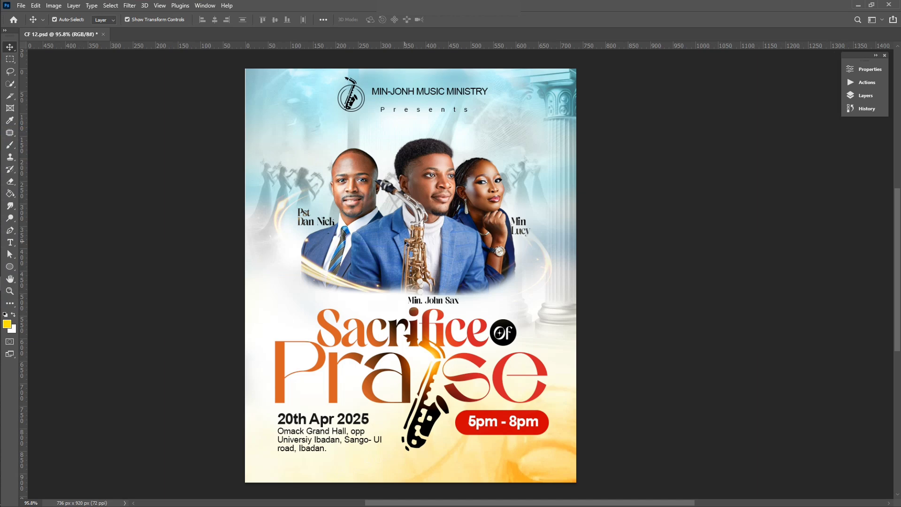
# Step: Pan across the finished CF 12.psd flyer before returning to the Home screen
pyautogui.hscroll(-2, 313, 276)
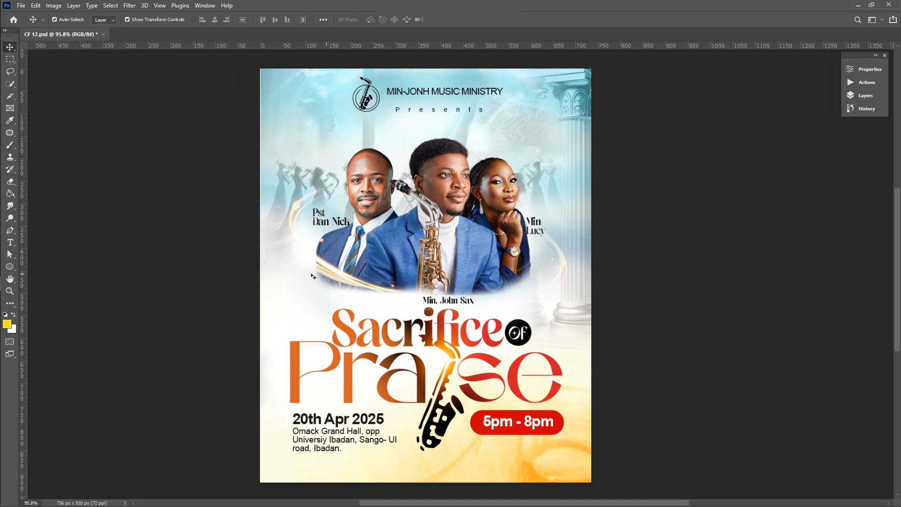
pyautogui.hscroll(4, 313, 277)
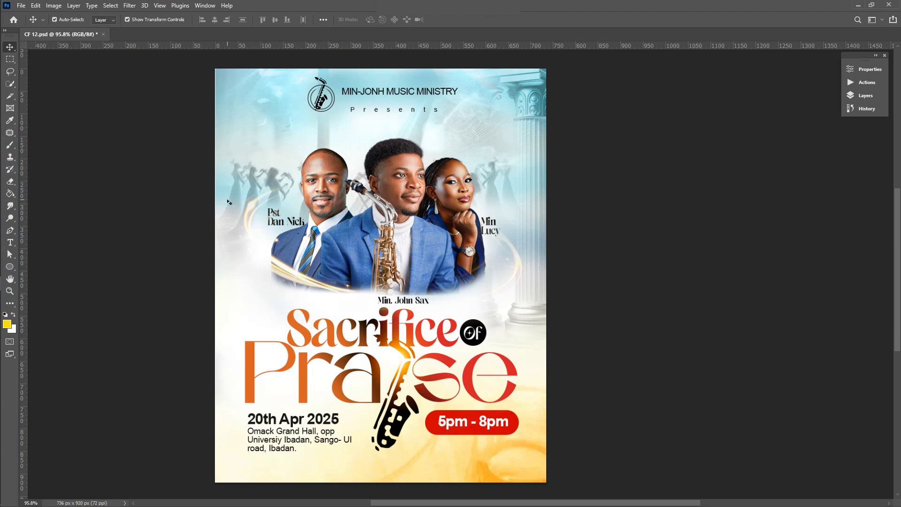
pyautogui.hscroll(-2, 155, 141)
pyautogui.hscroll(-1, 99, 74)
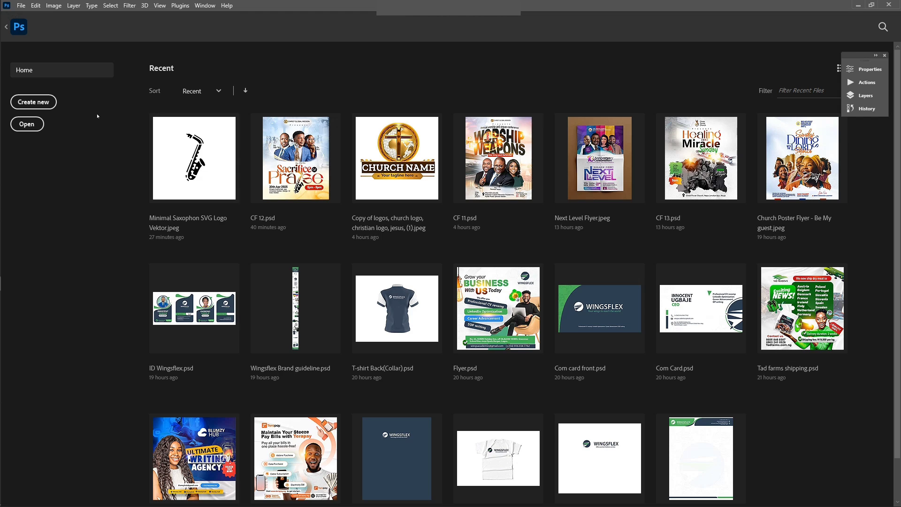
# Step: Create a 736 × 920 px, 400 ppi document with Artboards enabled
pyautogui.click(34, 102)
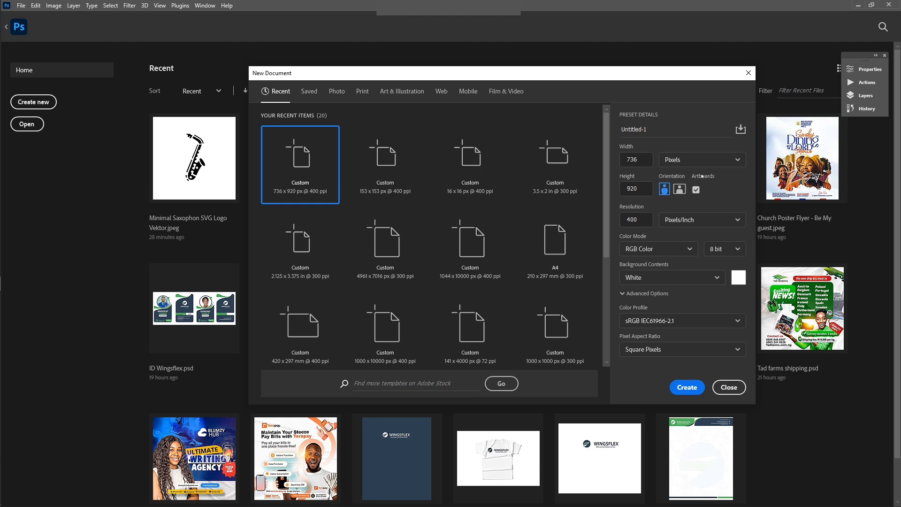
pyautogui.click(696, 190)
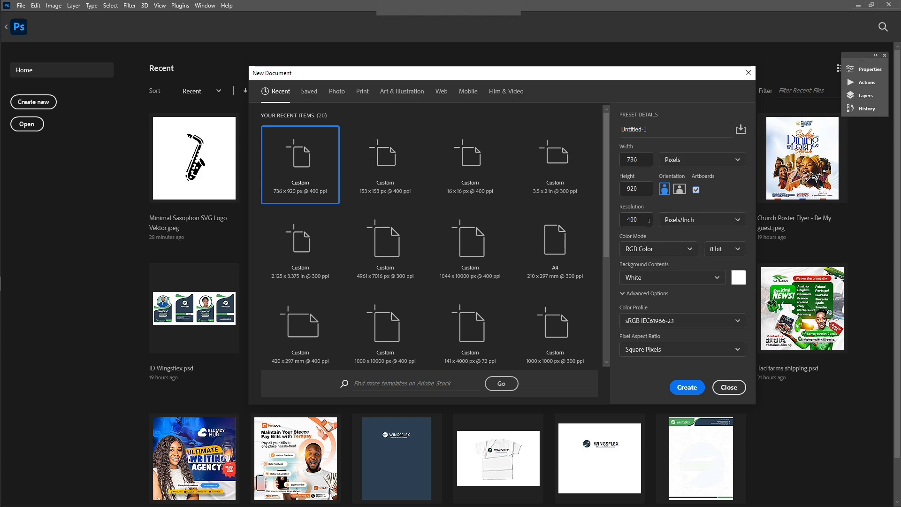
pyautogui.click(686, 388)
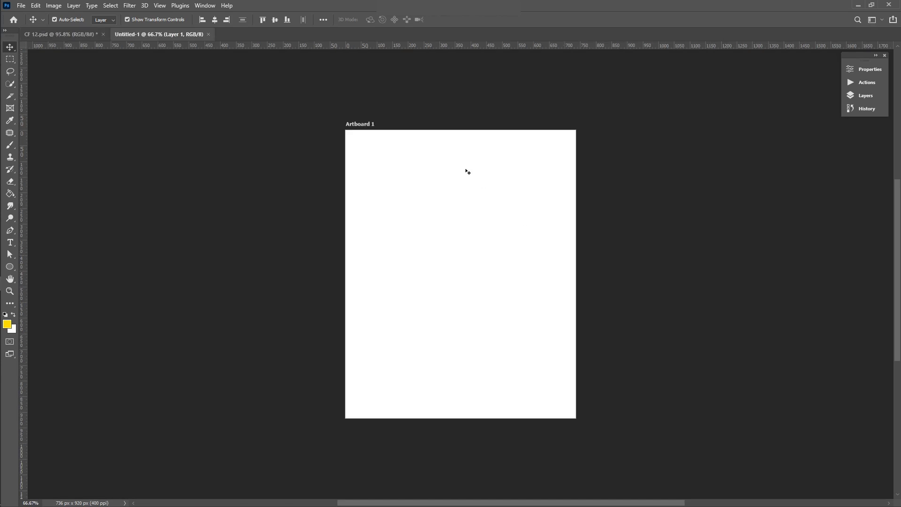
# Step: Embed Church Flyer 08 with Place Embedded and position it left of the artboard
pyautogui.hscroll(-5, 413, 211)
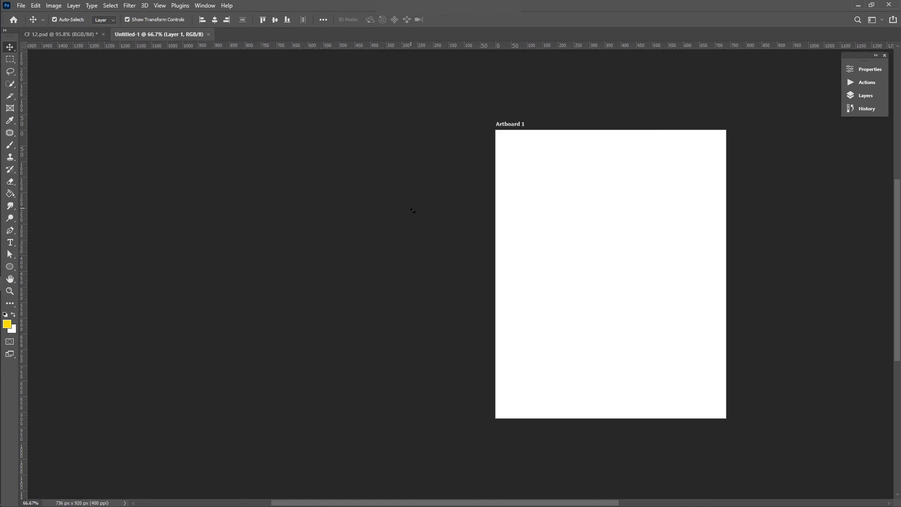
pyautogui.hscroll(-1, 412, 211)
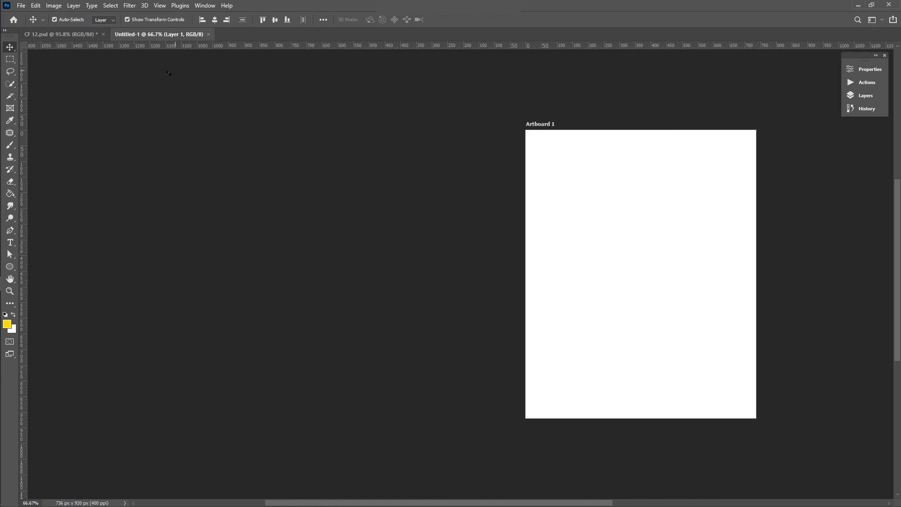
pyautogui.click(21, 5)
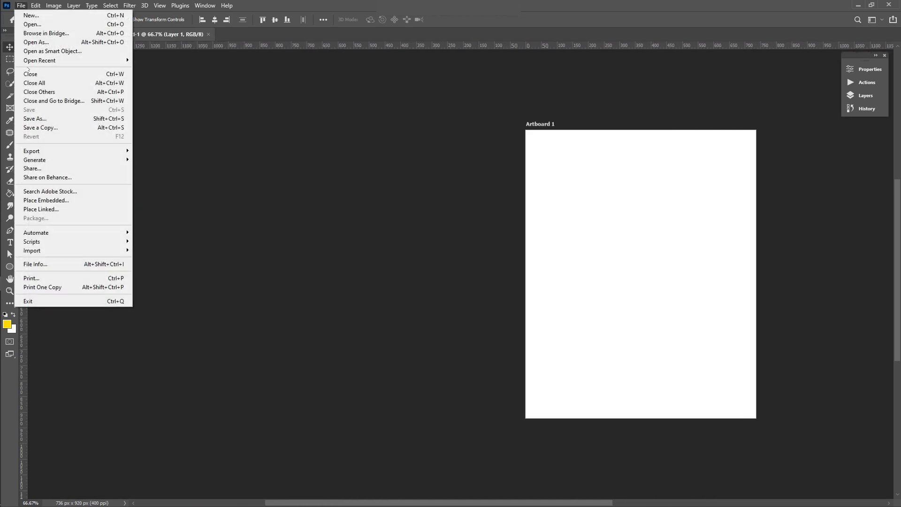
pyautogui.click(74, 200)
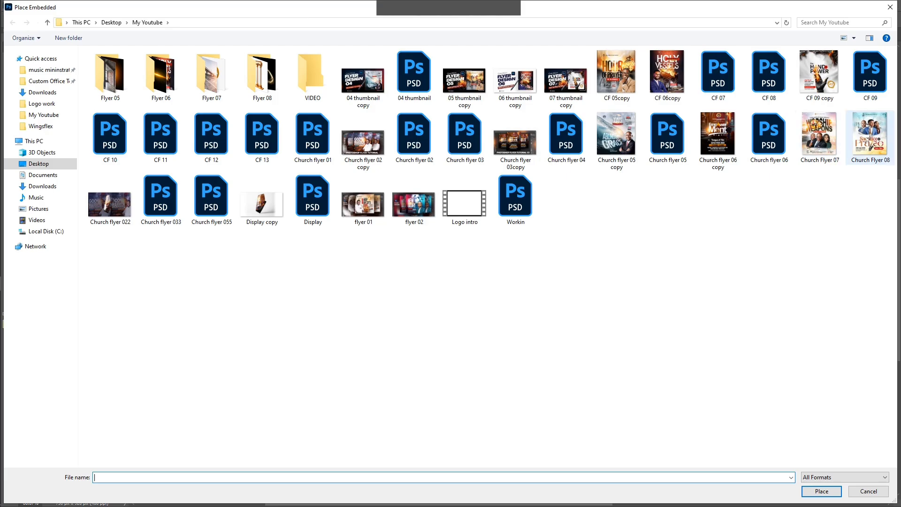
pyautogui.doubleClick(869, 136)
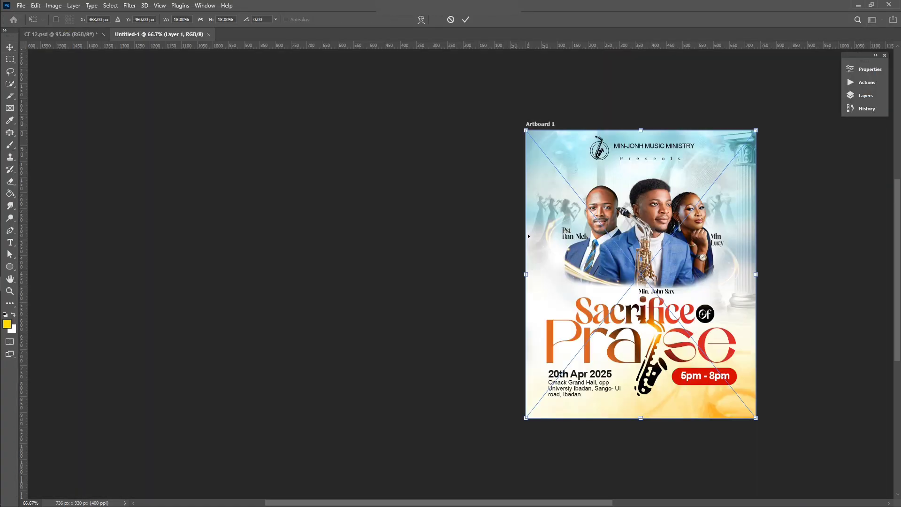
pyautogui.moveTo(580, 247); pyautogui.dragTo(330, 254)
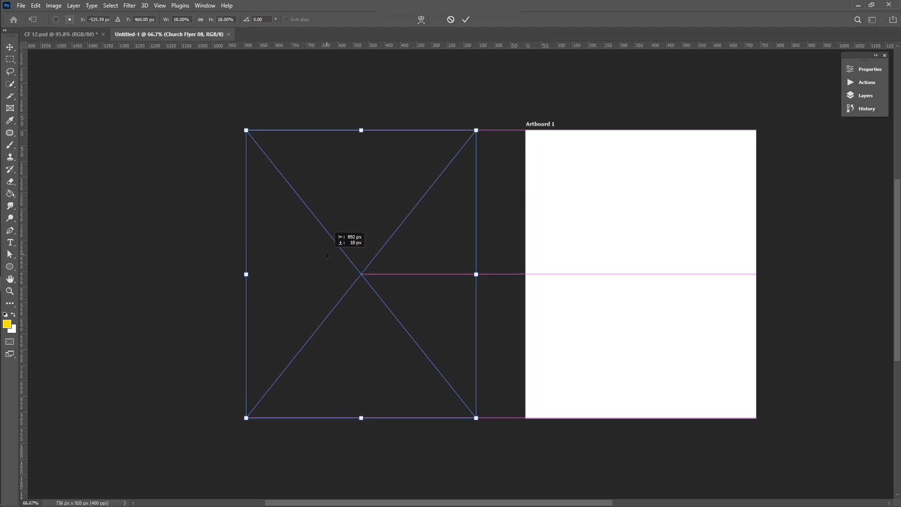
pyautogui.press('Return')
pyautogui.hscroll(7, 419, 291)
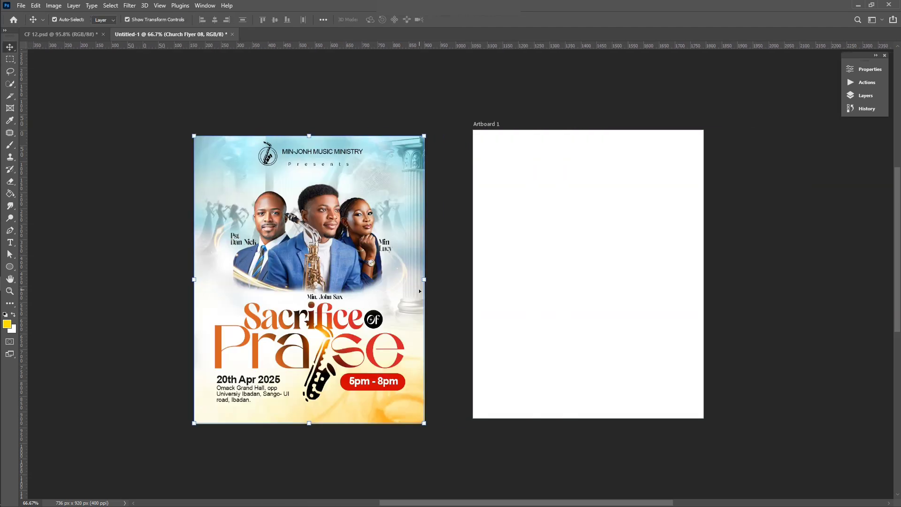
# Step: Deselect the placed flyer and zoom around to study the Church Flyer 08 reference
pyautogui.click(557, 93)
pyautogui.hscroll(-1, 510, 324)
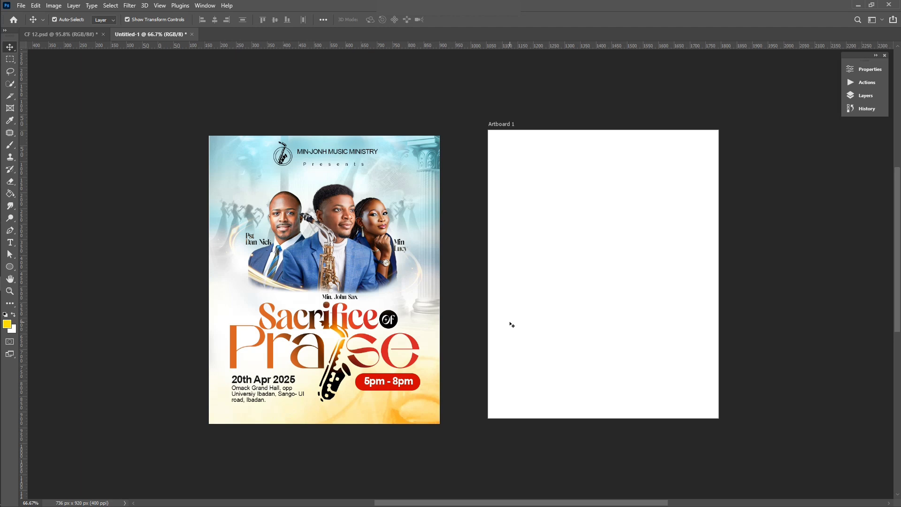
pyautogui.hscroll(4, 511, 325)
pyautogui.scroll(-1, 511, 324)
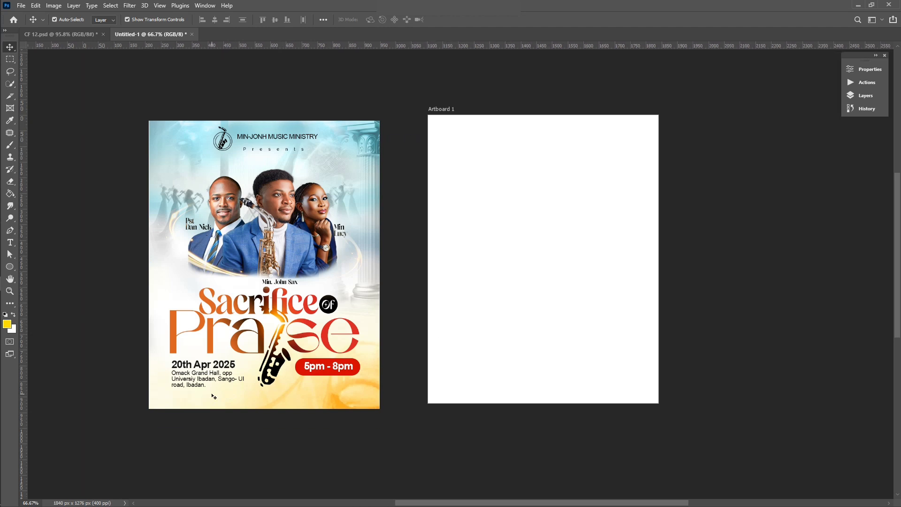
pyautogui.scroll(1, 215, 398)
pyautogui.scroll(2, 245, 414)
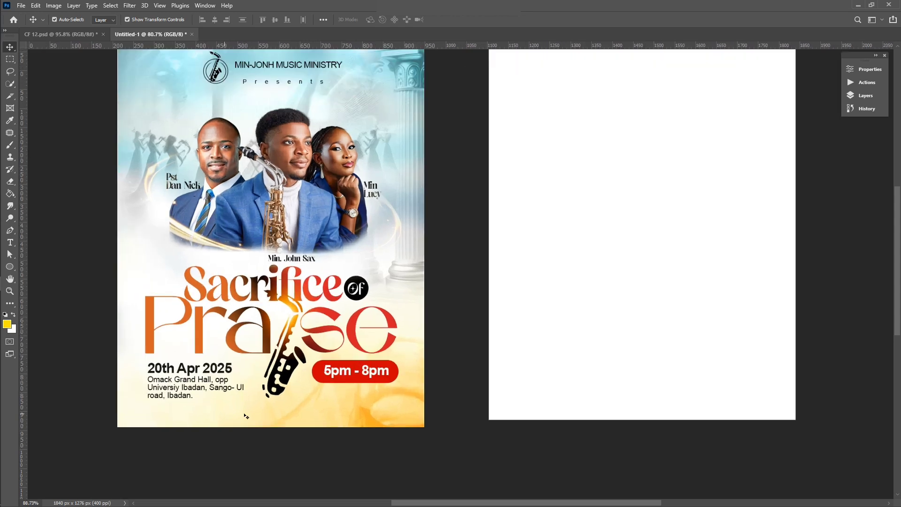
pyautogui.scroll(2, 245, 416)
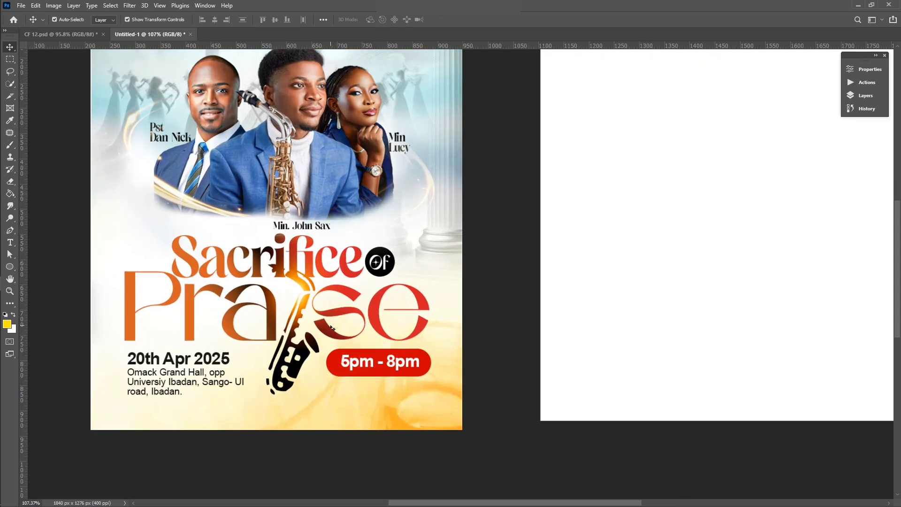
pyautogui.scroll(-1, 331, 327)
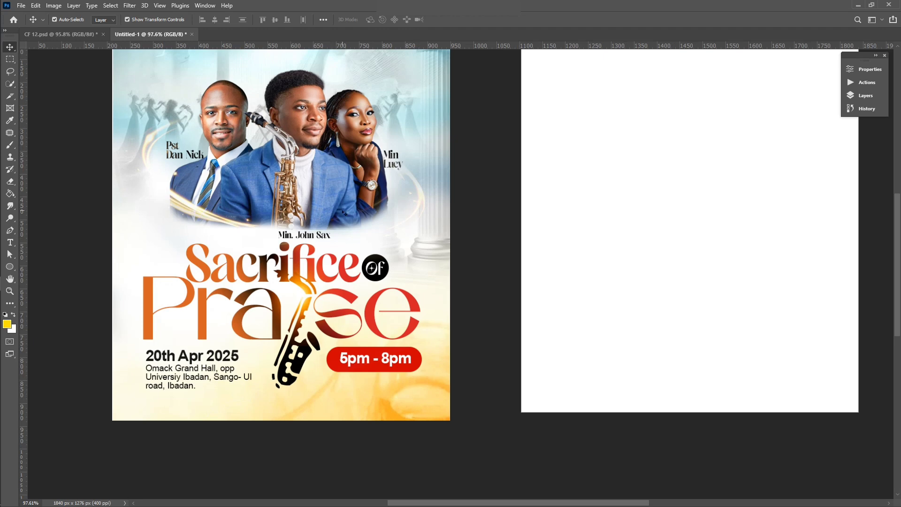
pyautogui.scroll(2, 342, 213)
pyautogui.scroll(-1, 341, 259)
pyautogui.scroll(-1, 351, 353)
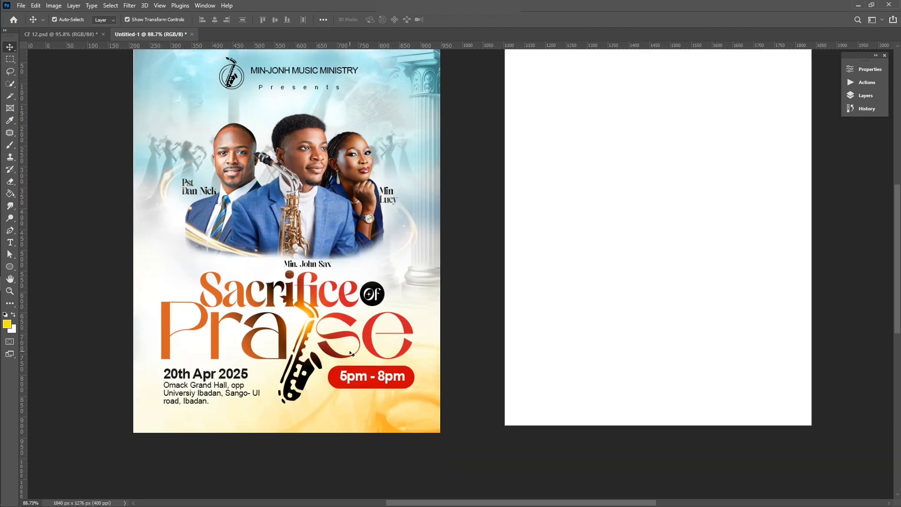
pyautogui.scroll(1, 351, 354)
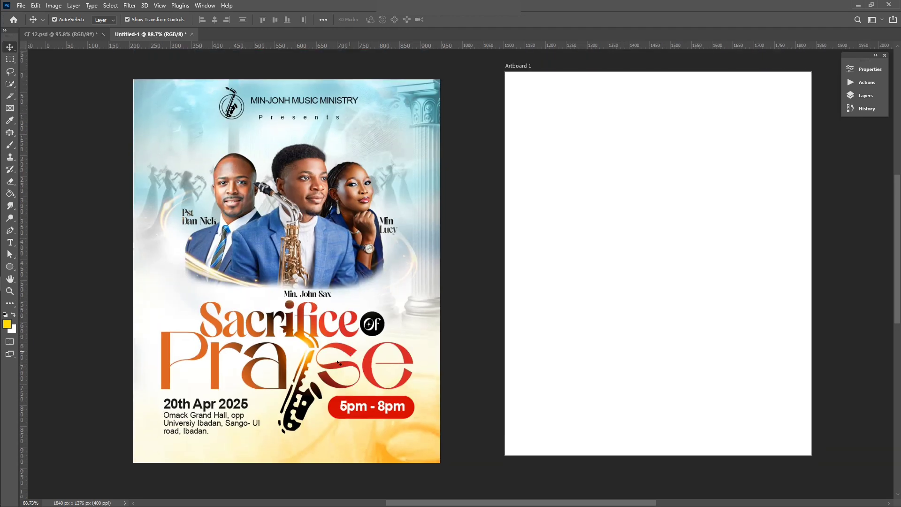
pyautogui.scroll(-1, 288, 378)
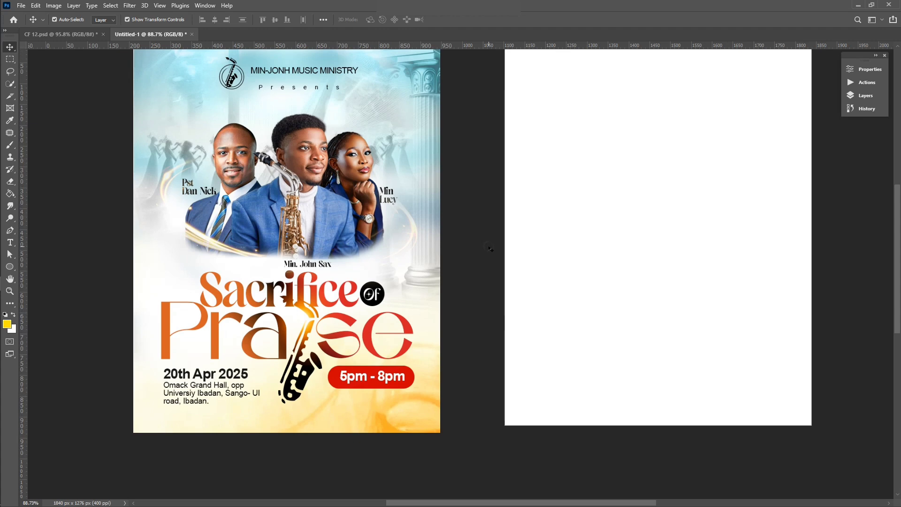
pyautogui.scroll(2, 350, 230)
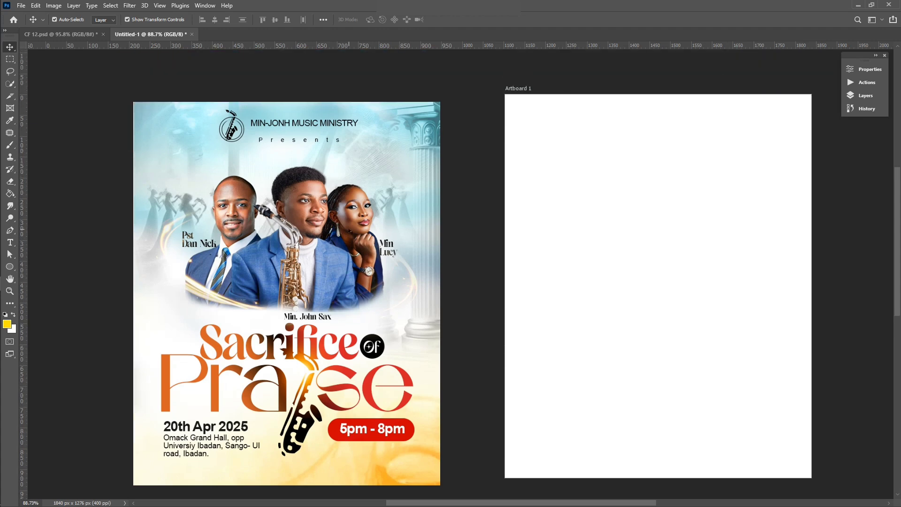
pyautogui.scroll(-1, 331, 240)
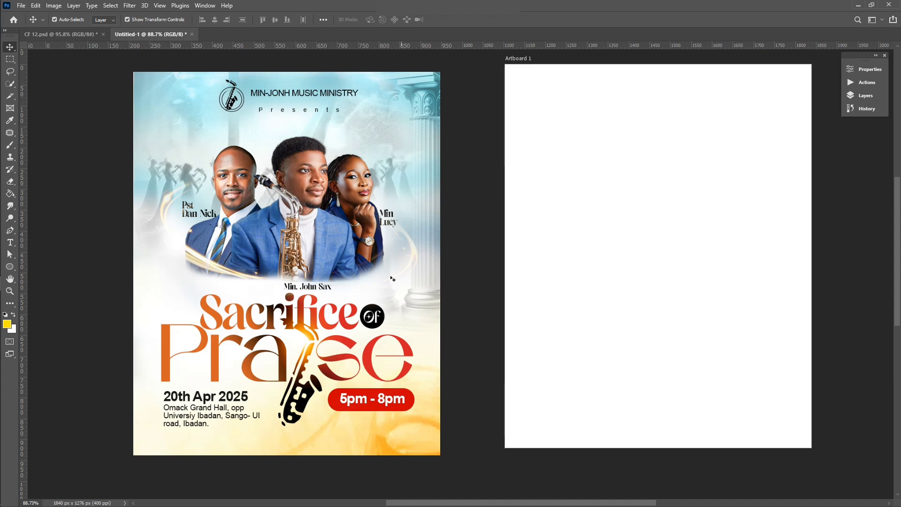
pyautogui.hscroll(-3, 376, 256)
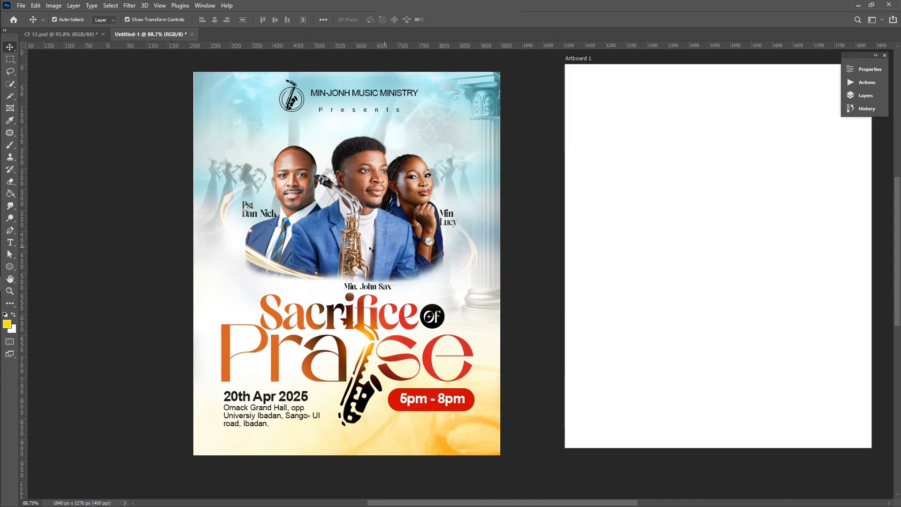
pyautogui.hscroll(4, 371, 249)
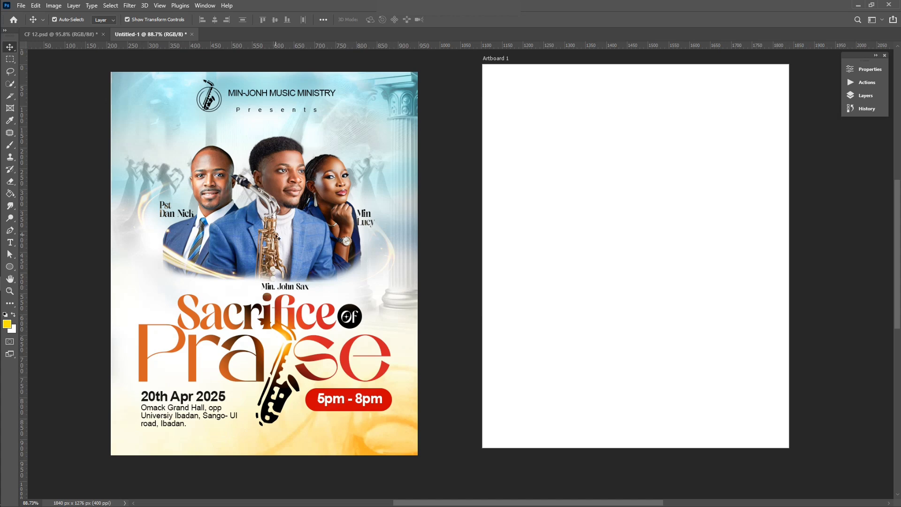
pyautogui.scroll(-1, 278, 239)
pyautogui.scroll(2, 278, 219)
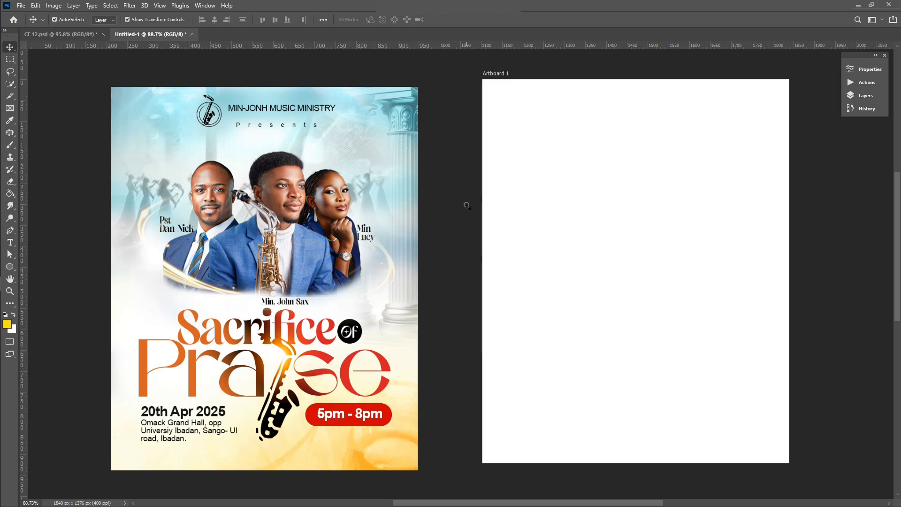
pyautogui.hscroll(-2, 459, 301)
pyautogui.hscroll(1, 458, 302)
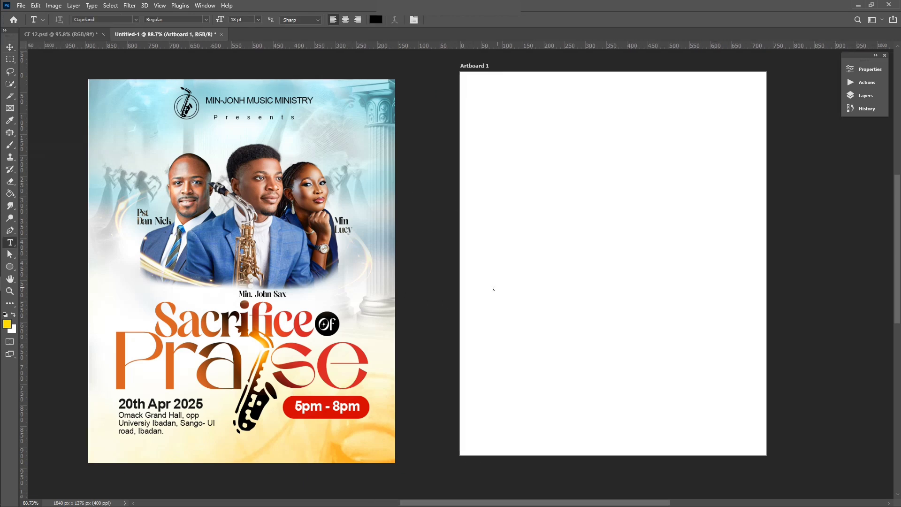
# Step: Type 'Sacrifice' as a new text layer on the artboard
pyautogui.click(484, 285)
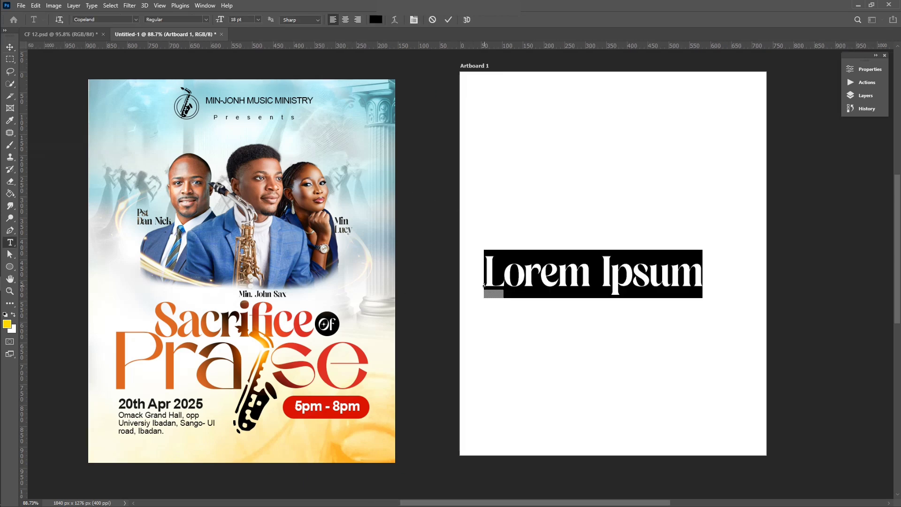
pyautogui.write('sac')
pyautogui.press('BackSpace')
pyautogui.press('BackSpace')
pyautogui.press('BackSpace')
pyautogui.write('Sacrifice')
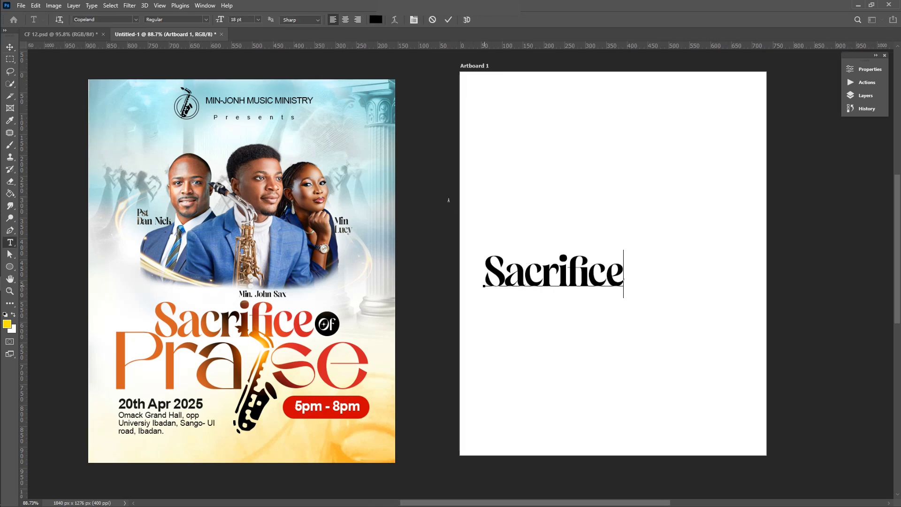
pyautogui.hotkey('ctrl', 'Return')
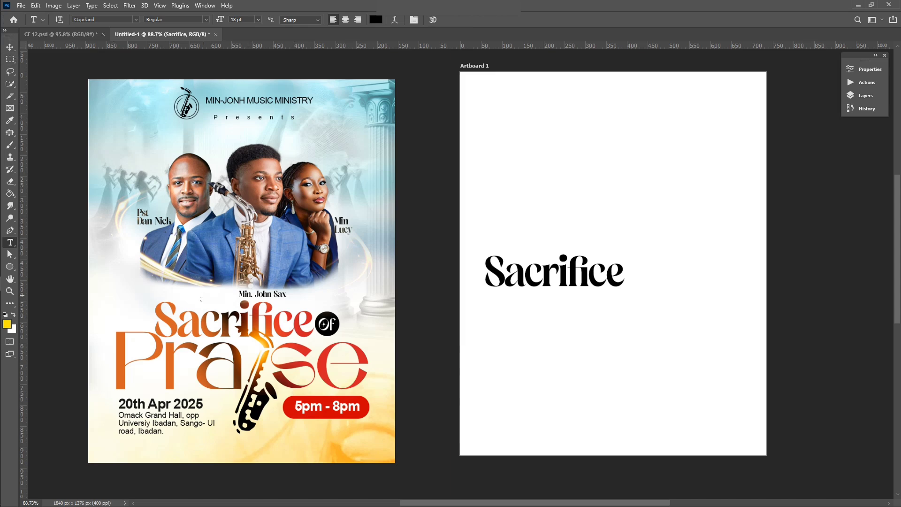
# Step: Enlarge Sacrifice to about 121%, move it toward the centre, and duplicate it below
pyautogui.press('v')
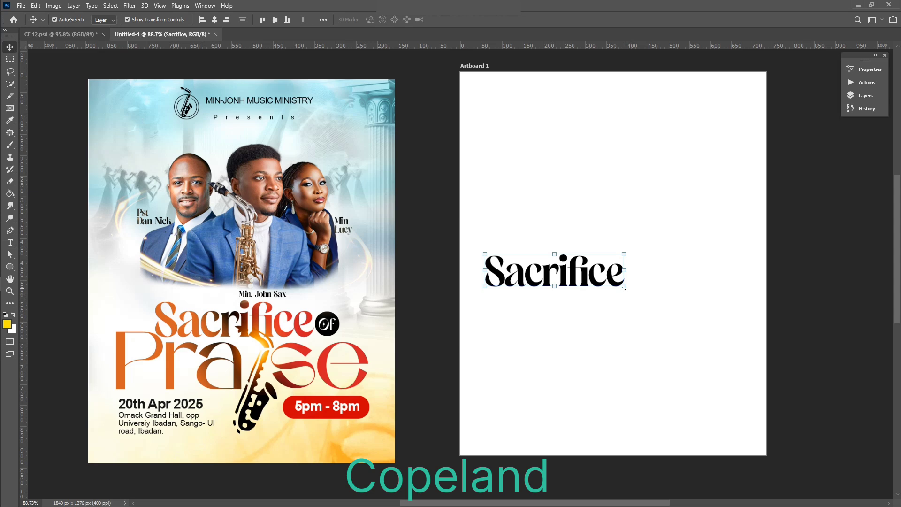
pyautogui.moveTo(624, 288); pyautogui.dragTo(685, 308)
pyautogui.moveTo(637, 275); pyautogui.dragTo(601, 310)
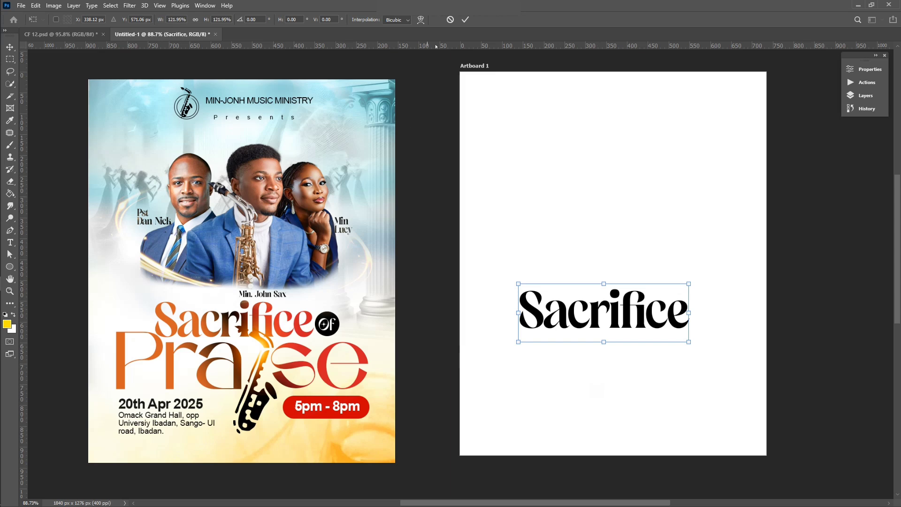
pyautogui.click(465, 19)
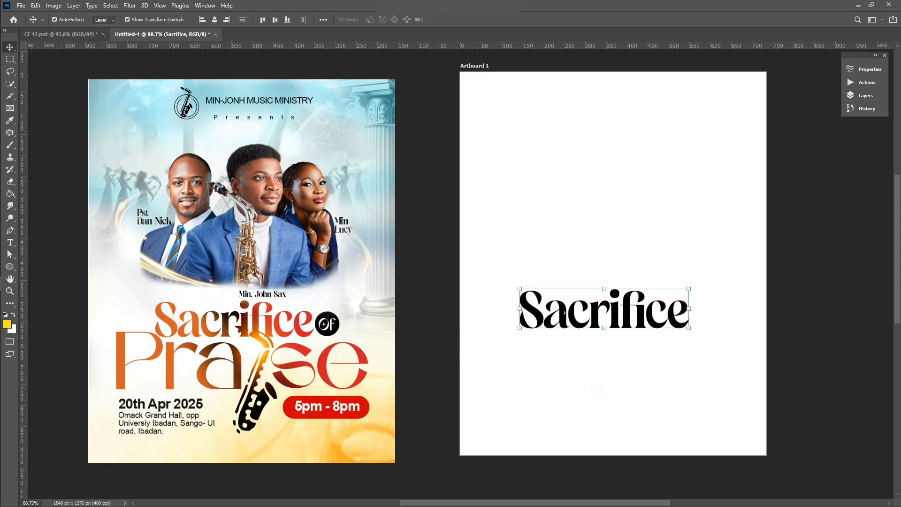
pyautogui.moveTo(565, 313); pyautogui.dragTo(565, 362)
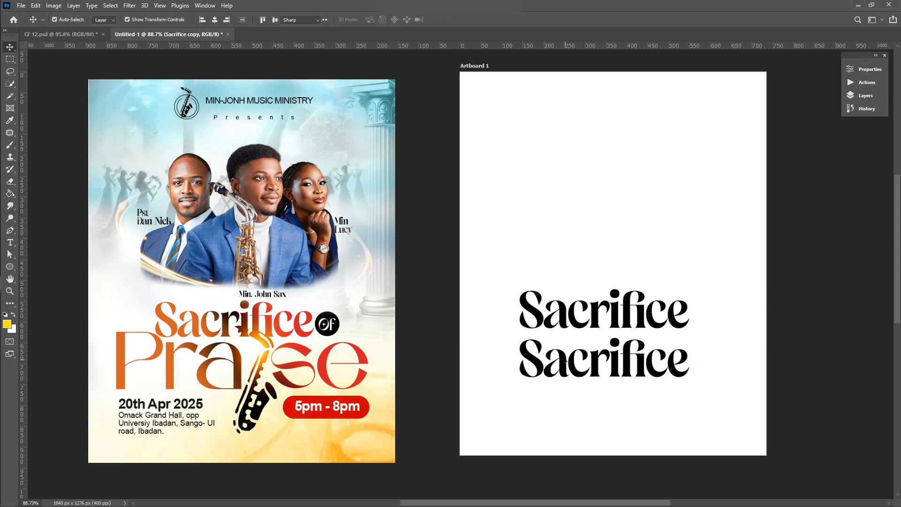
# Step: Rewrite the duplicate line as 'Praise' and set it in the AMORIA font
pyautogui.doubleClick(565, 360)
pyautogui.write('Pr')
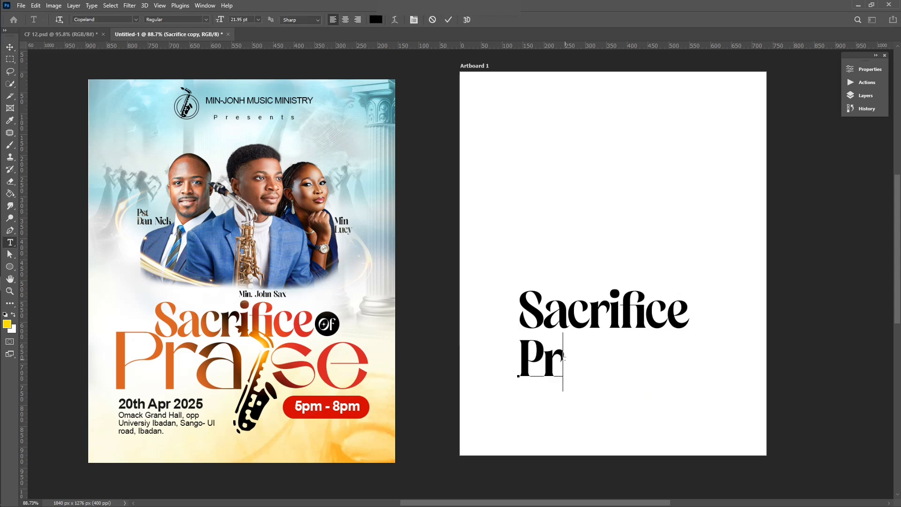
pyautogui.write('aise')
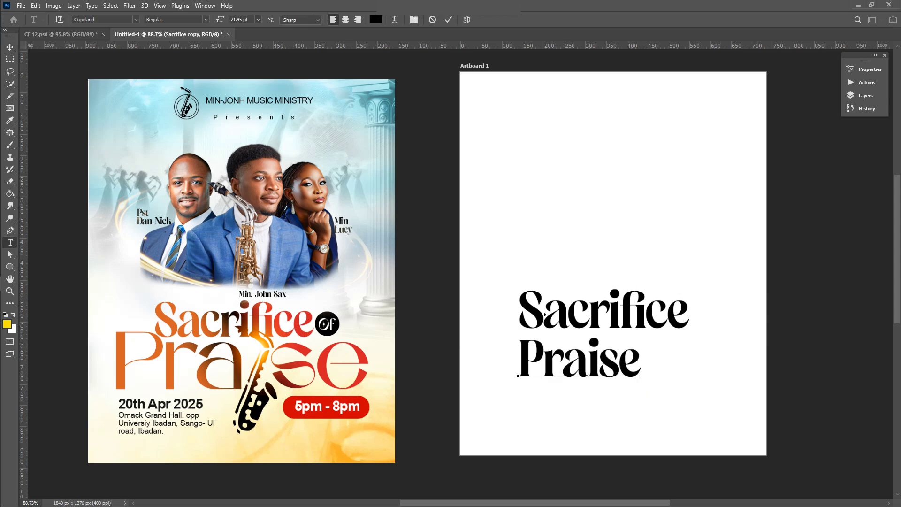
pyautogui.click(448, 19)
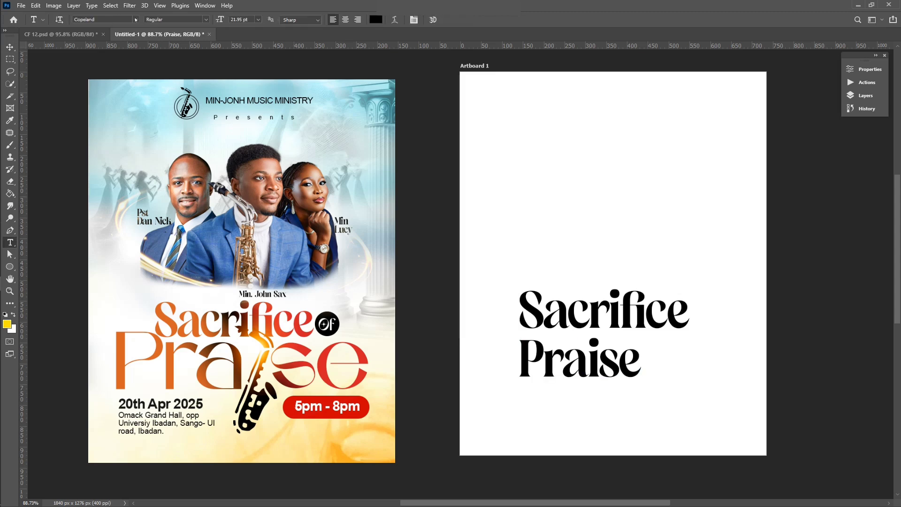
pyautogui.click(109, 20)
pyautogui.write('A')
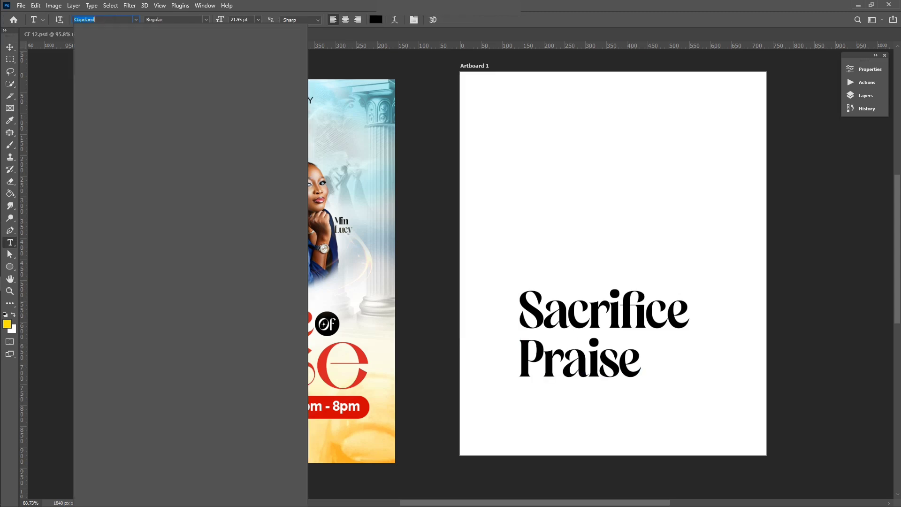
pyautogui.write('moria')
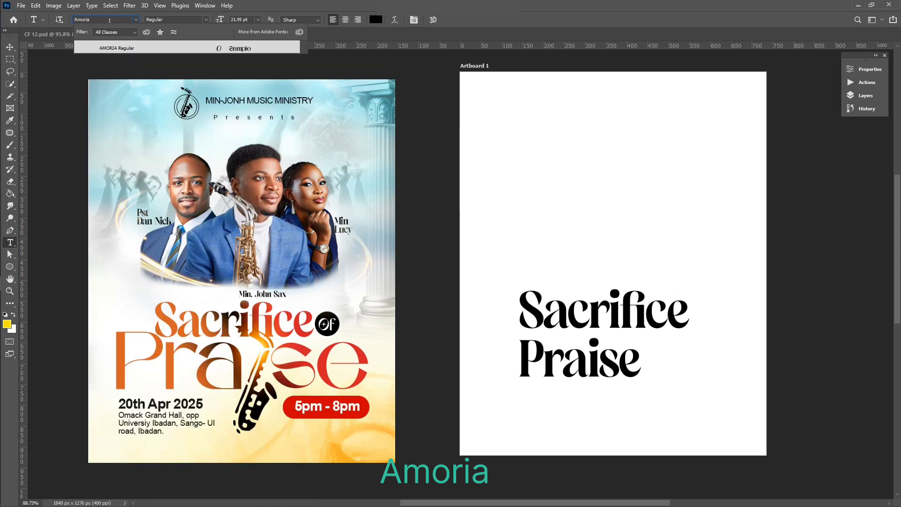
pyautogui.press('Return')
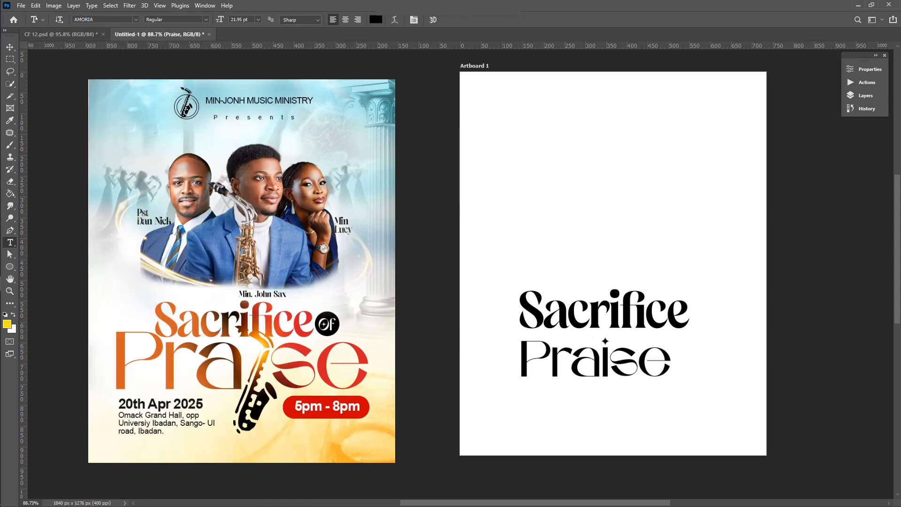
pyautogui.press('v')
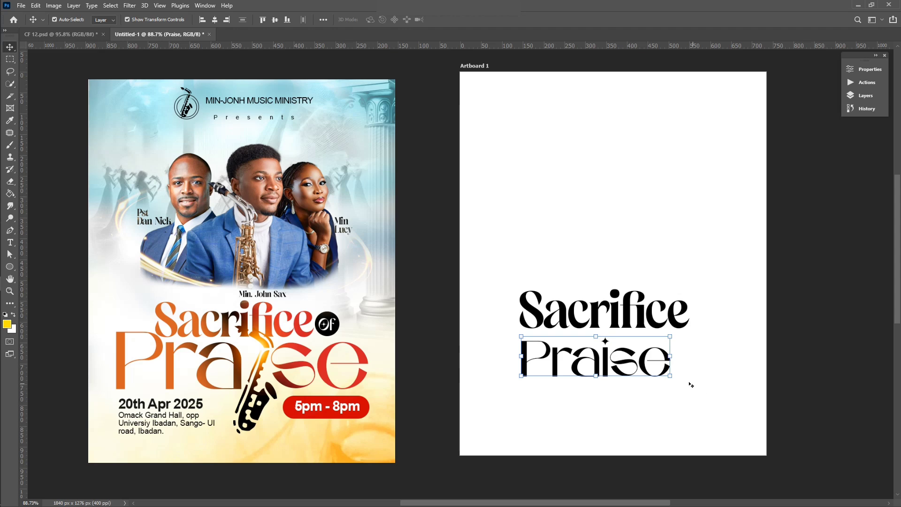
# Step: Scale Praise up to about 158% (34.61 pt), wider than Sacrifice
pyautogui.moveTo(670, 376)
pyautogui.mouseDown()
pyautogui.moveTo(729, 384)
pyautogui.moveTo(663, 371)
pyautogui.mouseUp()
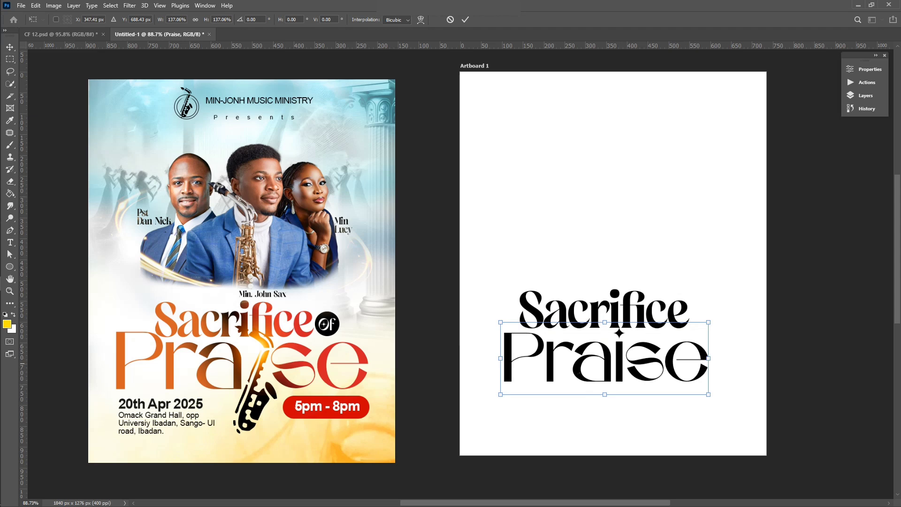
pyautogui.moveTo(500, 395); pyautogui.dragTo(493, 398)
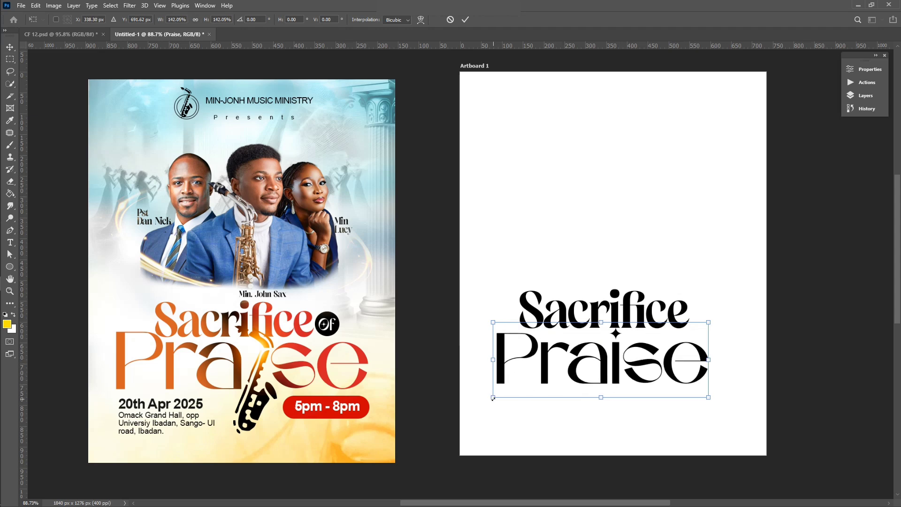
pyautogui.moveTo(709, 322); pyautogui.dragTo(733, 311)
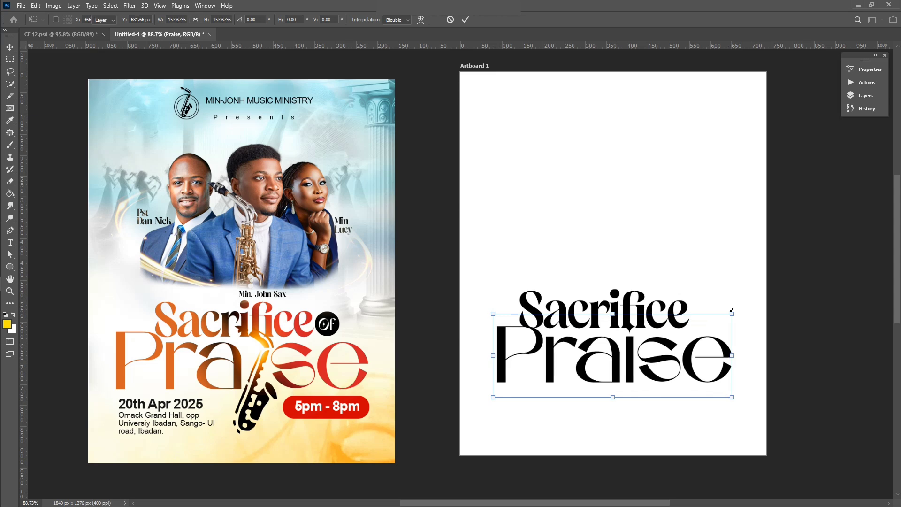
pyautogui.press('Return')
# Step: Delete the i from Praise so the line reads 'Pra se'
pyautogui.doubleClick(665, 375)
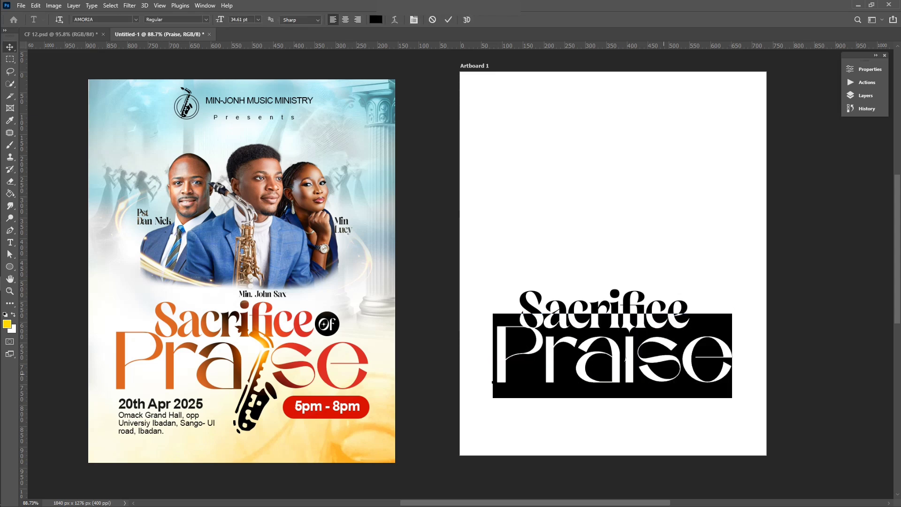
pyautogui.click(632, 359)
pyautogui.press('Delete')
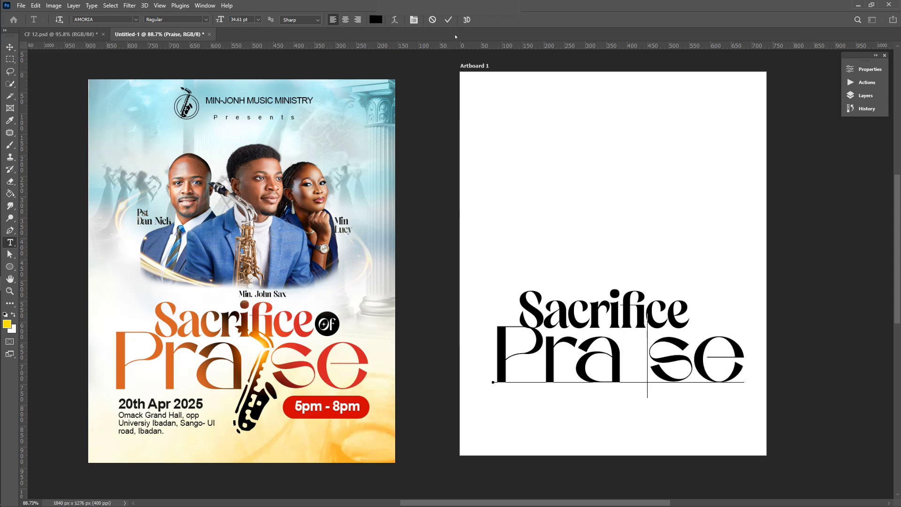
pyautogui.click(449, 19)
# Step: Nudge 'Pra se' a few pixels left, snug beneath Sacrifice, and deselect it
pyautogui.press('v')
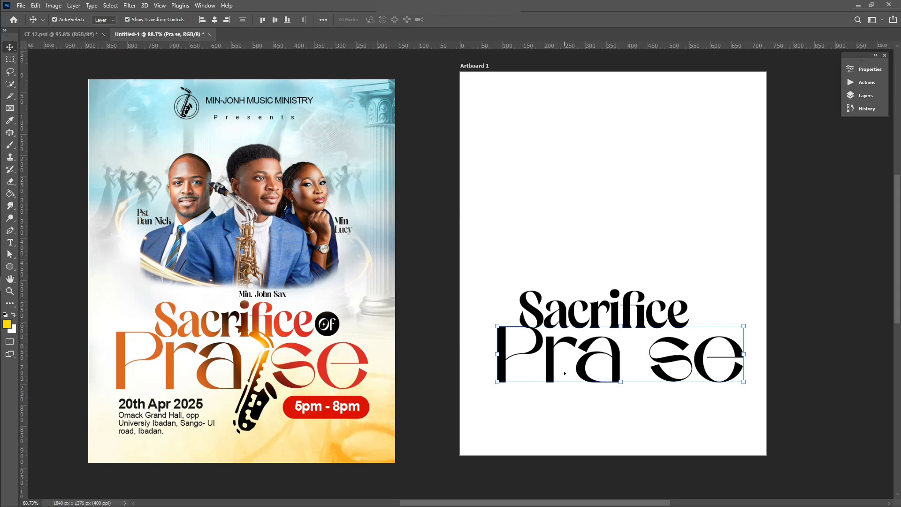
pyautogui.moveTo(564, 373); pyautogui.dragTo(562, 373)
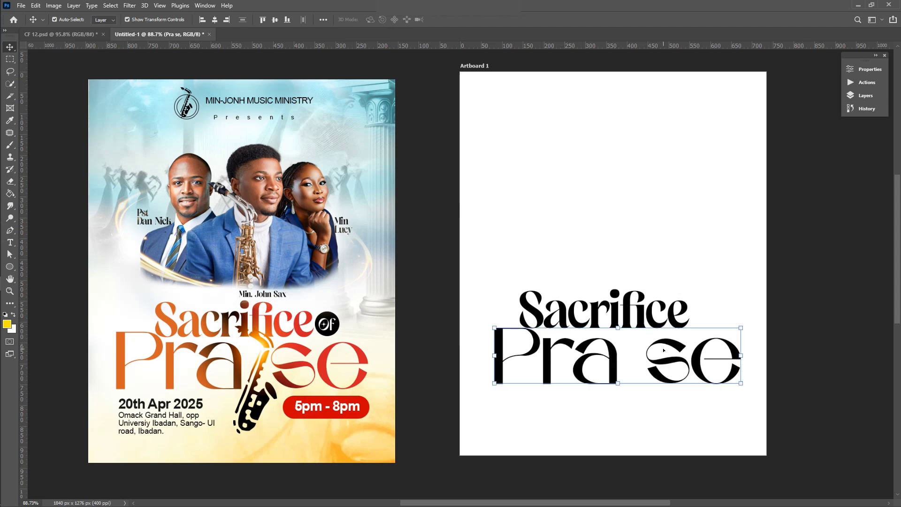
pyautogui.press('Left')
pyautogui.press('Left')
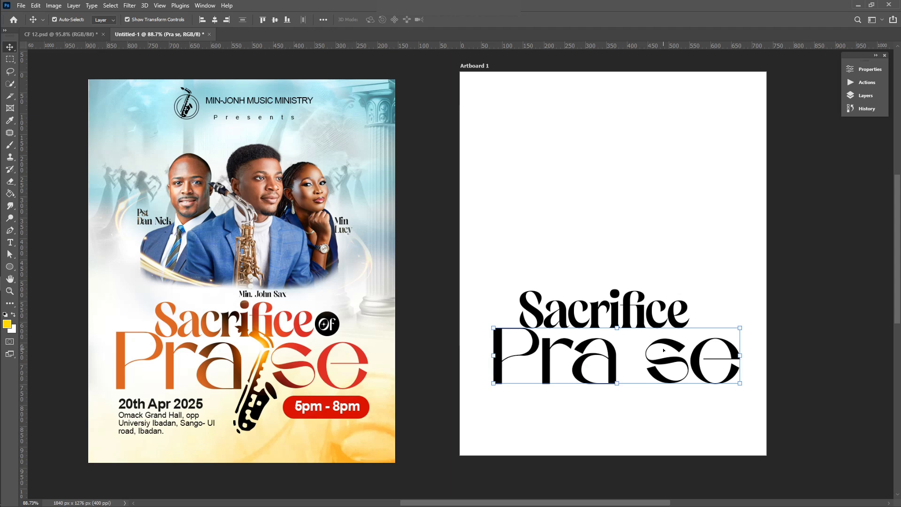
pyautogui.click(627, 242)
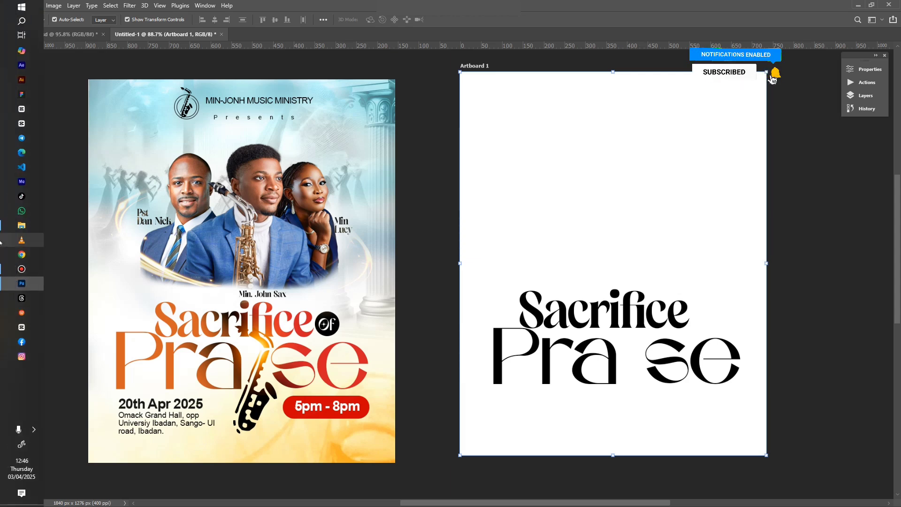
# Step: Drag the Minimal Saxophon SVG Logo Vektor file from the Flyer 08 folder onto the artboard
pyautogui.click(7, 228)
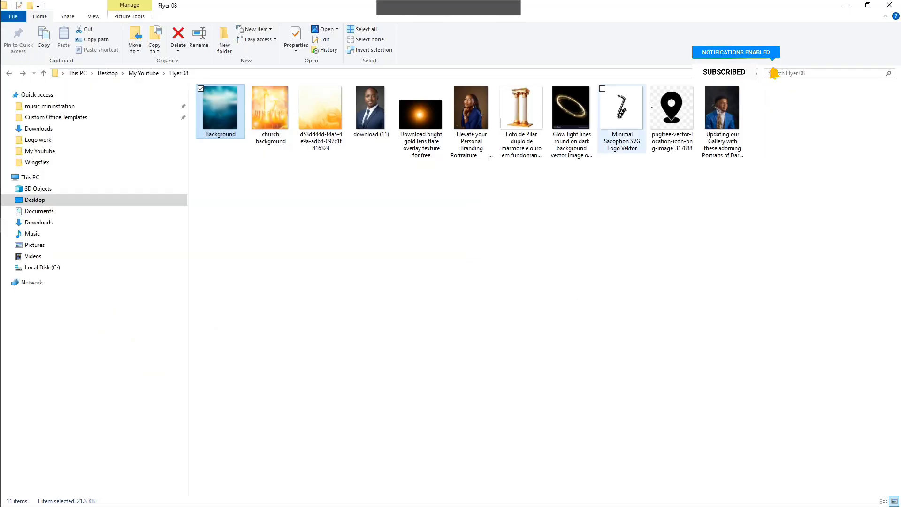
pyautogui.click(620, 113)
pyautogui.moveTo(620, 113); pyautogui.dragTo(489, 301)
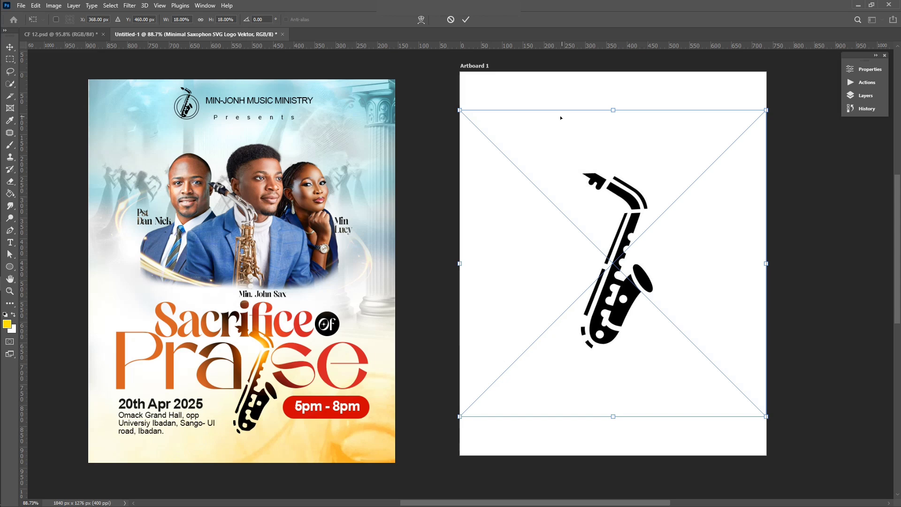
# Step: Commit the saxophone, select it with Select > Subject, and copy it to Layer 1
pyautogui.click(466, 19)
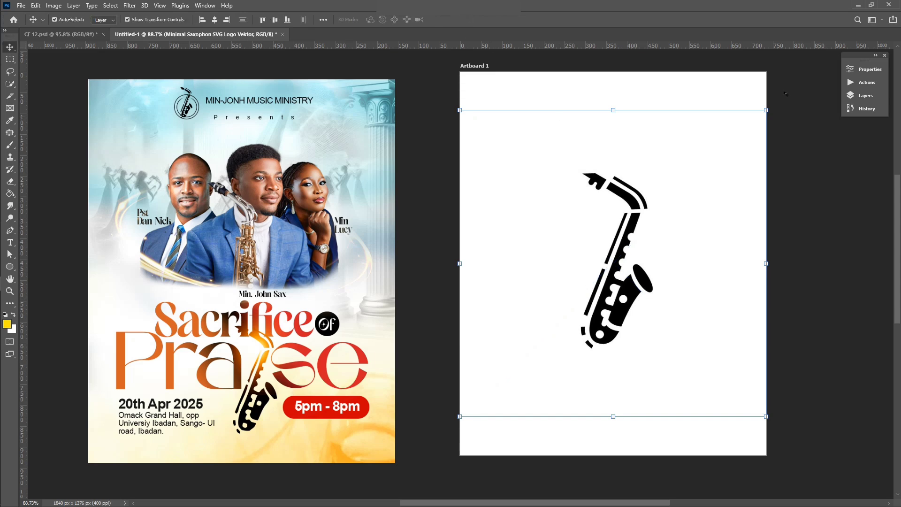
pyautogui.click(866, 96)
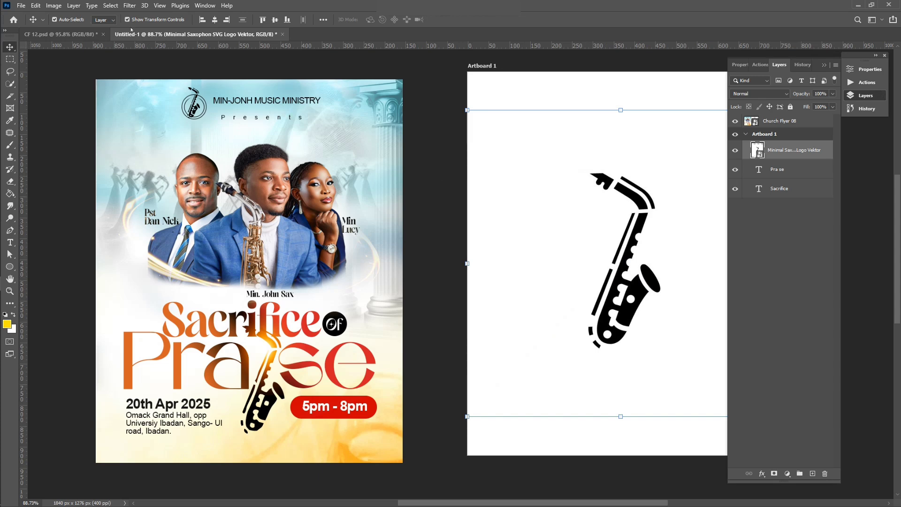
pyautogui.click(110, 6)
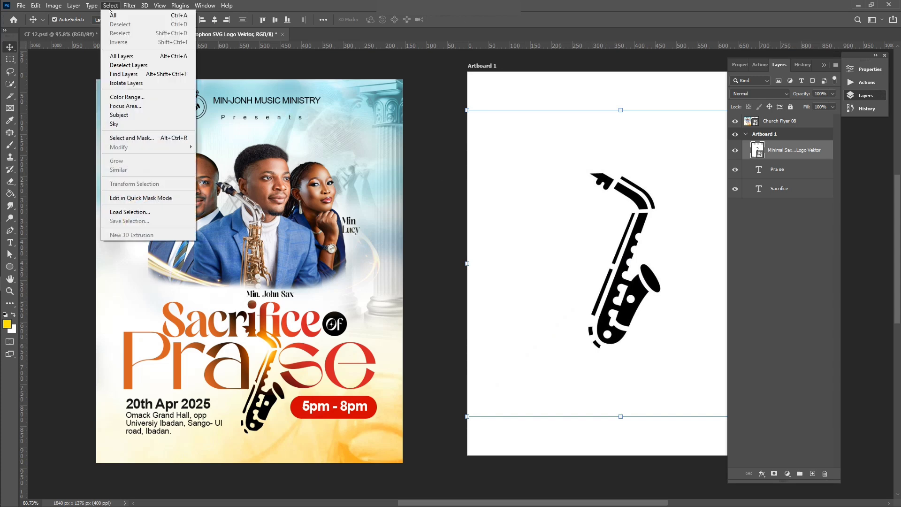
pyautogui.click(123, 115)
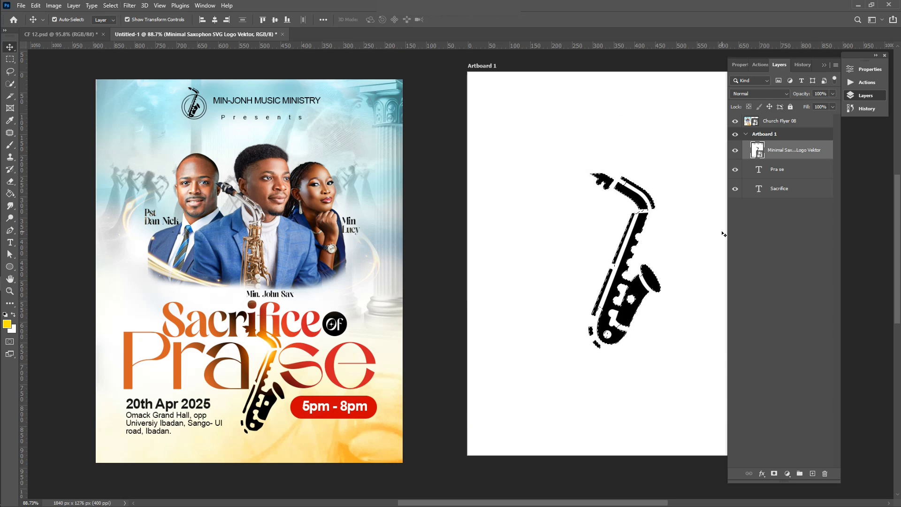
pyautogui.hotkey('ctrl', 'j')
# Step: Delete the original placed saxophone layer and move Layer 1's saxophone up above 'Sacrifice'
pyautogui.keyDown('ctrl'); pyautogui.click(711, 190); pyautogui.keyUp('ctrl')
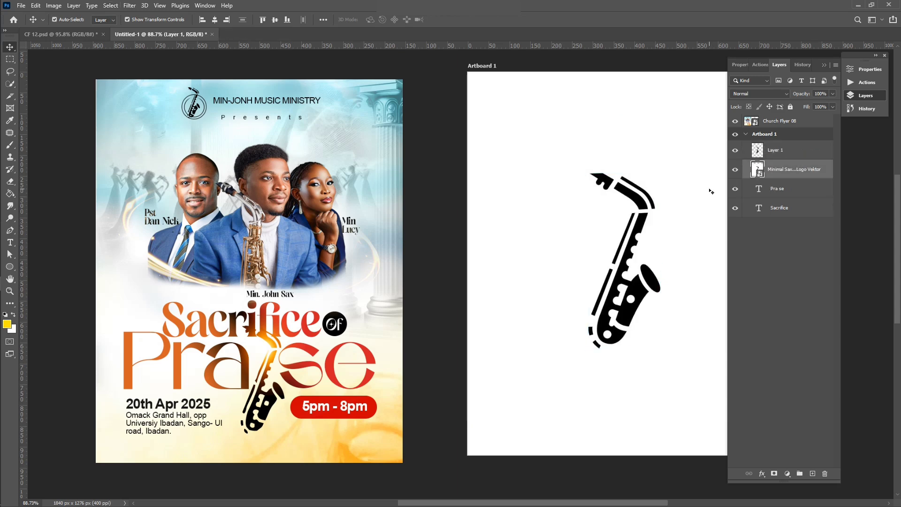
pyautogui.press('Delete')
pyautogui.hscroll(-1, 575, 275)
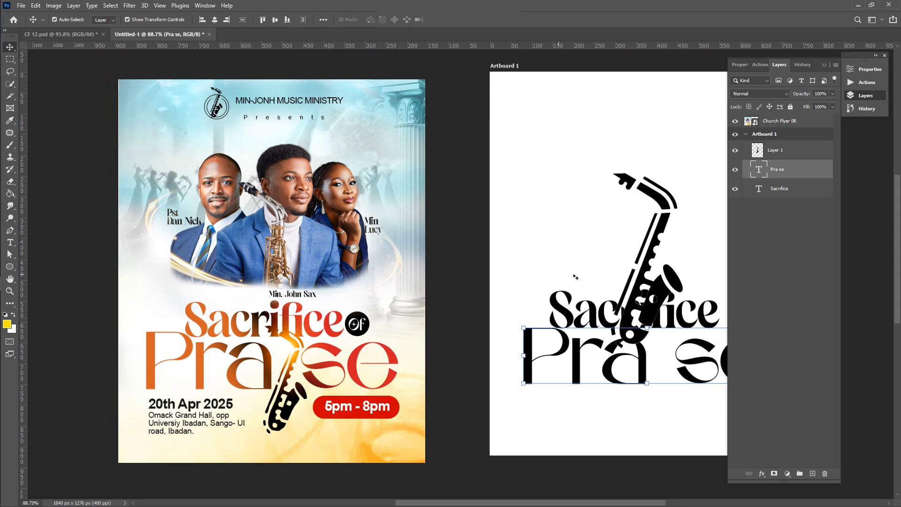
pyautogui.hscroll(5, 574, 275)
pyautogui.click(545, 208)
pyautogui.moveTo(548, 212); pyautogui.dragTo(547, 152)
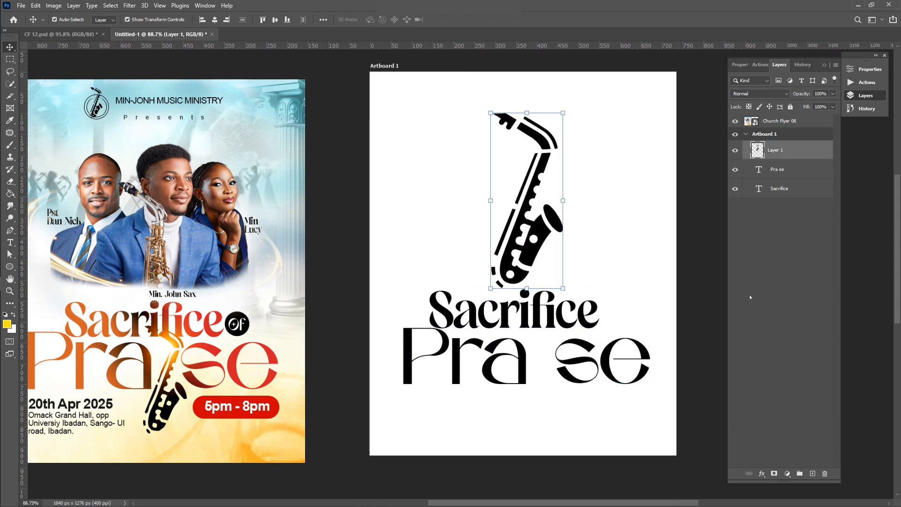
pyautogui.click(641, 204)
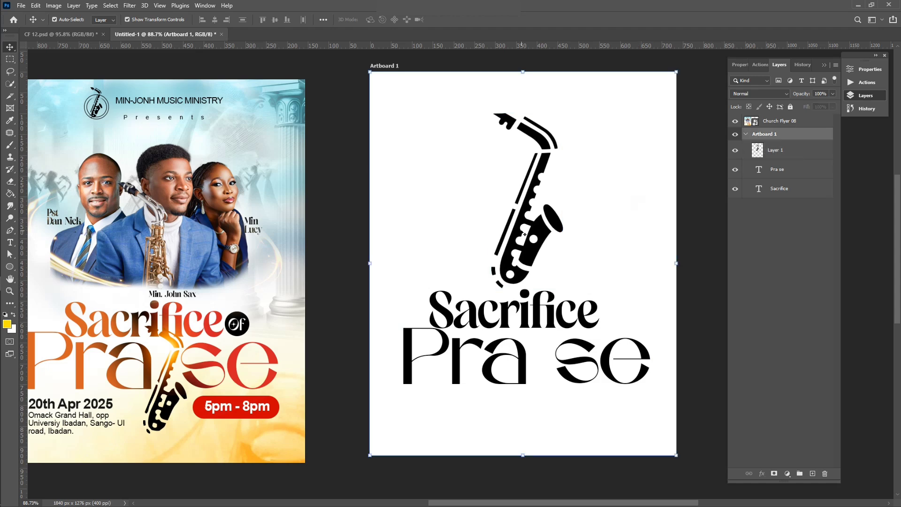
# Step: Scale the saxophone to about 75% and commit it just above 'Sacrifice'
pyautogui.scroll(1, 523, 231)
pyautogui.scroll(1, 523, 232)
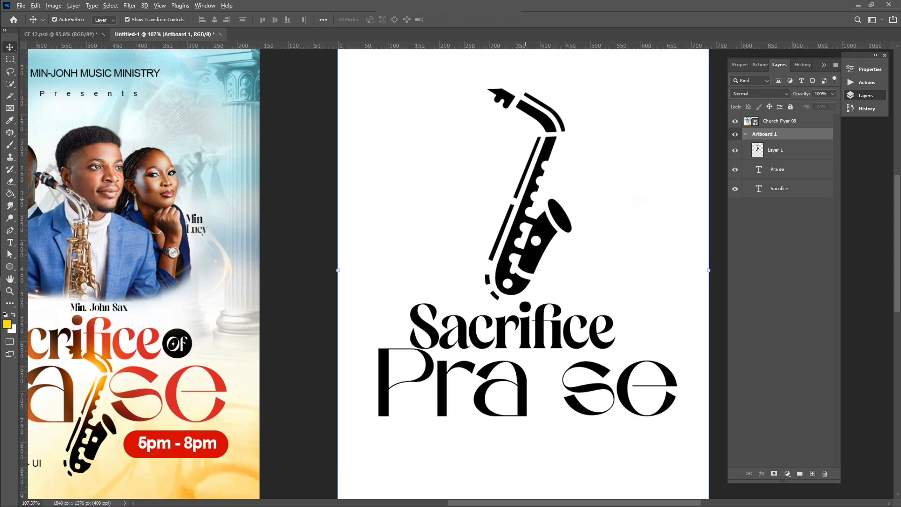
pyautogui.scroll(-2, 523, 211)
pyautogui.click(535, 130)
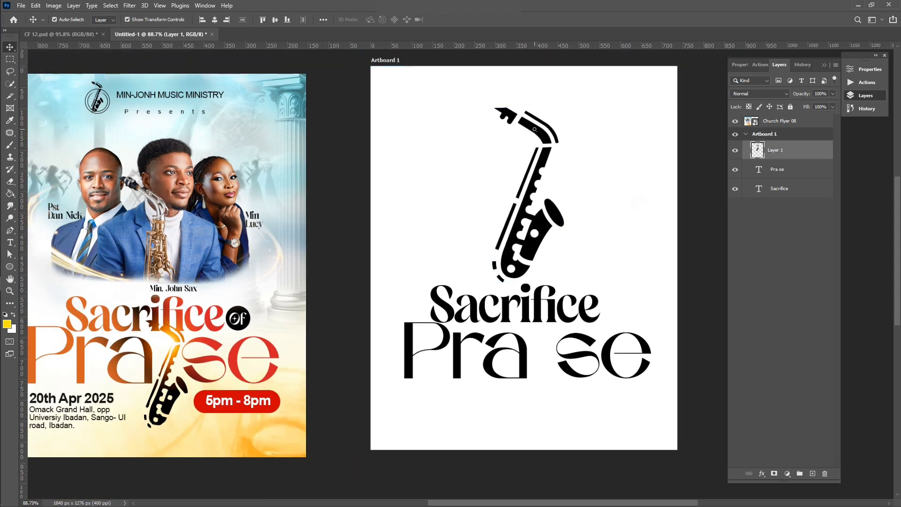
pyautogui.moveTo(535, 129)
pyautogui.mouseDown()
pyautogui.moveTo(536, 287)
pyautogui.moveTo(536, 179)
pyautogui.moveTo(563, 164)
pyautogui.moveTo(535, 199)
pyautogui.moveTo(551, 136)
pyautogui.mouseUp()
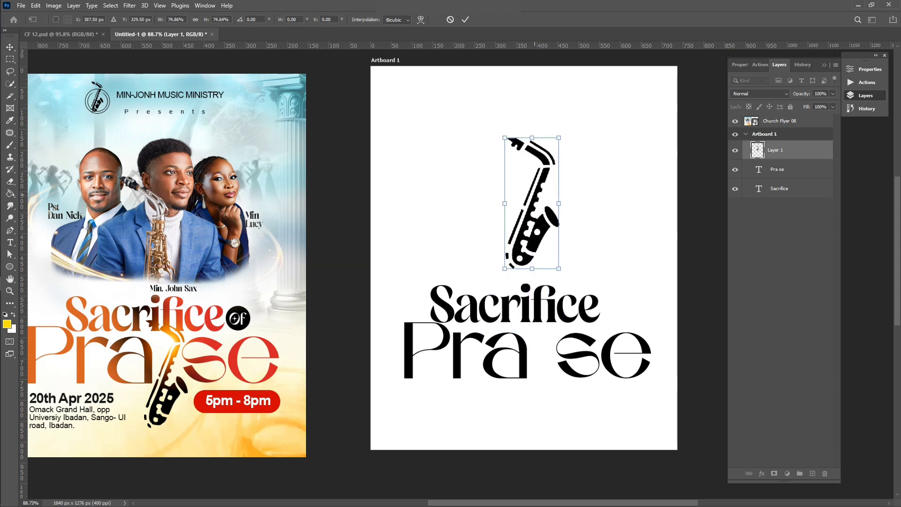
pyautogui.click(466, 20)
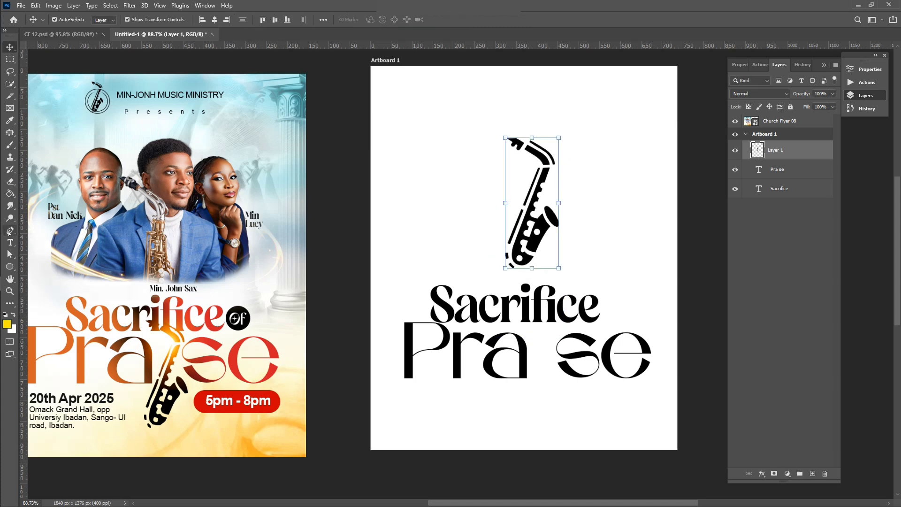
pyautogui.click(9, 230)
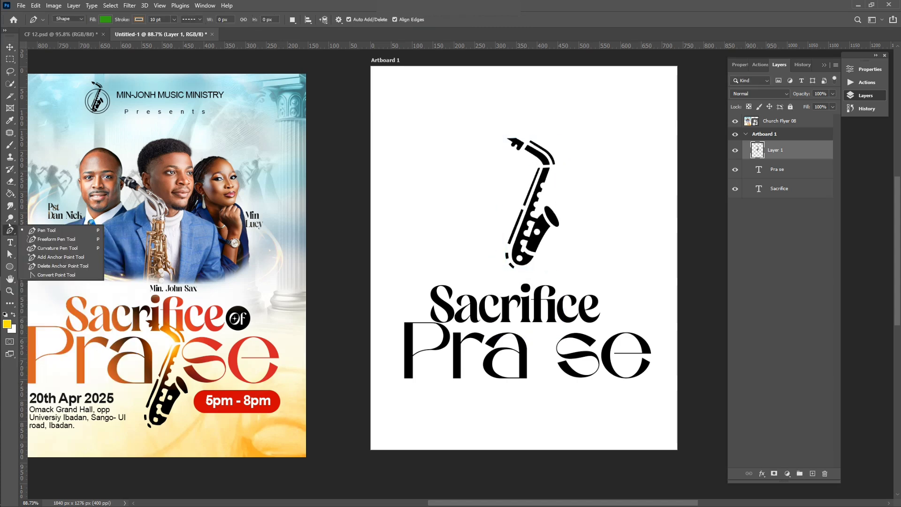
# Step: Set the Pen Tool to Path mode and switch to the Rectangular Marquee Tool
pyautogui.click(76, 19)
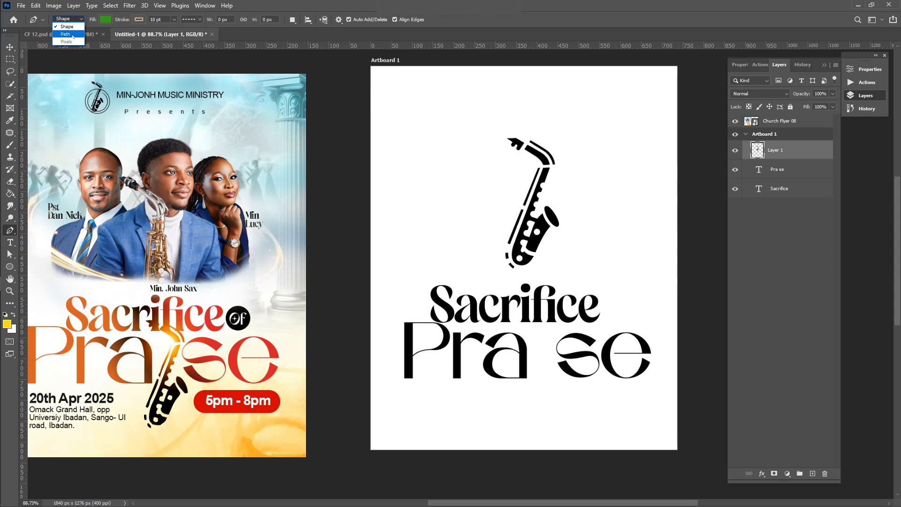
pyautogui.click(73, 34)
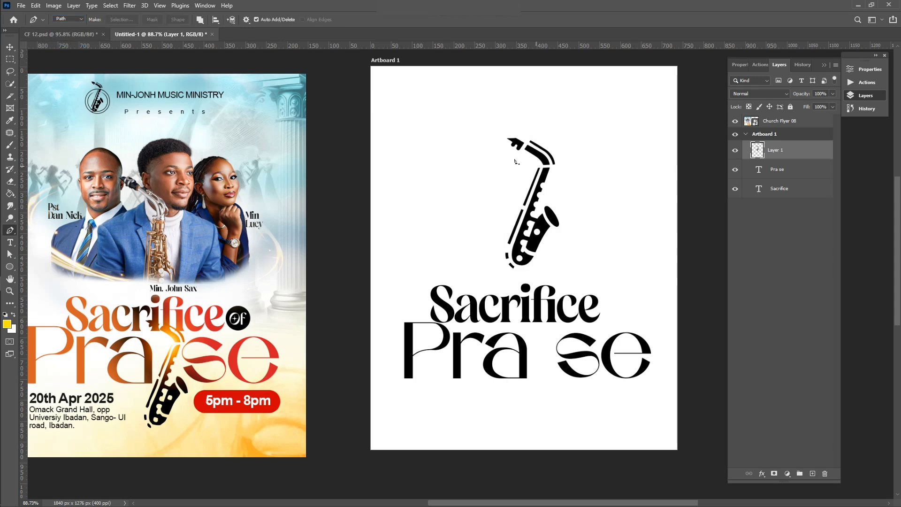
pyautogui.click(11, 60)
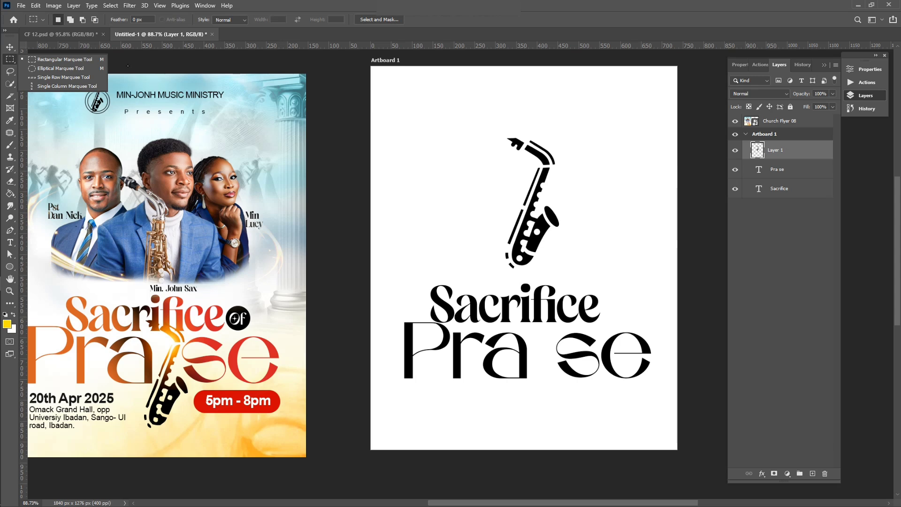
pyautogui.click(89, 59)
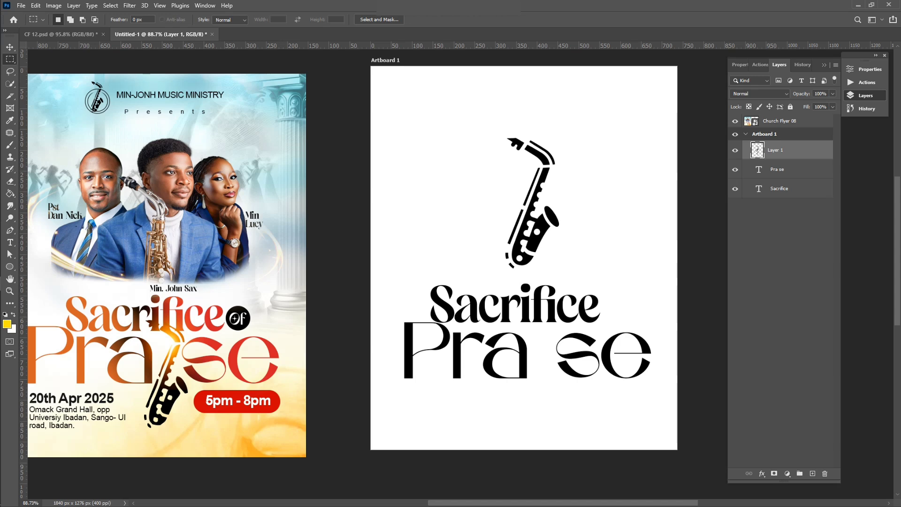
pyautogui.scroll(2, 544, 220)
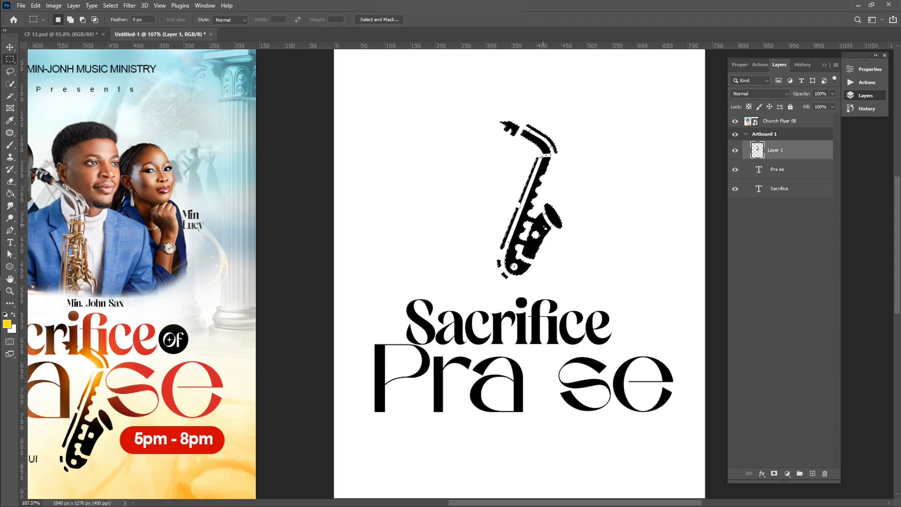
# Step: Convert the saxophone selection into a work path at 1.0-pixel tolerance
pyautogui.rightClick(544, 225)
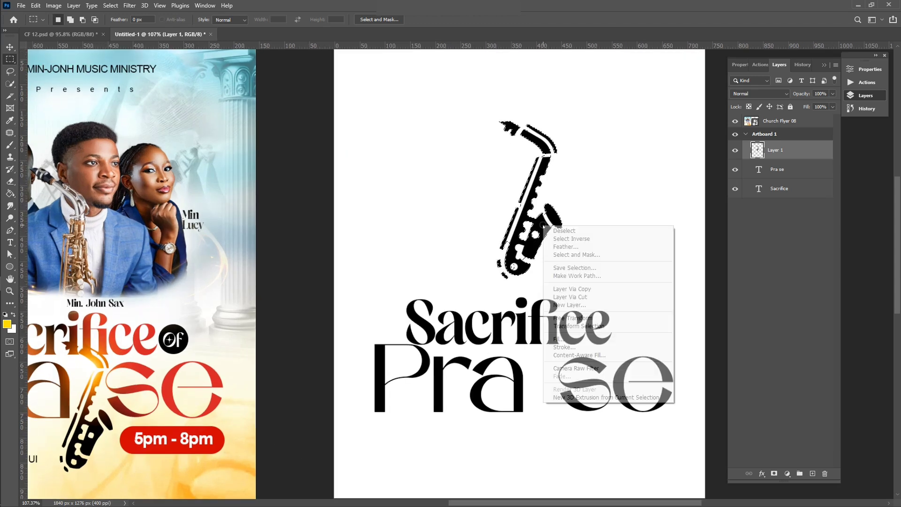
pyautogui.click(590, 280)
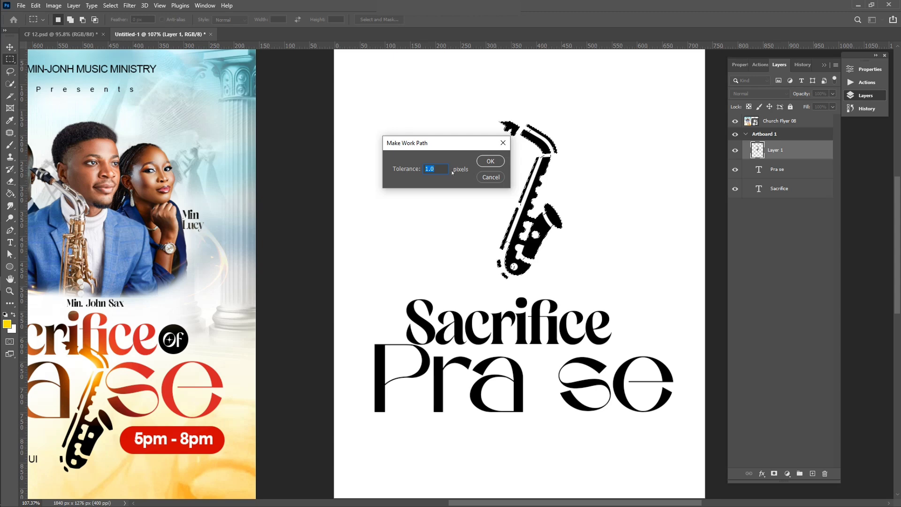
pyautogui.click(491, 161)
pyautogui.scroll(3, 445, 156)
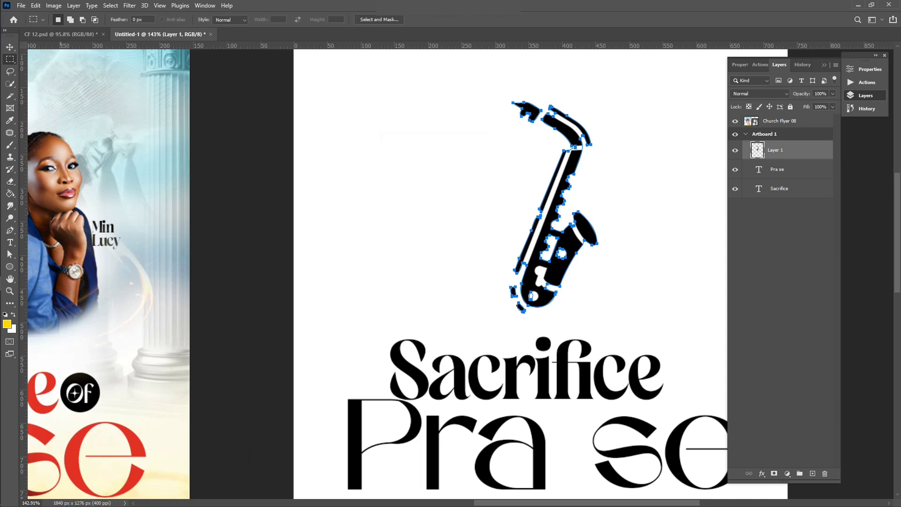
pyautogui.click(17, 230)
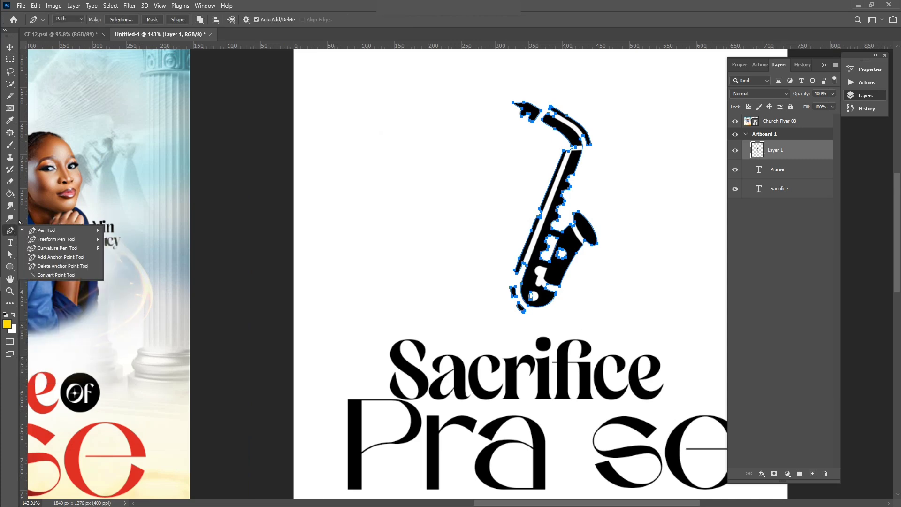
# Step: Make a Shape 1 layer from the work path with the stroke set to No Color
pyautogui.click(177, 20)
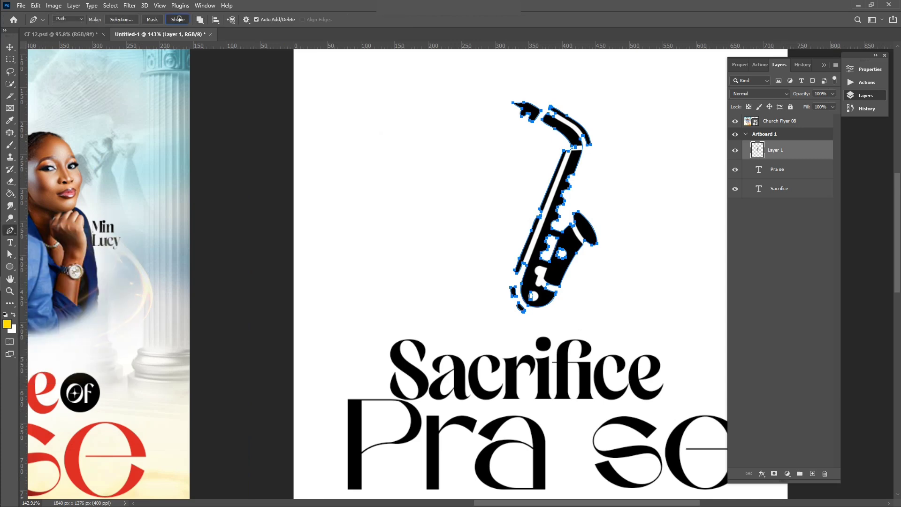
pyautogui.click(81, 21)
pyautogui.click(68, 26)
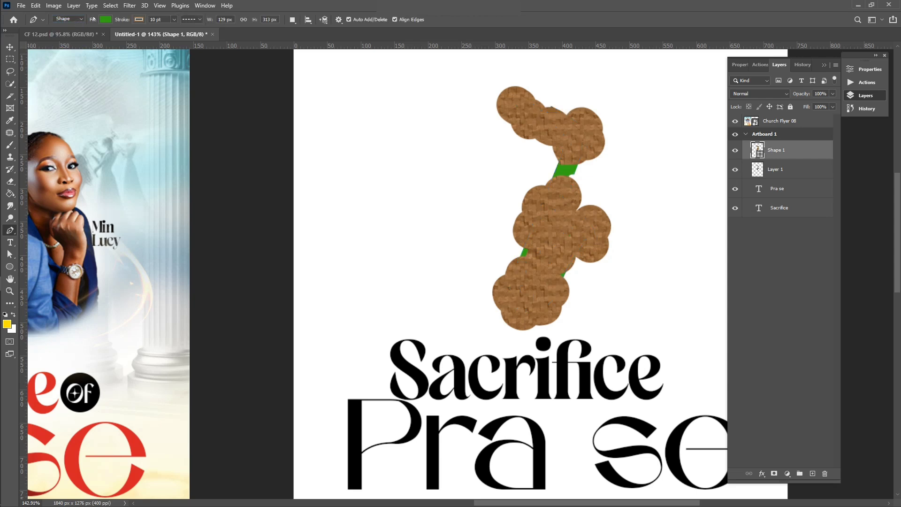
pyautogui.click(138, 20)
pyautogui.click(84, 39)
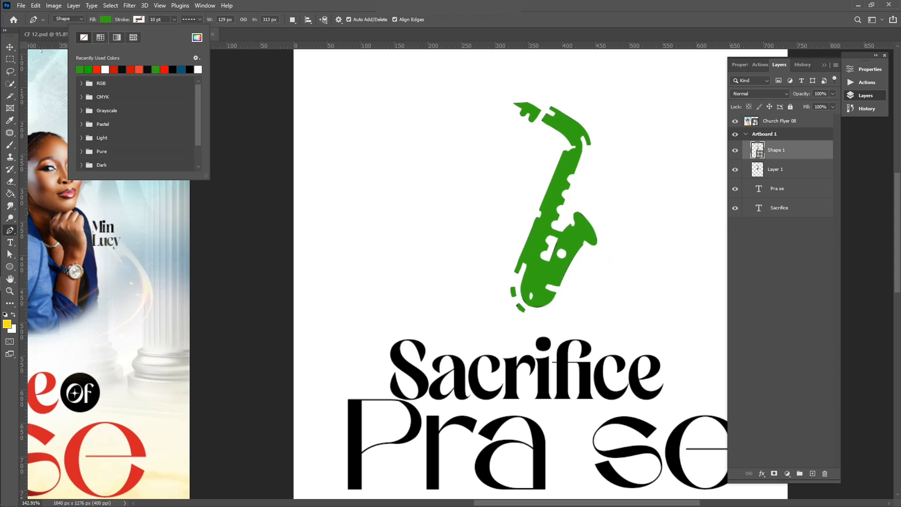
# Step: Delete the black Layer 1 saxophone and put the green shape in its spot
pyautogui.click(9, 47)
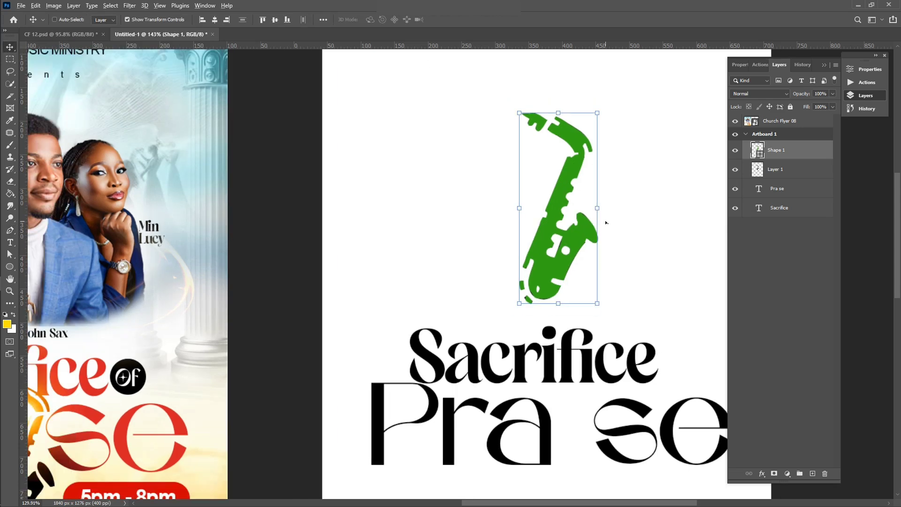
pyautogui.moveTo(606, 223); pyautogui.dragTo(506, 234)
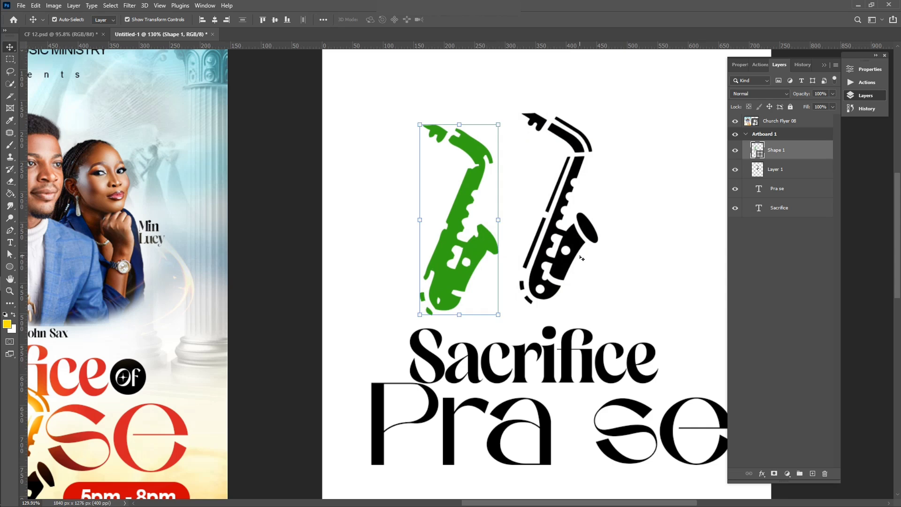
pyautogui.click(581, 257)
pyautogui.click(569, 250)
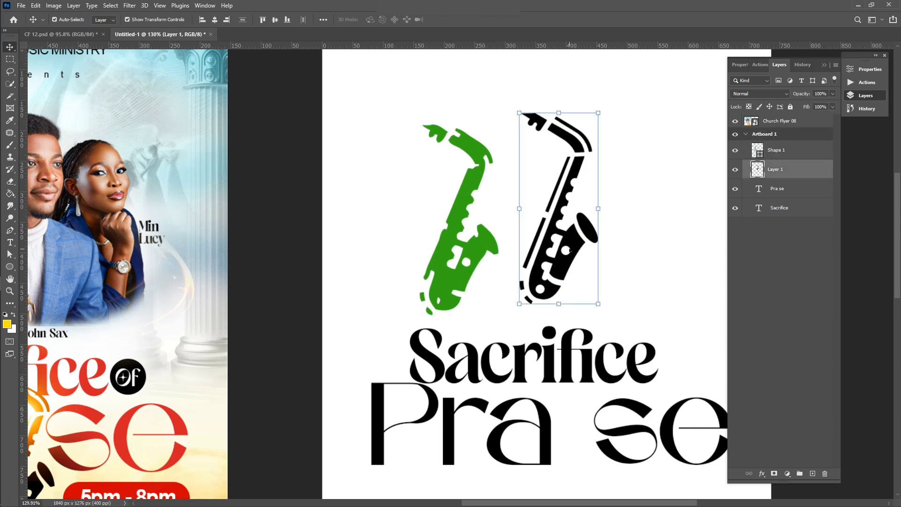
pyautogui.press('Delete')
pyautogui.moveTo(449, 258); pyautogui.dragTo(523, 243)
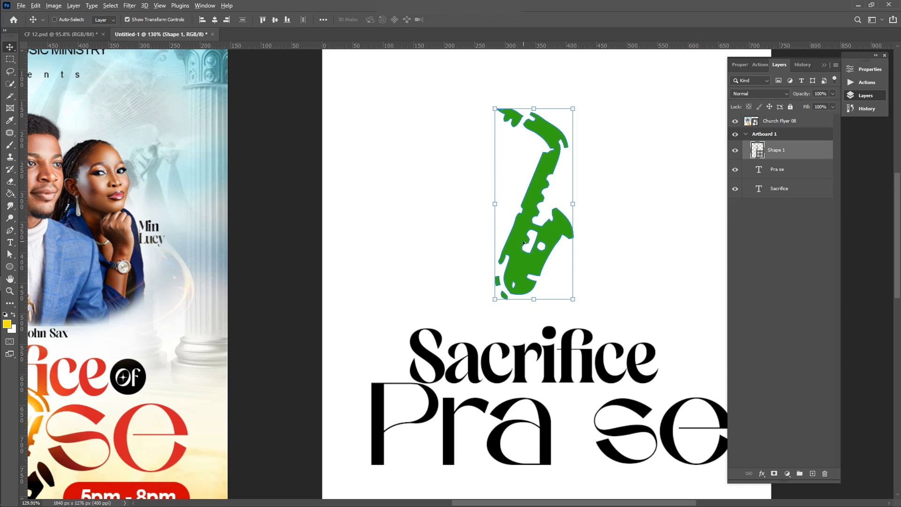
# Step: Undo the shape, deletion and work path to restore the black Layer 1 saxophone
pyautogui.scroll(-2, 523, 242)
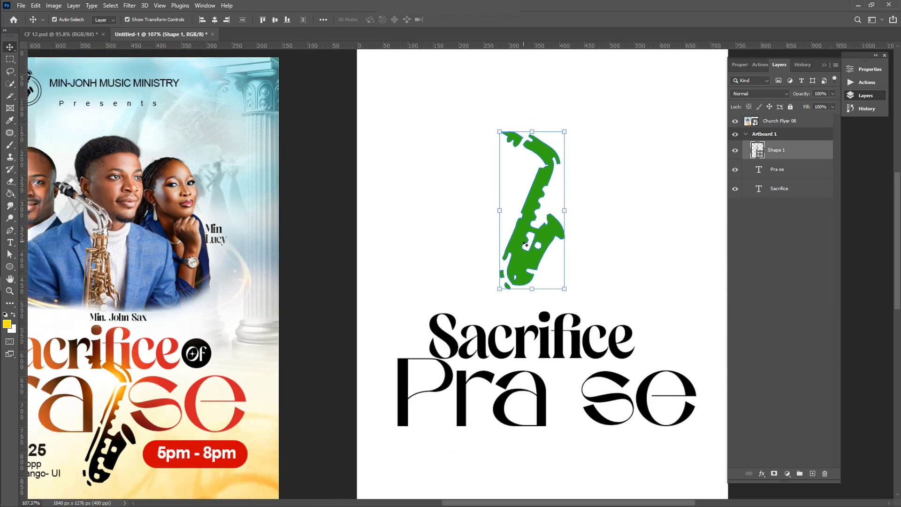
pyautogui.hotkey('ctrl', 'z')
pyautogui.hotkey('ctrl', 'z')
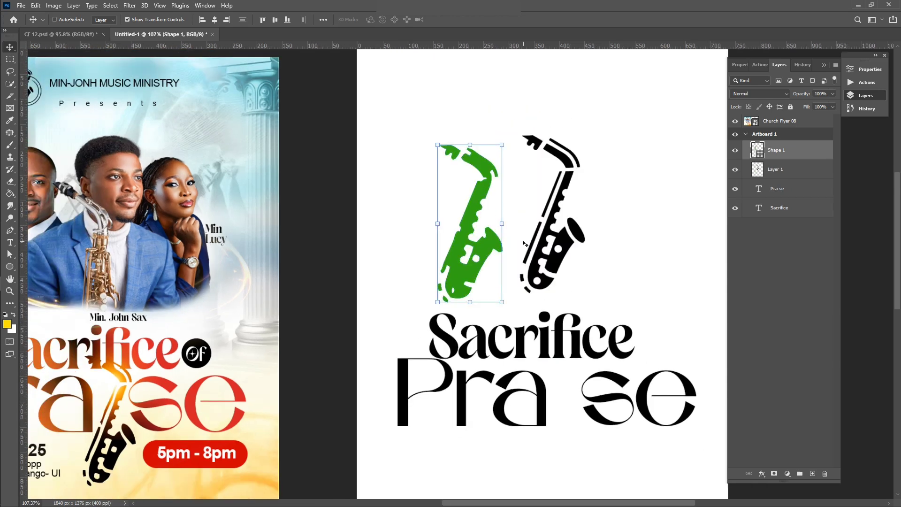
pyautogui.hotkey('ctrl', 'z')
pyautogui.hotkey('ctrl', 'z')
pyautogui.hotkey('ctrl', 'z')
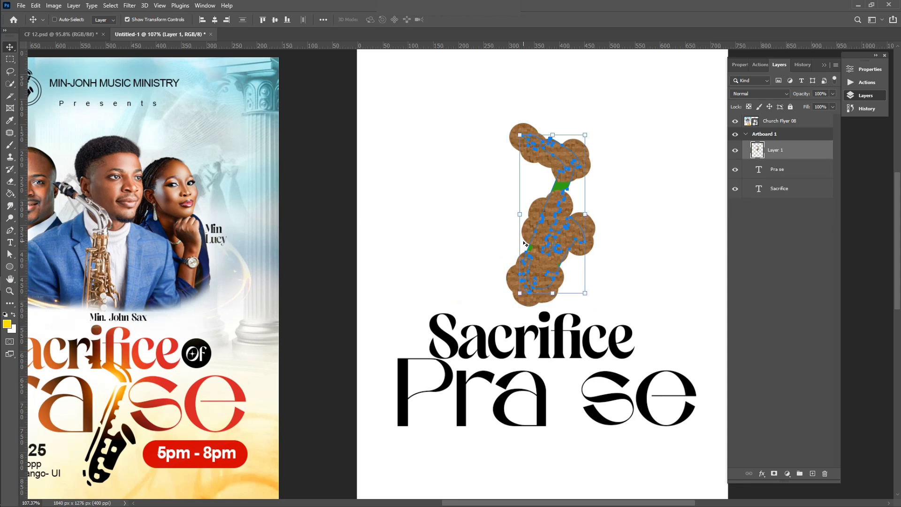
pyautogui.hotkey('ctrl', 'z')
pyautogui.hotkey('ctrl', 'z')
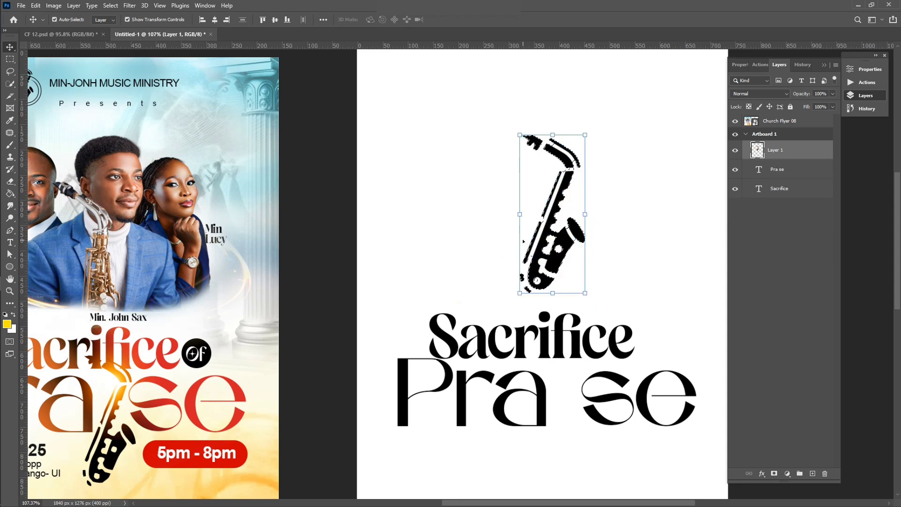
pyautogui.hotkey('ctrl', 'z')
pyautogui.scroll(-2, 536, 191)
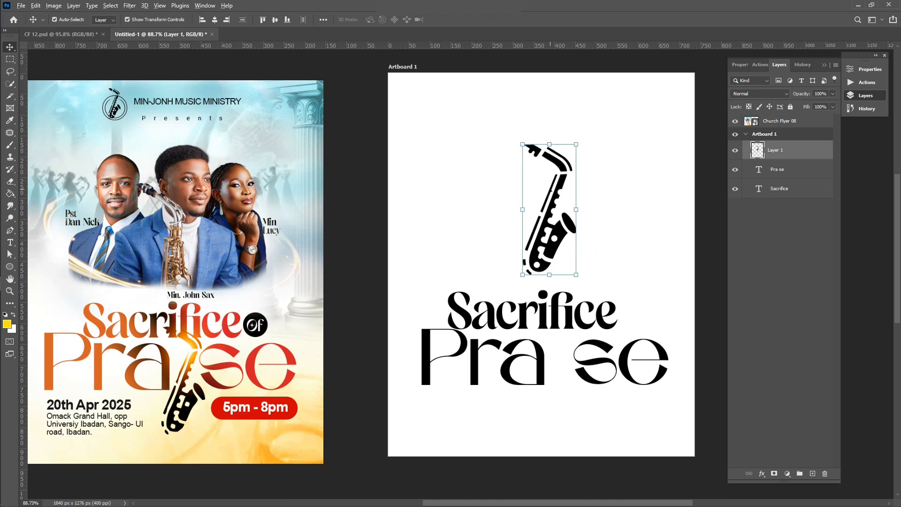
pyautogui.scroll(1, 551, 190)
pyautogui.scroll(5, 552, 190)
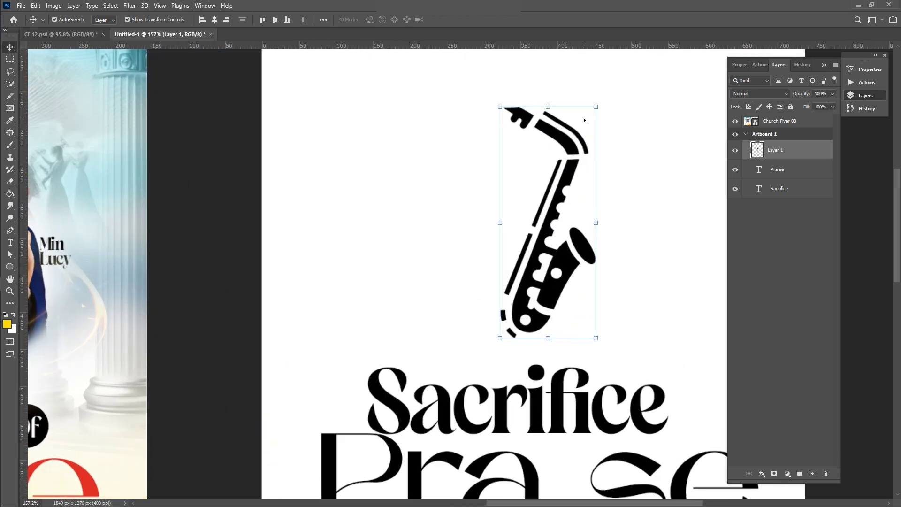
pyautogui.scroll(1, 584, 120)
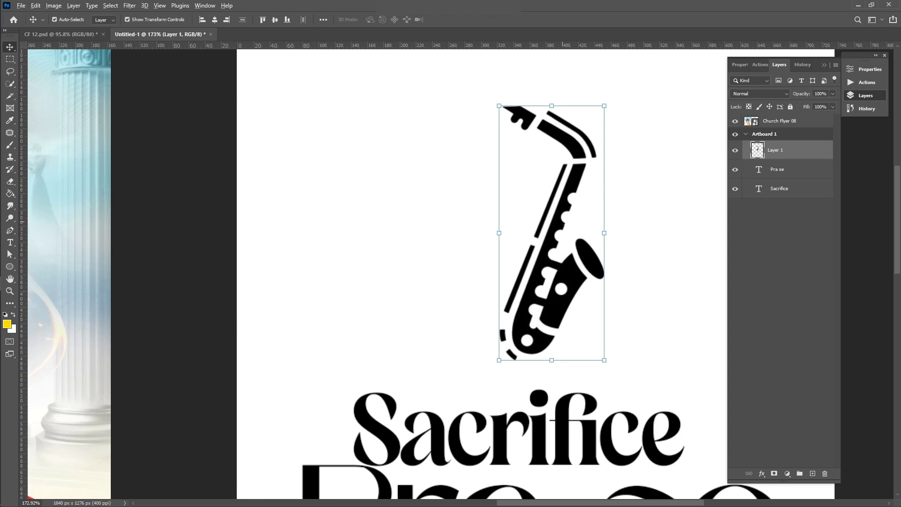
pyautogui.scroll(-4, 564, 253)
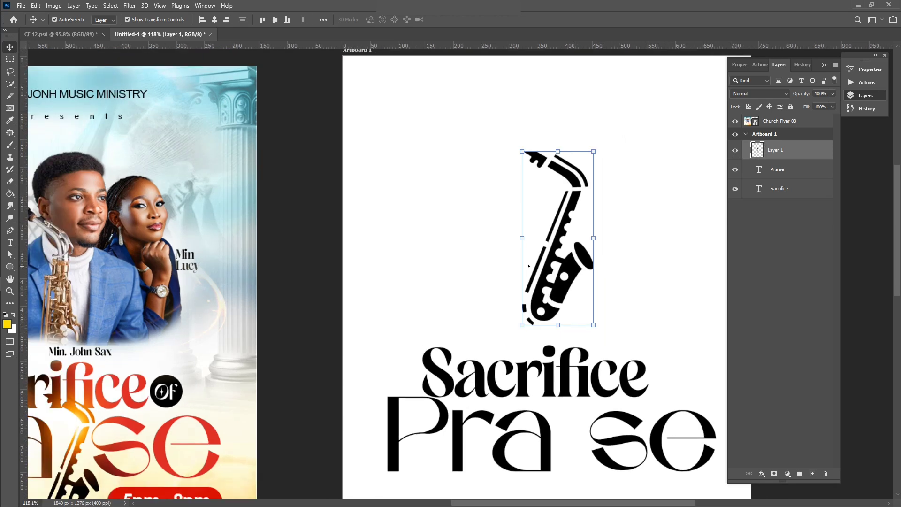
pyautogui.scroll(-2, 529, 265)
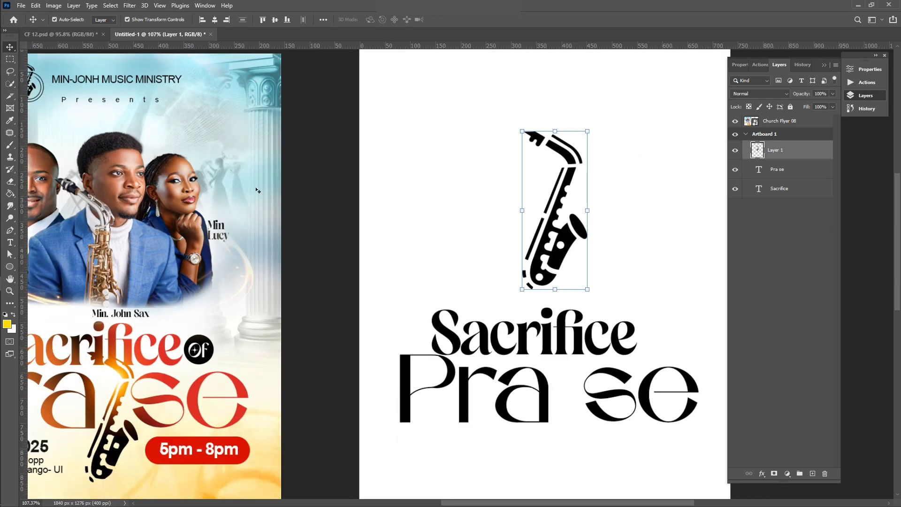
# Step: Drag Minimal Saxophon SVG Logo Vektor.jpeg from Flyer 08 into Photoshop as a new document
pyautogui.click(18, 226)
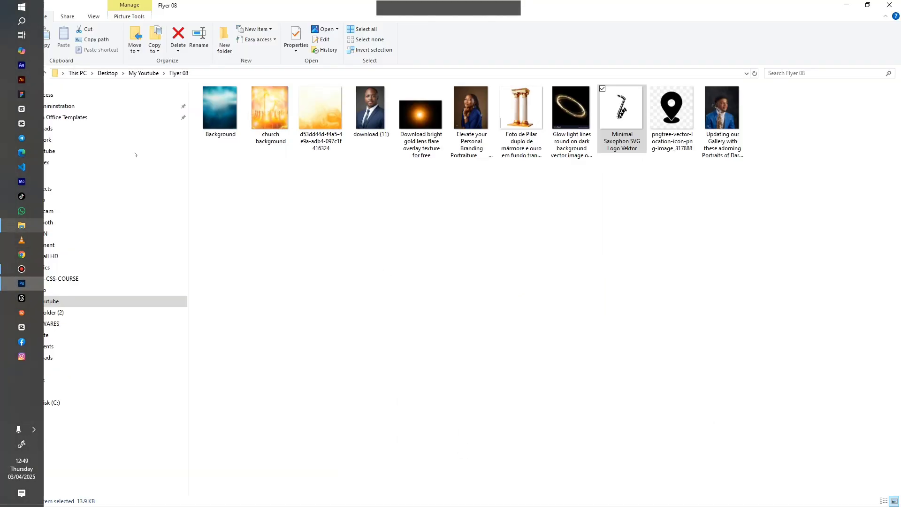
pyautogui.moveTo(632, 112); pyautogui.dragTo(439, 43)
pyautogui.moveTo(432, 41); pyautogui.dragTo(433, 42)
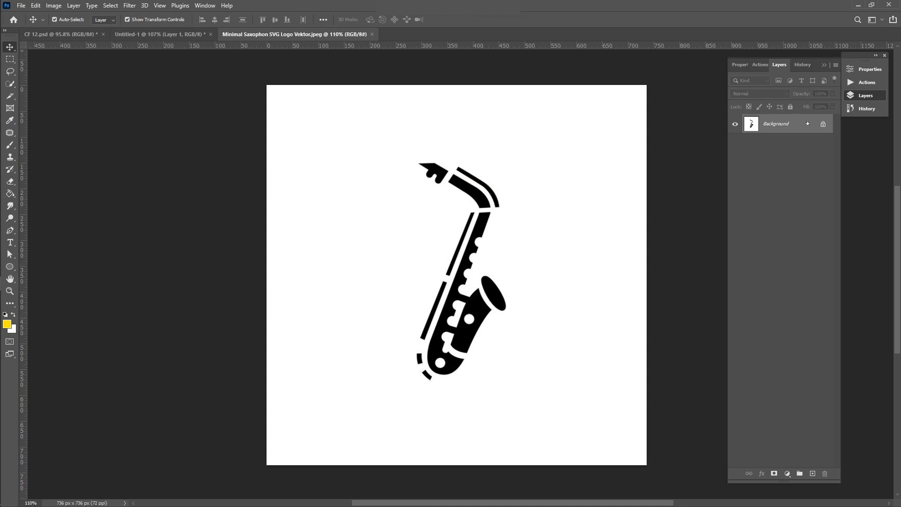
# Step: Copy the Select Subject saxophone to Layer 1 and delete the white-background Layer 0
pyautogui.click(824, 125)
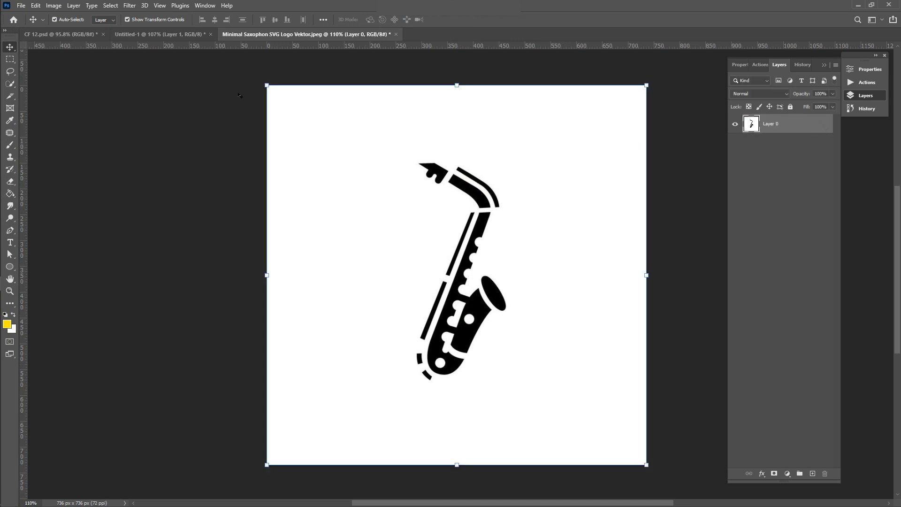
pyautogui.click(110, 5)
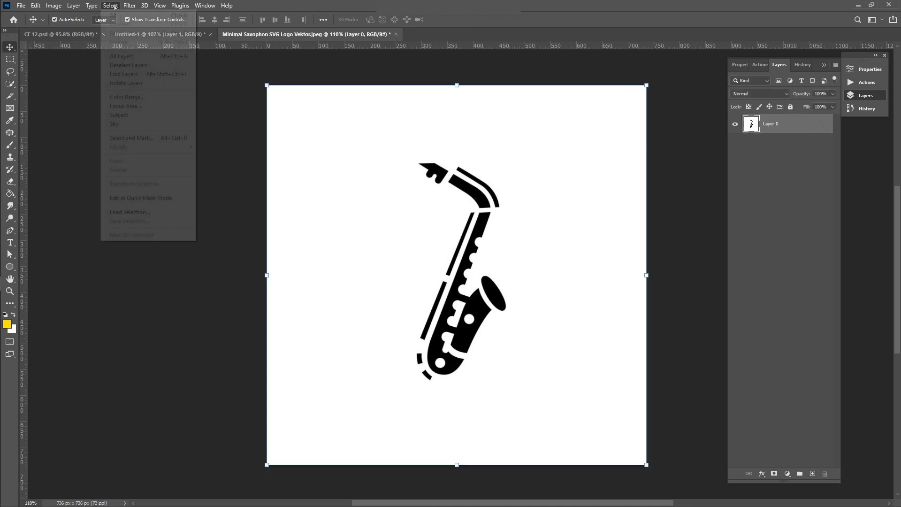
pyautogui.click(138, 113)
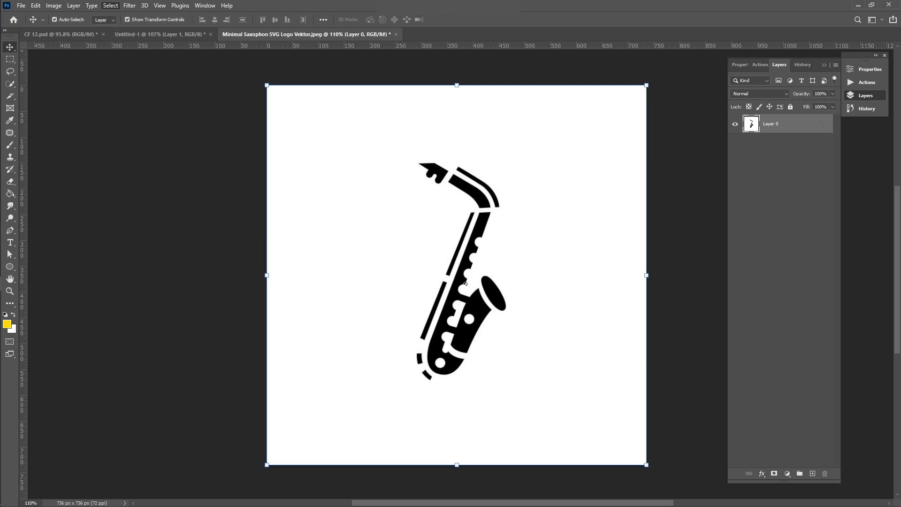
pyautogui.hotkey('ctrl', 'j')
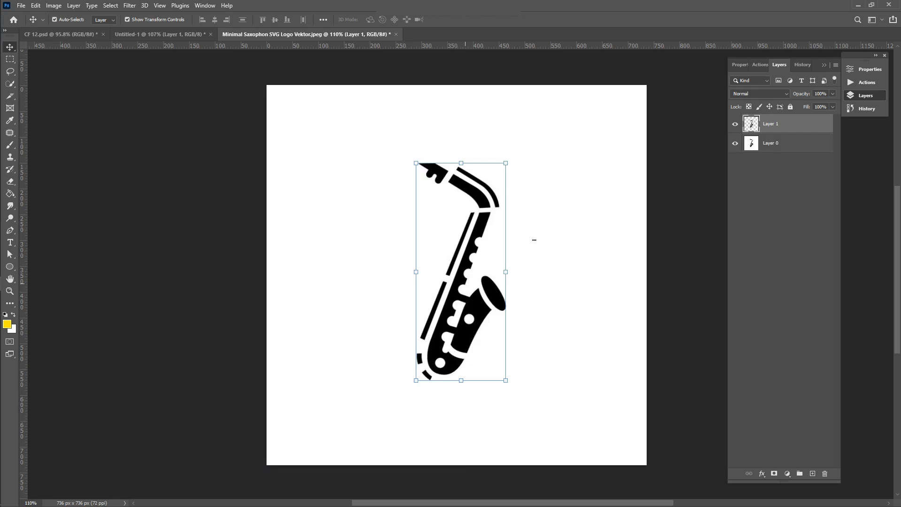
pyautogui.click(775, 143)
pyautogui.press('Delete')
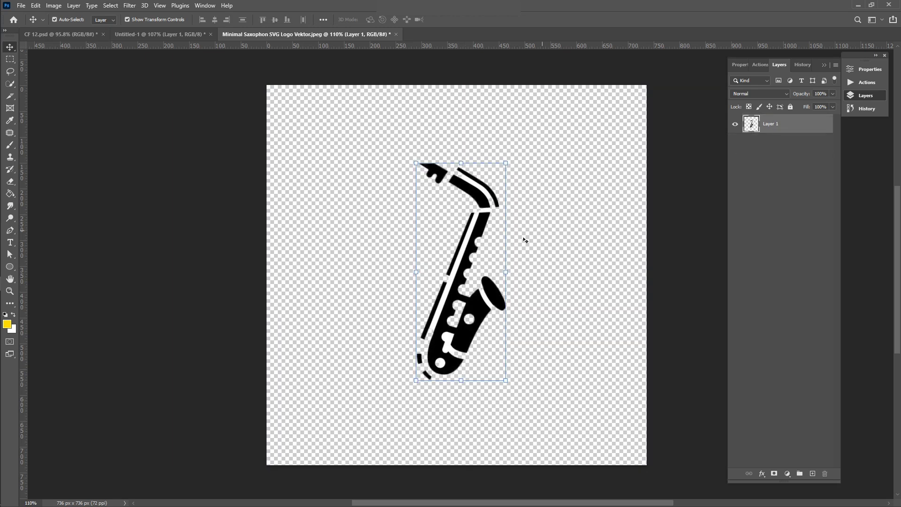
# Step: Reposition the isolated saxophone within the document
pyautogui.scroll(5, 525, 240)
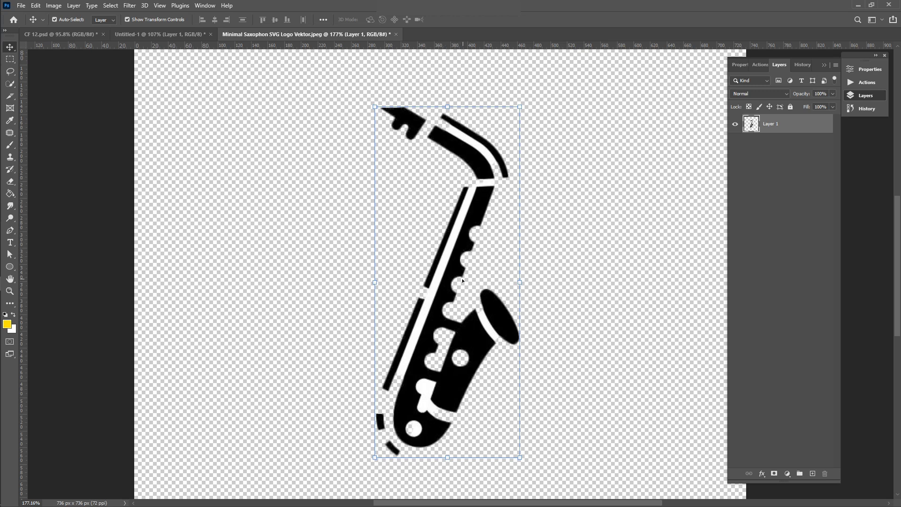
pyautogui.moveTo(453, 281); pyautogui.dragTo(229, 177)
pyautogui.moveTo(262, 223); pyautogui.dragTo(521, 342)
# Step: Switch to the Pen tool in Path mode
pyautogui.click(9, 230)
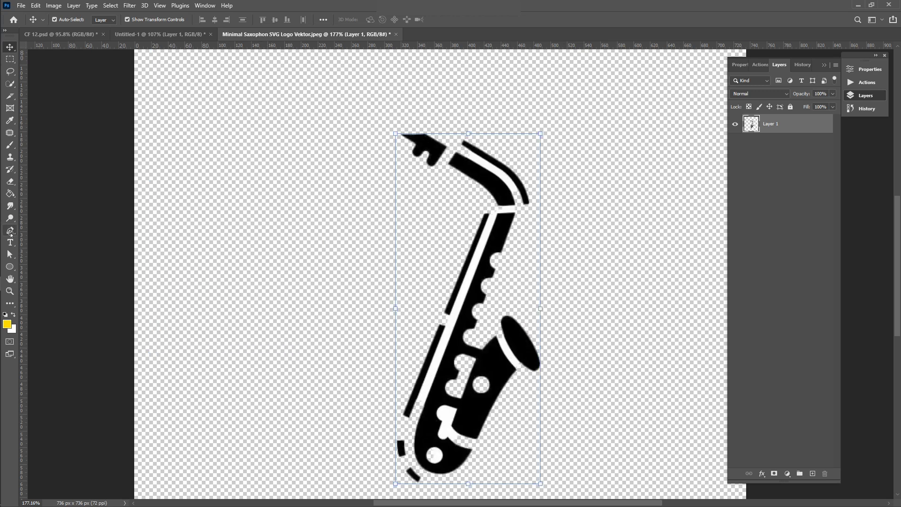
pyautogui.click(38, 229)
pyautogui.click(68, 18)
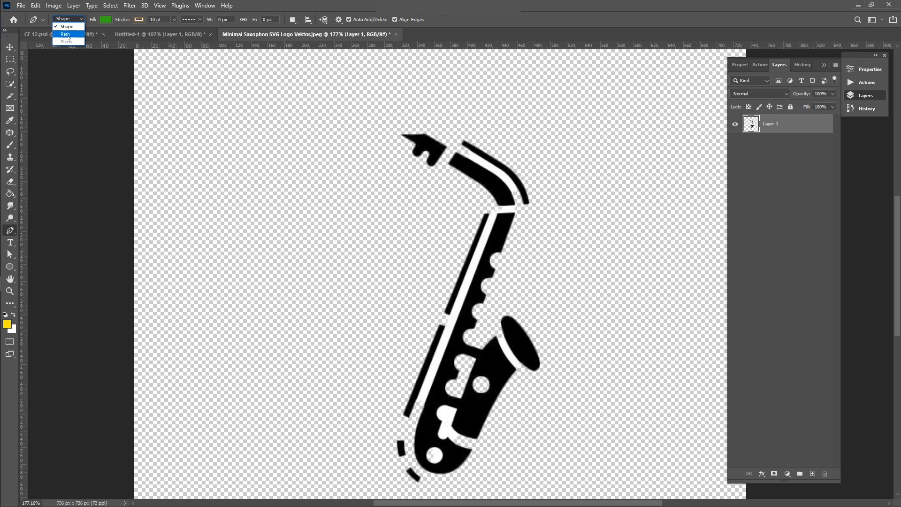
pyautogui.click(68, 34)
pyautogui.scroll(1, 496, 194)
pyautogui.scroll(2, 497, 194)
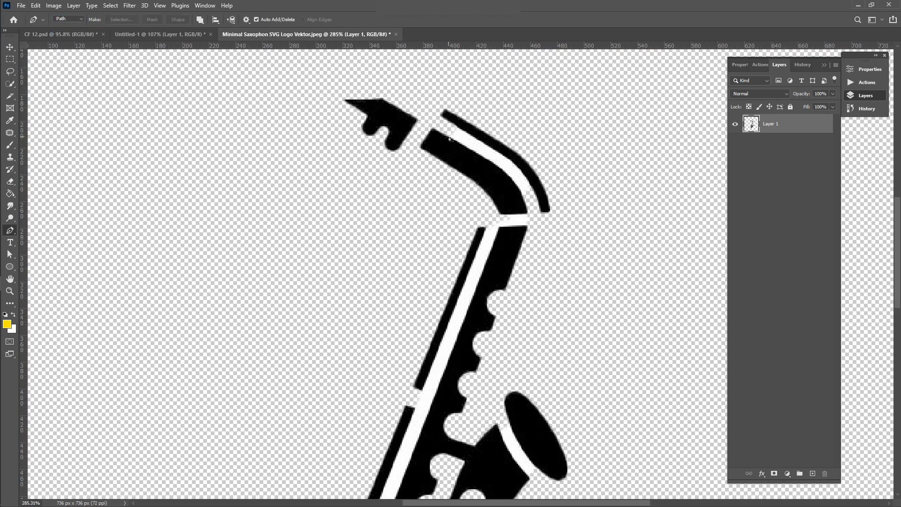
# Step: Trace a closed path along the neck's white strip and make it a selection
pyautogui.click(449, 137)
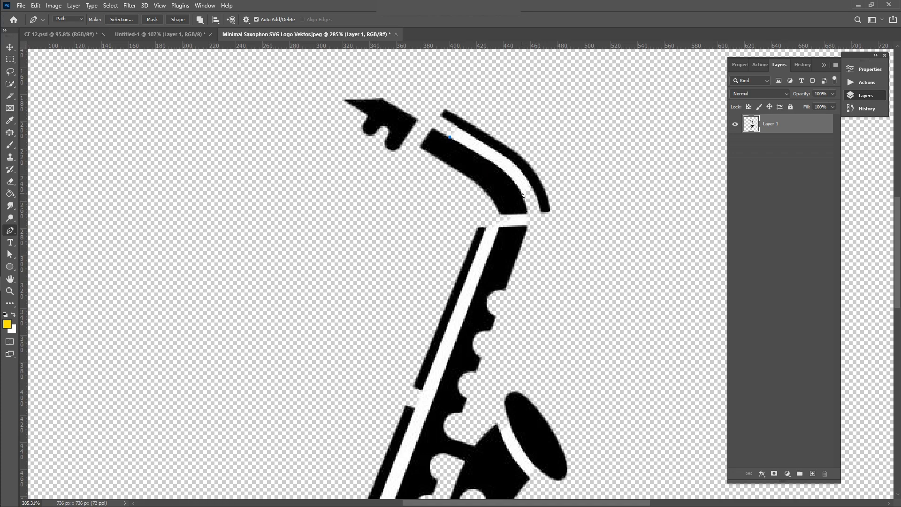
pyautogui.moveTo(523, 194); pyautogui.dragTo(531, 220)
pyautogui.keyDown('alt'); pyautogui.click(522, 194); pyautogui.keyUp('alt')
pyautogui.click(532, 190)
pyautogui.moveTo(459, 128); pyautogui.dragTo(391, 94)
pyautogui.keyDown('alt'); pyautogui.click(460, 128); pyautogui.keyUp('alt')
pyautogui.click(428, 133)
pyautogui.hotkey('ctrl', 'z')
pyautogui.click(449, 137)
pyautogui.rightClick(465, 140)
pyautogui.click(497, 178)
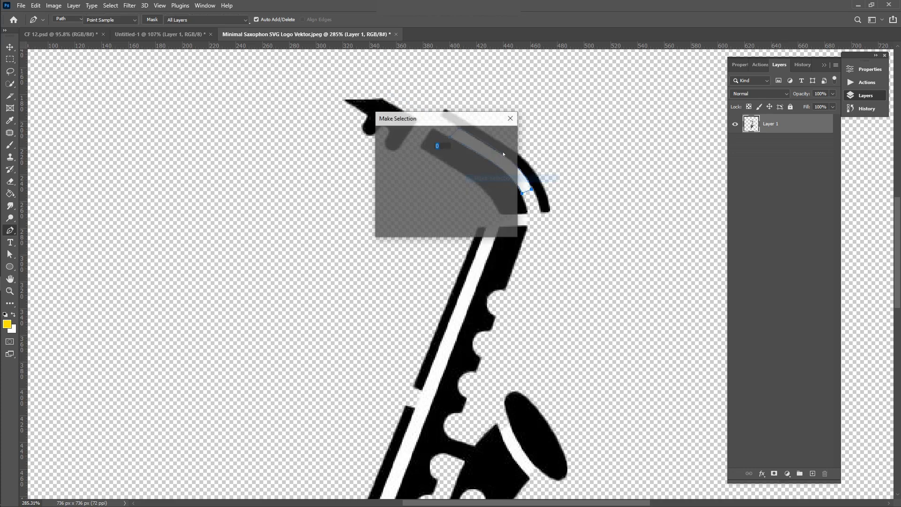
pyautogui.click(495, 141)
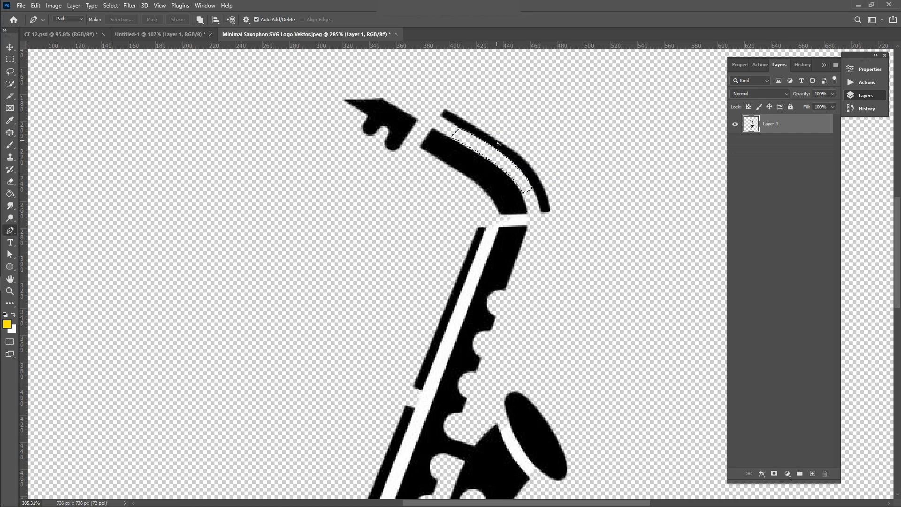
pyautogui.scroll(-3, 497, 144)
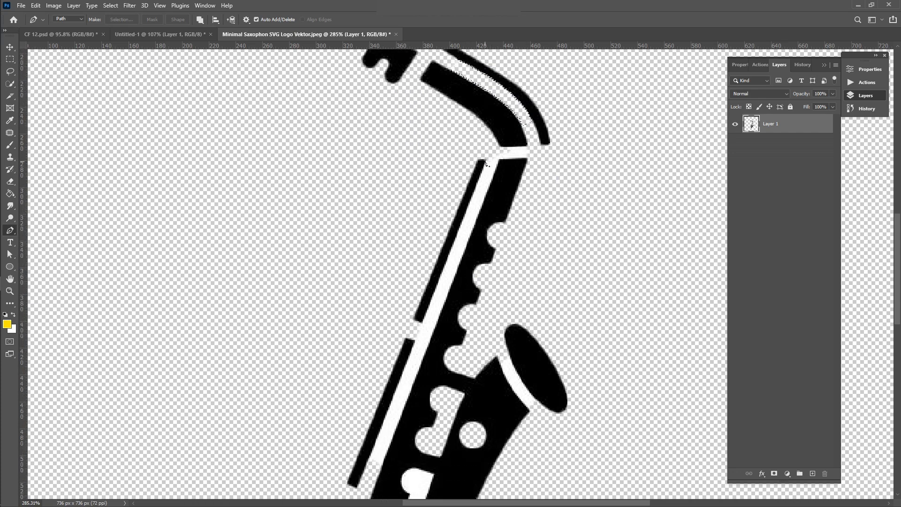
# Step: Trace the long white strip down the body, make it a selection and delete it
pyautogui.click(484, 160)
pyautogui.moveTo(368, 459); pyautogui.dragTo(382, 466)
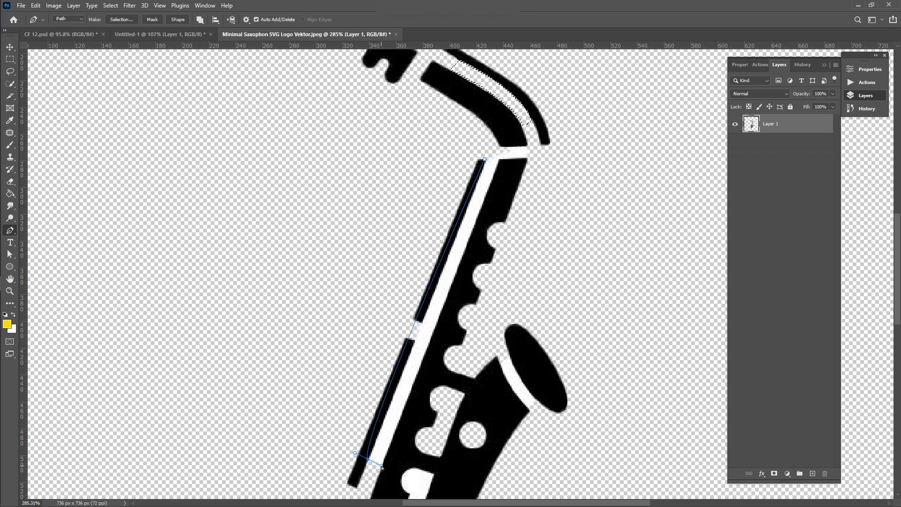
pyautogui.hotkey('ctrl', 'z')
pyautogui.click(371, 461)
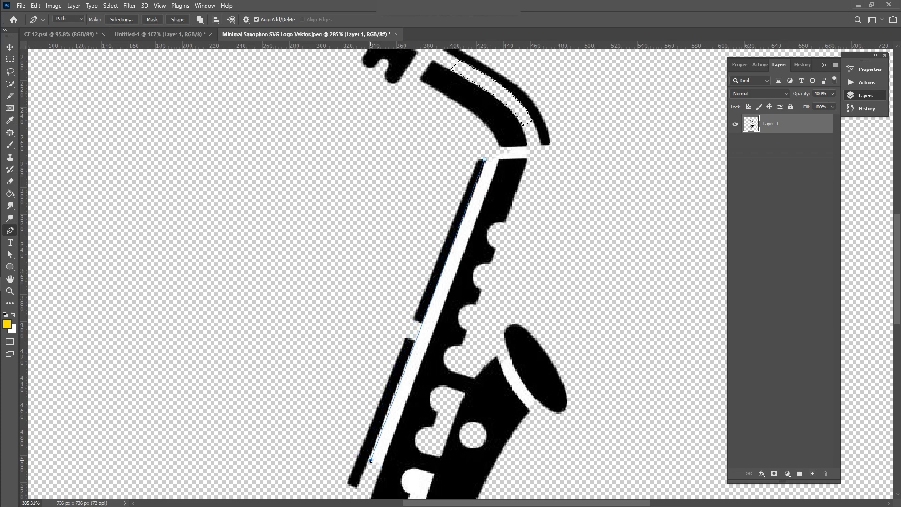
pyautogui.hotkey('ctrl', 'z')
pyautogui.moveTo(367, 464); pyautogui.dragTo(380, 471)
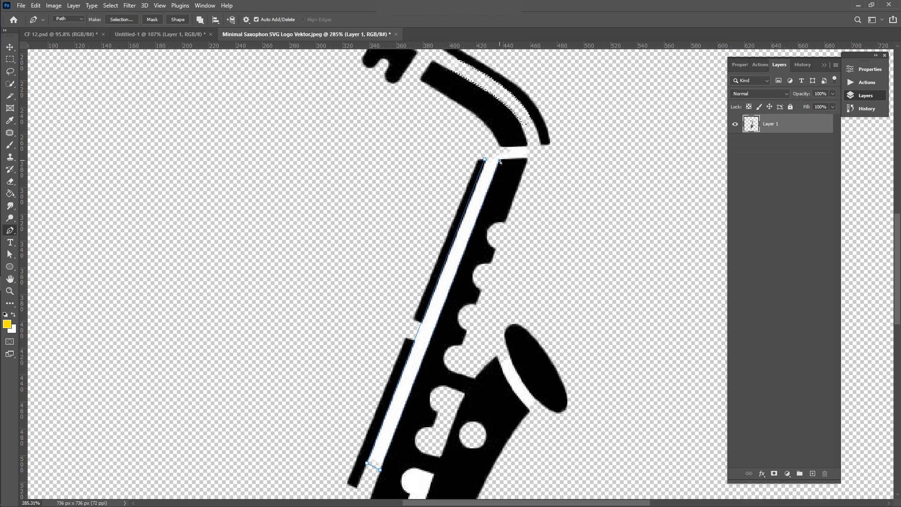
pyautogui.click(527, 159)
pyautogui.rightClick(487, 188)
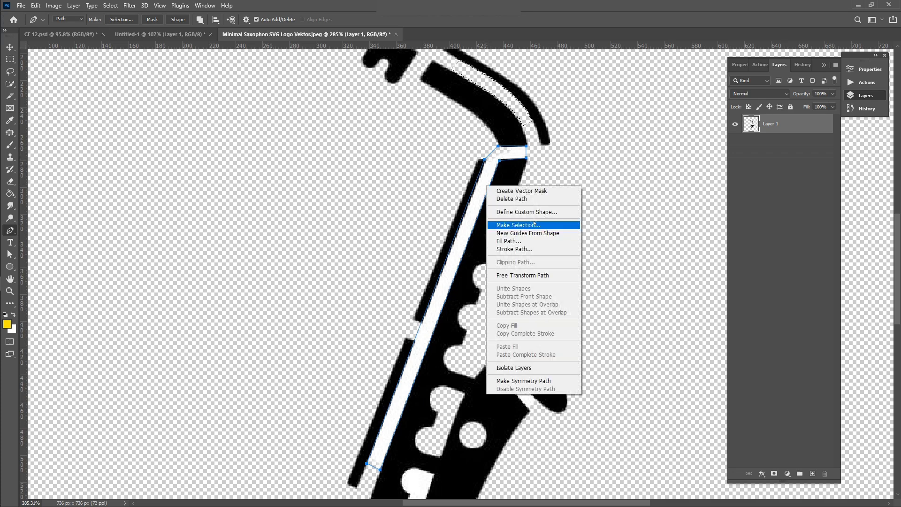
pyautogui.click(518, 225)
pyautogui.click(496, 140)
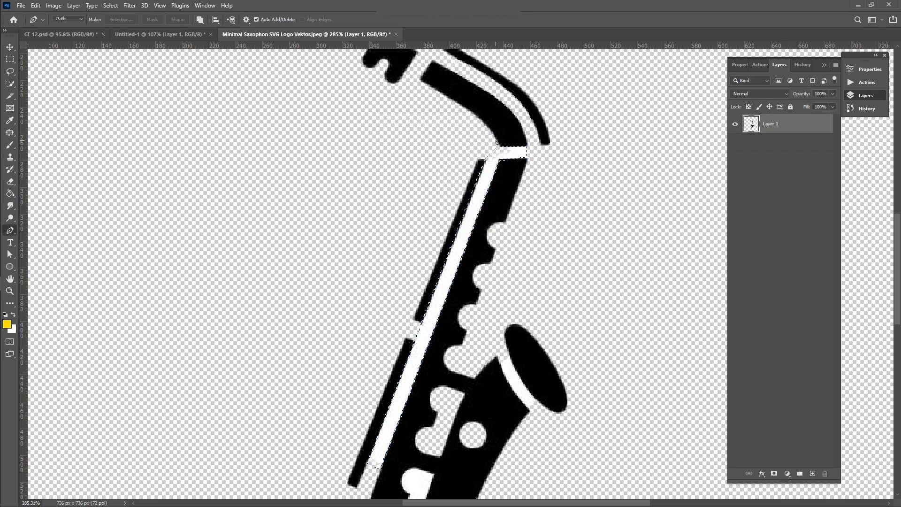
pyautogui.press('Delete')
# Step: Pen-trace a closed outline around the white band where the bell meets the body
pyautogui.scroll(-2, 498, 141)
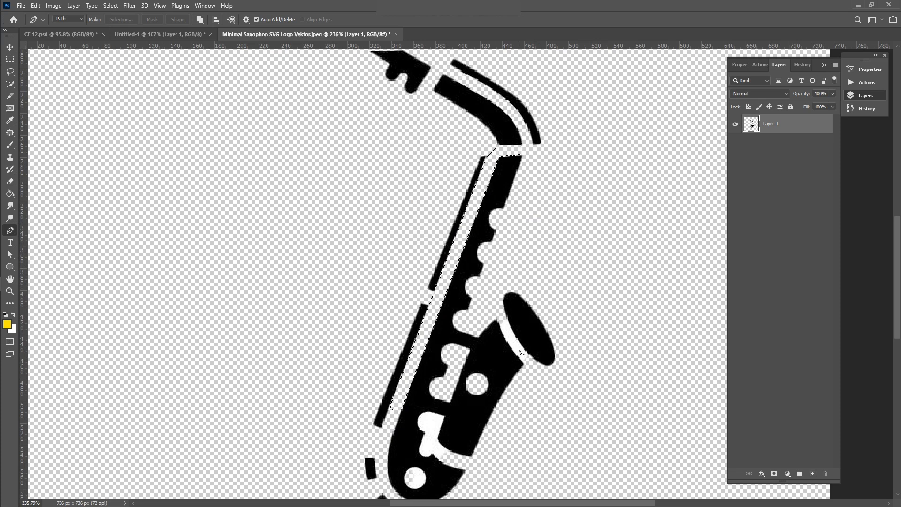
pyautogui.scroll(-2, 518, 353)
pyautogui.scroll(3, 513, 356)
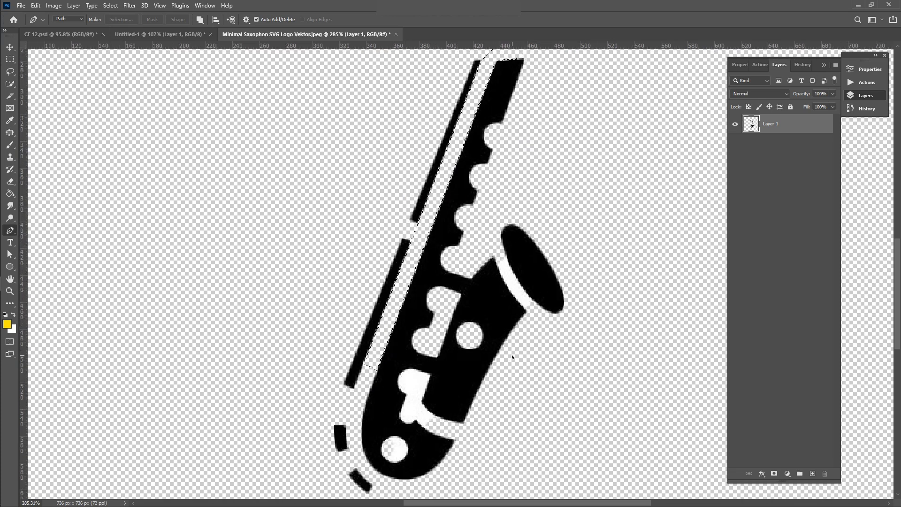
pyautogui.scroll(1, 512, 357)
pyautogui.click(493, 251)
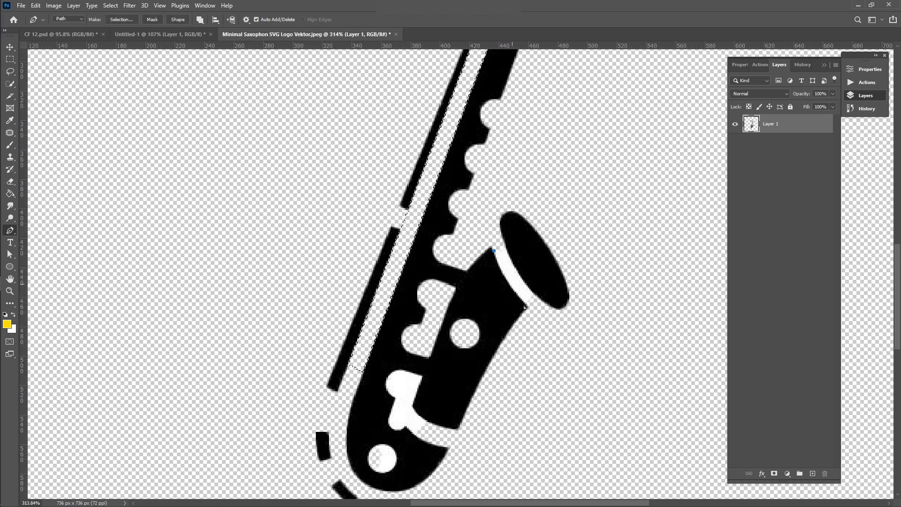
pyautogui.moveTo(526, 305); pyautogui.dragTo(544, 316)
pyautogui.keyDown('alt'); pyautogui.click(526, 306); pyautogui.keyUp('alt')
pyautogui.click(535, 294)
pyautogui.moveTo(505, 240); pyautogui.dragTo(501, 212)
pyautogui.keyDown('alt'); pyautogui.click(505, 241); pyautogui.keyUp('alt')
pyautogui.moveTo(494, 250); pyautogui.dragTo(507, 265)
pyautogui.hotkey('ctrl', 'z')
pyautogui.click(494, 251)
# Step: Convert the bell-band path into a selection
pyautogui.rightClick(511, 266)
pyautogui.click(521, 302)
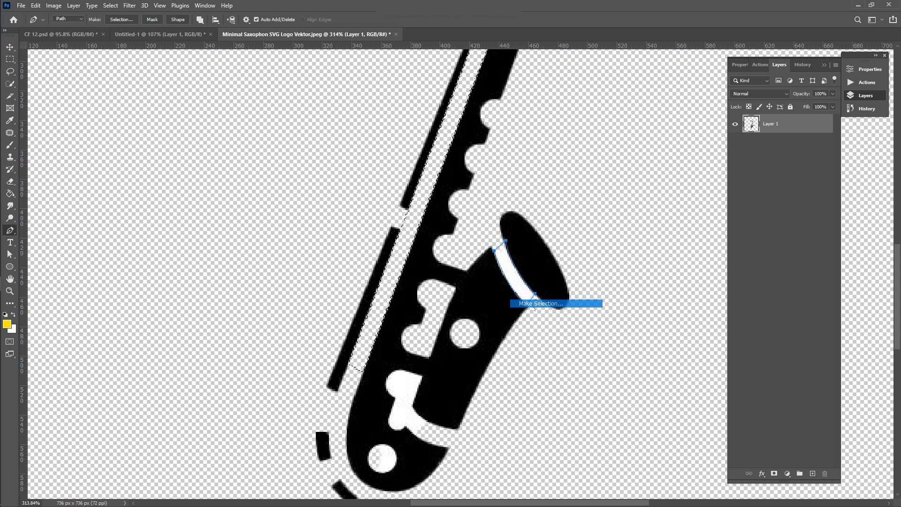
pyautogui.click(499, 139)
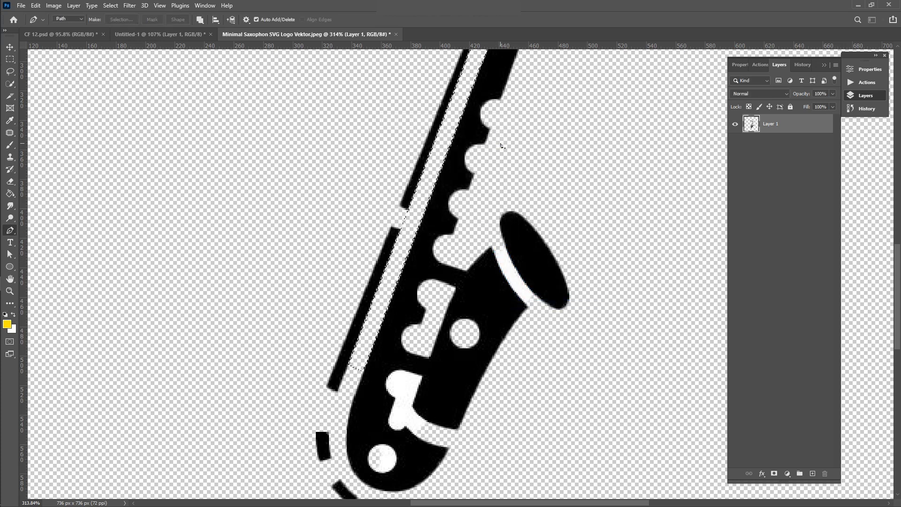
# Step: Pen-trace the saxophone's white key opening and make it a selection with feather 0
pyautogui.scroll(-3, 370, 355)
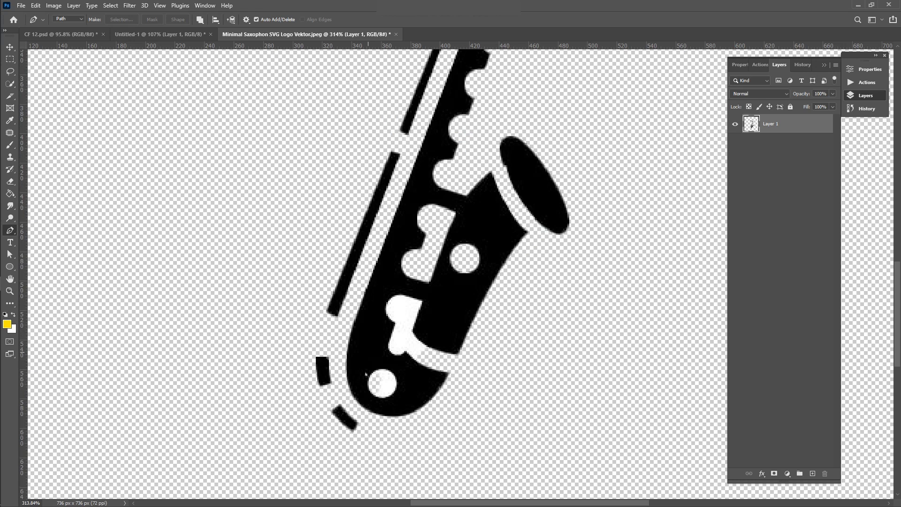
pyautogui.scroll(2, 375, 436)
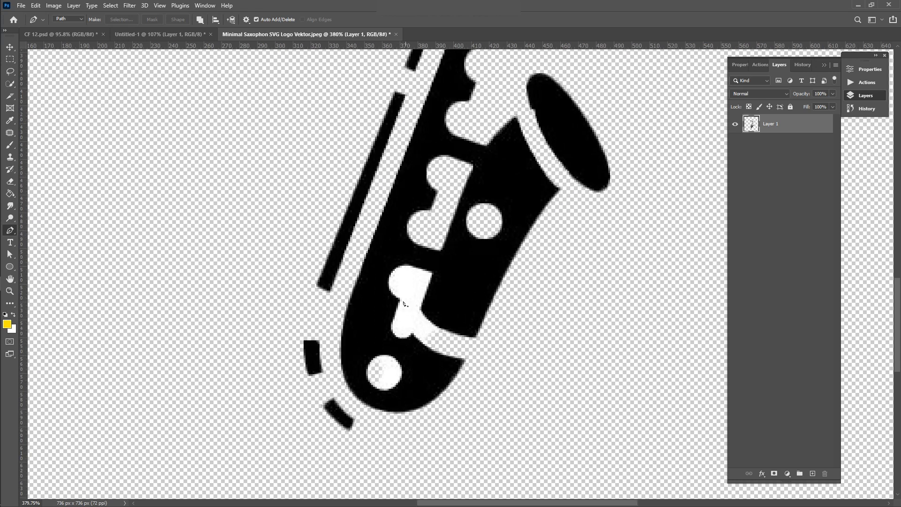
pyautogui.click(399, 299)
pyautogui.moveTo(393, 271); pyautogui.dragTo(402, 254)
pyautogui.click(434, 274)
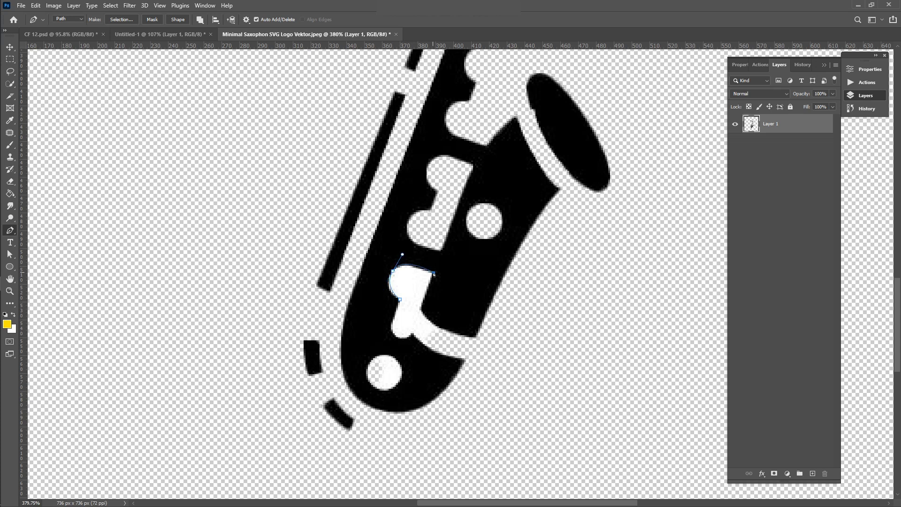
pyautogui.click(420, 309)
pyautogui.moveTo(440, 328); pyautogui.dragTo(449, 329)
pyautogui.click(423, 346)
pyautogui.click(413, 334)
pyautogui.moveTo(392, 328); pyautogui.dragTo(390, 312)
pyautogui.click(400, 301)
pyautogui.rightClick(409, 314)
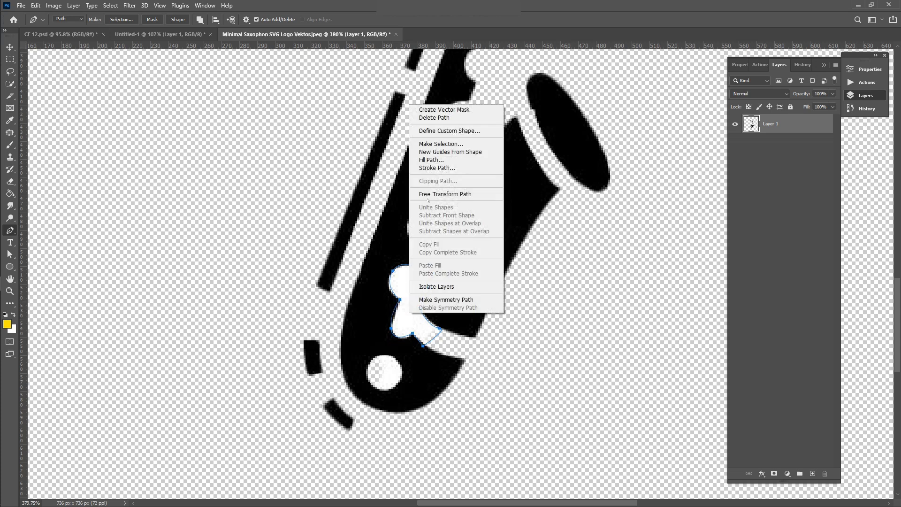
pyautogui.click(441, 144)
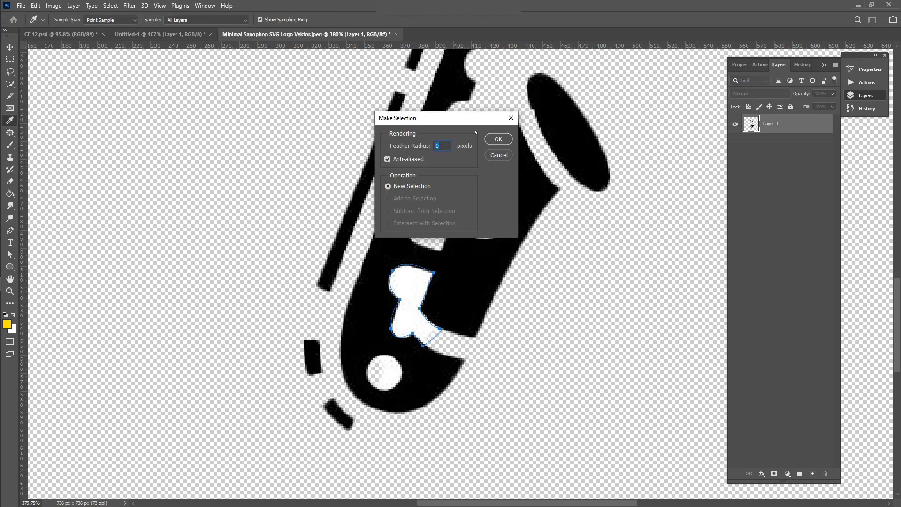
pyautogui.click(498, 141)
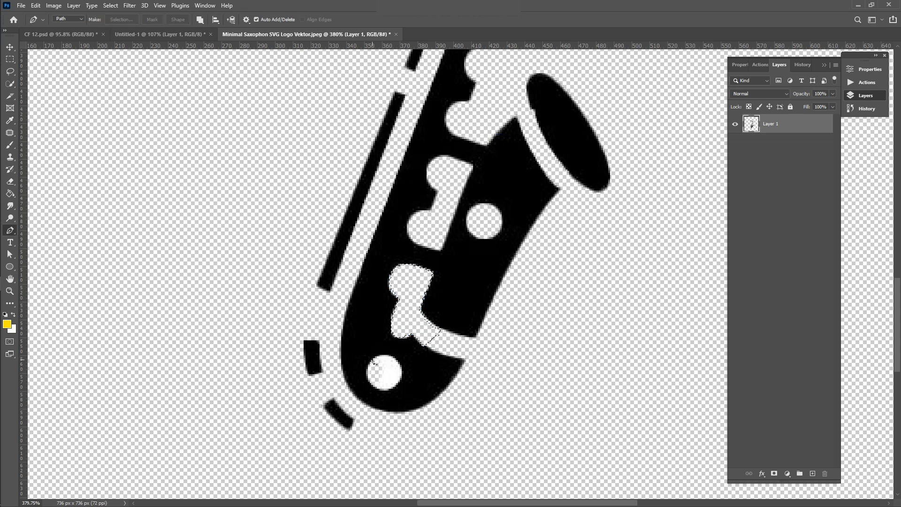
# Step: Trace the round white hole near the saxophone's base, make it a selection, then deselect
pyautogui.click(373, 360)
pyautogui.moveTo(402, 374); pyautogui.dragTo(370, 386)
pyautogui.hotkey('ctrl', 'z')
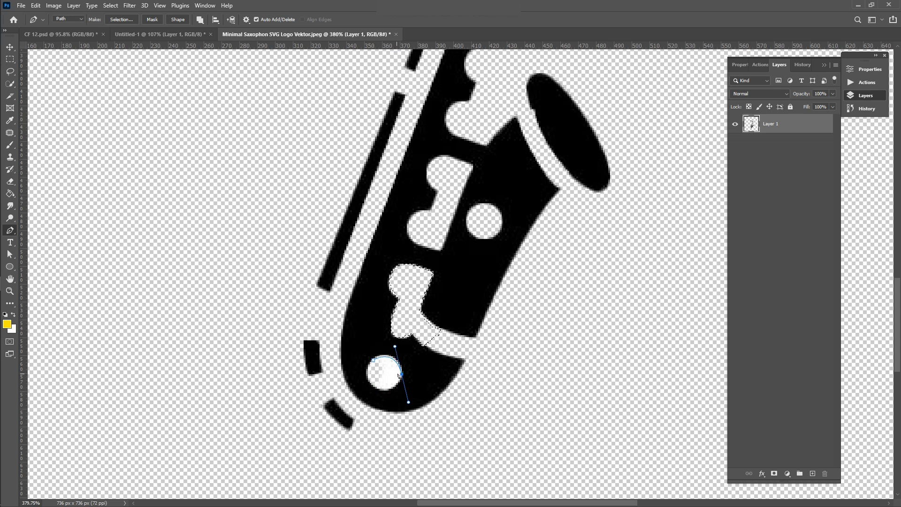
pyautogui.moveTo(374, 385); pyautogui.dragTo(352, 371)
pyautogui.click(371, 362)
pyautogui.hotkey('ctrl', 'z')
pyautogui.moveTo(352, 371); pyautogui.dragTo(364, 374)
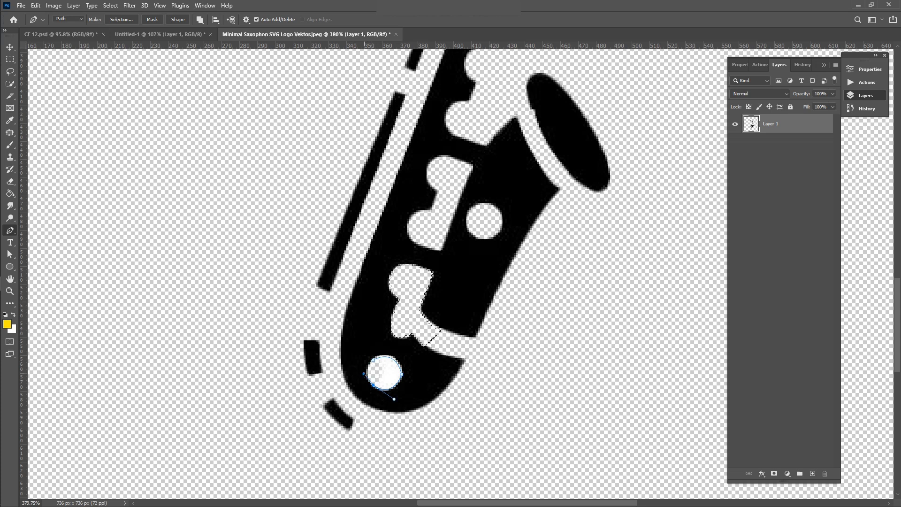
pyautogui.click(372, 362)
pyautogui.rightClick(383, 369)
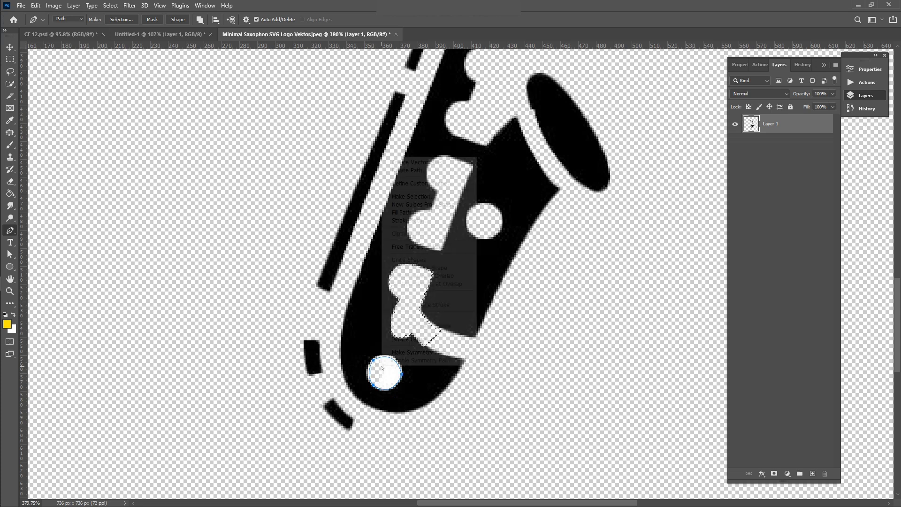
pyautogui.click(413, 196)
pyautogui.click(490, 141)
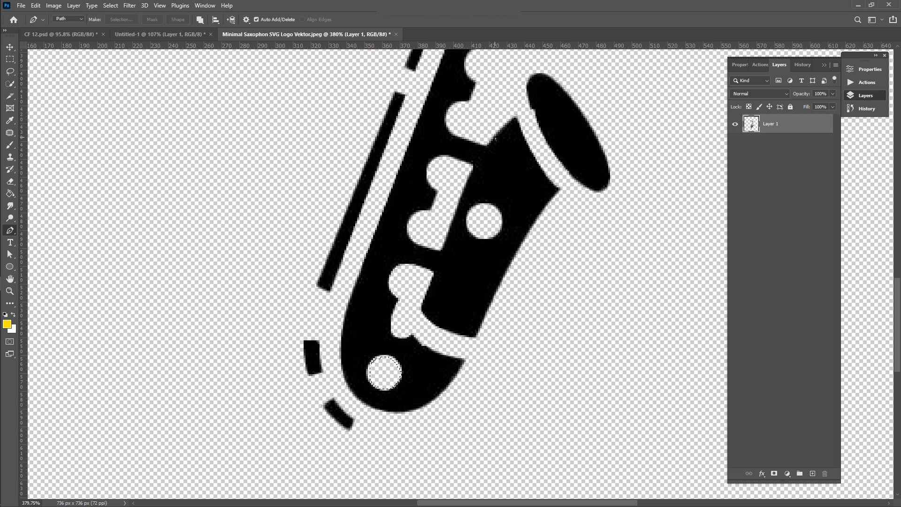
pyautogui.hotkey('ctrl', 'd')
# Step: Drag the saxophone layer into the Sacrifice Praise design and delete the extra copy
pyautogui.scroll(-5, 497, 140)
pyautogui.scroll(-3, 496, 140)
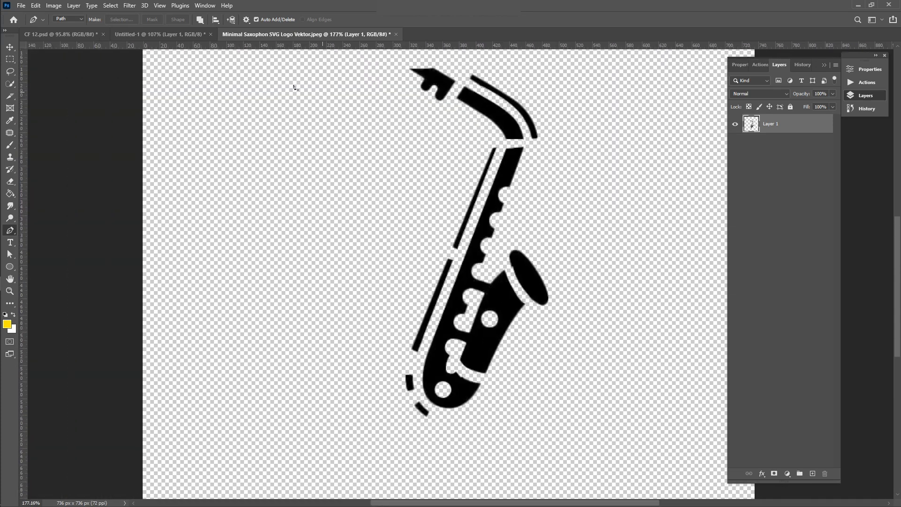
pyautogui.click(10, 47)
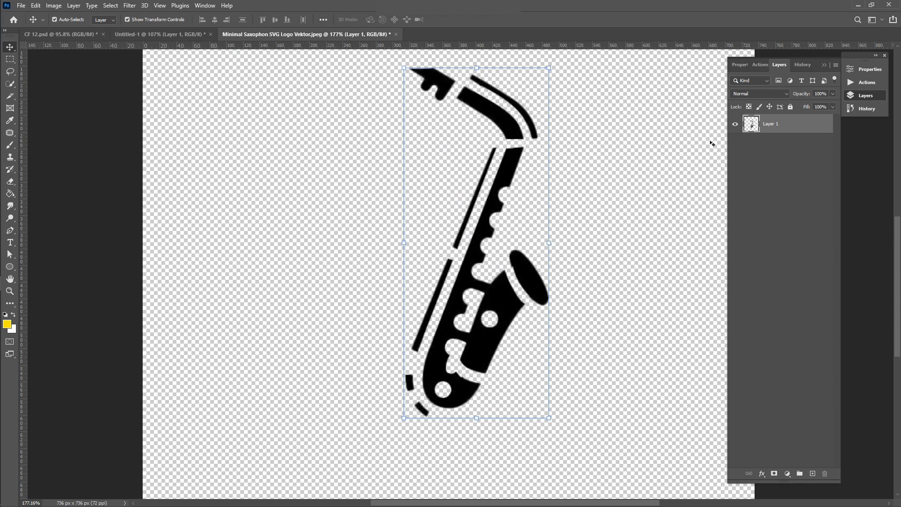
pyautogui.moveTo(778, 128); pyautogui.dragTo(658, 222)
pyautogui.hscroll(-3, 659, 222)
pyautogui.hscroll(5, 658, 222)
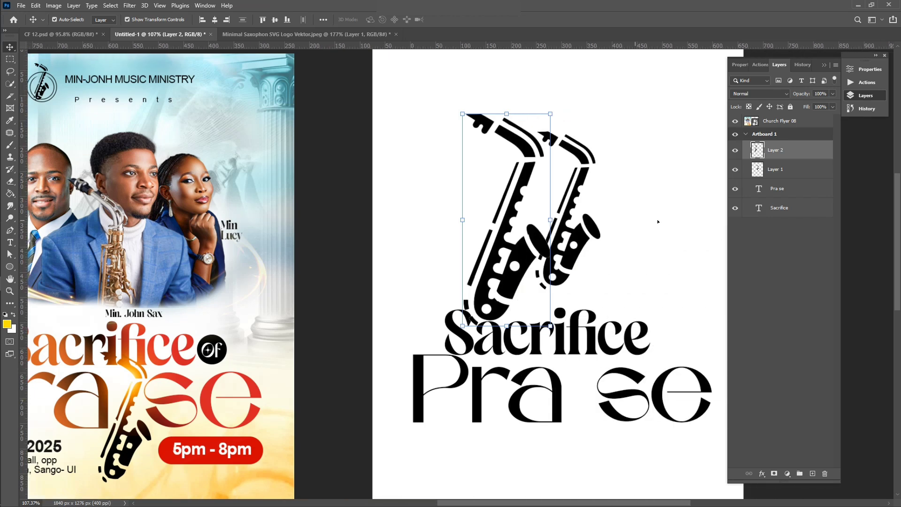
pyautogui.click(531, 235)
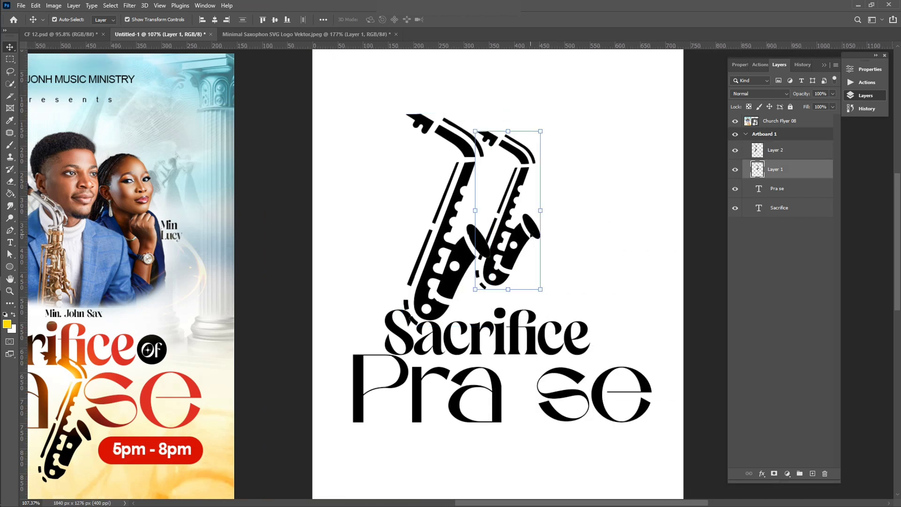
pyautogui.press('Delete')
# Step: Move the saxophone above 'Sacrifice' and scale it down to about 79%
pyautogui.moveTo(464, 258); pyautogui.dragTo(525, 238)
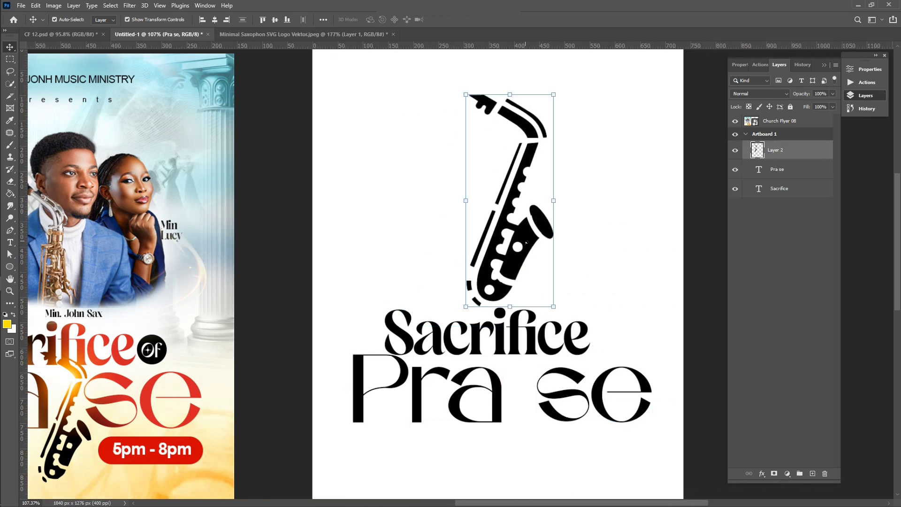
pyautogui.scroll(-1, 524, 238)
pyautogui.hscroll(1, 524, 239)
pyautogui.moveTo(535, 108); pyautogui.dragTo(443, 147)
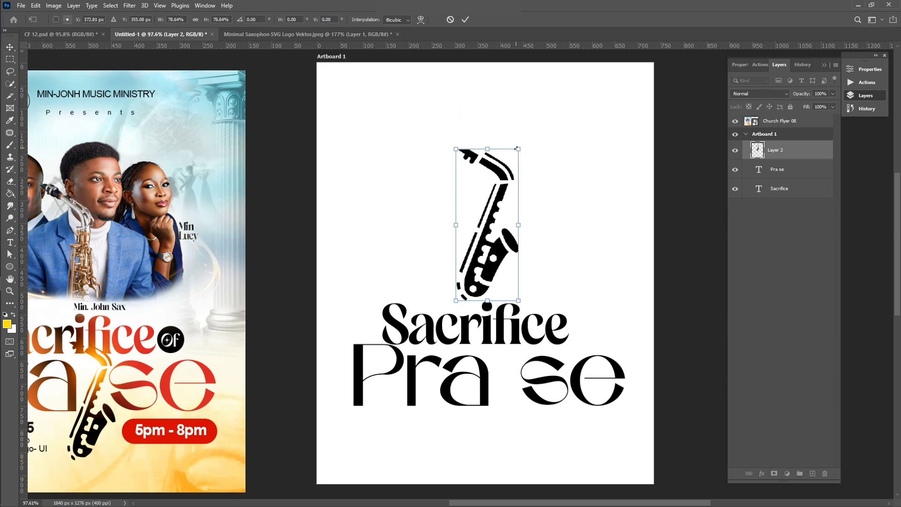
pyautogui.click(465, 19)
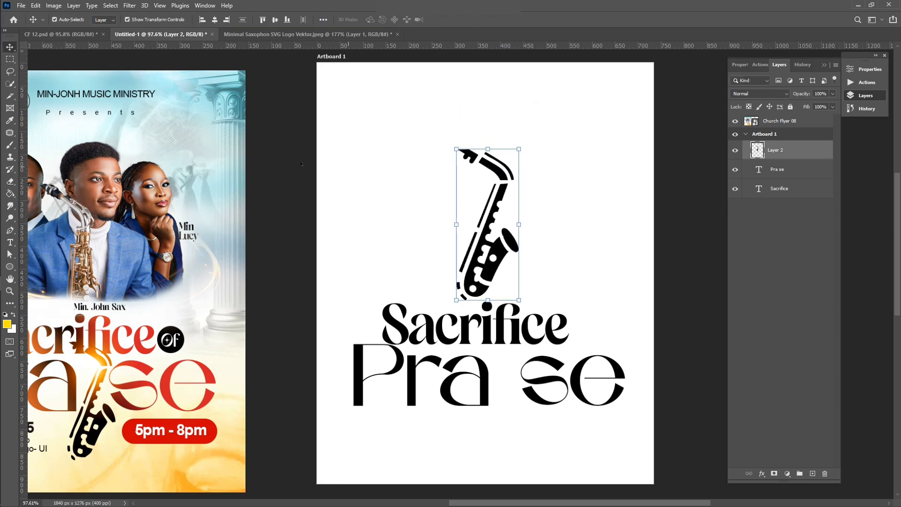
# Step: Load Layer 2's saxophone as a selection, make a 1.0-tolerance work path, and turn it into Shape 1
pyautogui.click(10, 230)
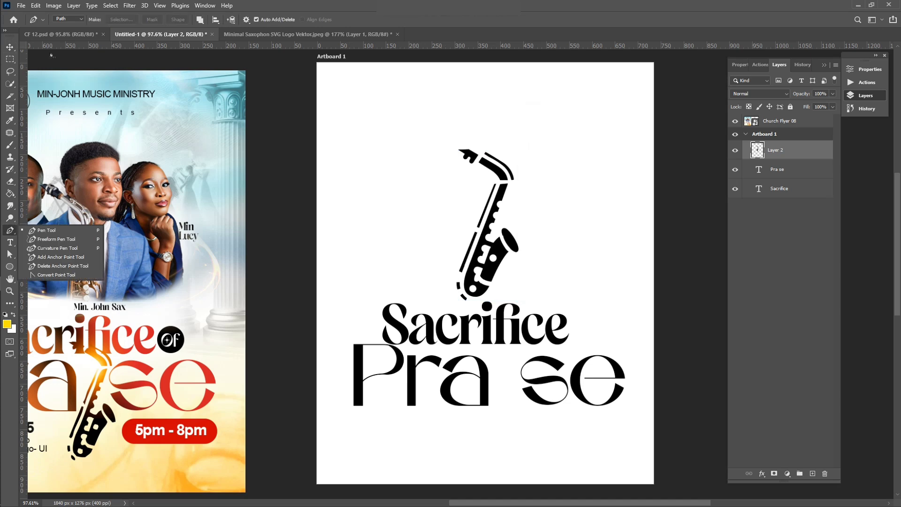
pyautogui.click(77, 20)
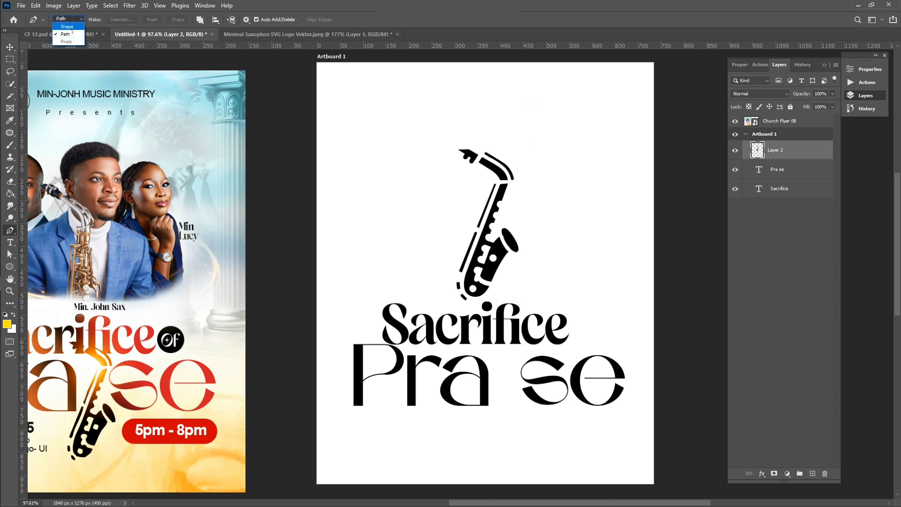
pyautogui.click(68, 34)
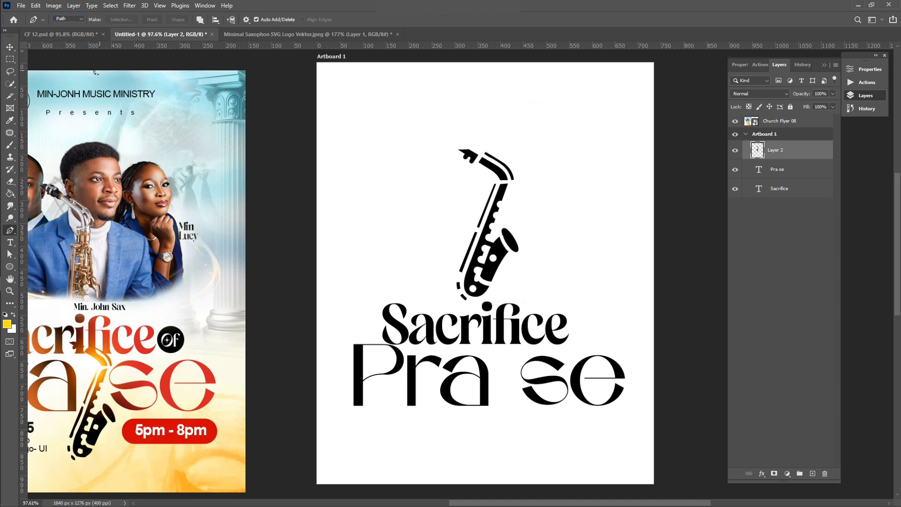
pyautogui.click(9, 58)
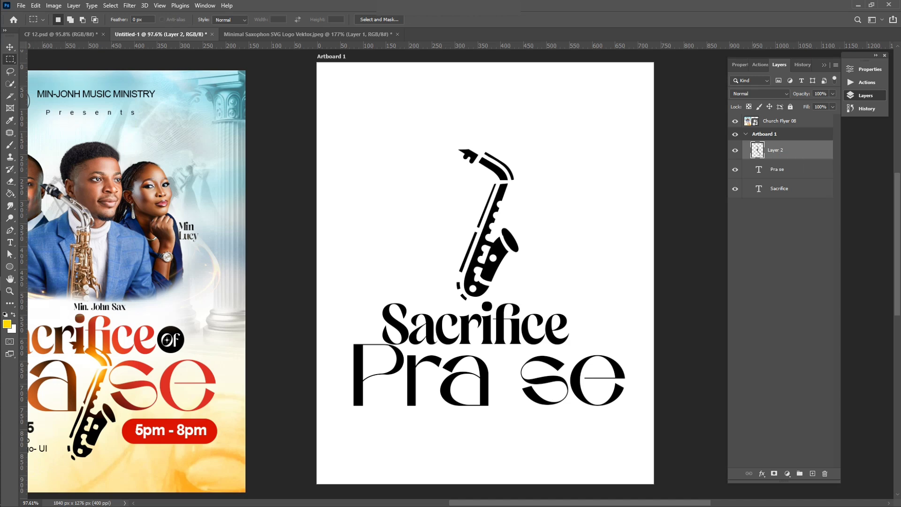
pyautogui.keyDown('ctrl'); pyautogui.click(757, 150); pyautogui.keyUp('ctrl')
pyautogui.rightClick(498, 253)
pyautogui.click(527, 303)
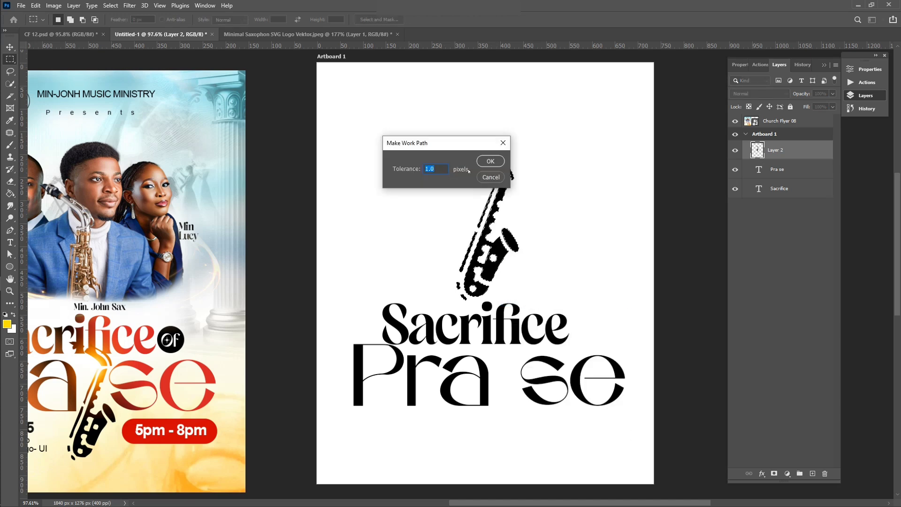
pyautogui.click(491, 160)
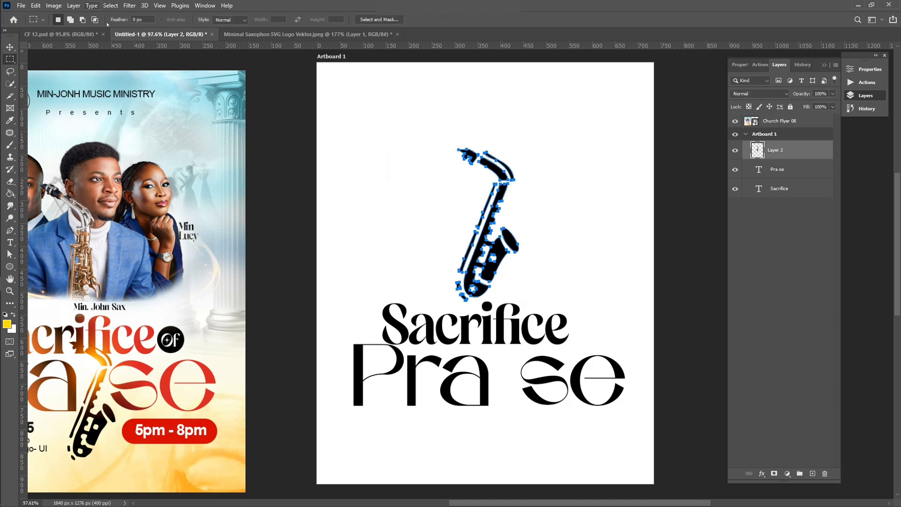
pyautogui.click(10, 230)
pyautogui.click(178, 20)
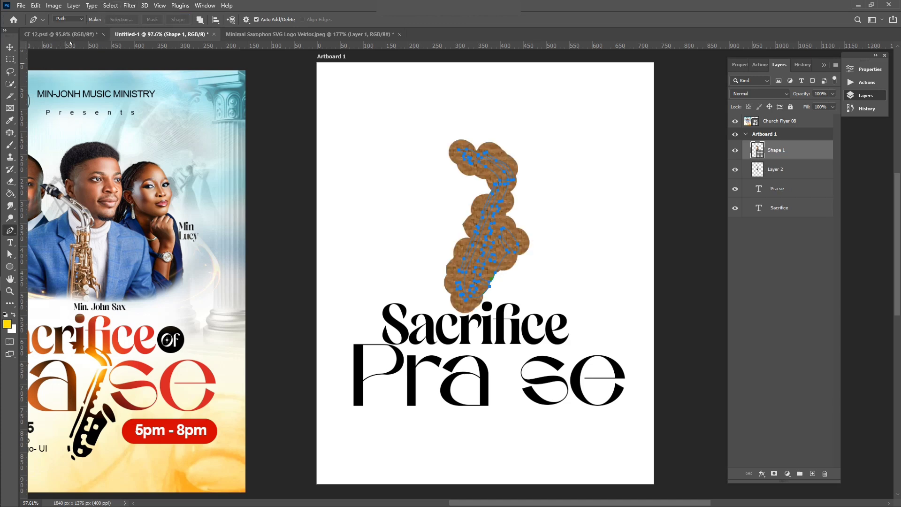
# Step: Switch the Pen to Shape mode and remove the saxophone shape's stroke
pyautogui.click(71, 20)
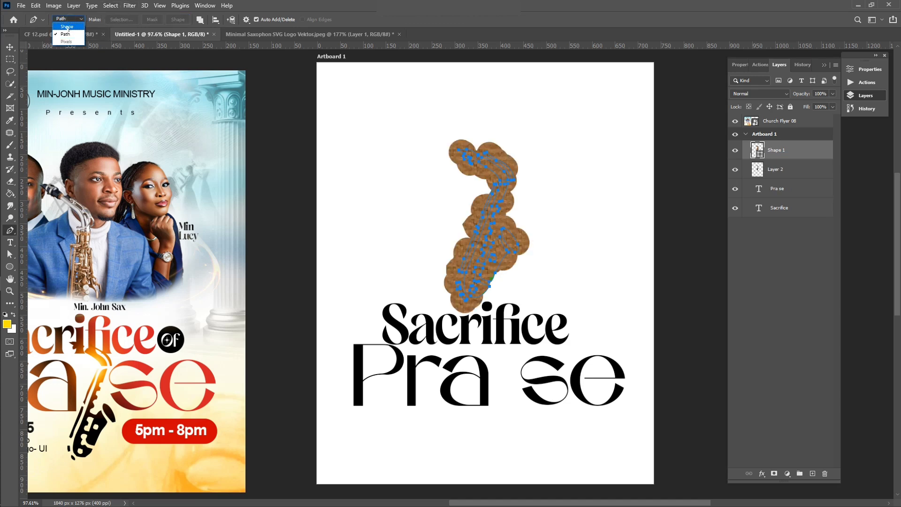
pyautogui.click(68, 29)
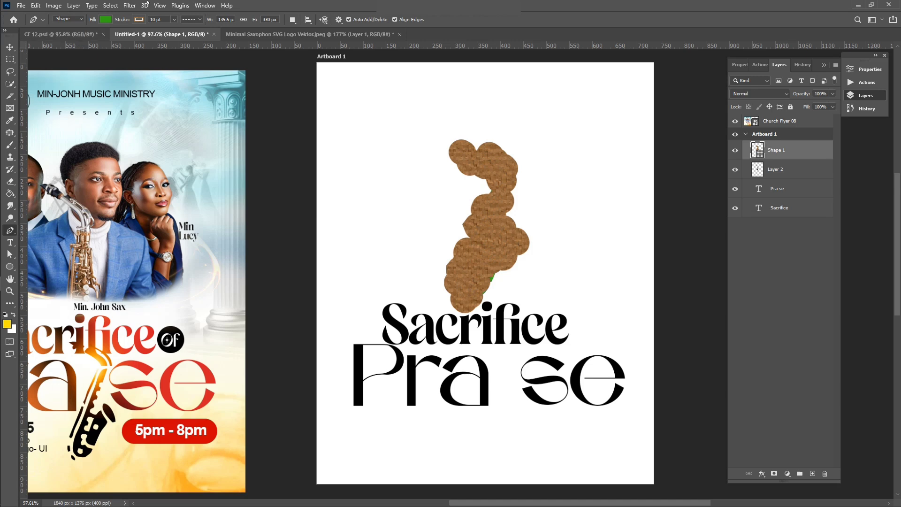
pyautogui.click(139, 20)
pyautogui.click(84, 37)
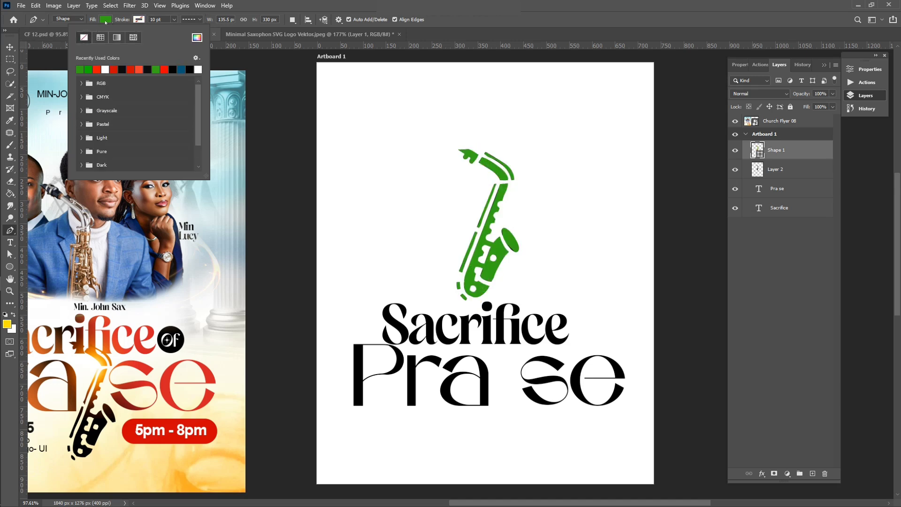
# Step: Delete the old pixel saxophone and move Shape 1 into its place
pyautogui.click(9, 47)
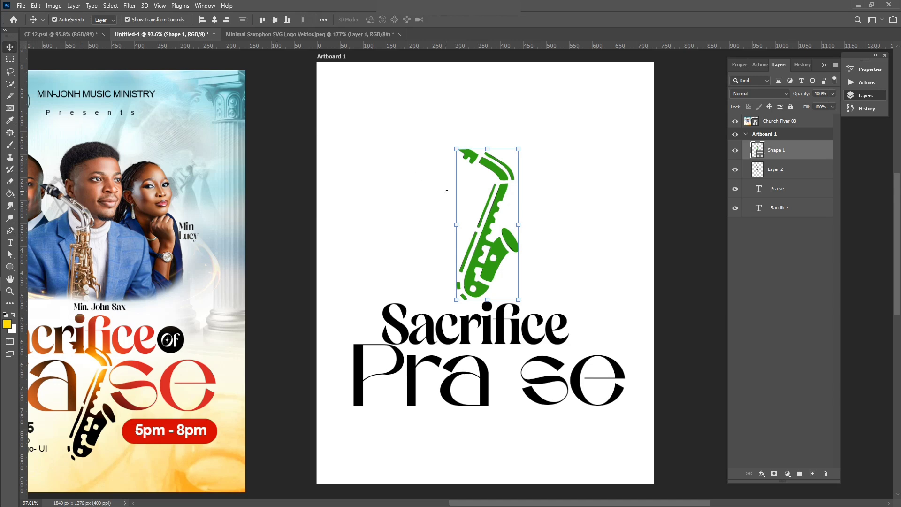
pyautogui.moveTo(489, 263); pyautogui.dragTo(398, 245)
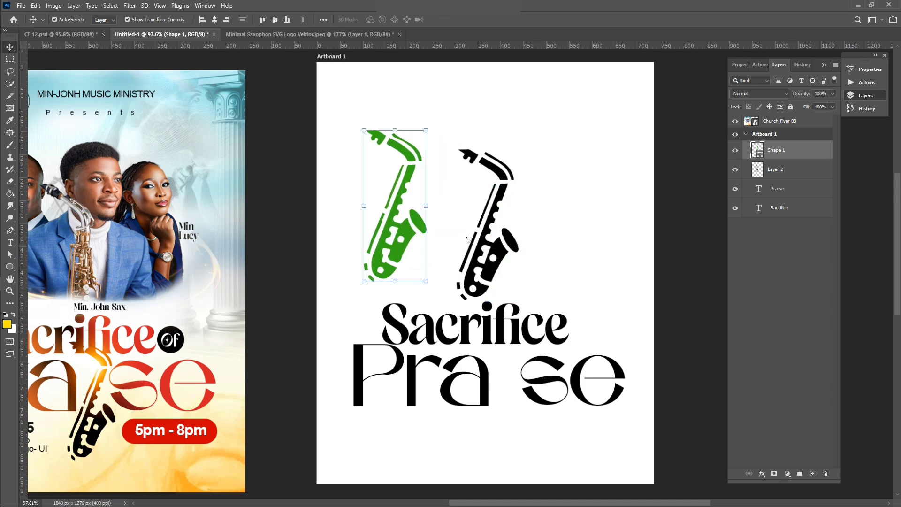
pyautogui.click(505, 257)
pyautogui.press('Delete')
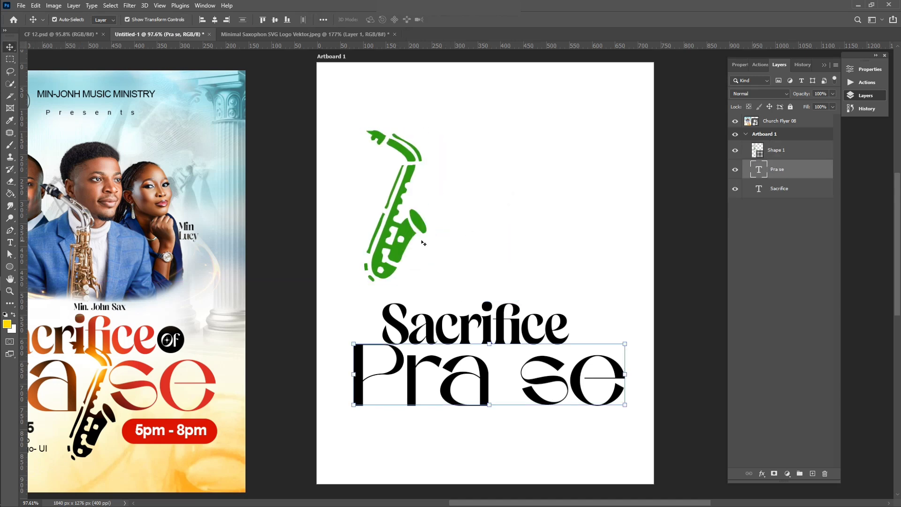
pyautogui.moveTo(404, 234); pyautogui.dragTo(482, 254)
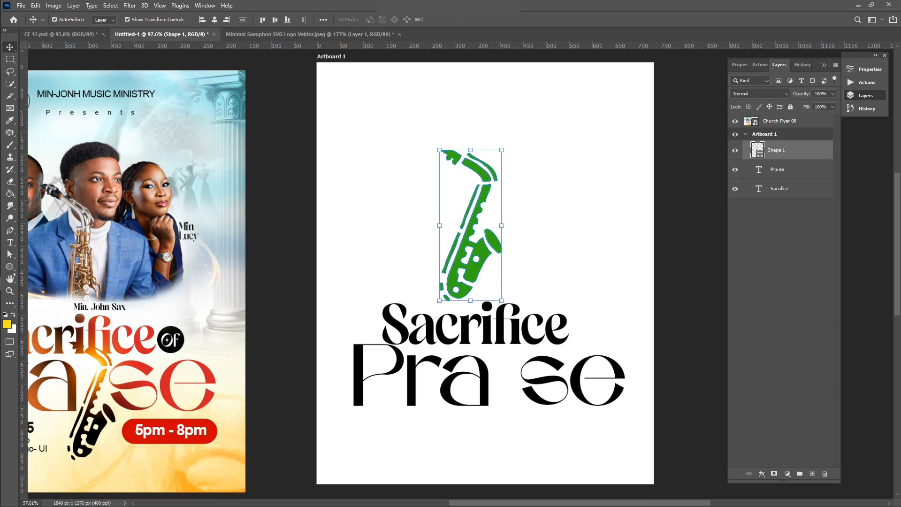
# Step: Set the saxophone shape's fill to solid black
pyautogui.click(9, 269)
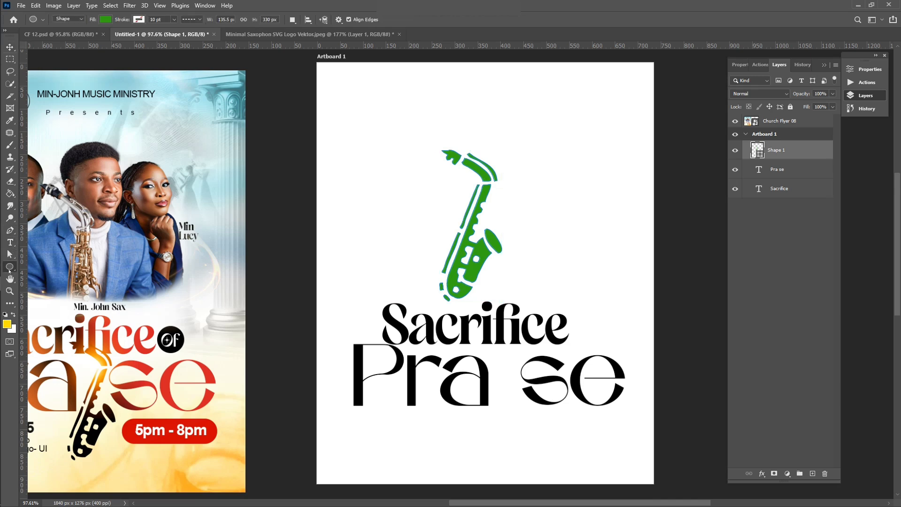
pyautogui.click(104, 20)
pyautogui.click(112, 69)
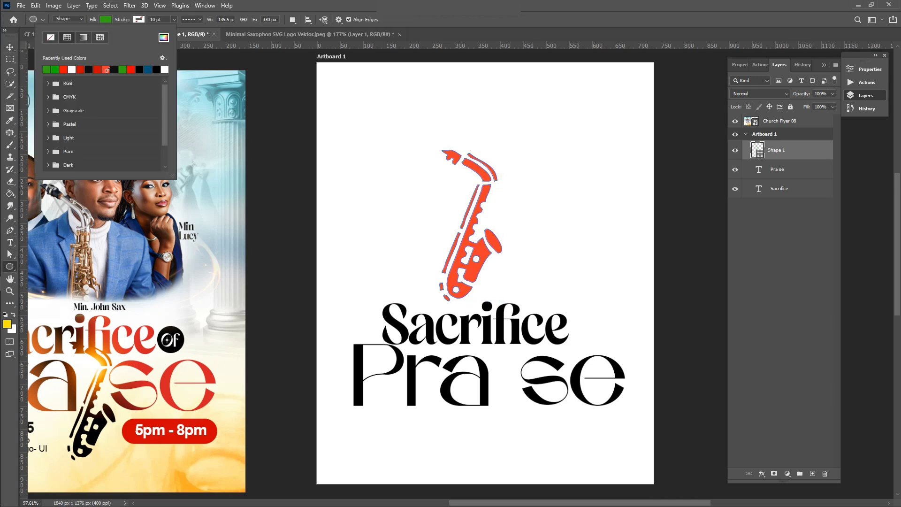
pyautogui.click(97, 69)
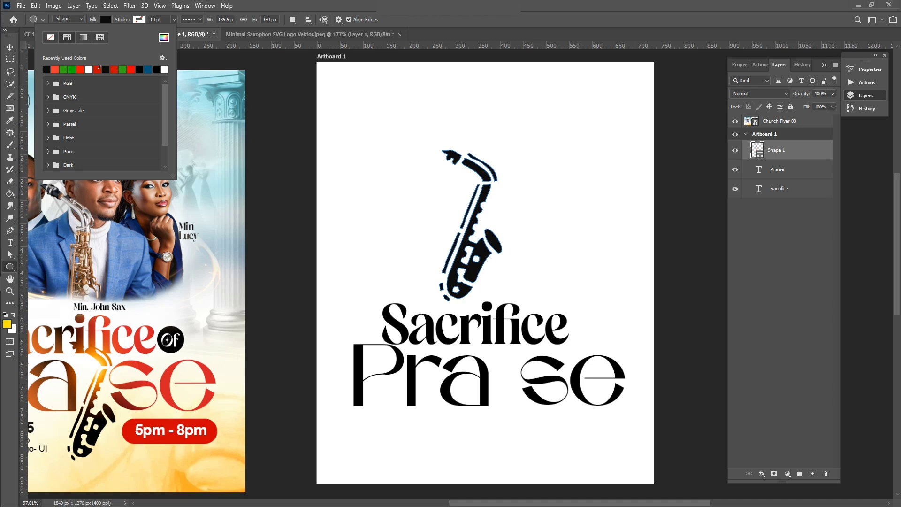
pyautogui.click(10, 47)
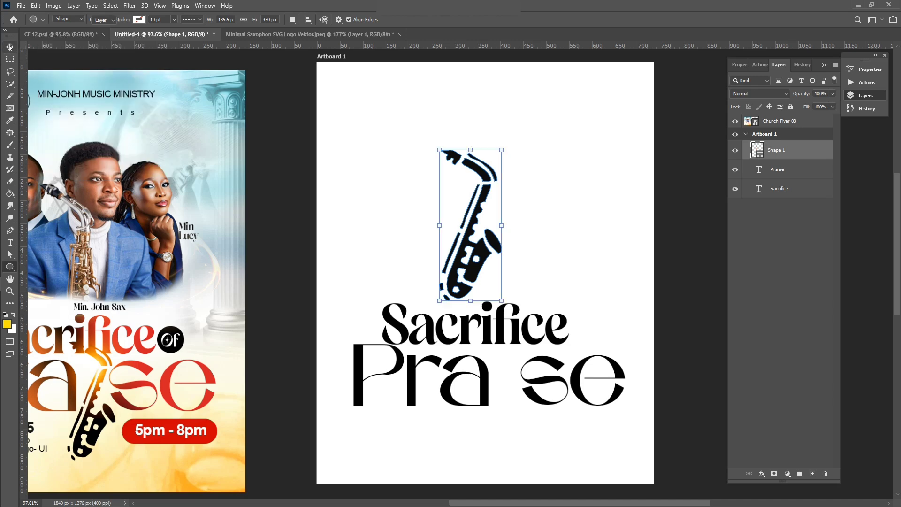
# Step: Move the saxophone into the gap of 'Pra se', resize to about 92% by 82%, and nudge into place
pyautogui.scroll(-1, 453, 235)
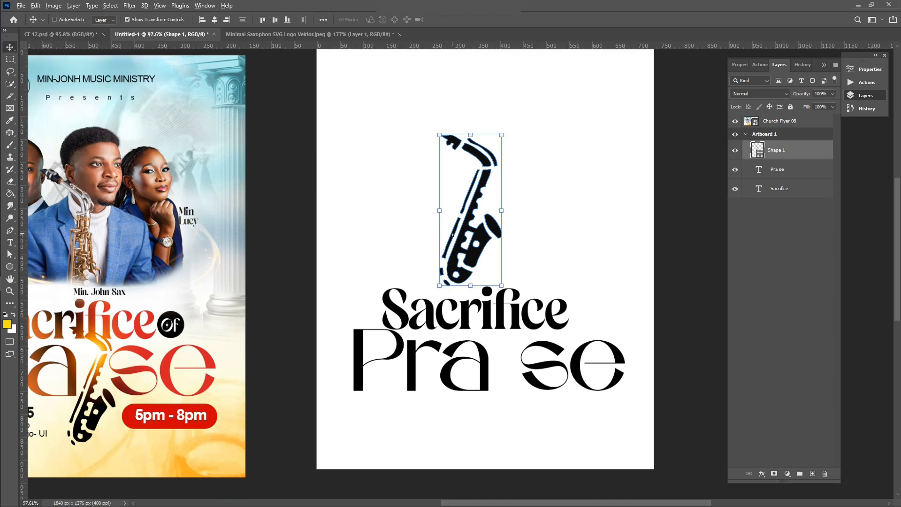
pyautogui.scroll(-1, 496, 240)
pyautogui.moveTo(481, 235); pyautogui.dragTo(508, 392)
pyautogui.moveTo(496, 438); pyautogui.dragTo(490, 418)
pyautogui.scroll(-2, 492, 419)
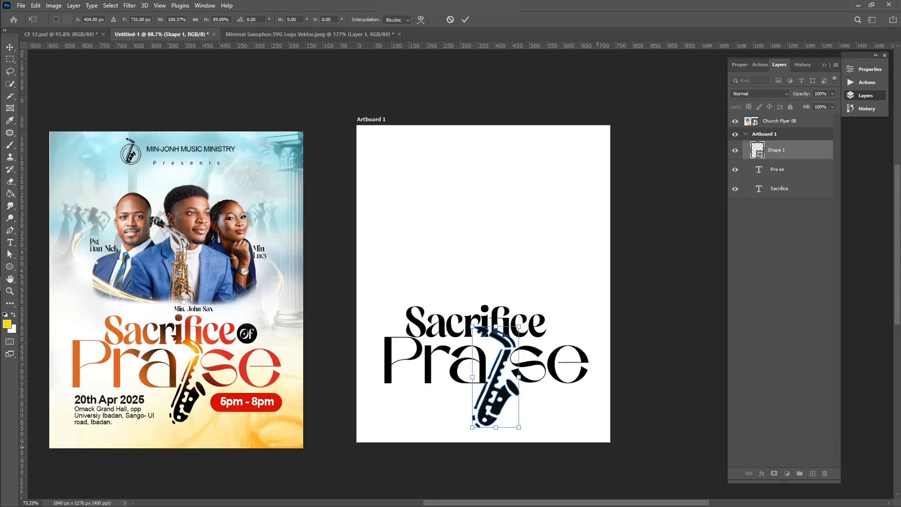
pyautogui.scroll(3, 491, 419)
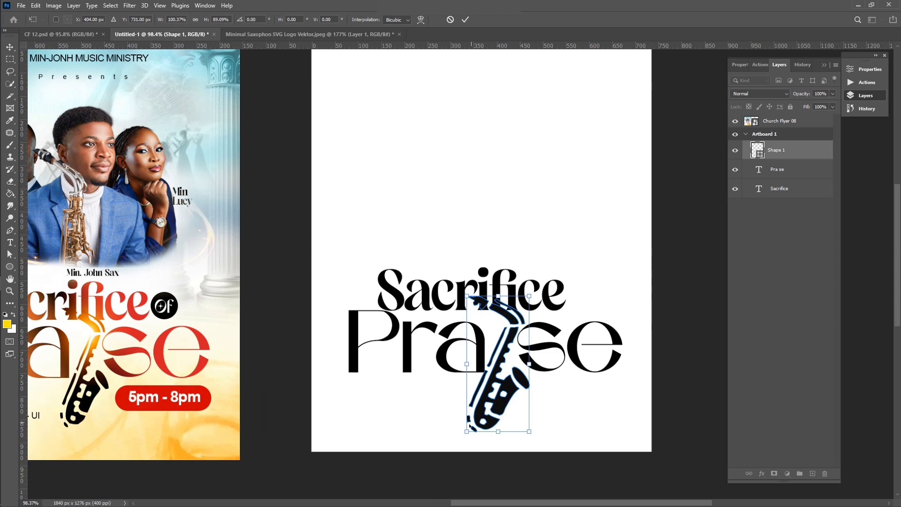
pyautogui.moveTo(465, 432); pyautogui.dragTo(500, 406)
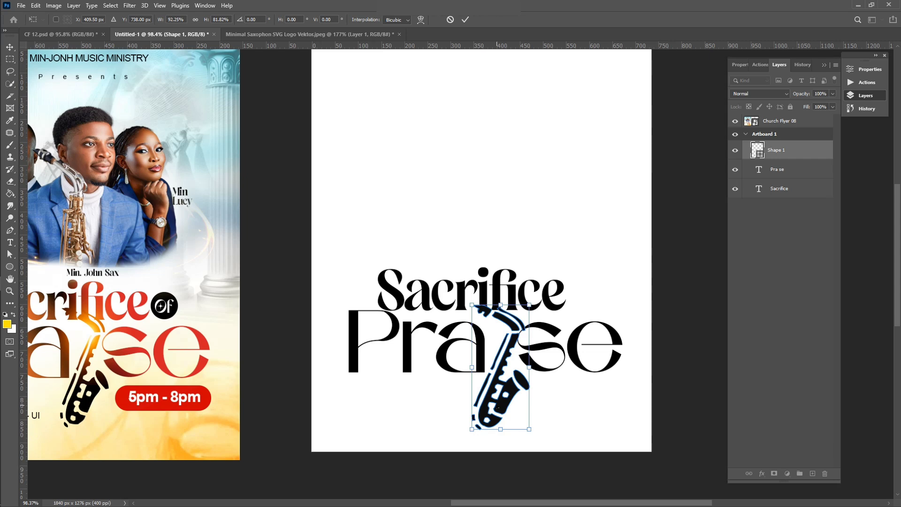
pyautogui.press('Left')
pyautogui.press('Left')
pyautogui.press('Left')
pyautogui.press('Left')
pyautogui.press('Left')
pyautogui.press('Left')
pyautogui.press('Left')
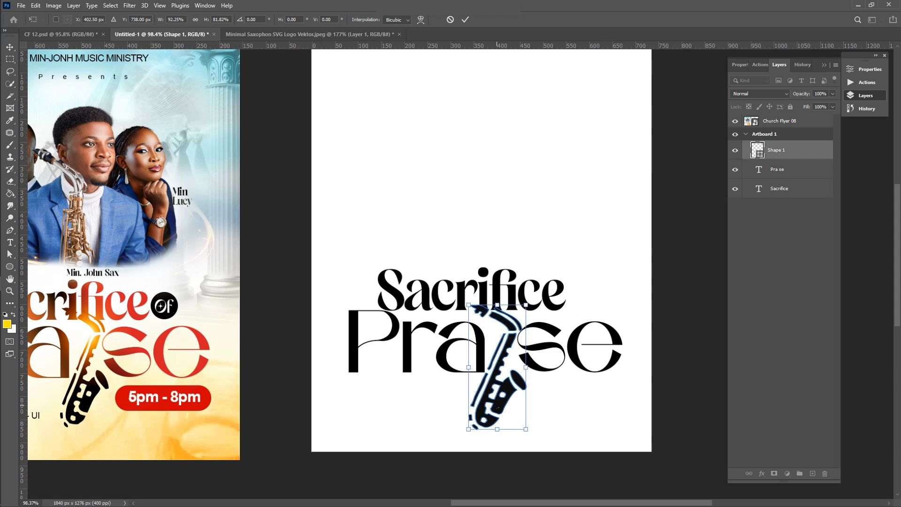
pyautogui.press('Left')
pyautogui.press('Left')
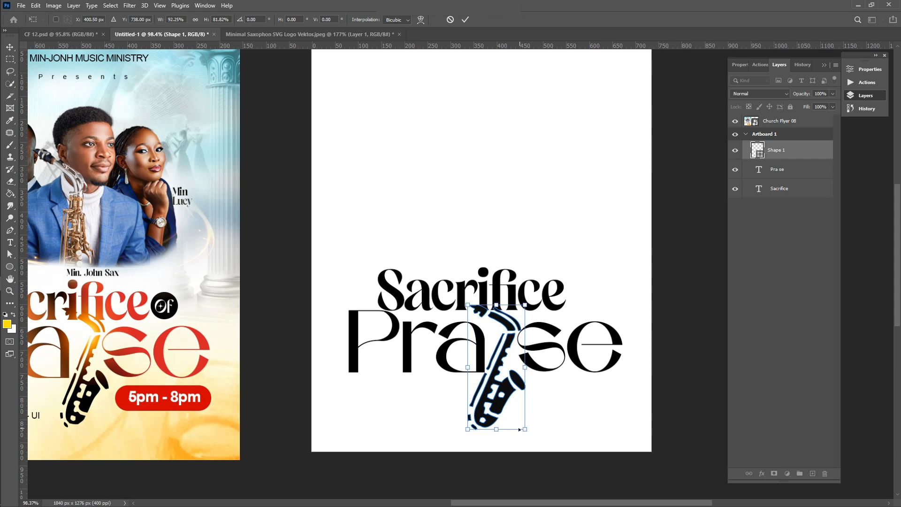
pyautogui.press('Up')
pyautogui.press('Up')
pyautogui.press('Up')
pyautogui.press('Up')
pyautogui.press('Up')
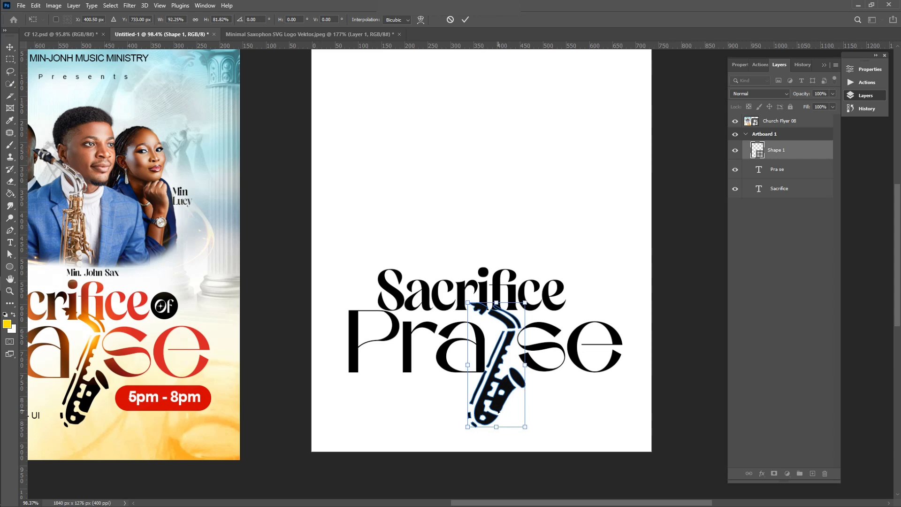
pyautogui.click(466, 19)
# Step: Nudge the whole title group up slightly, then select the Sacrifice text layer
pyautogui.hotkey('ctrl', '0')
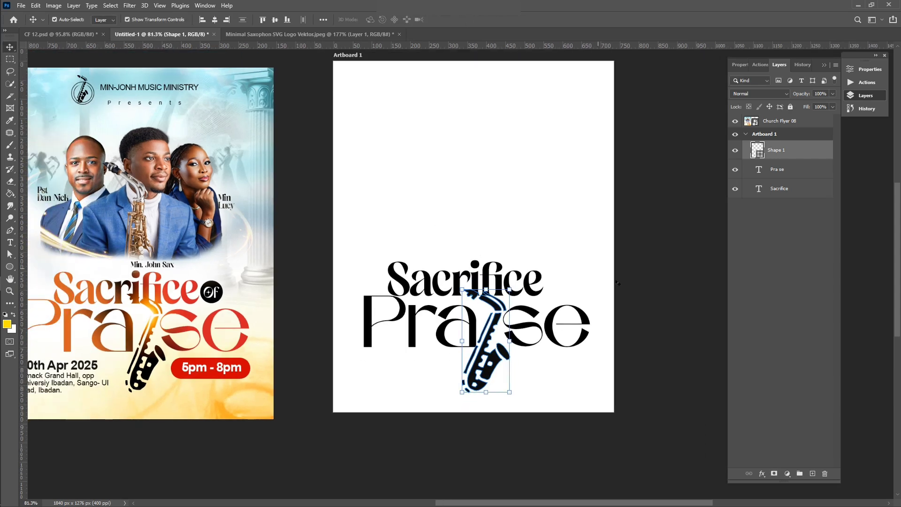
pyautogui.click(674, 322)
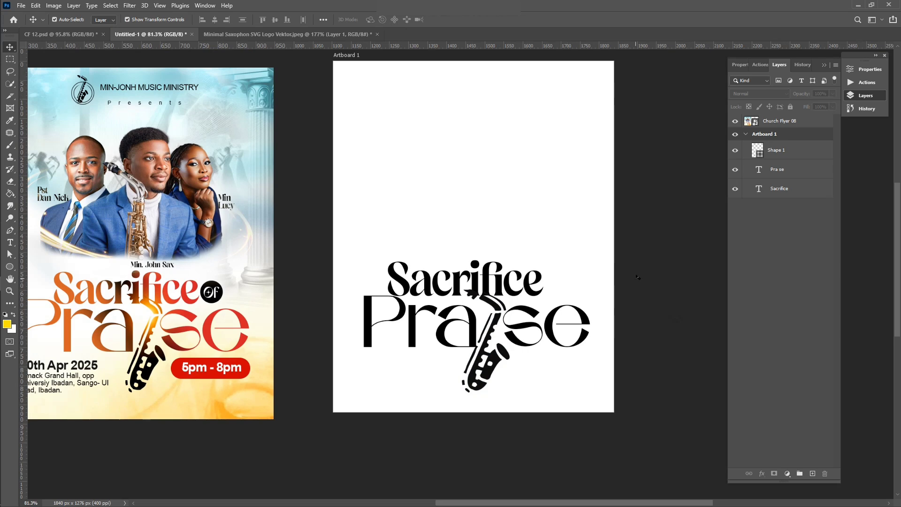
pyautogui.moveTo(643, 260); pyautogui.dragTo(378, 391)
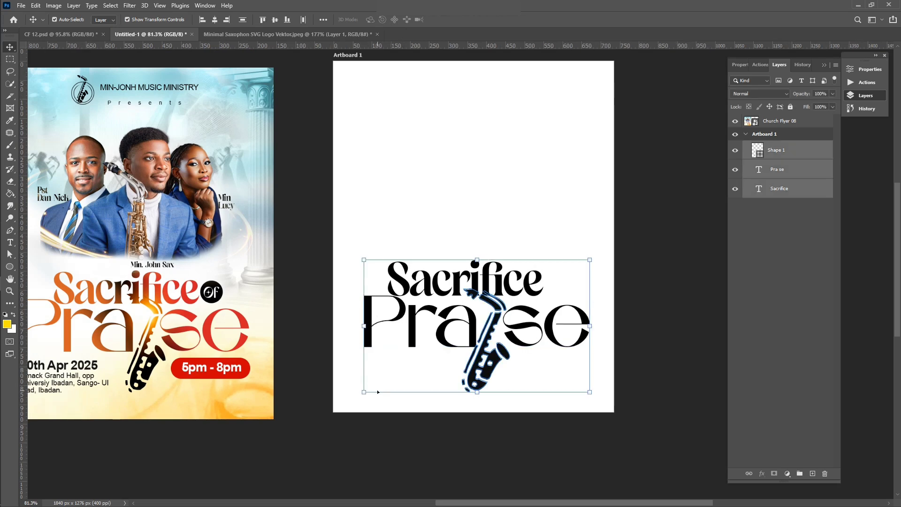
pyautogui.press('Up')
pyautogui.press('Up')
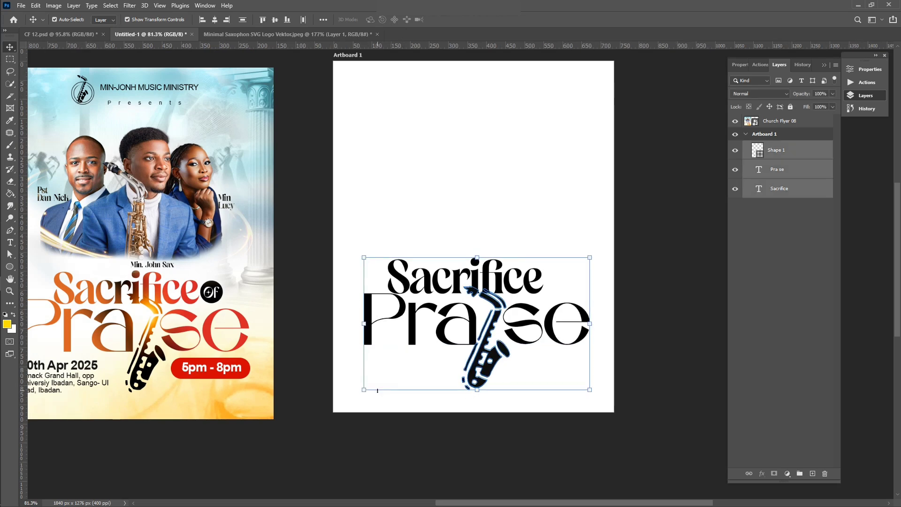
pyautogui.click(654, 313)
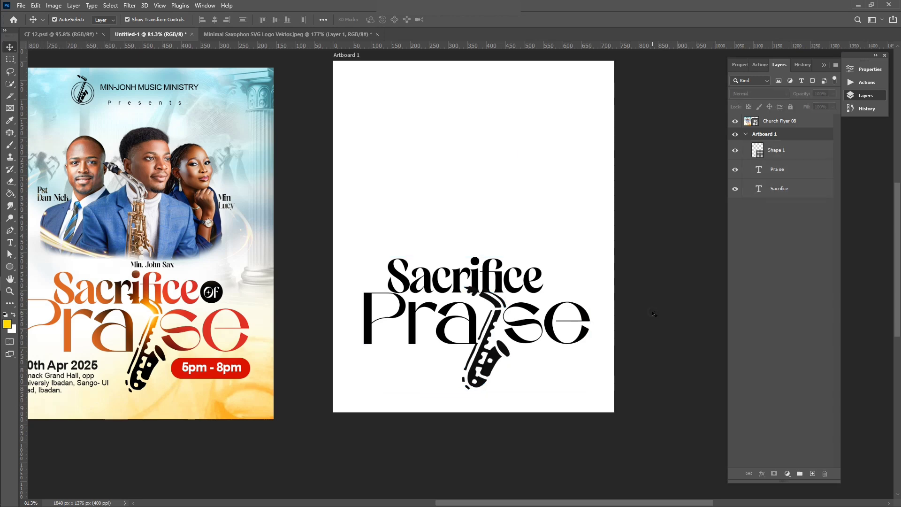
pyautogui.click(417, 288)
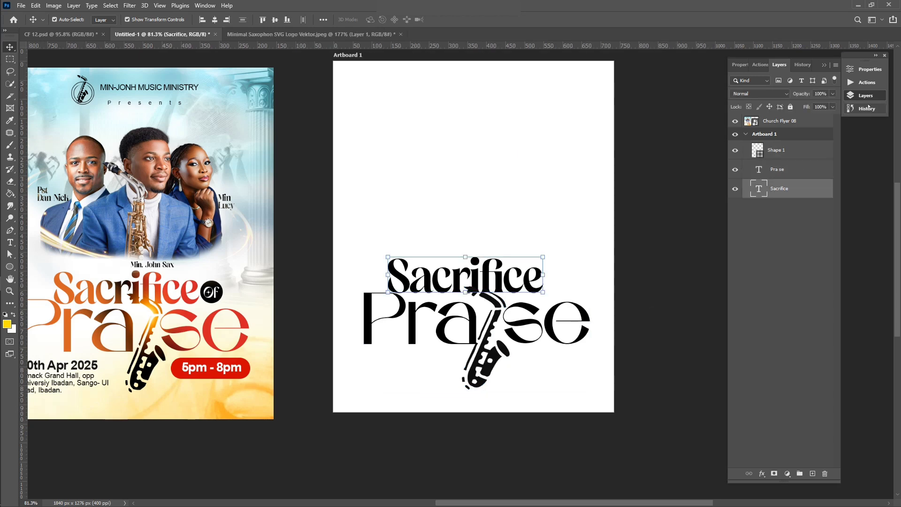
# Step: Give 'Sacrifice' a Gradient Overlay with orange, black and red stops at 0, 52 and 100
pyautogui.click(764, 475)
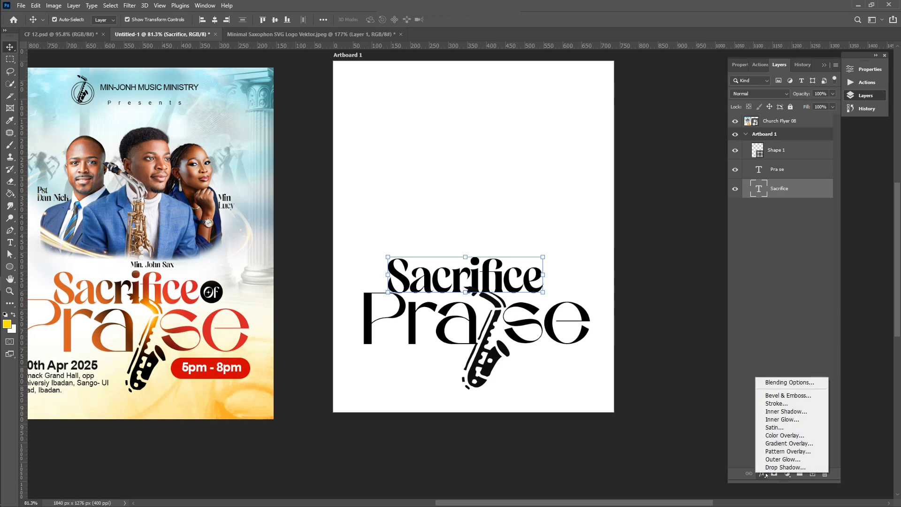
pyautogui.click(775, 444)
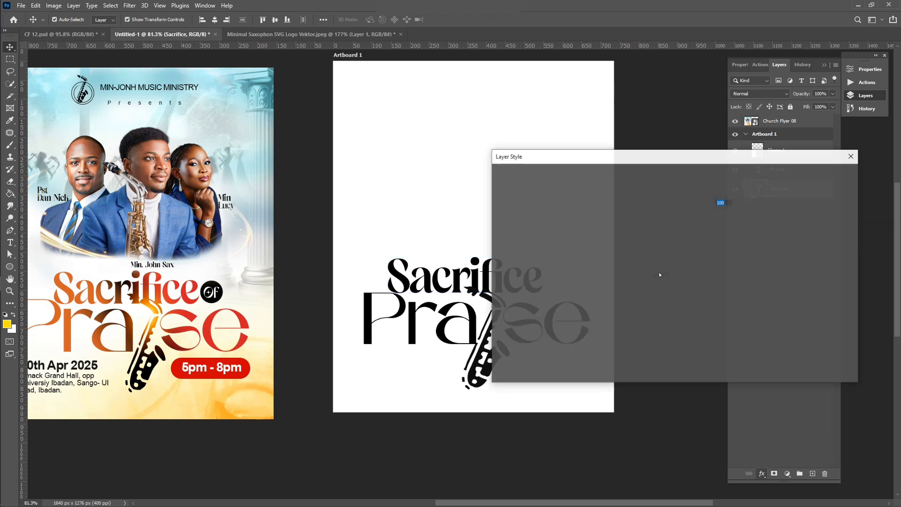
pyautogui.moveTo(704, 156); pyautogui.dragTo(796, 104)
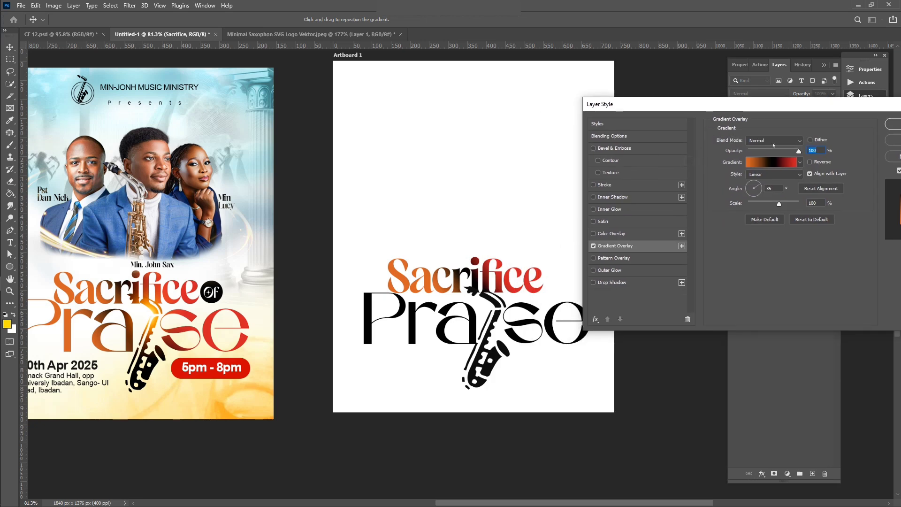
pyautogui.click(770, 164)
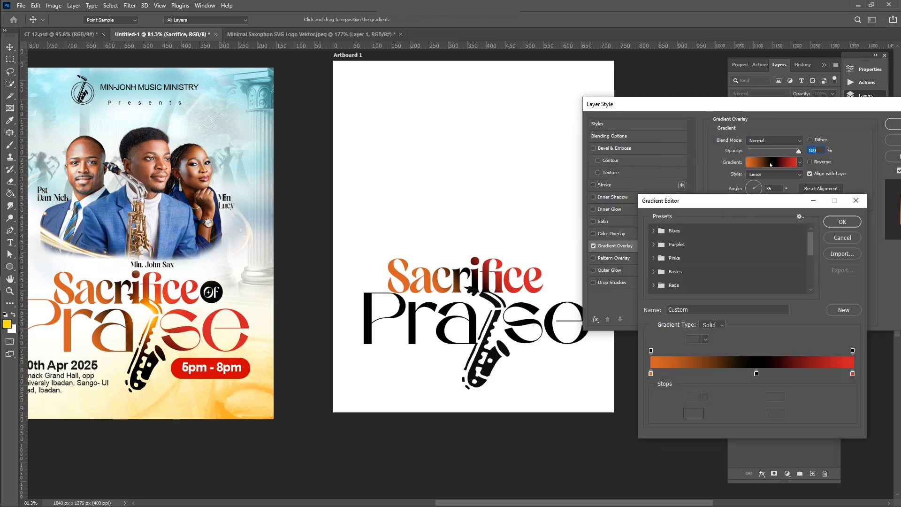
pyautogui.click(651, 373)
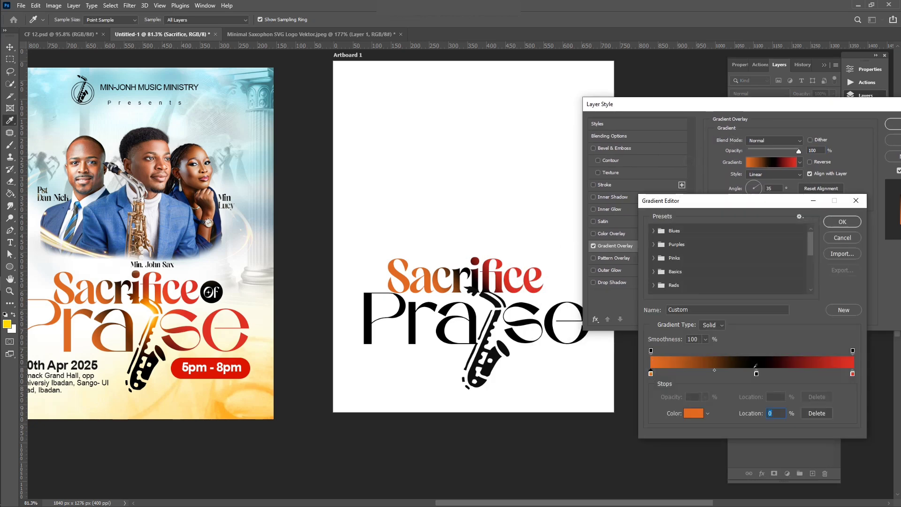
pyautogui.click(757, 373)
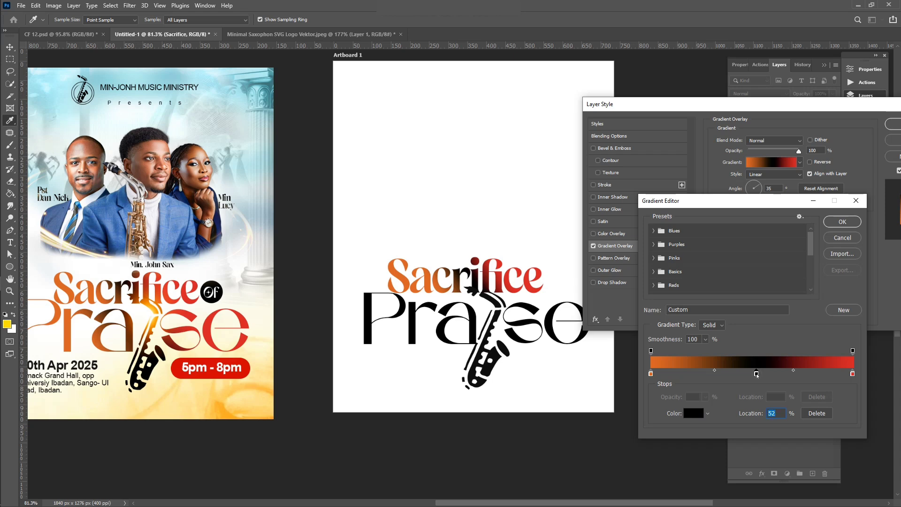
pyautogui.click(853, 374)
pyautogui.click(842, 221)
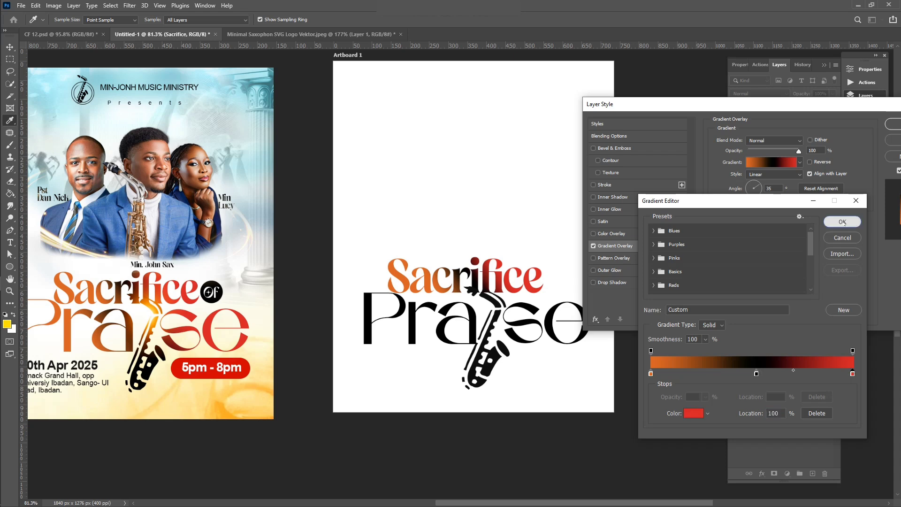
pyautogui.click(890, 126)
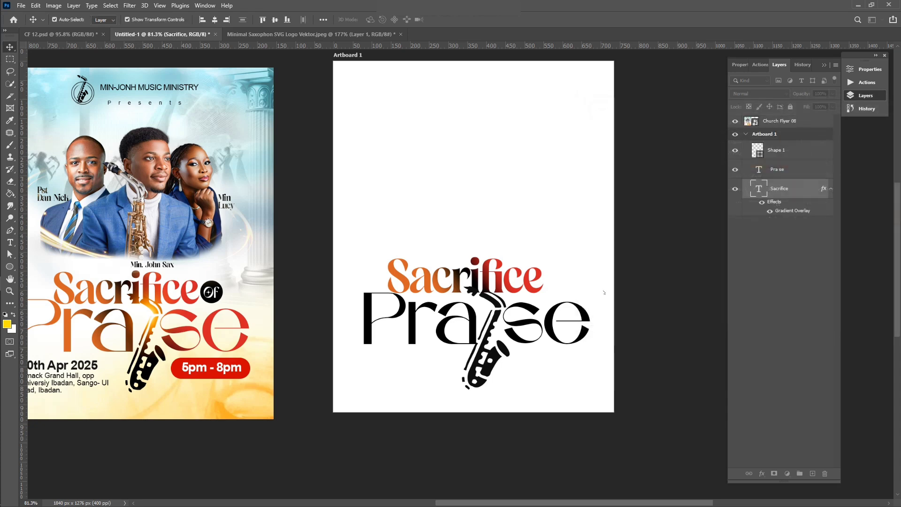
# Step: Apply the same orange-black-red Gradient Overlay to the 'Pra se' text layer
pyautogui.click(547, 324)
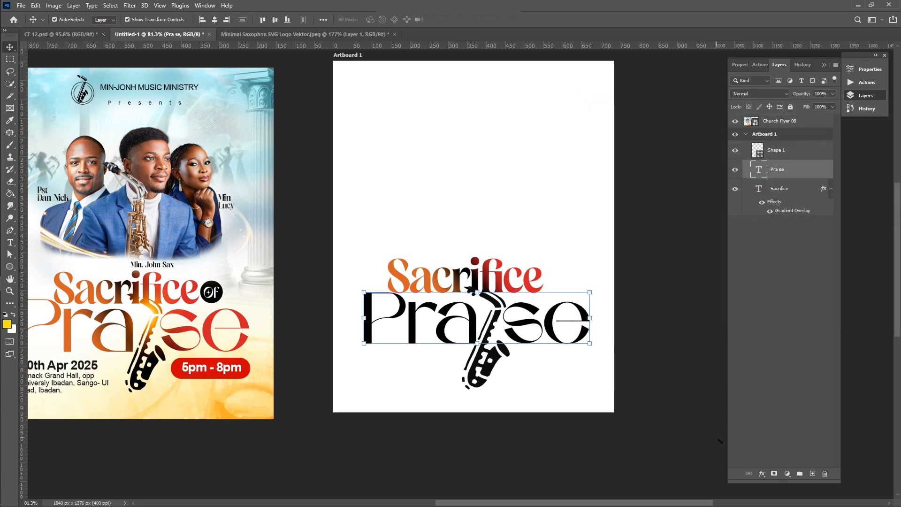
pyautogui.click(760, 474)
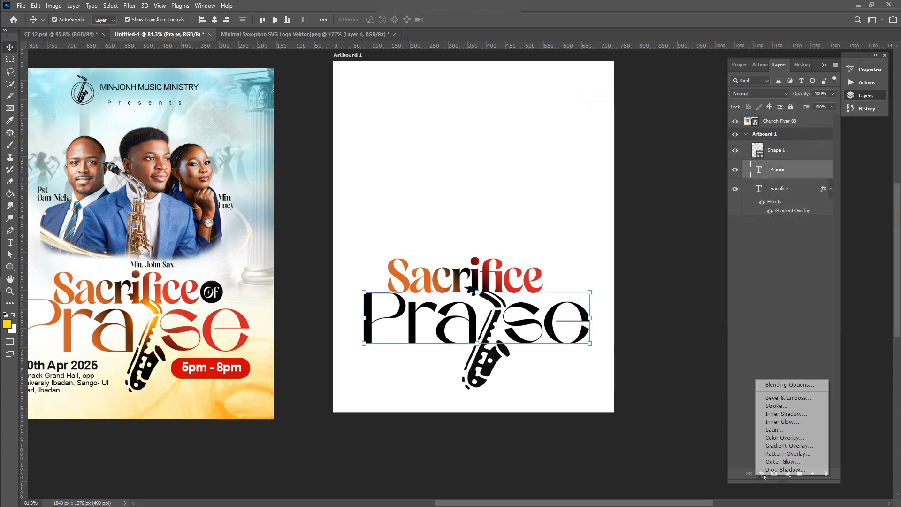
pyautogui.click(779, 446)
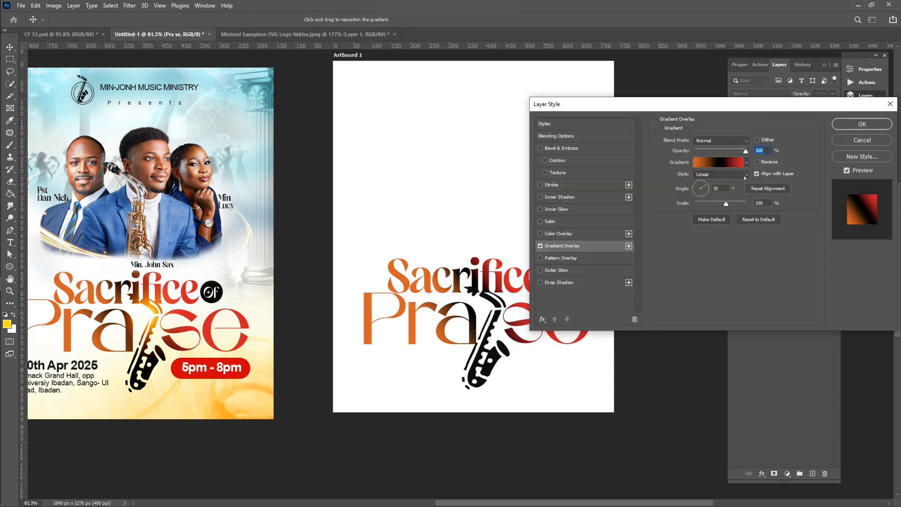
pyautogui.click(855, 128)
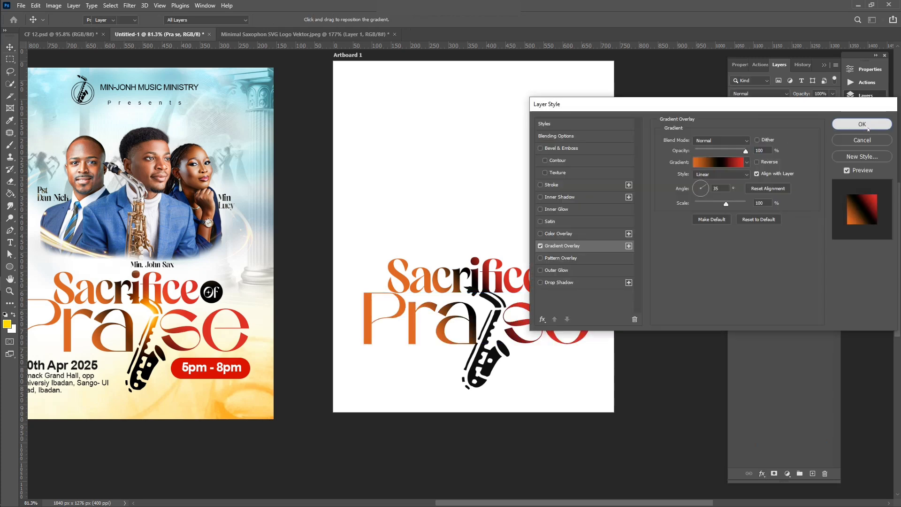
# Step: Try a Gradient Overlay on the saxophone shape, then cancel to keep it solid black
pyautogui.click(689, 292)
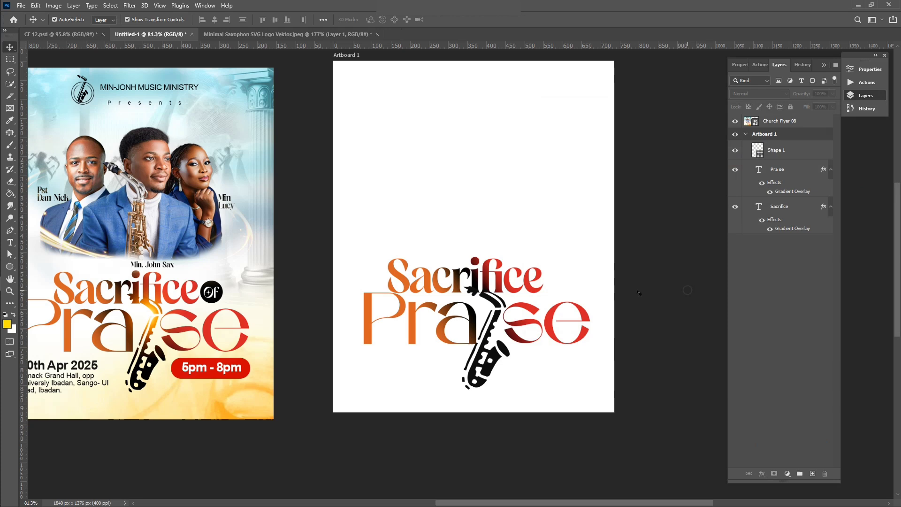
pyautogui.click(484, 359)
pyautogui.click(485, 356)
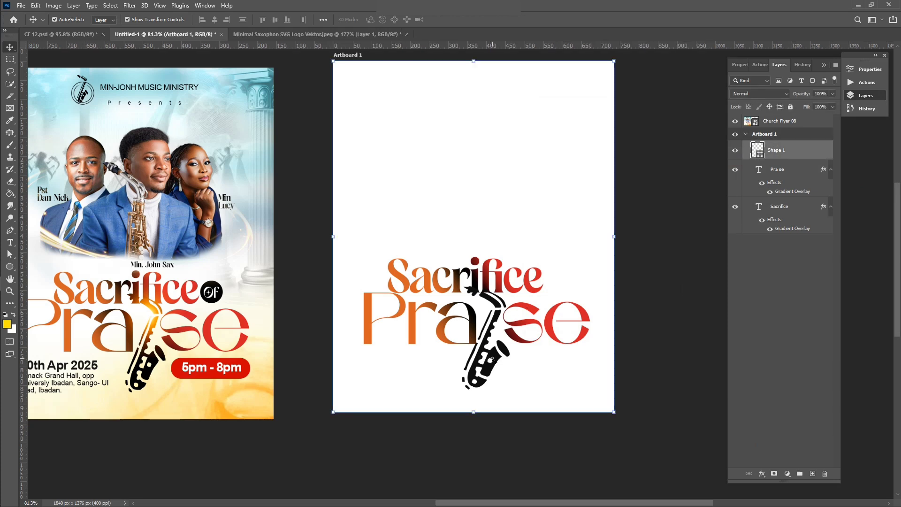
pyautogui.click(762, 474)
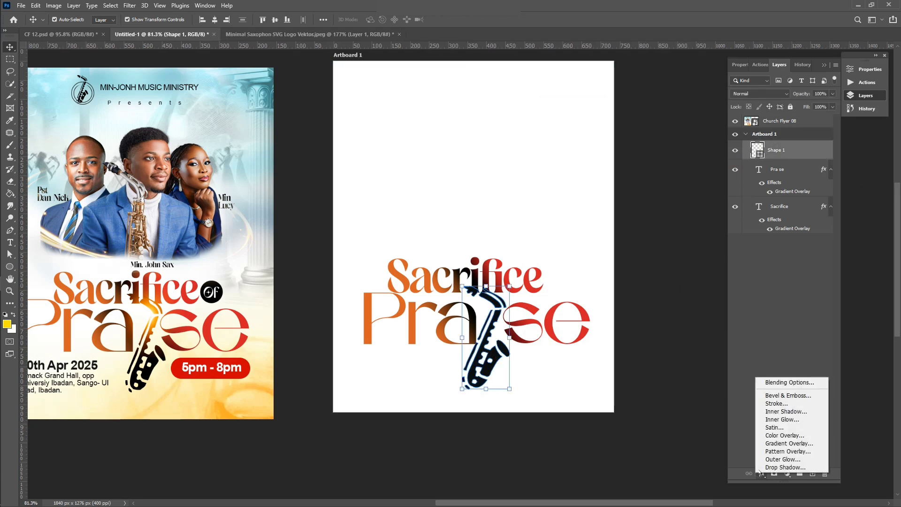
pyautogui.click(795, 445)
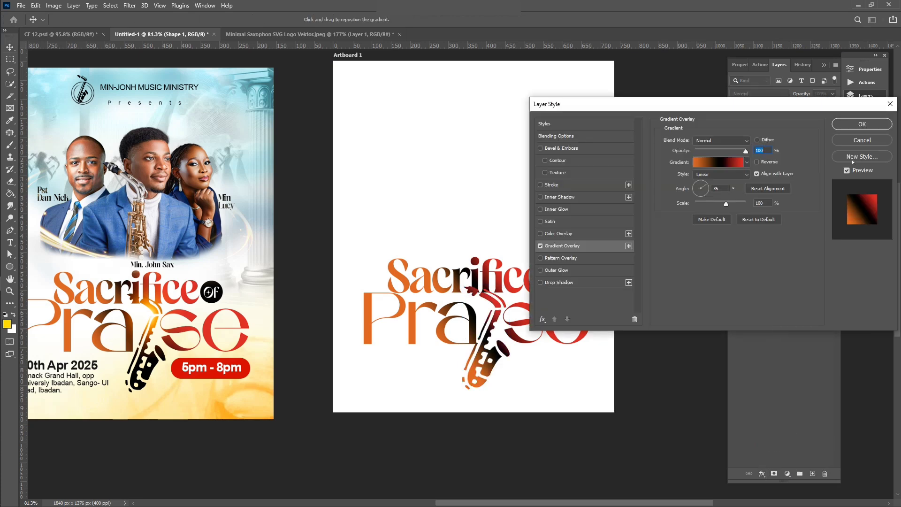
pyautogui.click(861, 141)
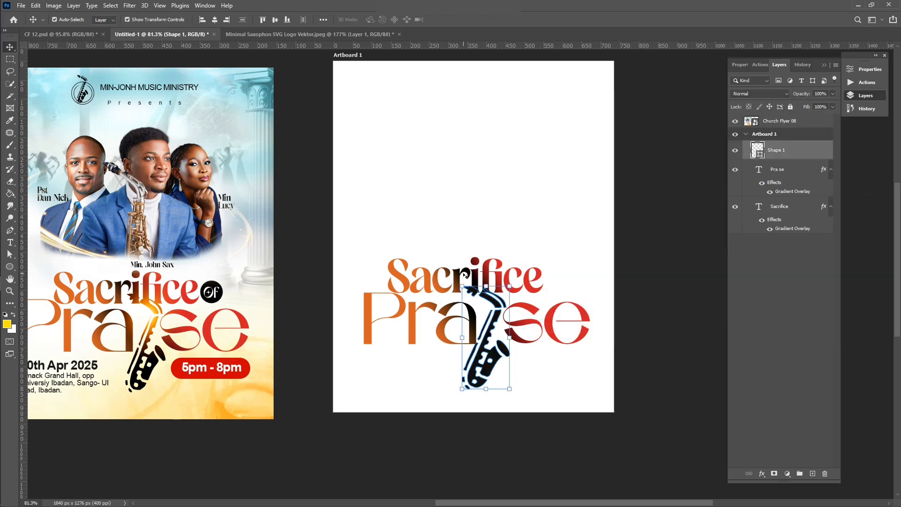
pyautogui.hscroll(-2, 467, 277)
pyautogui.scroll(2, 490, 318)
pyautogui.scroll(1, 490, 318)
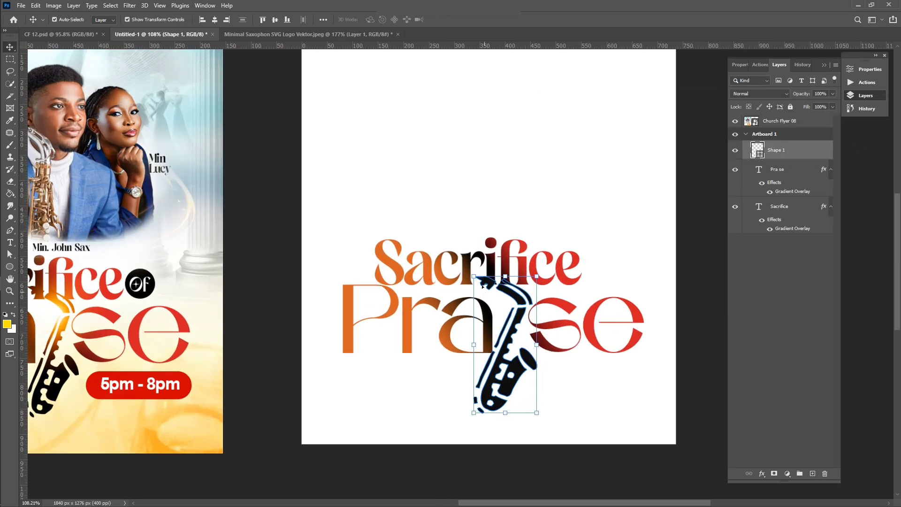
pyautogui.click(475, 228)
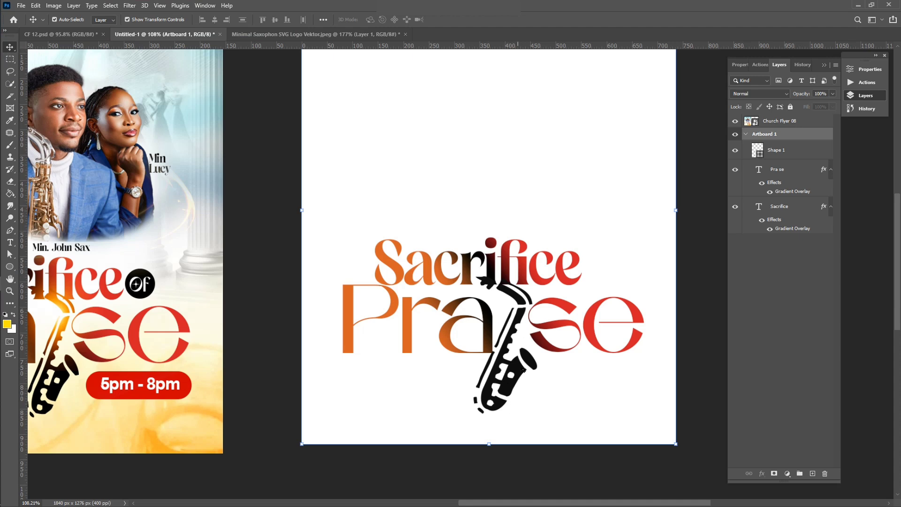
pyautogui.hotkey('ctrl', '-')
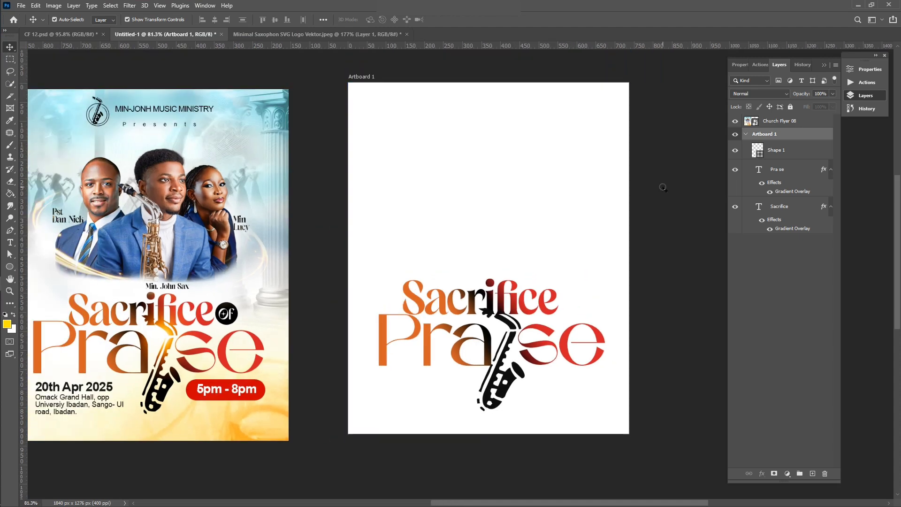
pyautogui.click(663, 188)
pyautogui.scroll(2, 462, 350)
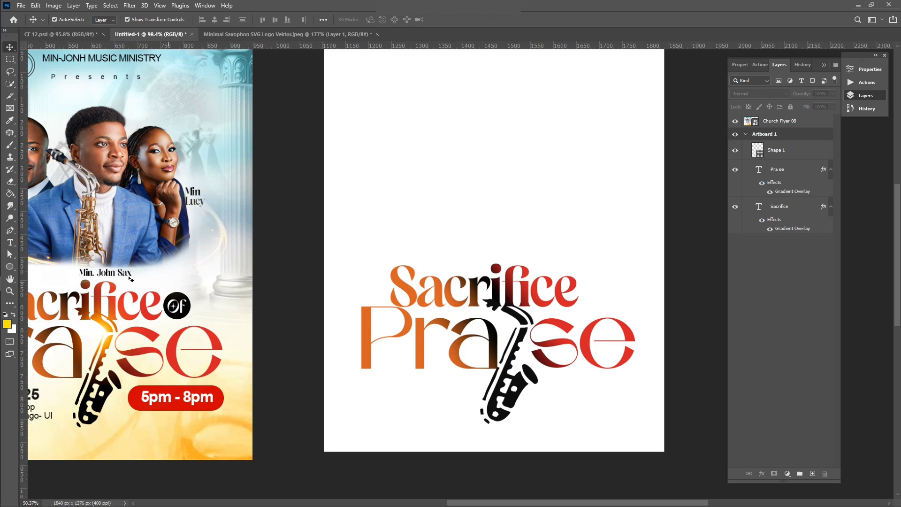
# Step: Draw a 68 px circle after 'Sacrifice' with no stroke and black fill, nudged slightly up
pyautogui.click(10, 267)
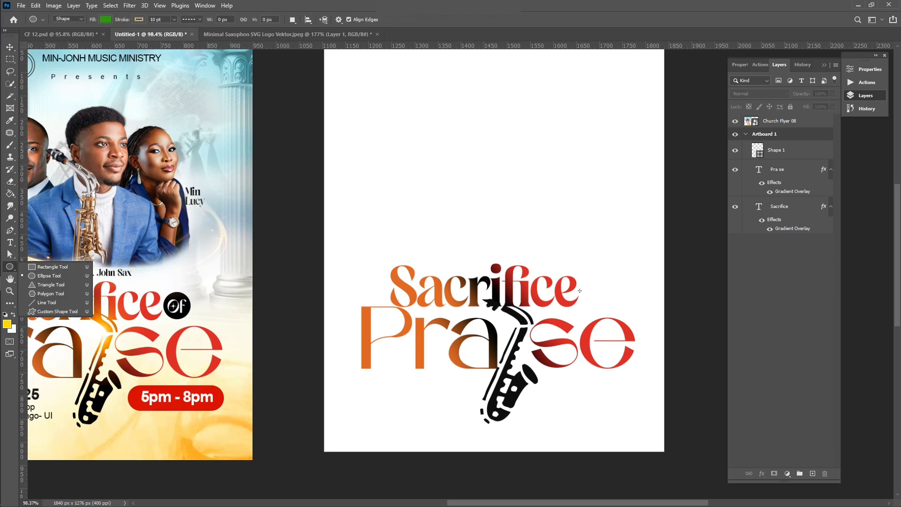
pyautogui.moveTo(580, 279); pyautogui.dragTo(611, 310)
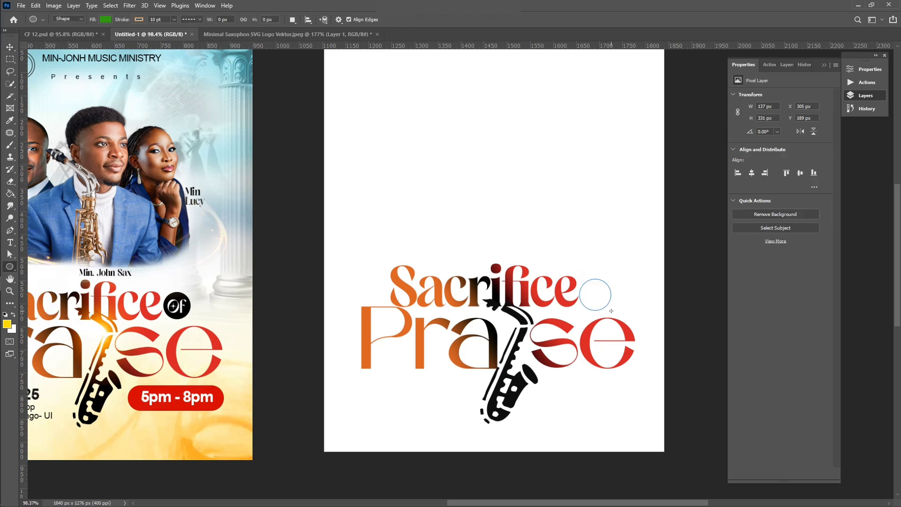
pyautogui.click(762, 176)
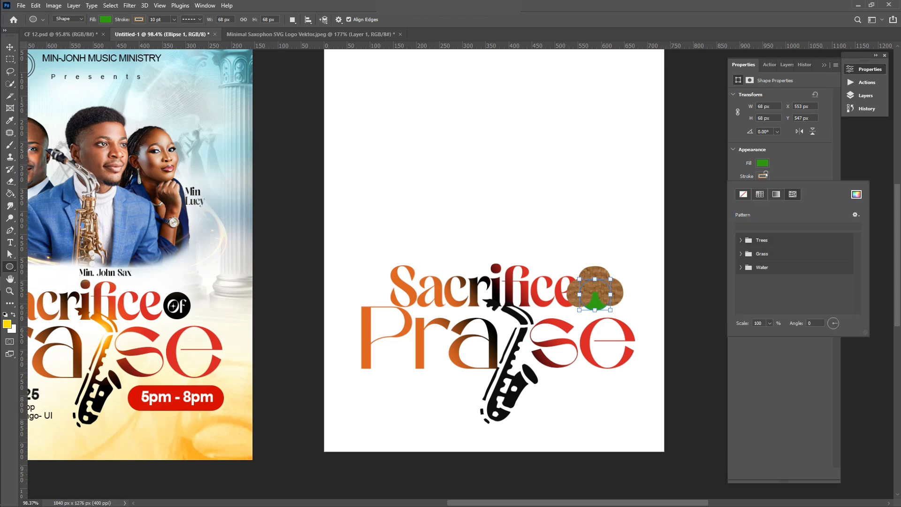
pyautogui.click(744, 194)
pyautogui.click(762, 163)
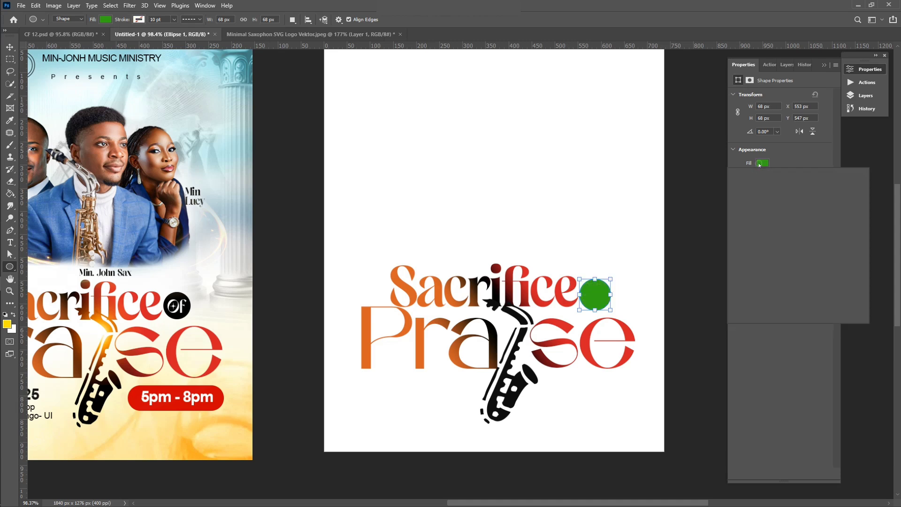
pyautogui.click(739, 213)
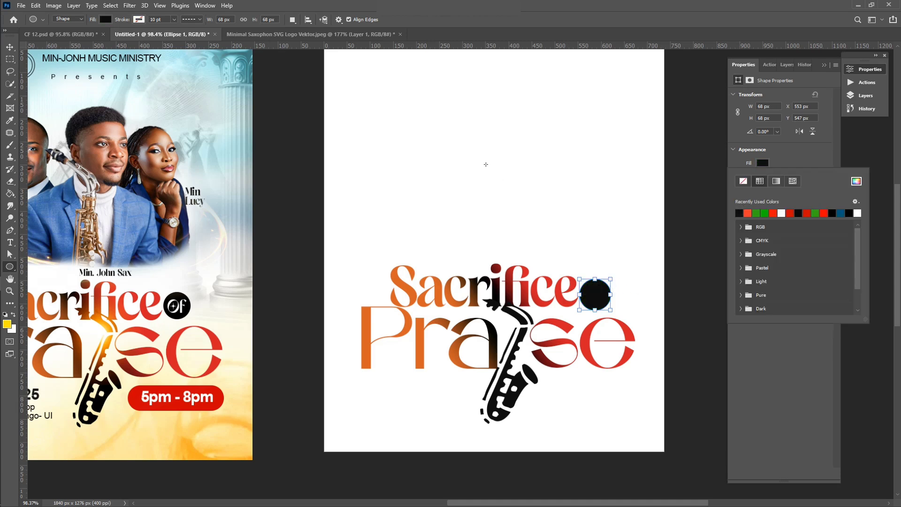
pyautogui.click(10, 48)
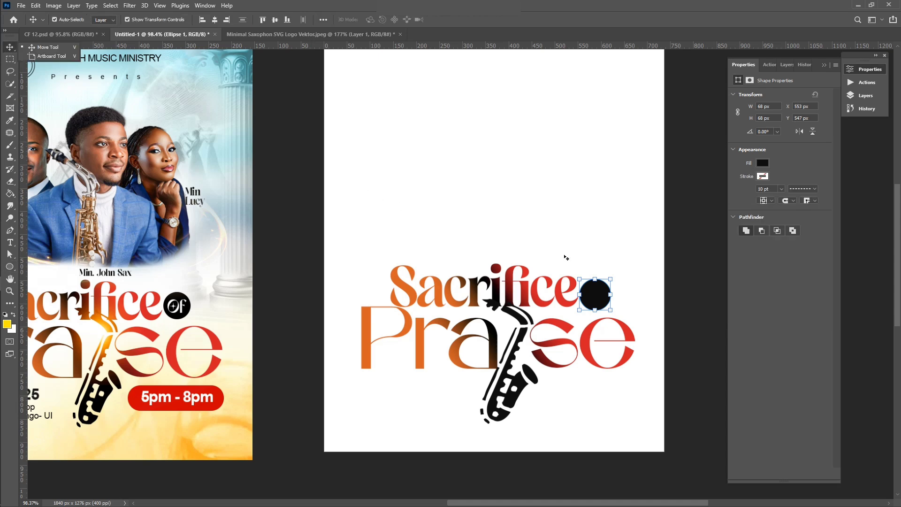
pyautogui.moveTo(592, 302); pyautogui.dragTo(592, 298)
pyautogui.click(509, 141)
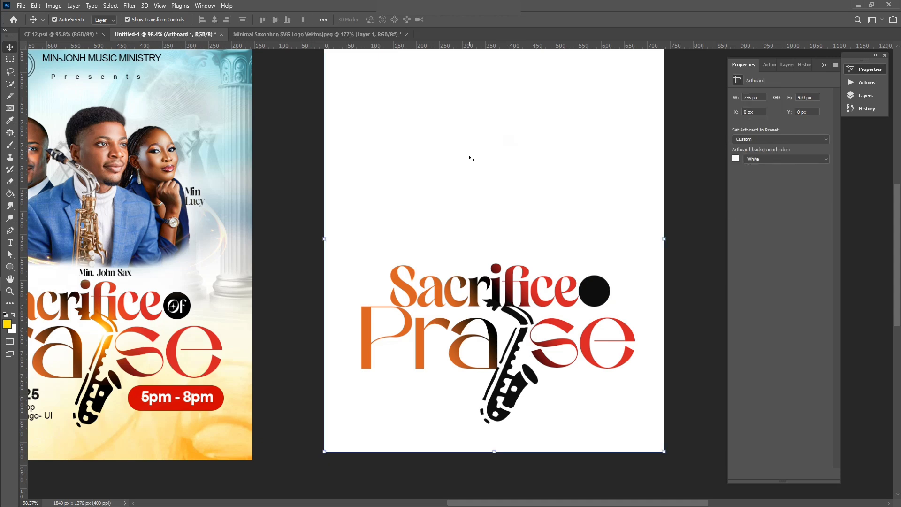
pyautogui.press('t')
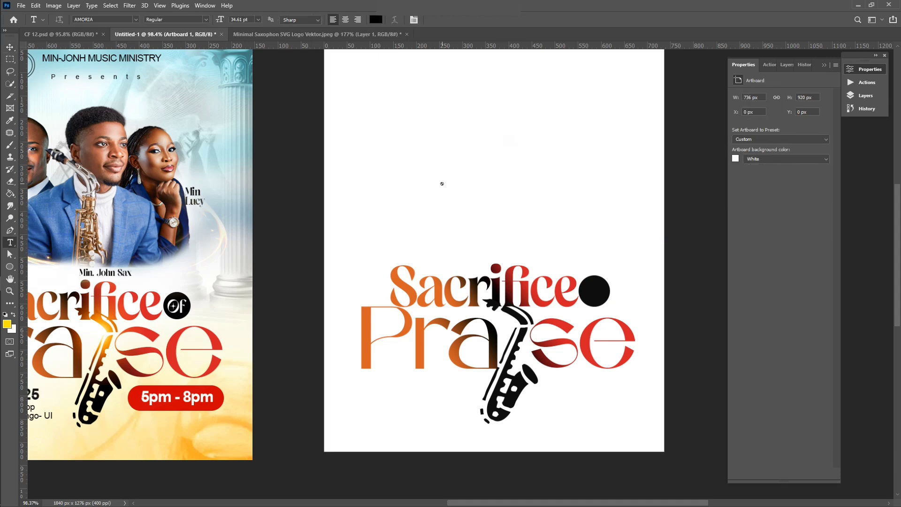
# Step: Add the word 'Of' as AMORIA Regular 18 pt text above 'Sacrifice'
pyautogui.press('o')
pyautogui.hotkey('ctrl', '-')
pyautogui.press('f')
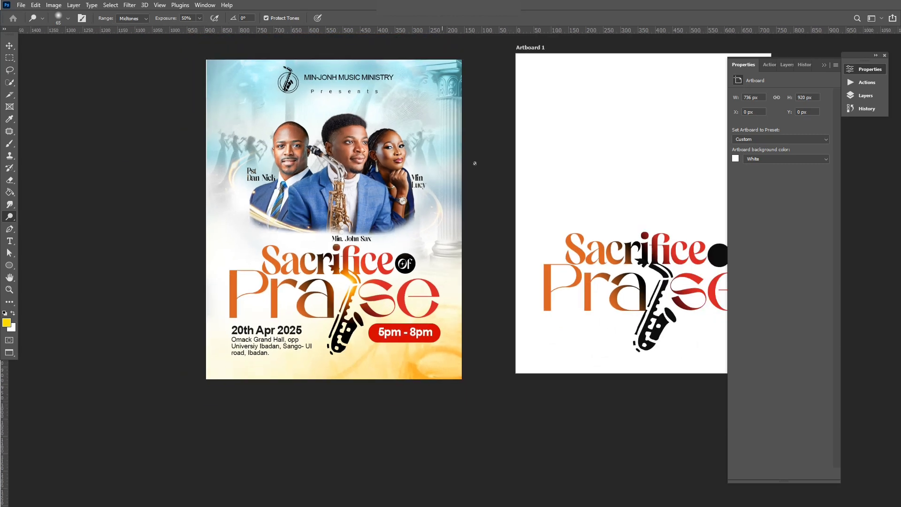
pyautogui.hscroll(-3, 603, 184)
pyautogui.hscroll(10, 603, 184)
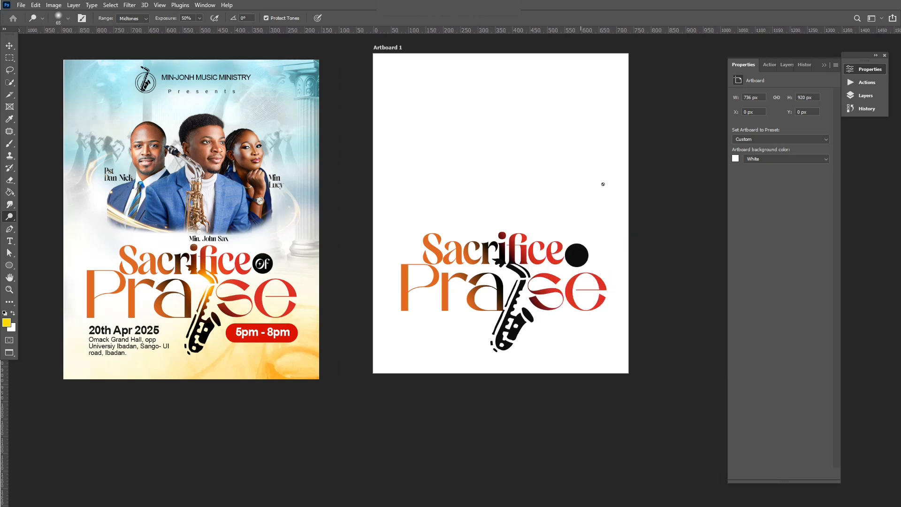
pyautogui.press('t')
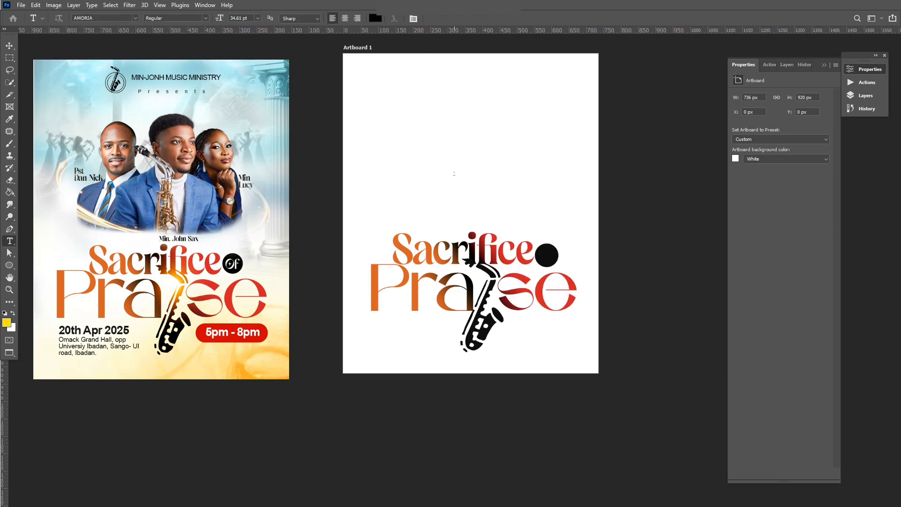
pyautogui.click(454, 174)
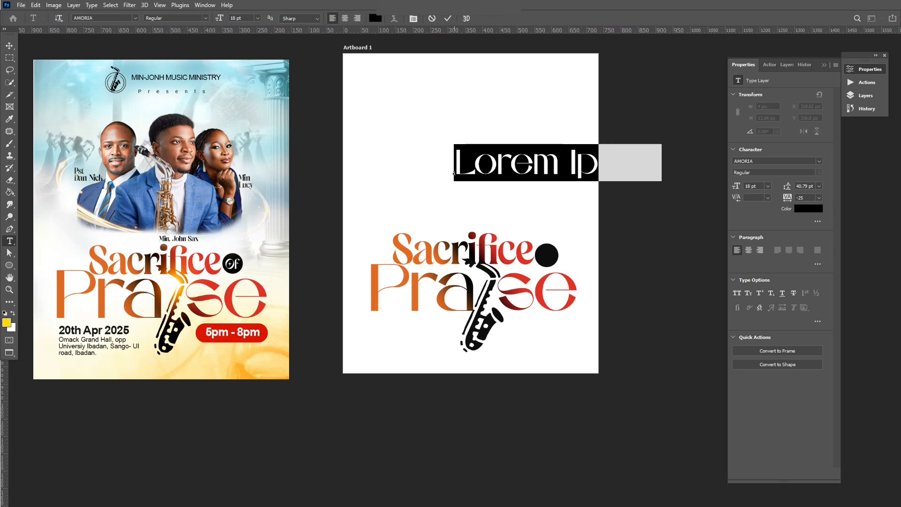
pyautogui.click(454, 173)
pyautogui.write('f')
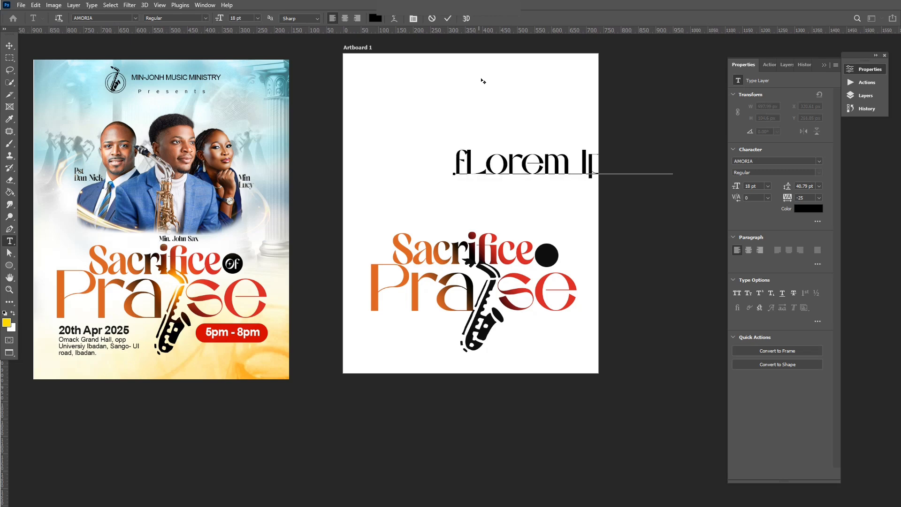
pyautogui.hotkey('ctrl', 'a')
pyautogui.write('Of')
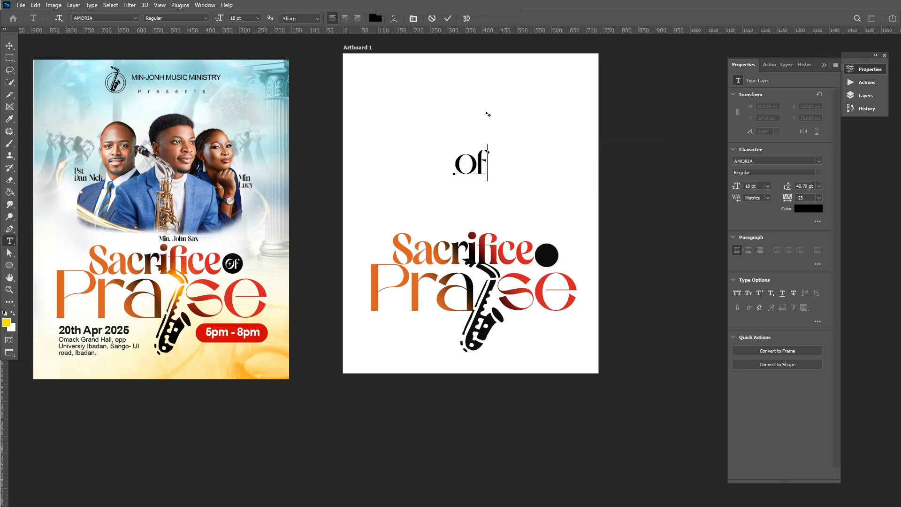
pyautogui.click(448, 18)
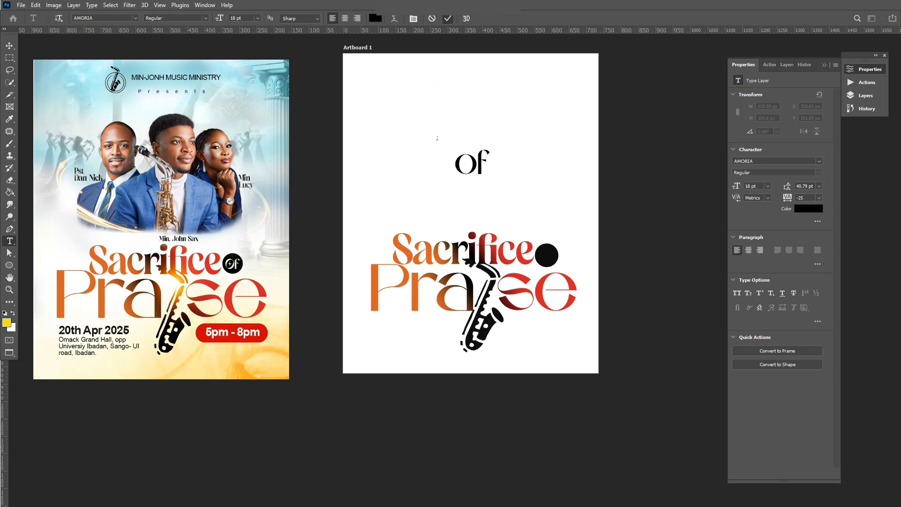
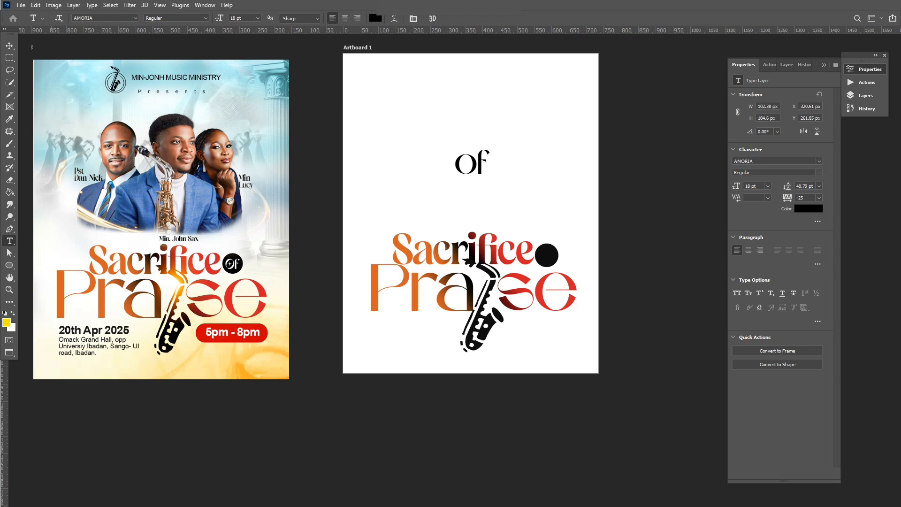
# Step: Scale the 'of' text to about 62% and drop it onto the black circle beside 'Sacrifice'
pyautogui.press('v')
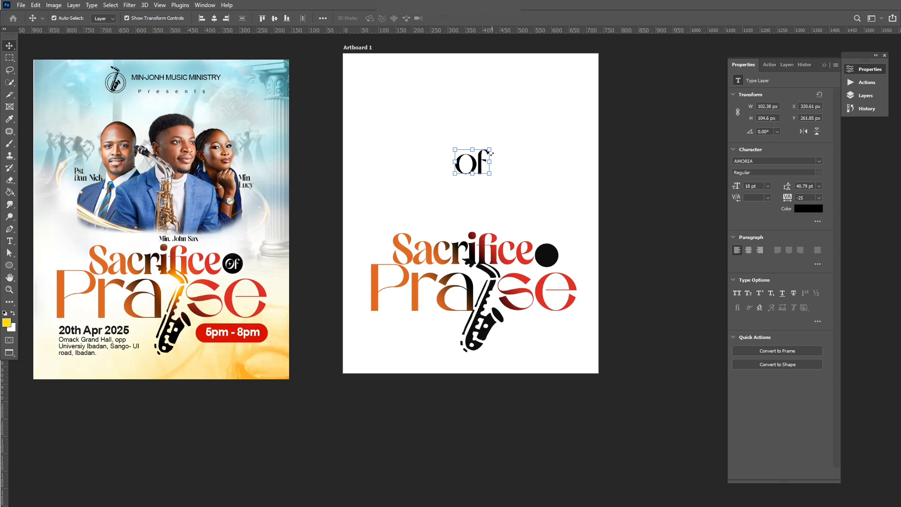
pyautogui.moveTo(490, 152); pyautogui.dragTo(548, 250)
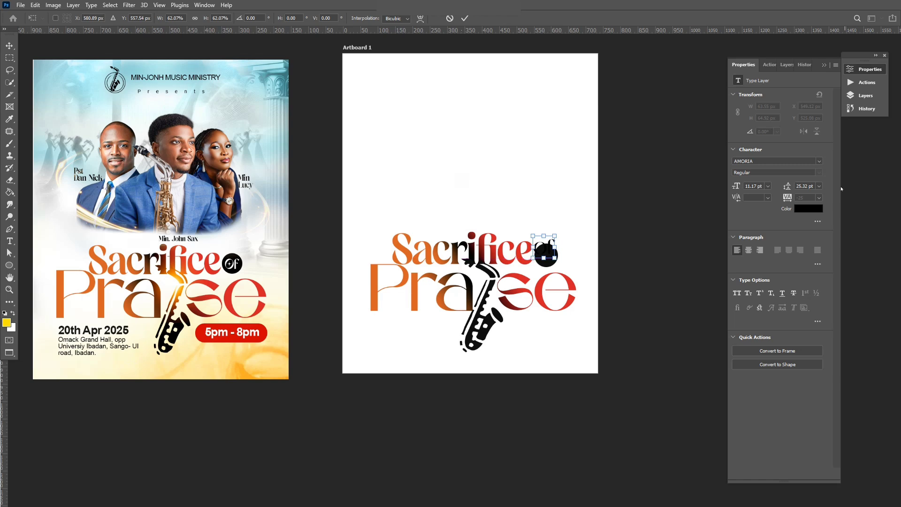
pyautogui.press('Return')
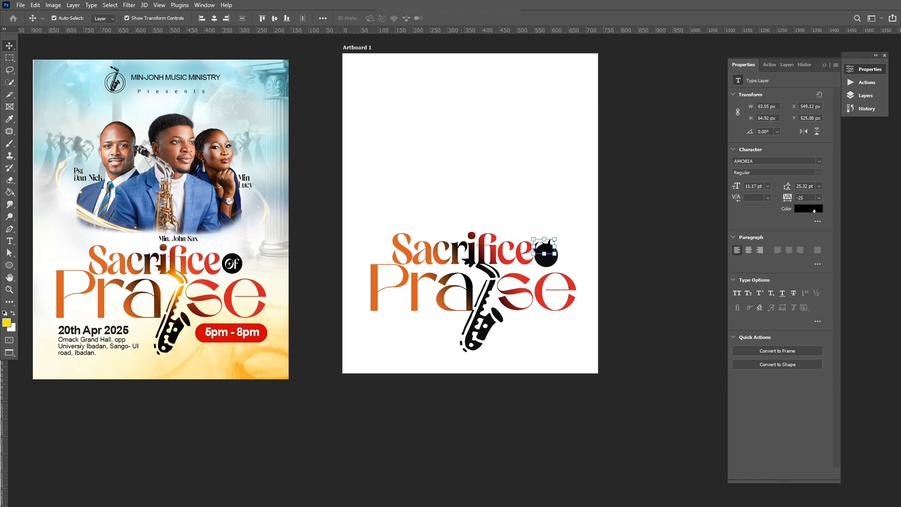
# Step: Set the 'of' text colour to white (#ffffff) and centre it inside the black circle
pyautogui.click(805, 210)
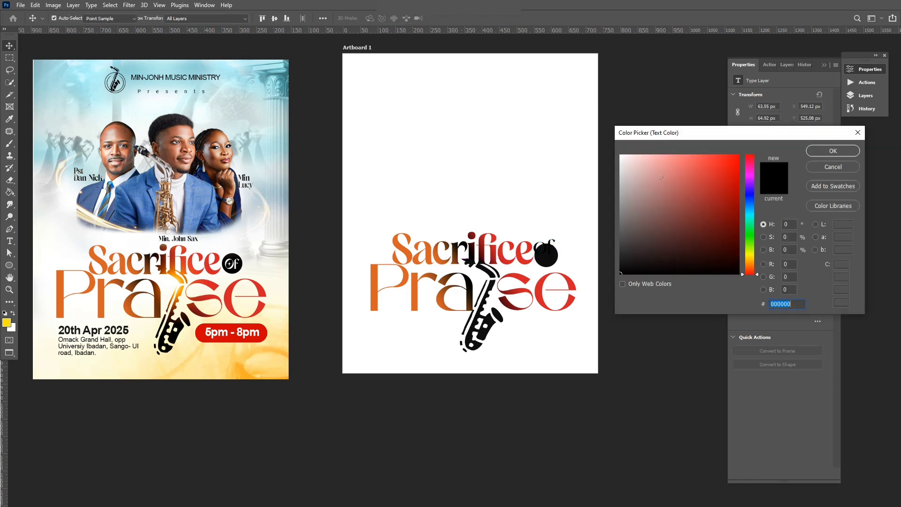
pyautogui.click(582, 136)
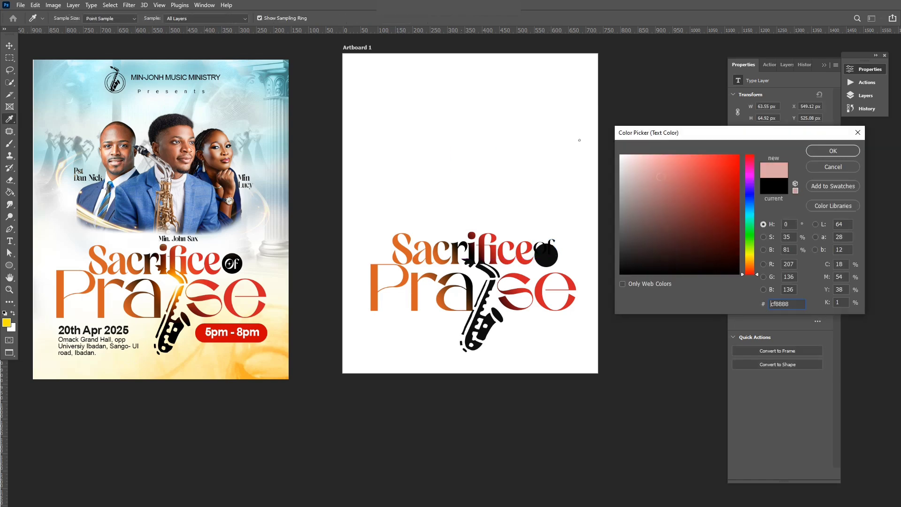
pyautogui.click(834, 150)
pyautogui.scroll(1, 556, 277)
pyautogui.scroll(2, 555, 277)
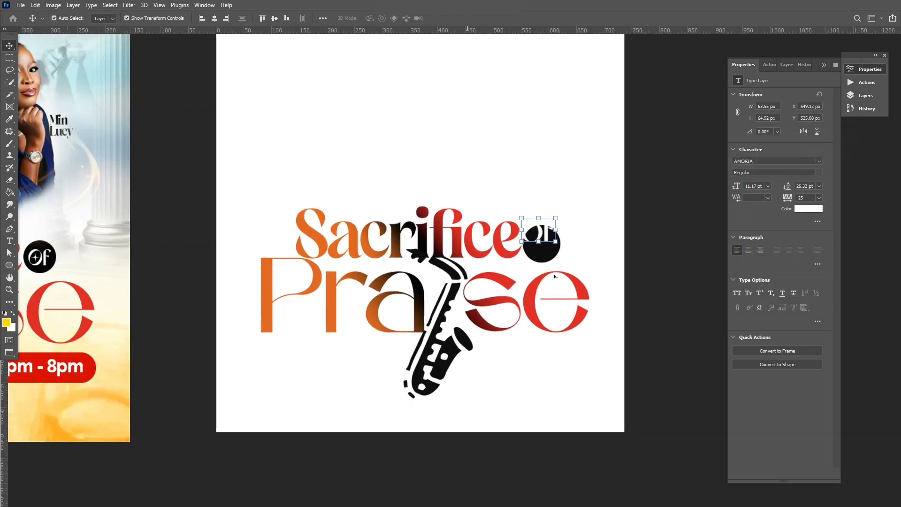
pyautogui.moveTo(544, 221); pyautogui.dragTo(563, 219)
pyautogui.click(523, 218)
pyautogui.press('Return')
# Step: Try Copeland Regular on 'of', undo back to AMORIA, and deselect the layer
pyautogui.scroll(-2, 564, 220)
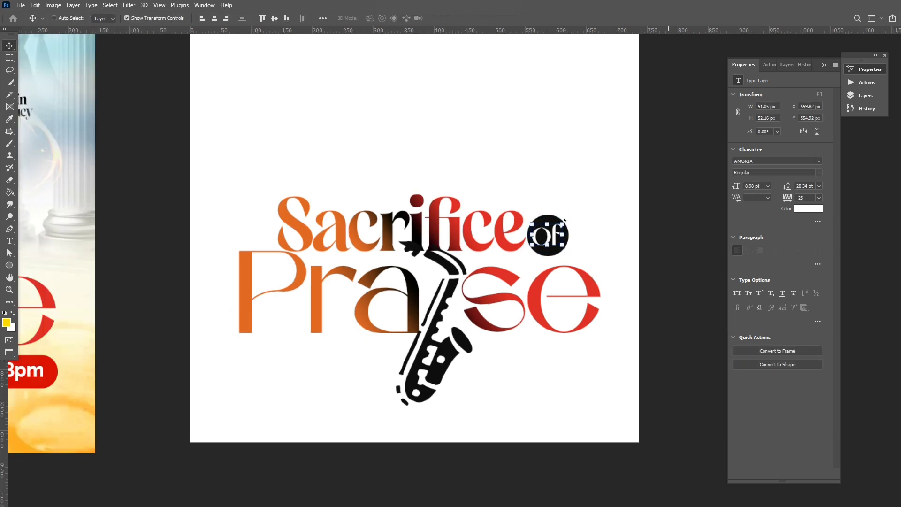
pyautogui.click(790, 161)
pyautogui.write('cope')
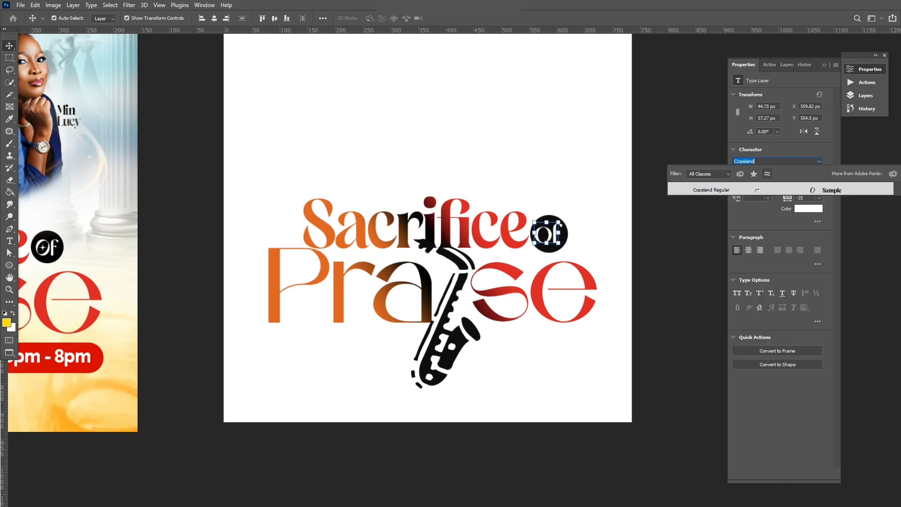
pyautogui.click(757, 190)
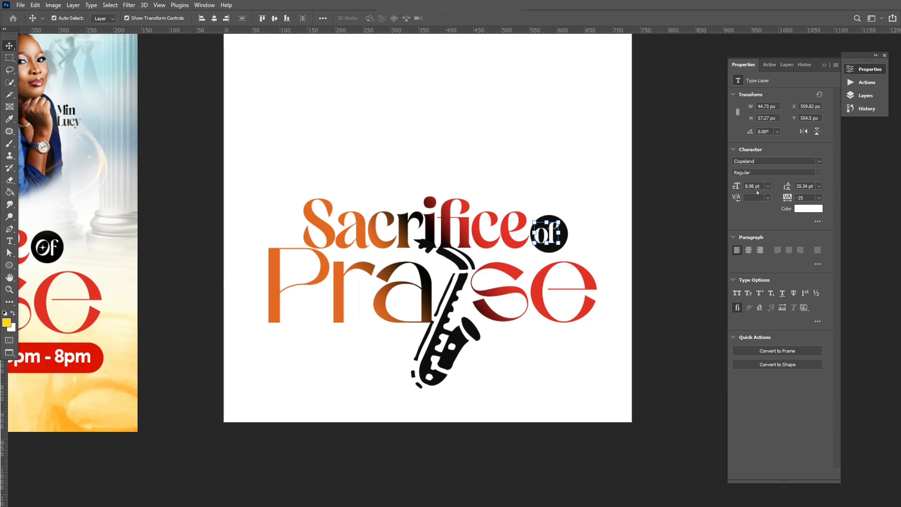
pyautogui.hotkey('ctrl', 'z')
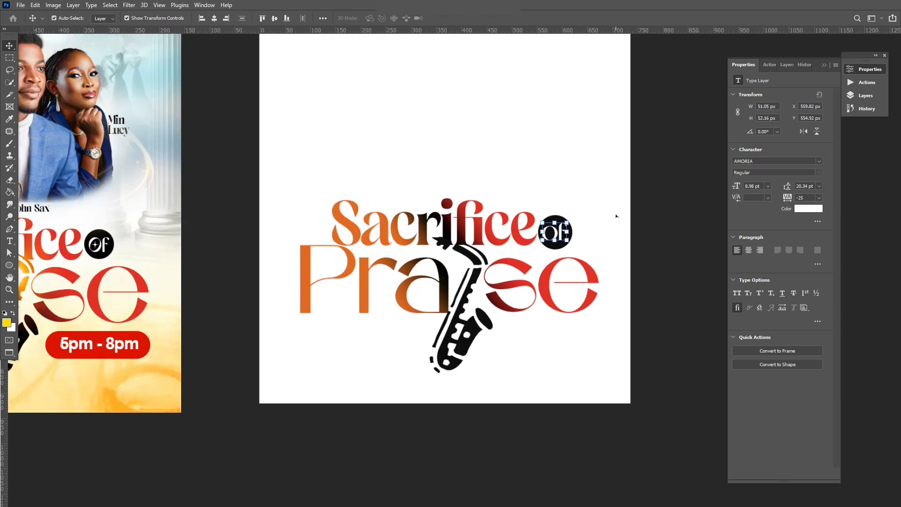
pyautogui.click(668, 229)
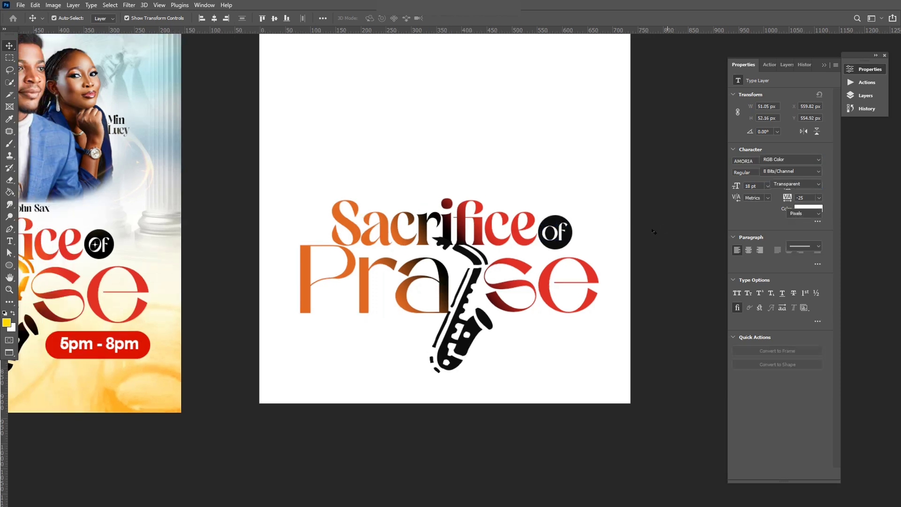
# Step: Cycle from Full Screen mode back to Standard Screen Mode so the document tabs reappear
pyautogui.scroll(-2, 516, 249)
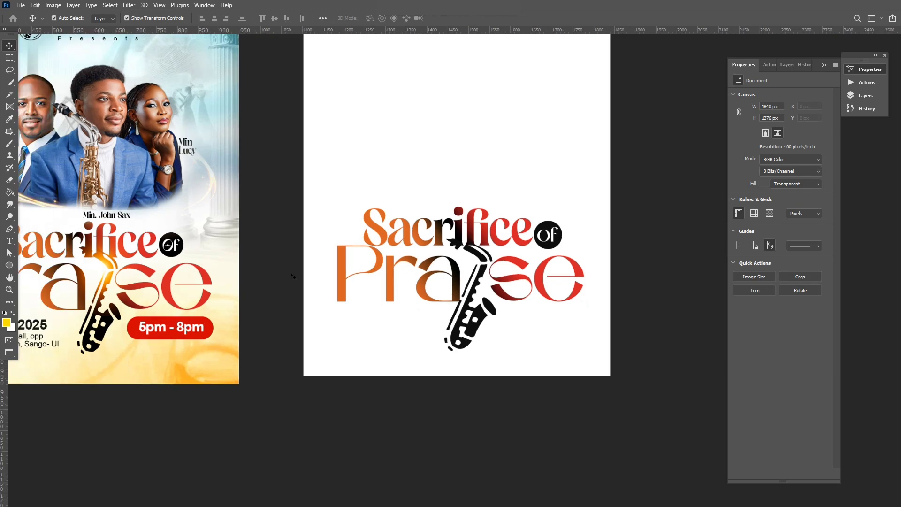
pyautogui.hscroll(-3, 190, 251)
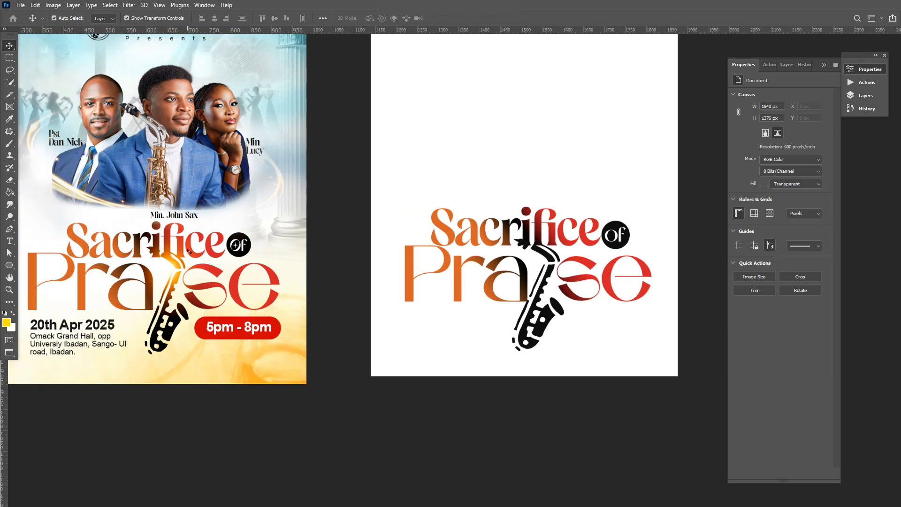
pyautogui.scroll(2, 262, 242)
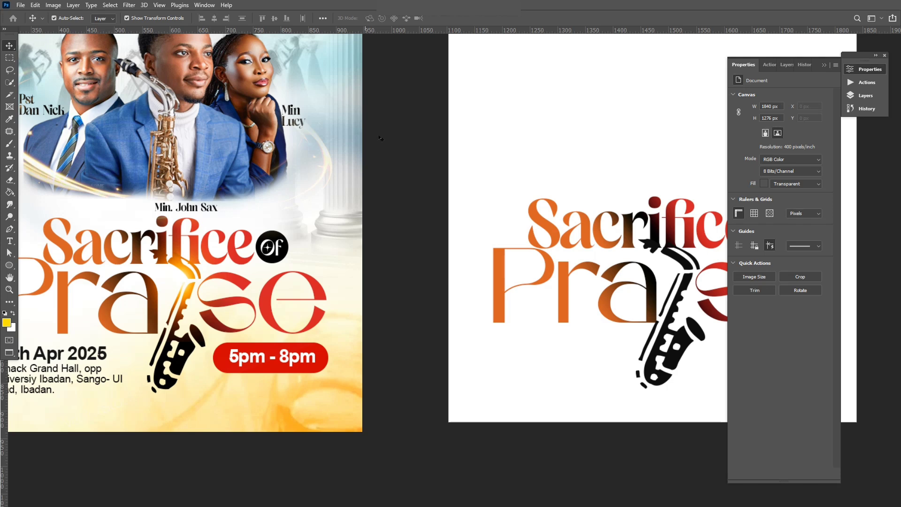
pyautogui.moveTo(508, 32)
pyautogui.mouseDown()
pyautogui.moveTo(511, 72)
pyautogui.moveTo(505, 21)
pyautogui.mouseUp()
pyautogui.scroll(-2, 409, 182)
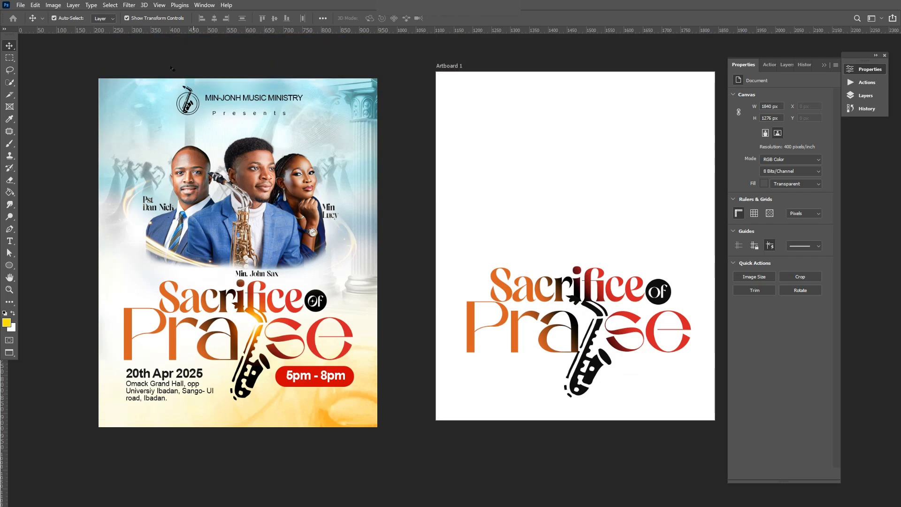
pyautogui.press('f')
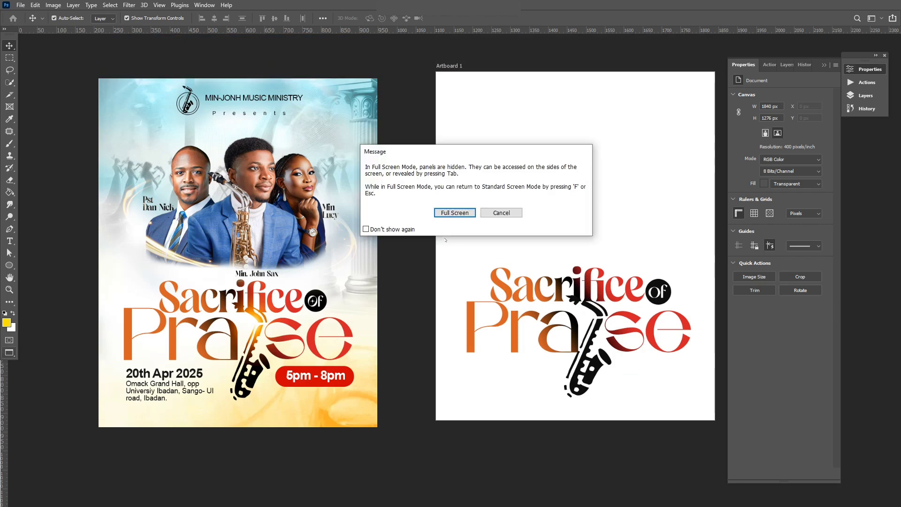
pyautogui.click(457, 213)
pyautogui.press('f')
pyautogui.scroll(2, 322, 268)
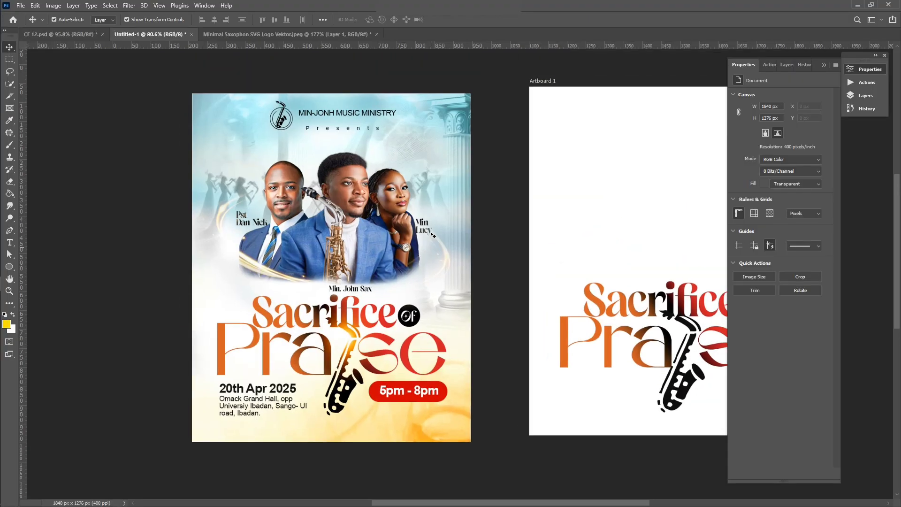
pyautogui.hscroll(4, 321, 268)
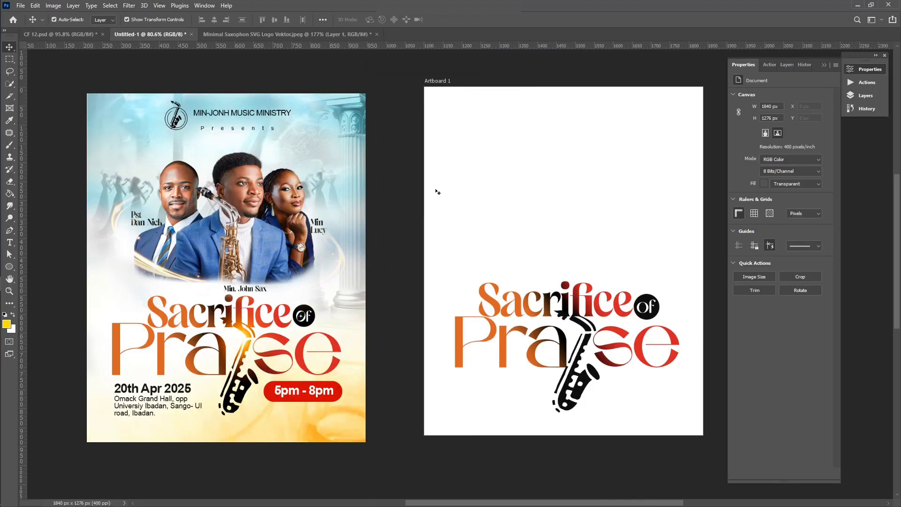
# Step: In CF 12.psd, shift the 'Of' text slightly right on the poster's badge
pyautogui.click(73, 35)
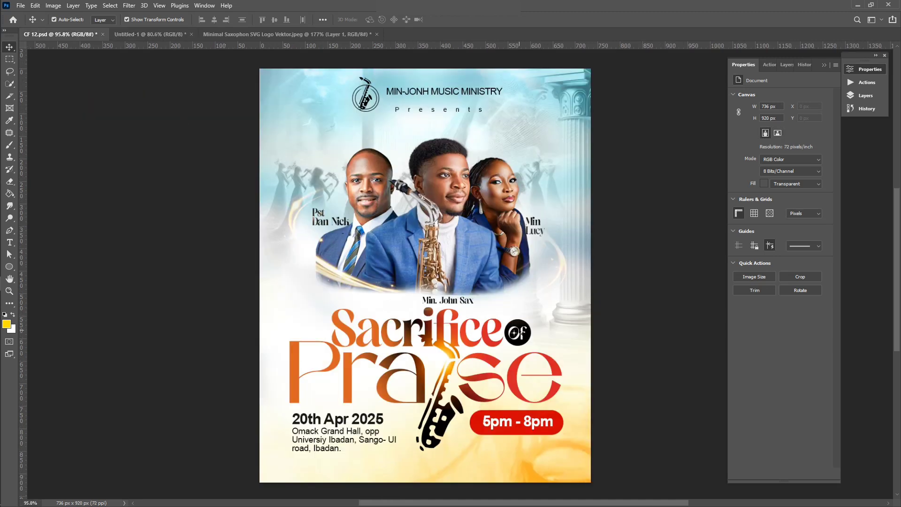
pyautogui.click(519, 333)
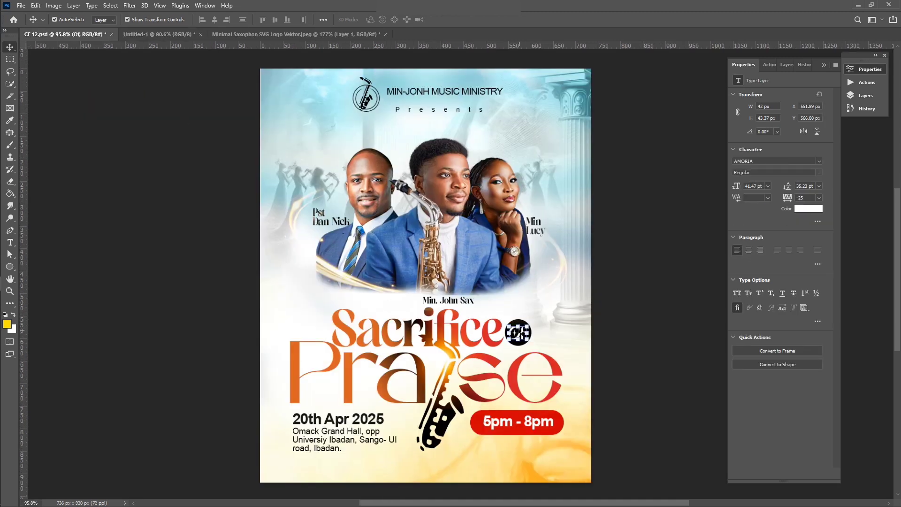
pyautogui.scroll(4, 518, 334)
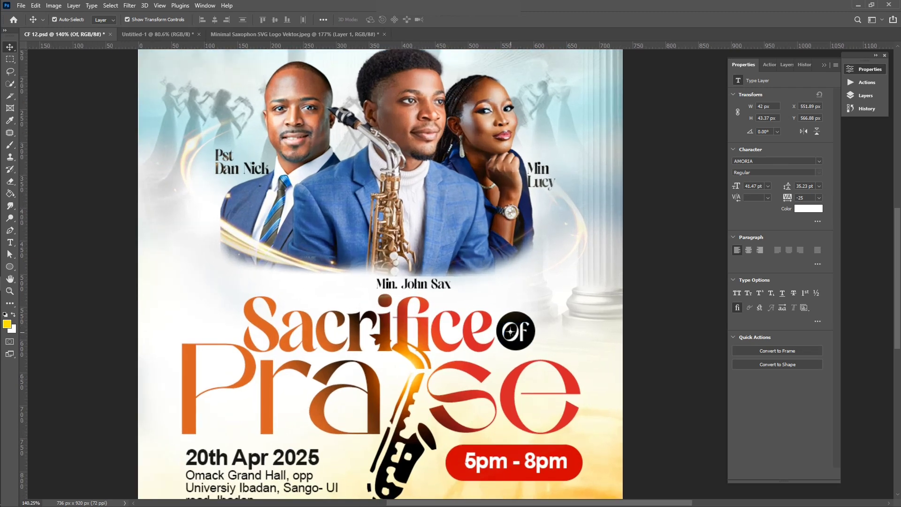
pyautogui.moveTo(515, 336); pyautogui.dragTo(522, 336)
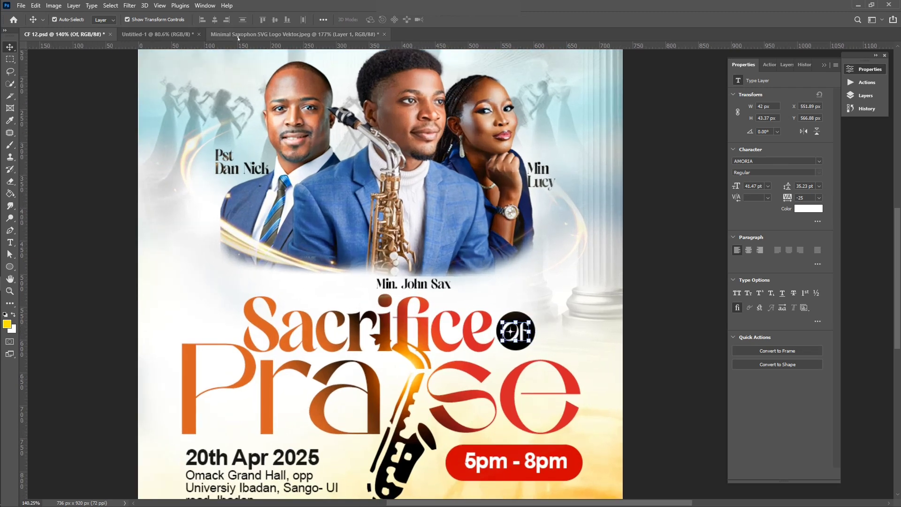
# Step: Close the saxophone logo document without saving its changes
pyautogui.click(294, 34)
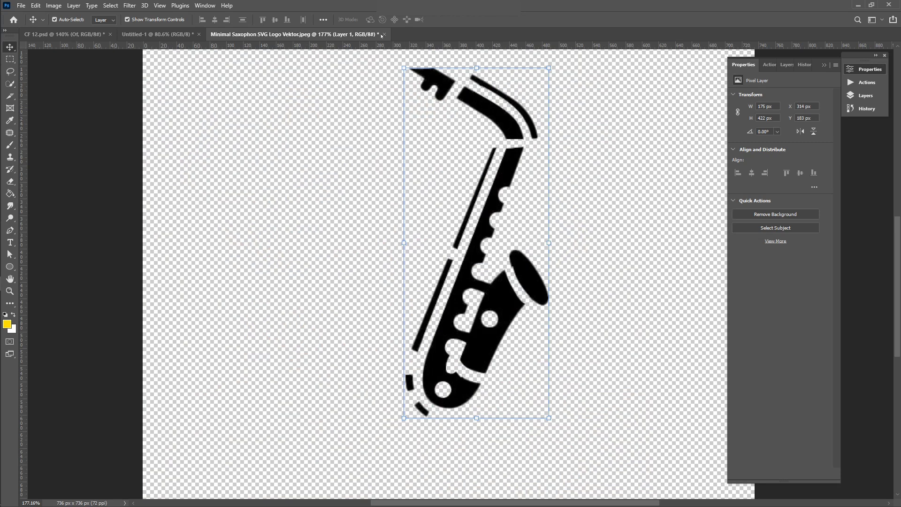
pyautogui.click(383, 35)
pyautogui.click(446, 191)
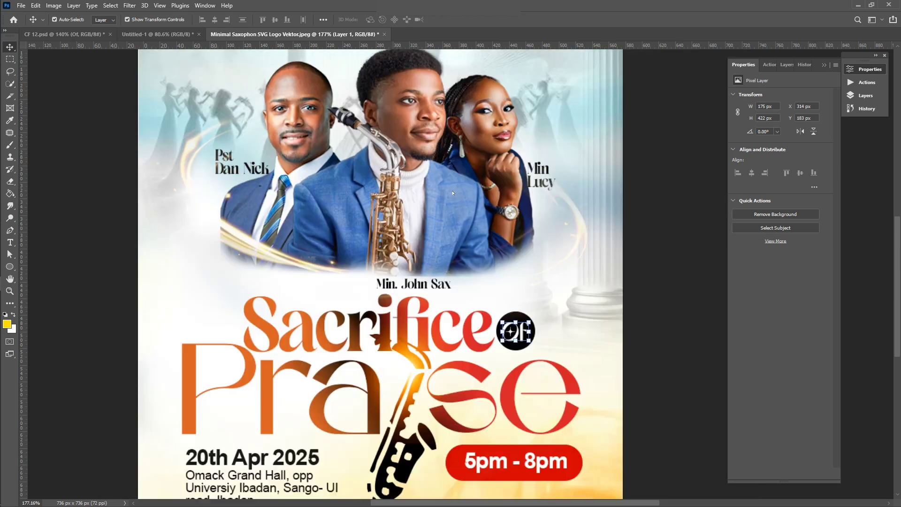
pyautogui.scroll(-3, 398, 195)
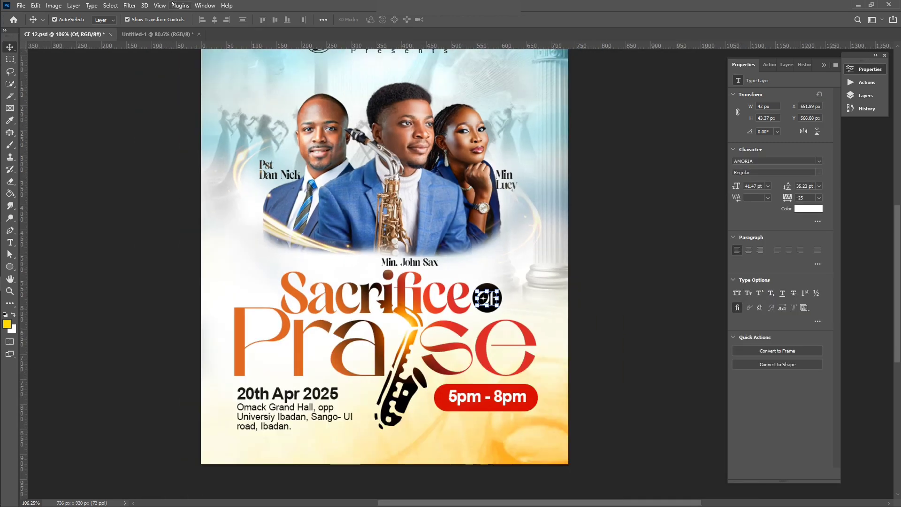
# Step: Return to Untitled-1, select the 'of' text, and collapse the Properties panel
pyautogui.click(158, 34)
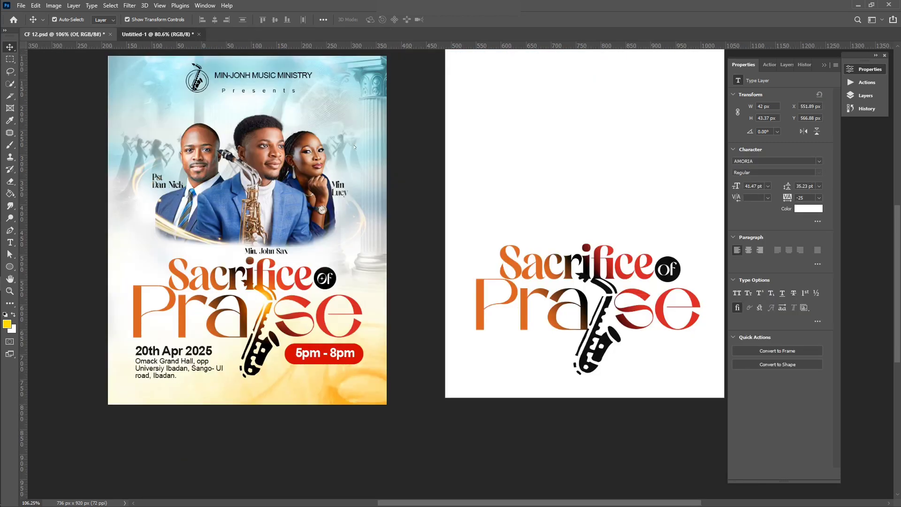
pyautogui.click(673, 271)
pyautogui.scroll(3, 674, 270)
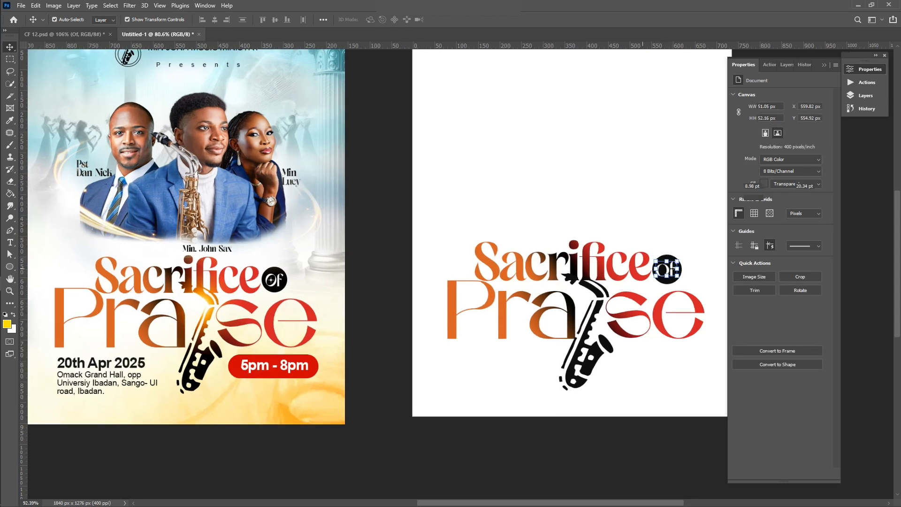
pyautogui.scroll(-2, 674, 271)
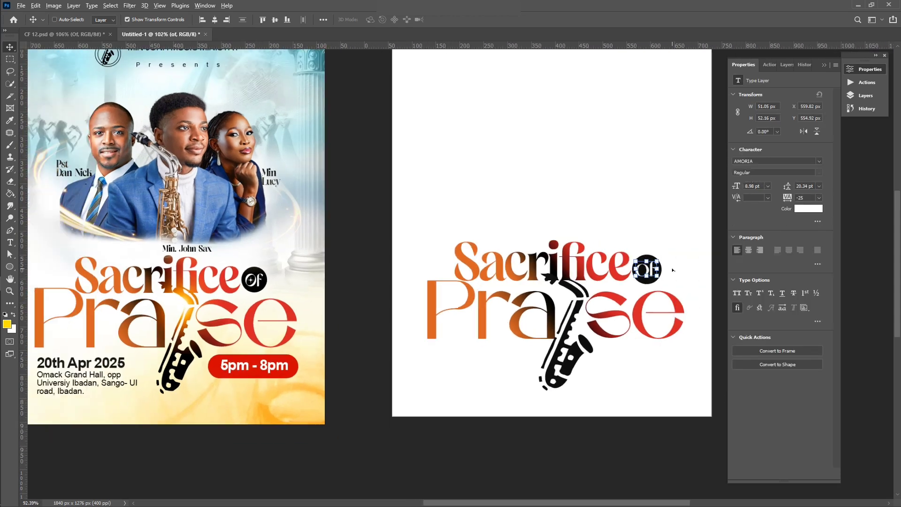
pyautogui.scroll(-1, 574, 277)
pyautogui.scroll(2, 574, 276)
pyautogui.hscroll(-2, 641, 94)
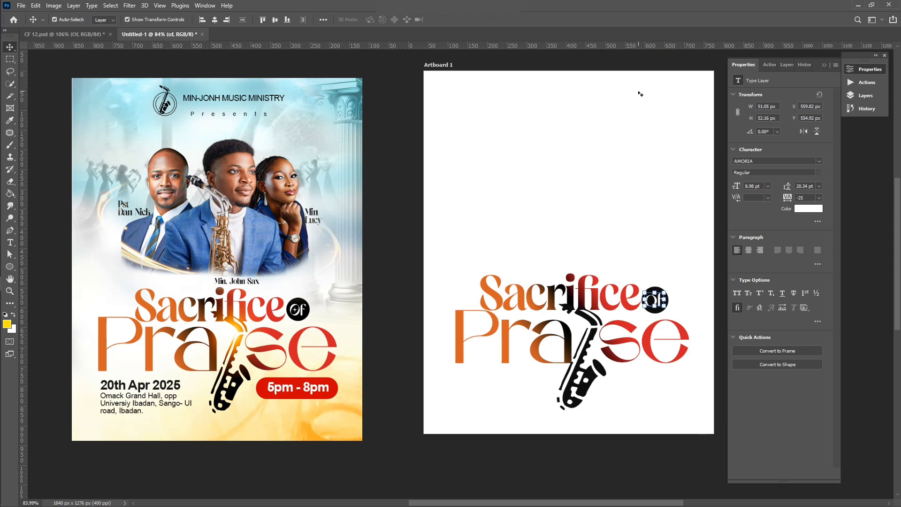
pyautogui.hscroll(3, 640, 93)
pyautogui.doubleClick(747, 64)
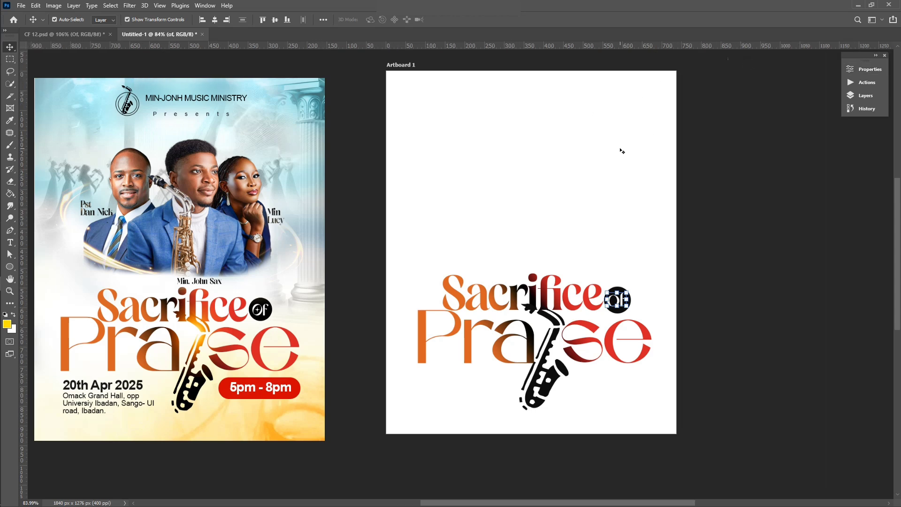
pyautogui.hscroll(-1, 522, 227)
pyautogui.hscroll(-1, 521, 228)
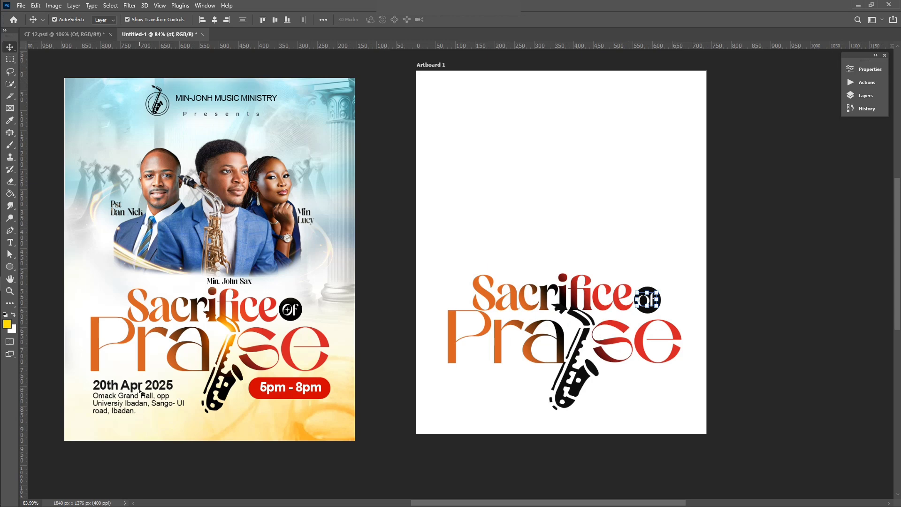
# Step: Start a text line below the heading and set it to black Arial
pyautogui.press('t')
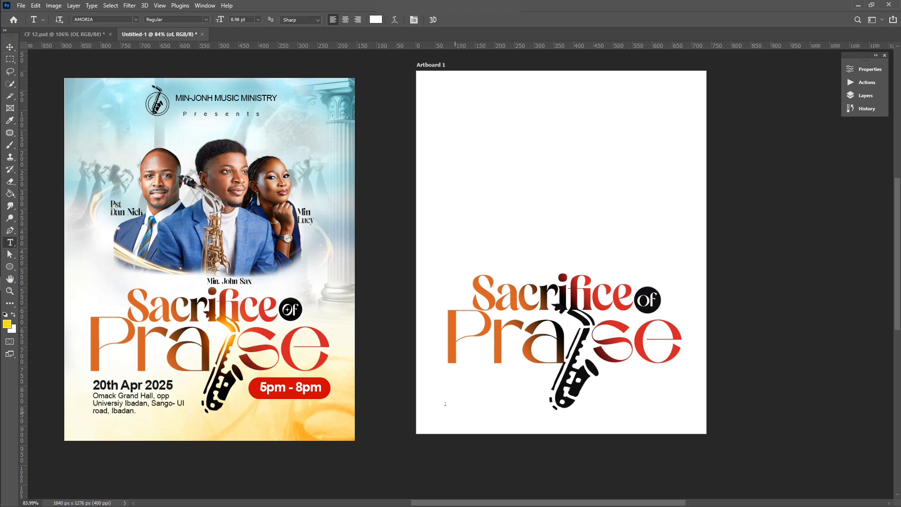
pyautogui.click(444, 400)
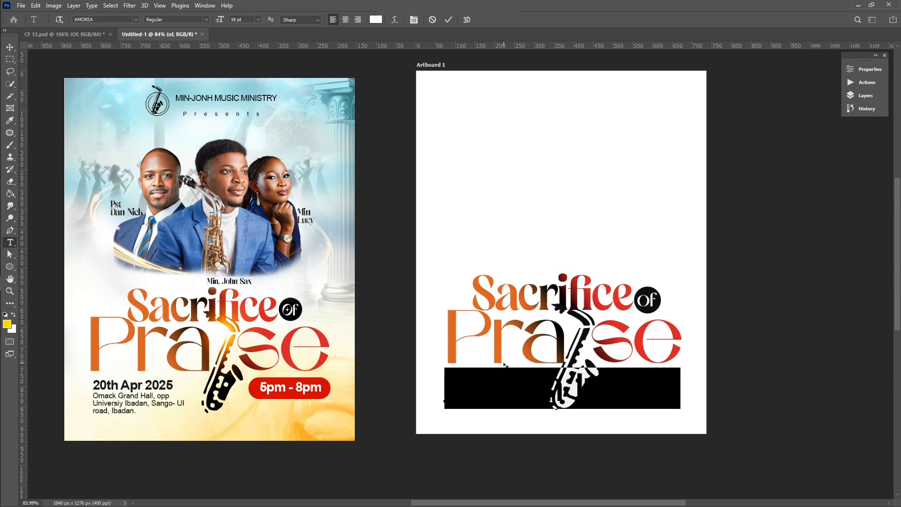
pyautogui.write('20th')
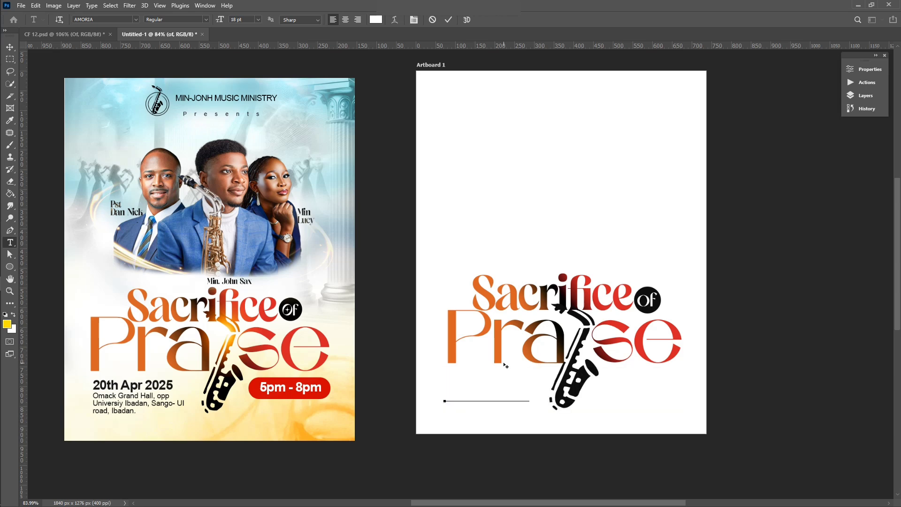
pyautogui.hotkey('ctrl', 'a')
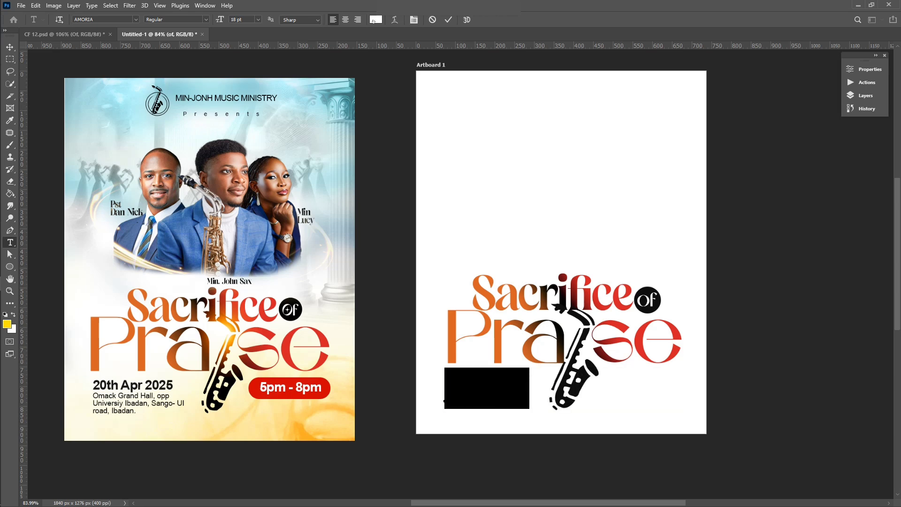
pyautogui.click(375, 20)
pyautogui.moveTo(657, 244); pyautogui.dragTo(626, 281)
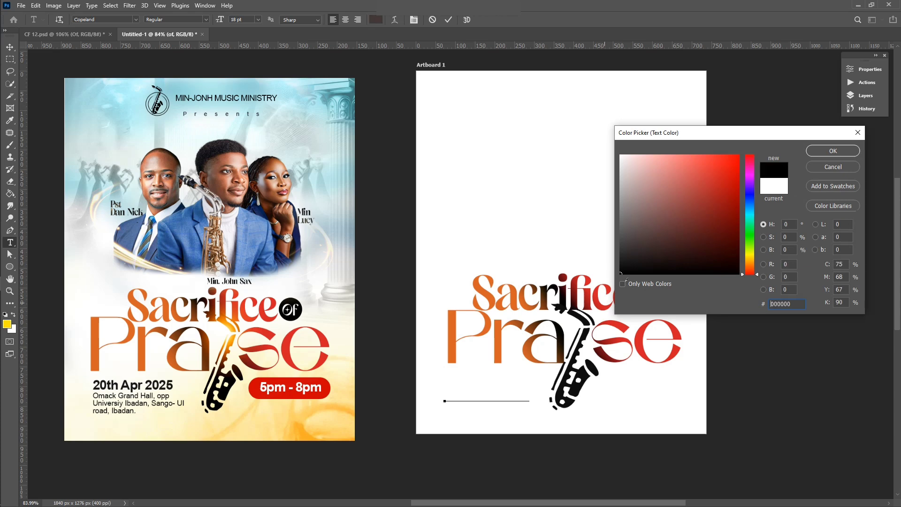
pyautogui.click(833, 151)
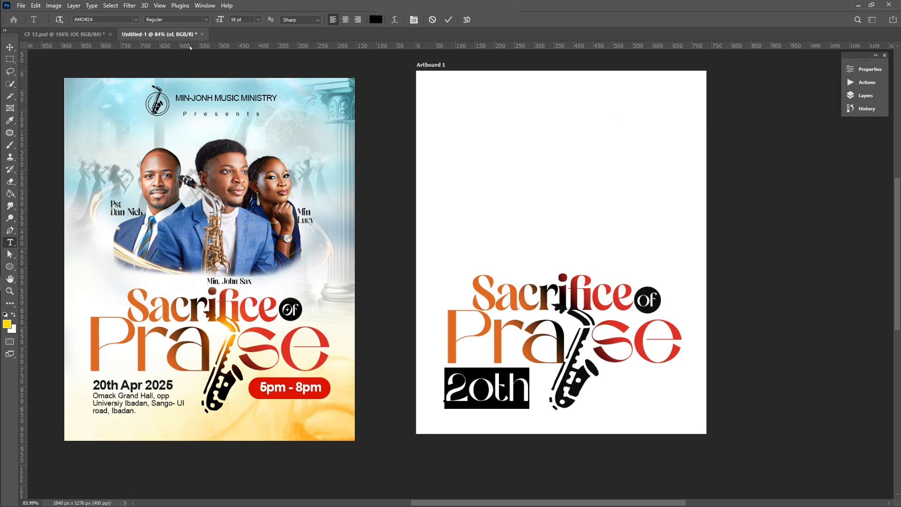
pyautogui.click(135, 19)
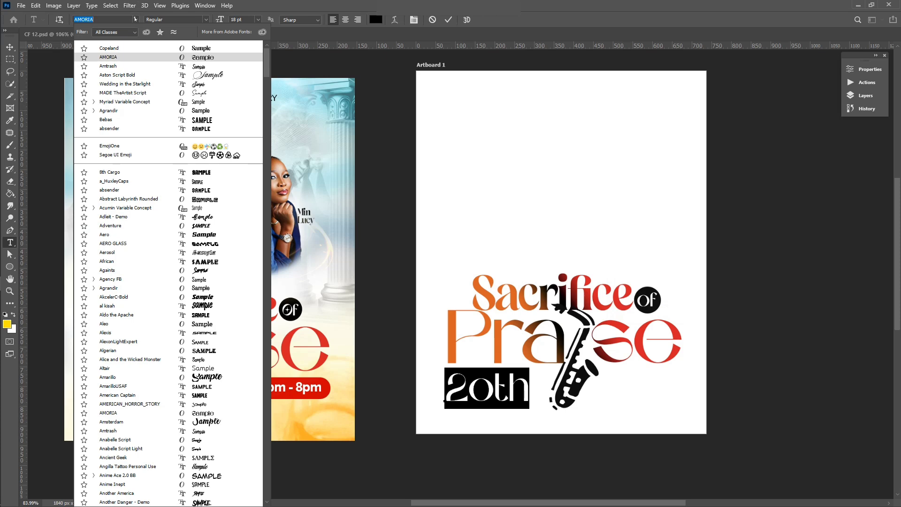
pyautogui.click(135, 19)
pyautogui.write('a')
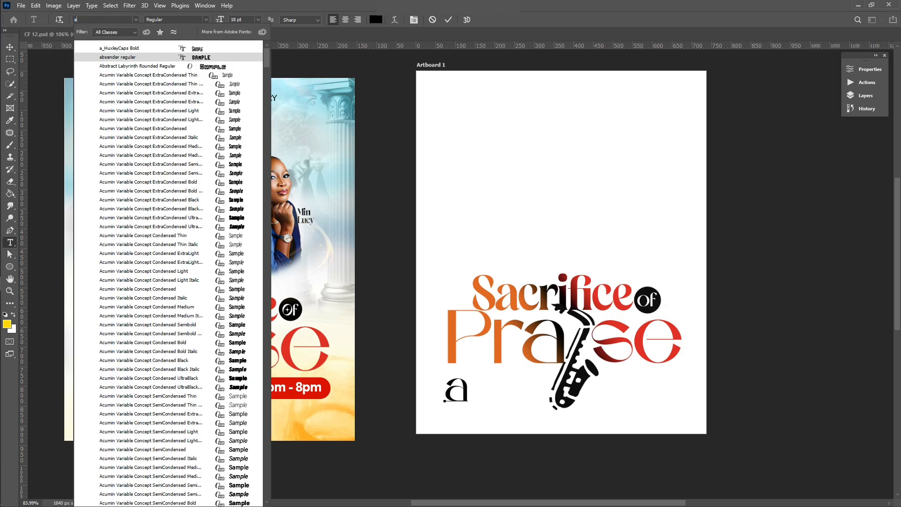
pyautogui.write('rial')
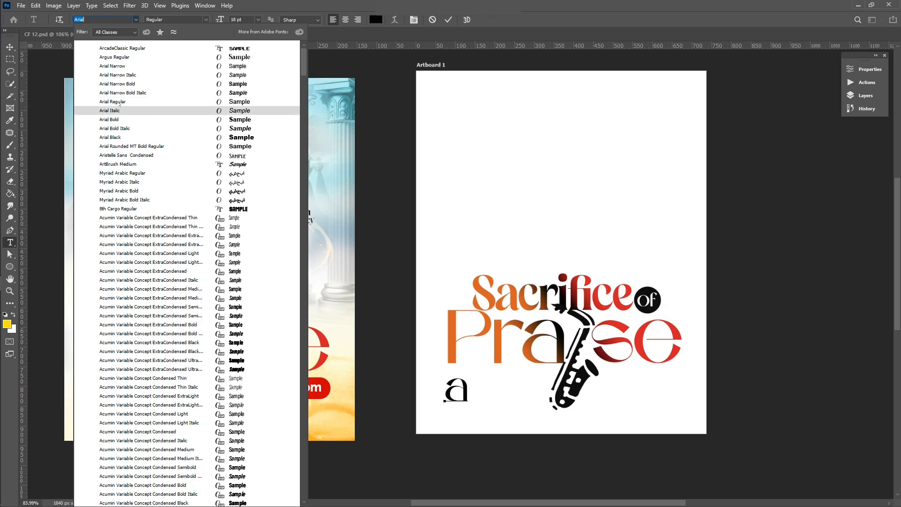
pyautogui.click(120, 102)
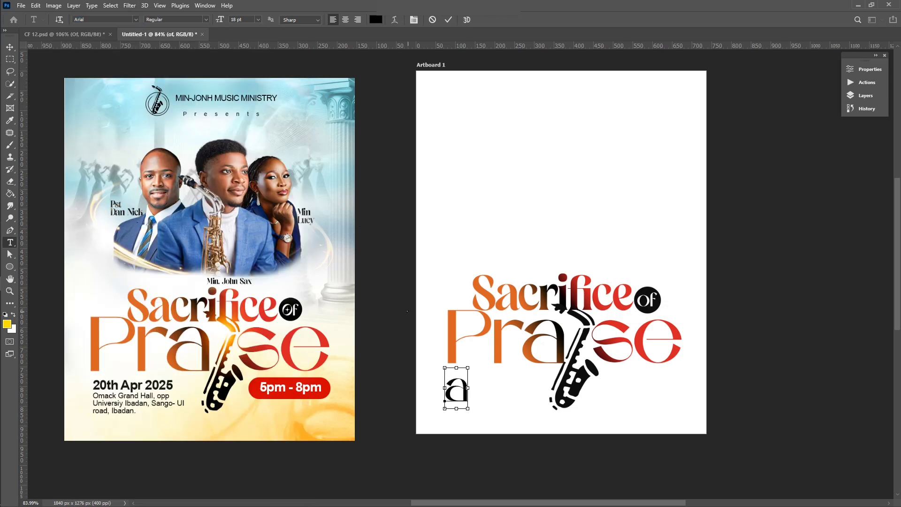
# Step: Apply Arial Regular, remove the stray letter, and enter the date '20th Apr 2015'
pyautogui.hotkey('ctrl', 'a')
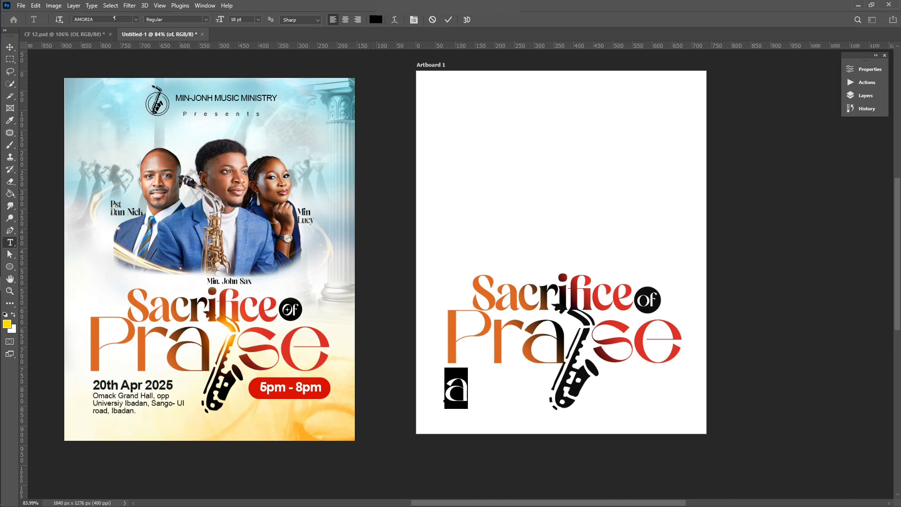
pyautogui.click(114, 19)
pyautogui.write('ar')
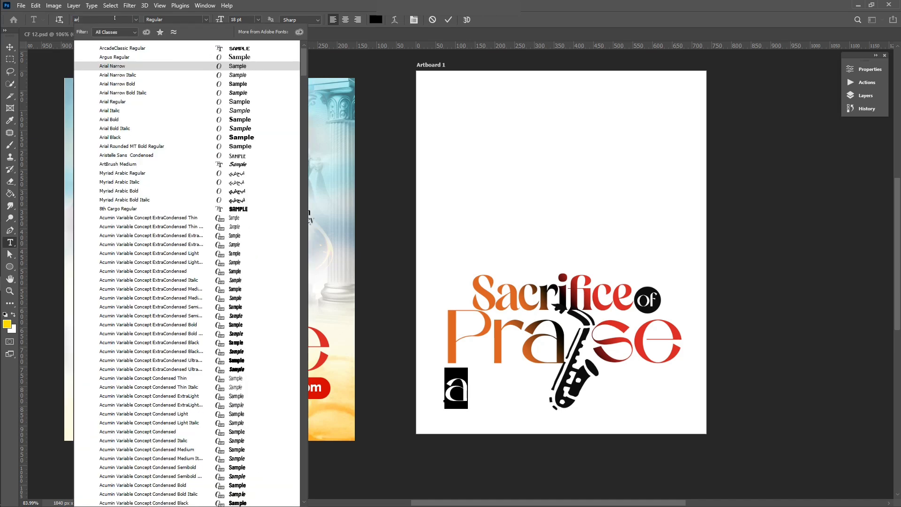
pyautogui.click(111, 102)
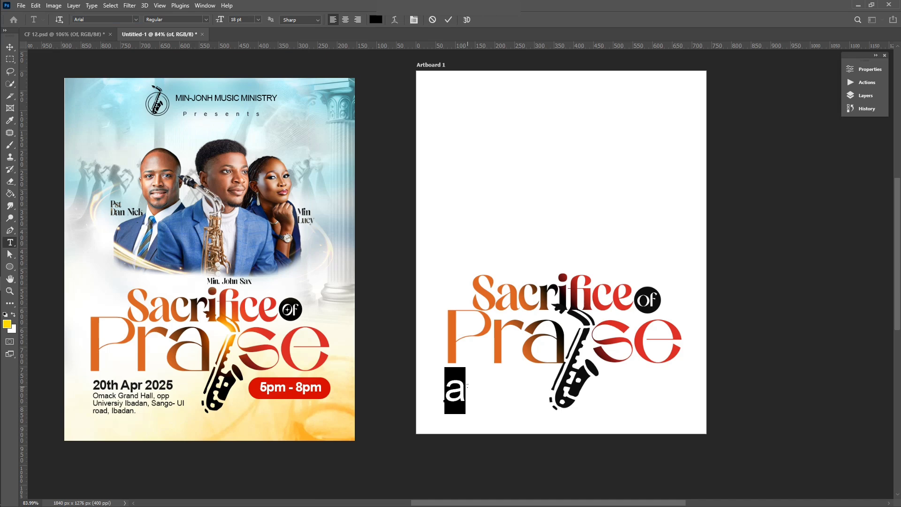
pyautogui.click(467, 386)
pyautogui.press('BackSpace')
pyautogui.write('2')
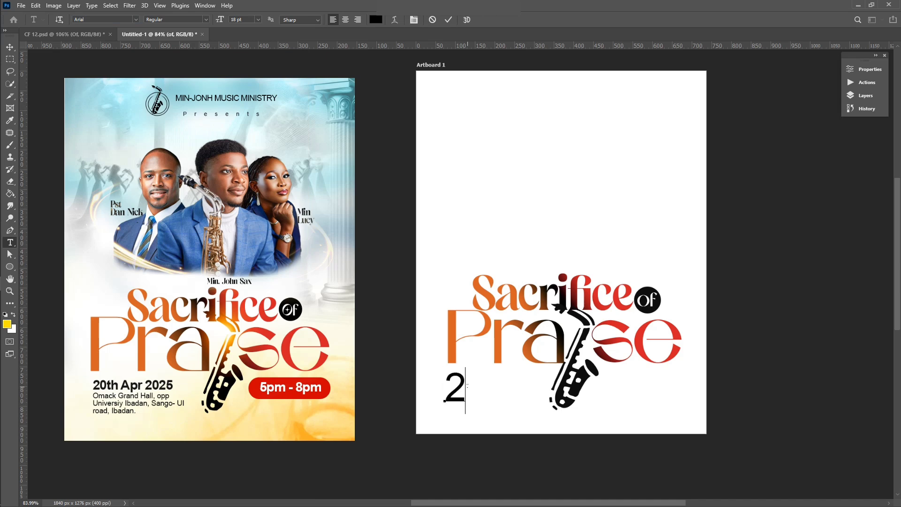
pyautogui.write('0th ')
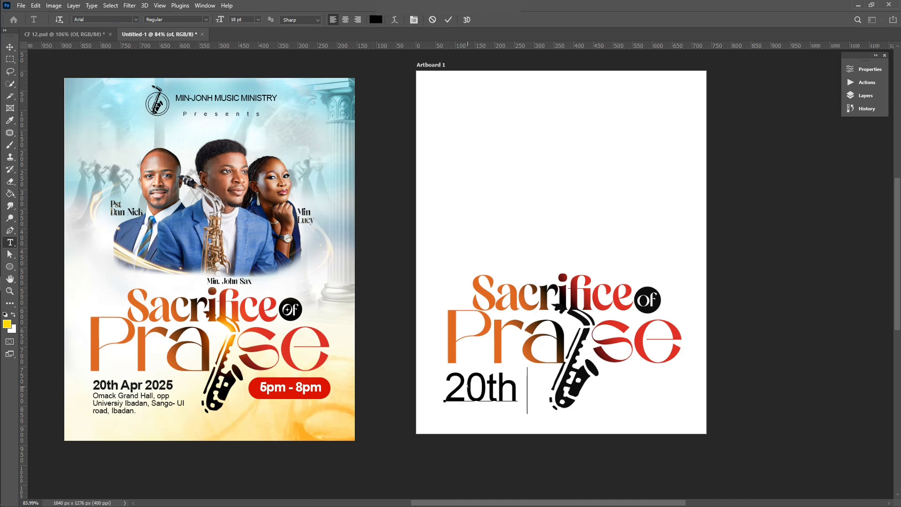
pyautogui.write('A')
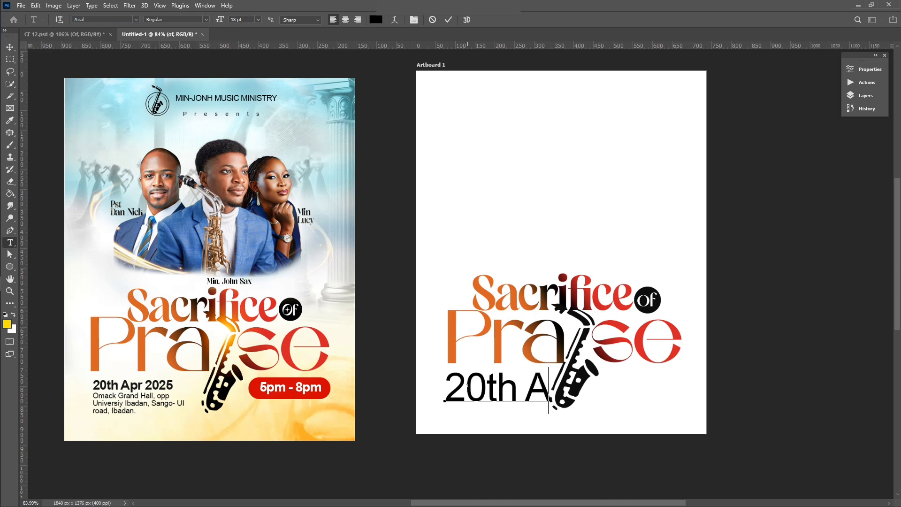
pyautogui.write('pr')
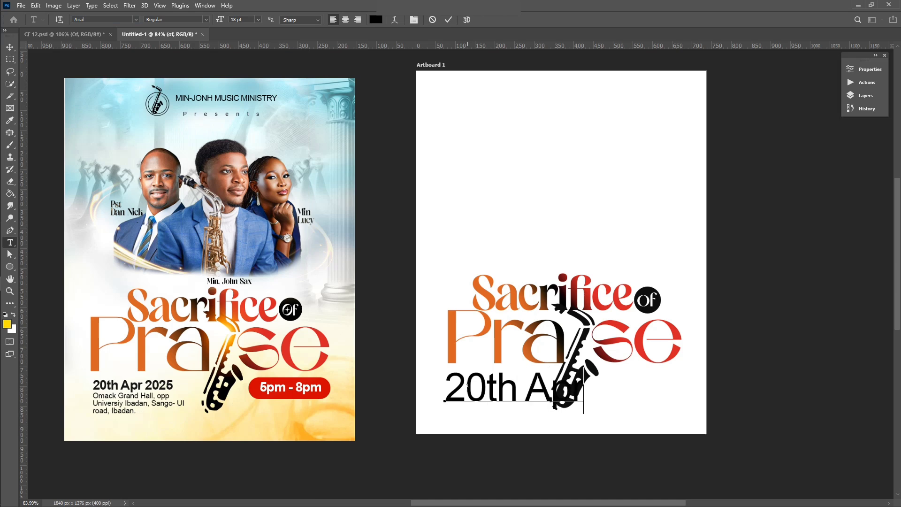
pyautogui.write(' 2015')
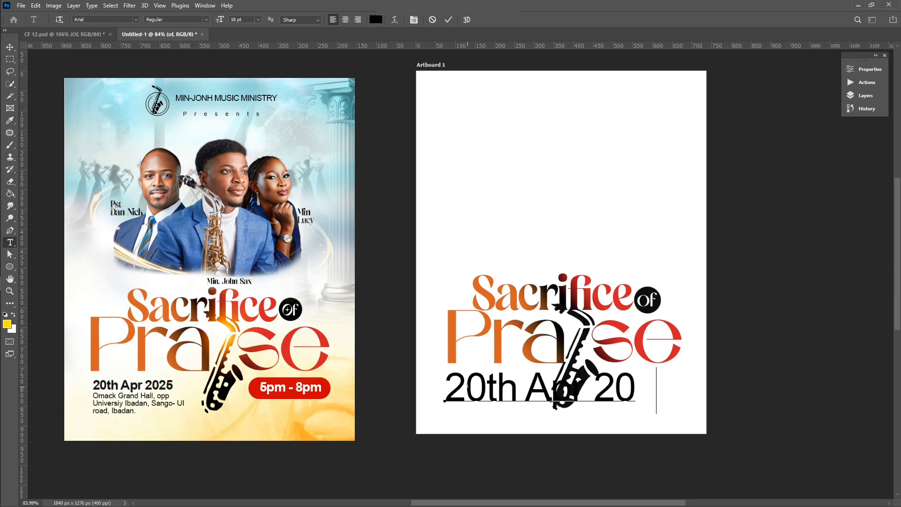
pyautogui.click(448, 19)
# Step: Shrink the date text to about a third and make it Arial Bold
pyautogui.press('v')
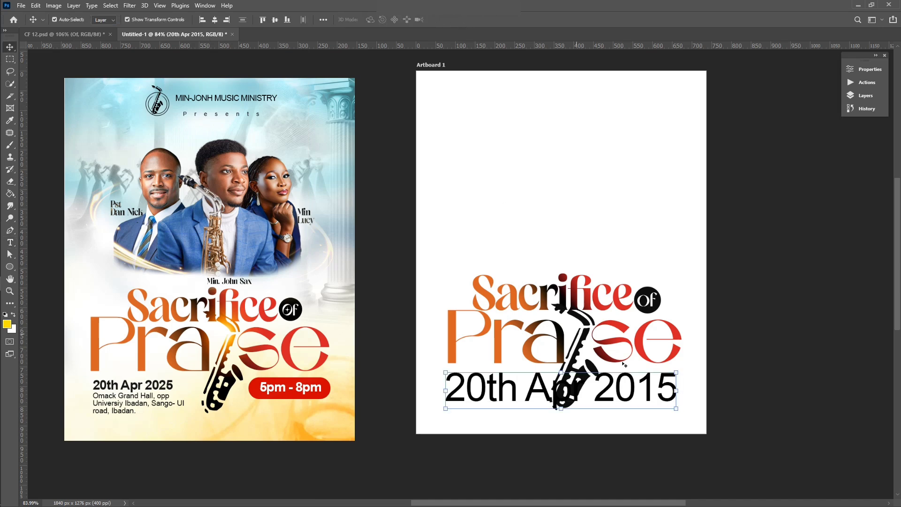
pyautogui.moveTo(677, 372); pyautogui.dragTo(547, 368)
pyautogui.press('Return')
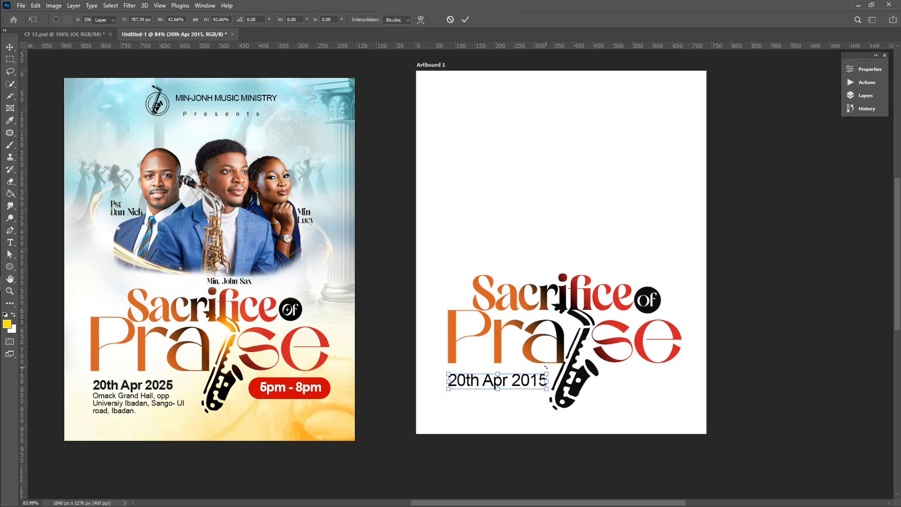
pyautogui.press('t')
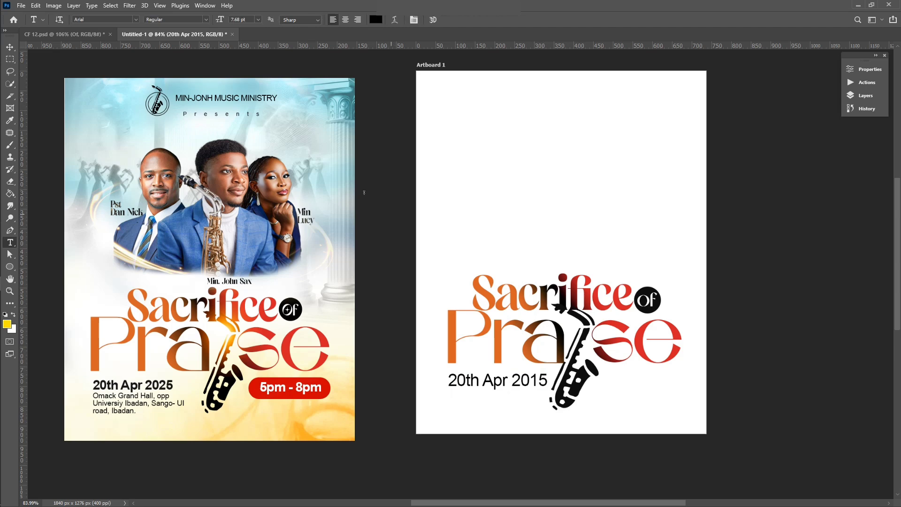
pyautogui.click(203, 20)
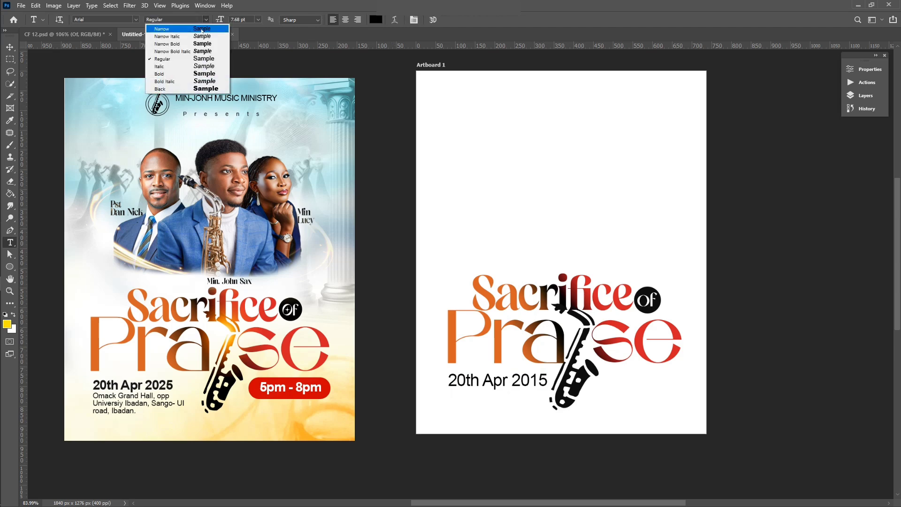
pyautogui.click(188, 73)
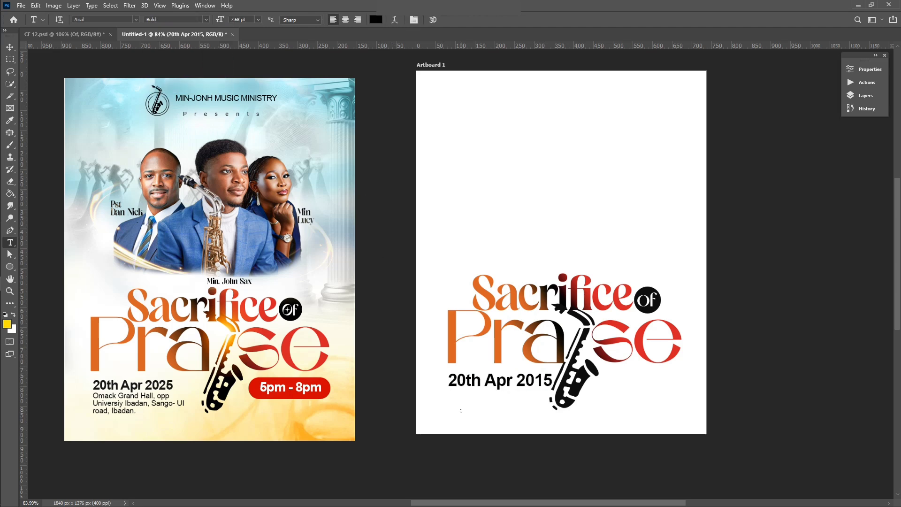
pyautogui.click(460, 411)
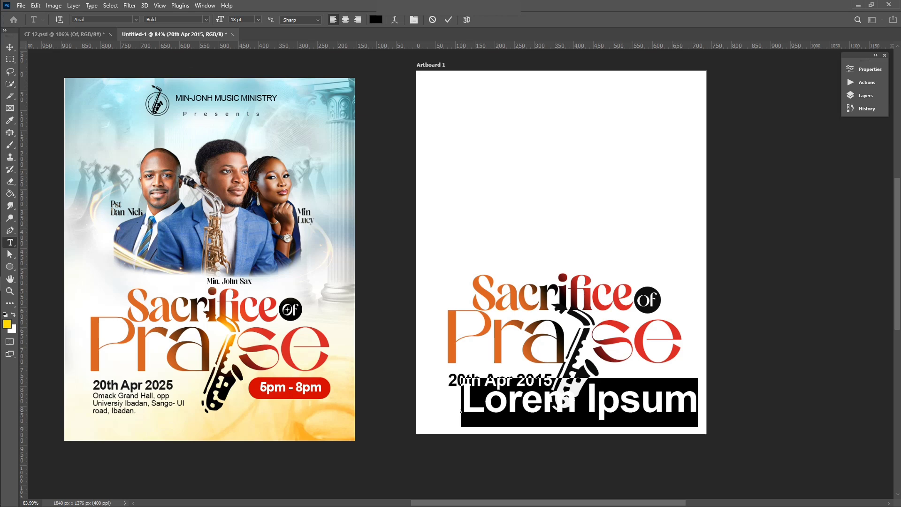
# Step: Type 'Omack Grand Hall, opp' and style the address as Arial Regular 8 pt with auto leading
pyautogui.write('Oma')
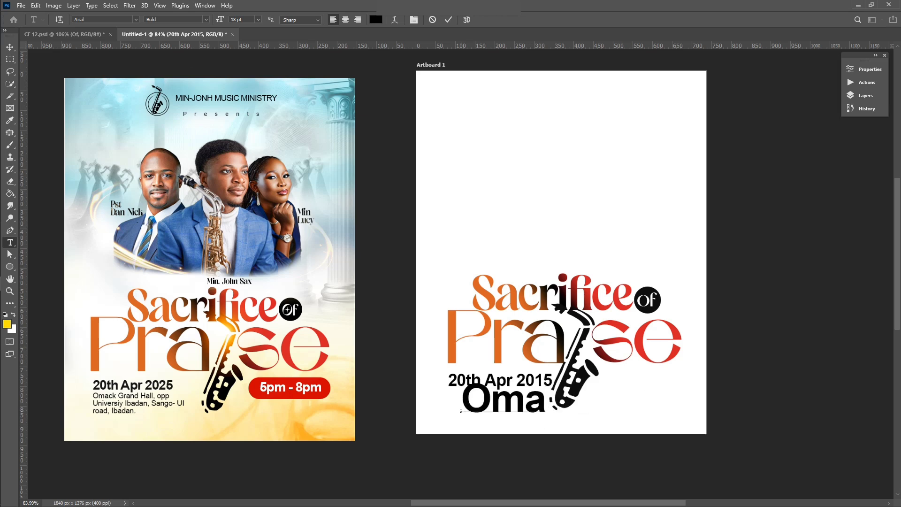
pyautogui.write('ck')
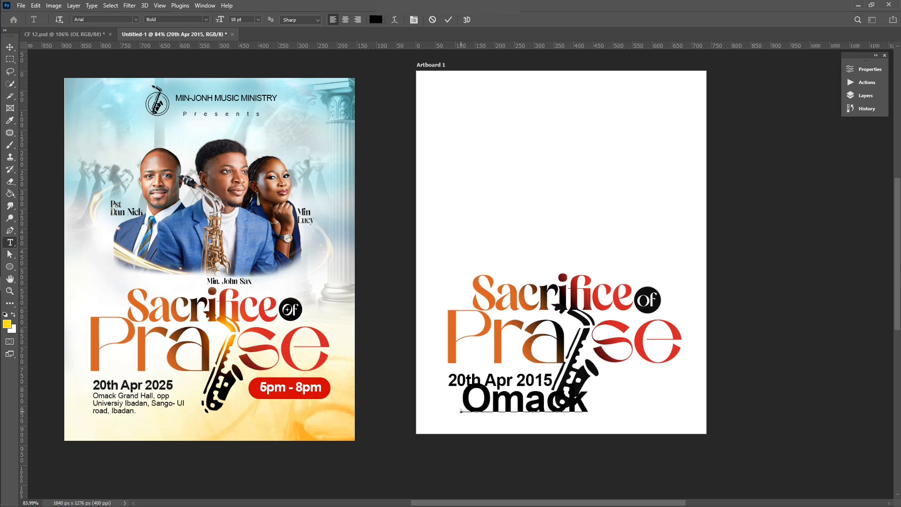
pyautogui.write(' Grand Hall, opp')
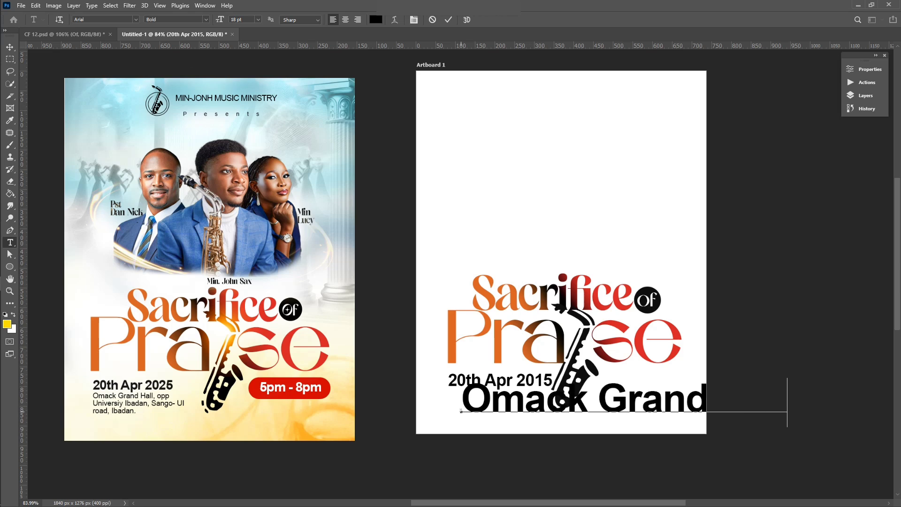
pyautogui.press('Return')
pyautogui.hotkey('ctrl', 'a')
pyautogui.click(258, 20)
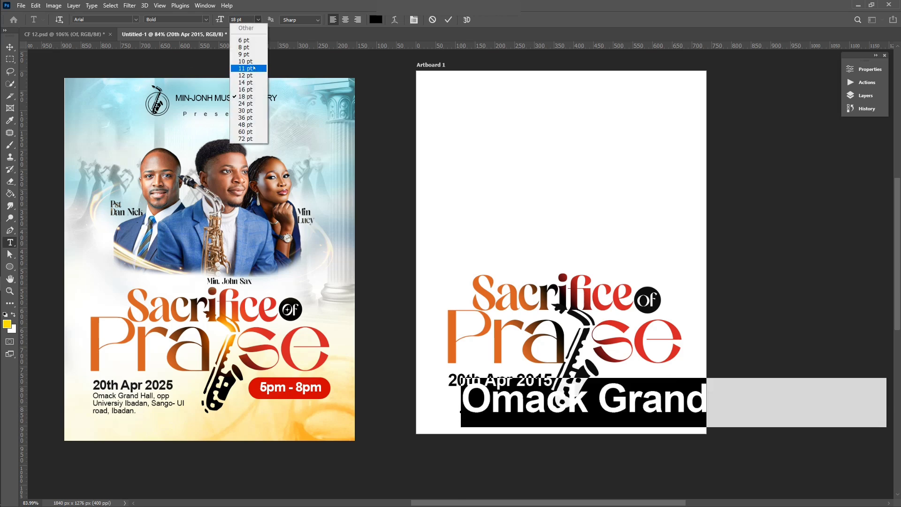
pyautogui.click(245, 59)
pyautogui.click(258, 20)
pyautogui.click(244, 42)
pyautogui.click(207, 20)
pyautogui.click(165, 29)
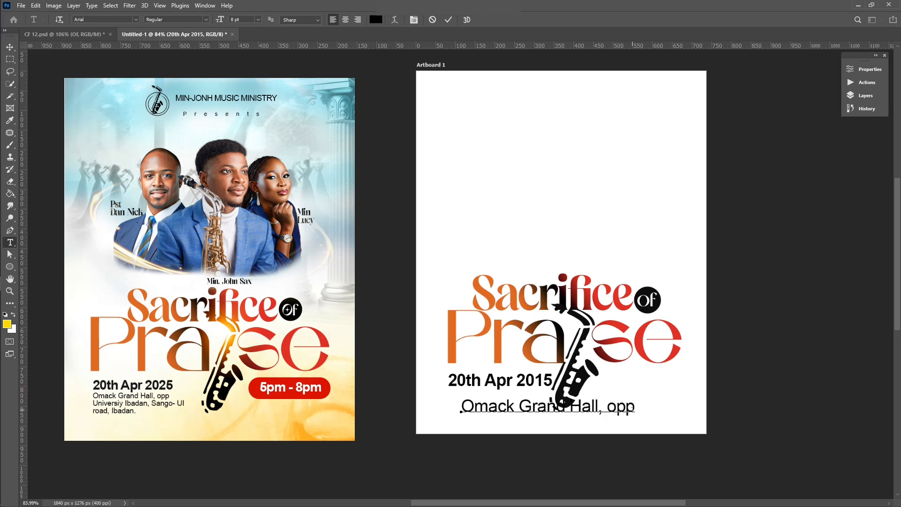
pyautogui.click(870, 69)
pyautogui.click(819, 187)
pyautogui.click(811, 194)
# Step: Add the address lines 'University Ibadan, Sango-UI' and 'road, Iadan', then commit
pyautogui.click(467, 428)
pyautogui.write('Un')
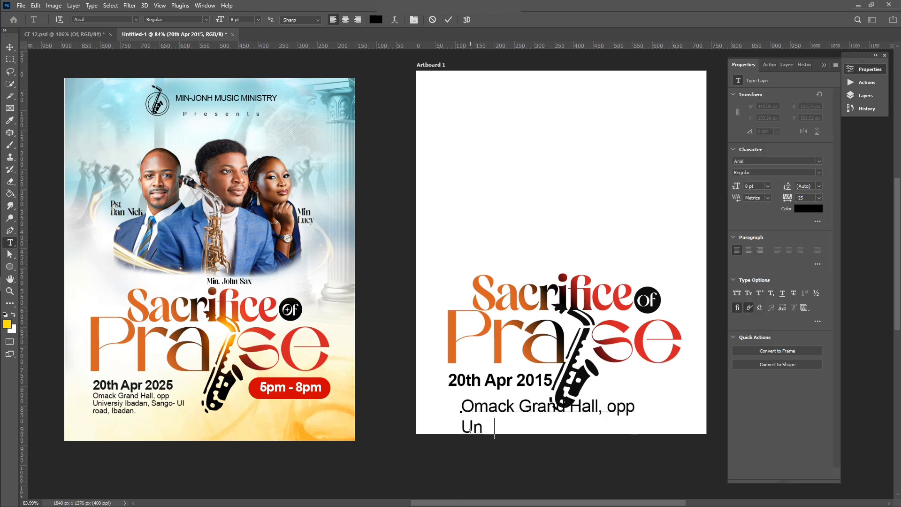
pyautogui.write('iversity Ibadan, Sango-UI')
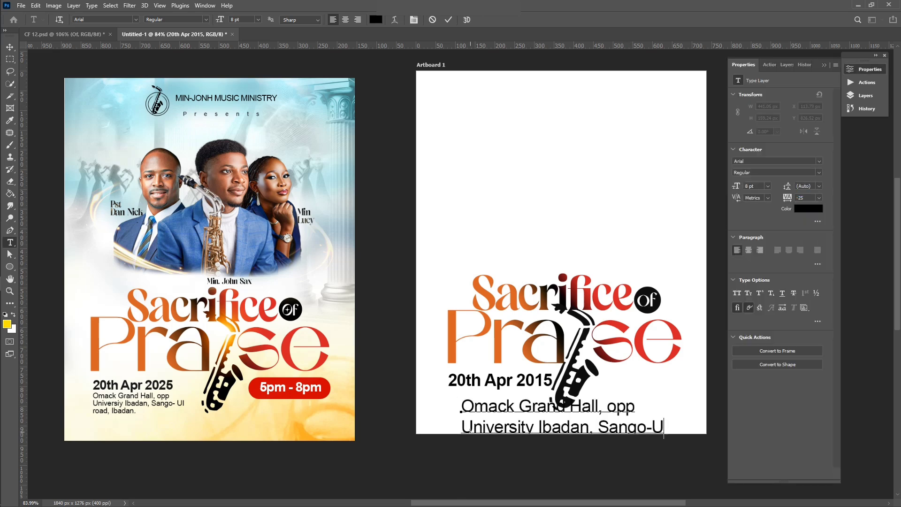
pyautogui.press('Return')
pyautogui.write('road, Iadan')
pyautogui.hotkey('ctrl', 'Return')
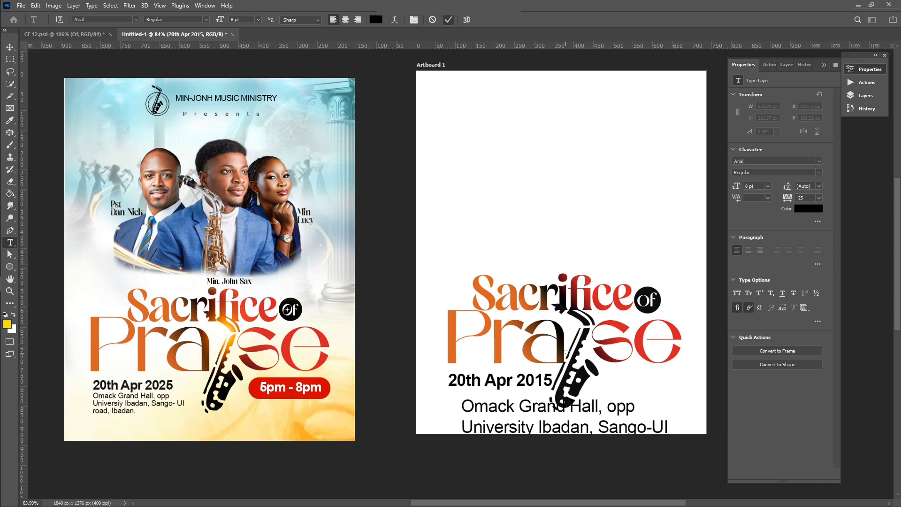
# Step: Scale the address block to about half size and fit it under the date
pyautogui.hotkey('ctrl', 't')
pyautogui.moveTo(502, 450); pyautogui.dragTo(410, 449)
pyautogui.moveTo(368, 479); pyautogui.dragTo(468, 441)
pyautogui.moveTo(508, 408); pyautogui.dragTo(473, 402)
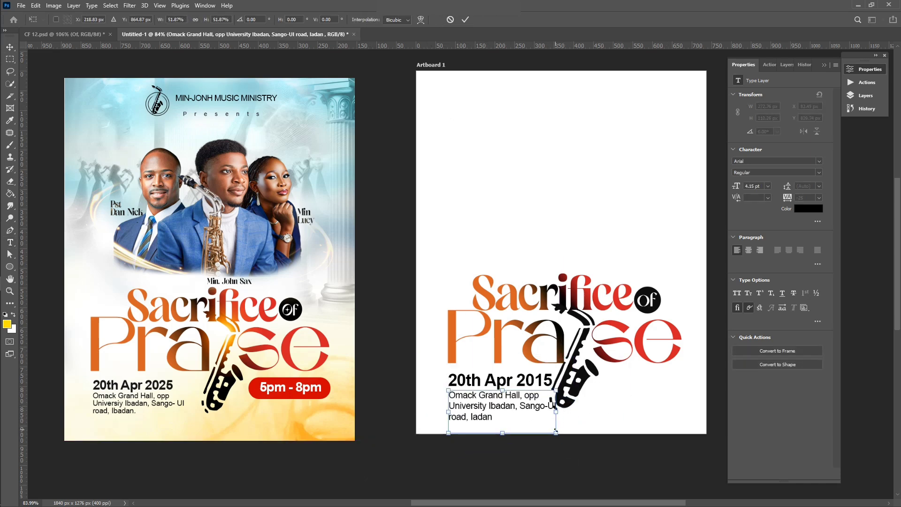
pyautogui.moveTo(556, 433); pyautogui.dragTo(541, 427)
pyautogui.press('Return')
pyautogui.hscroll(5, 506, 385)
pyautogui.click(506, 385)
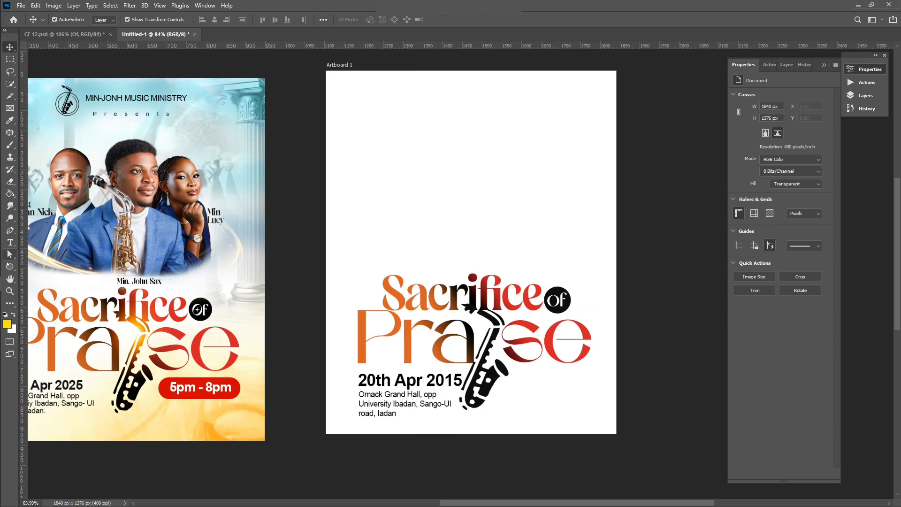
# Step: Draw a red rectangle right of the date with 33 px rounded corners and no stroke
pyautogui.rightClick(9, 266)
pyautogui.click(42, 277)
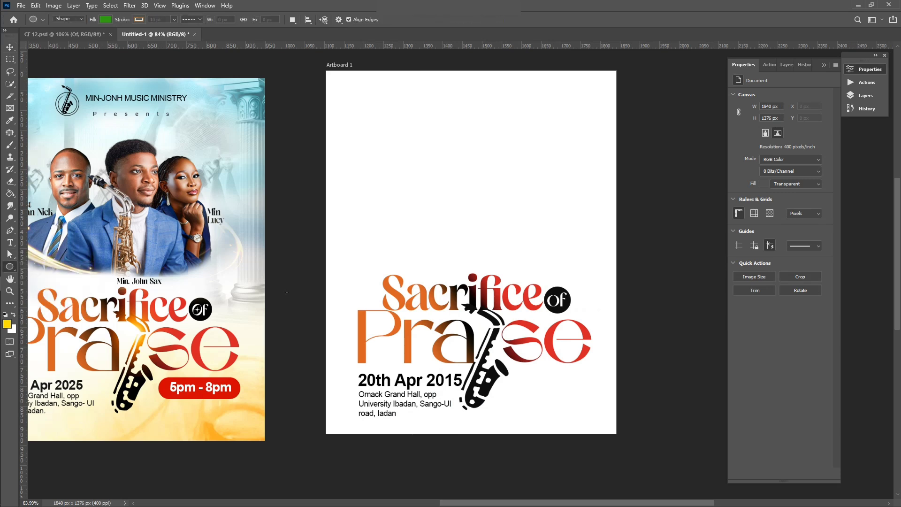
pyautogui.moveTo(515, 376)
pyautogui.mouseDown()
pyautogui.moveTo(565, 406)
pyautogui.moveTo(543, 403)
pyautogui.moveTo(587, 393)
pyautogui.moveTo(595, 401)
pyautogui.moveTo(580, 380)
pyautogui.mouseUp()
pyautogui.scroll(3, 584, 399)
pyautogui.scroll(2, 585, 400)
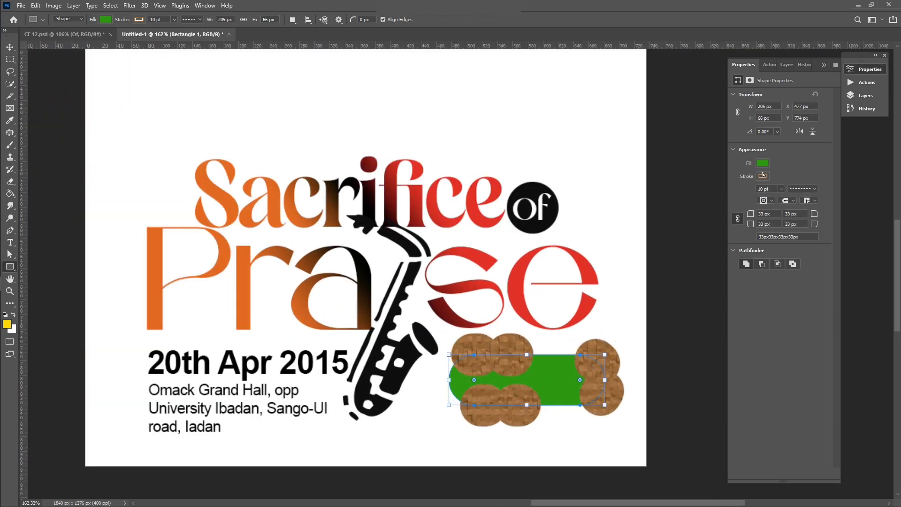
pyautogui.click(763, 163)
pyautogui.click(798, 212)
pyautogui.click(765, 177)
pyautogui.click(744, 195)
pyautogui.scroll(-5, 597, 386)
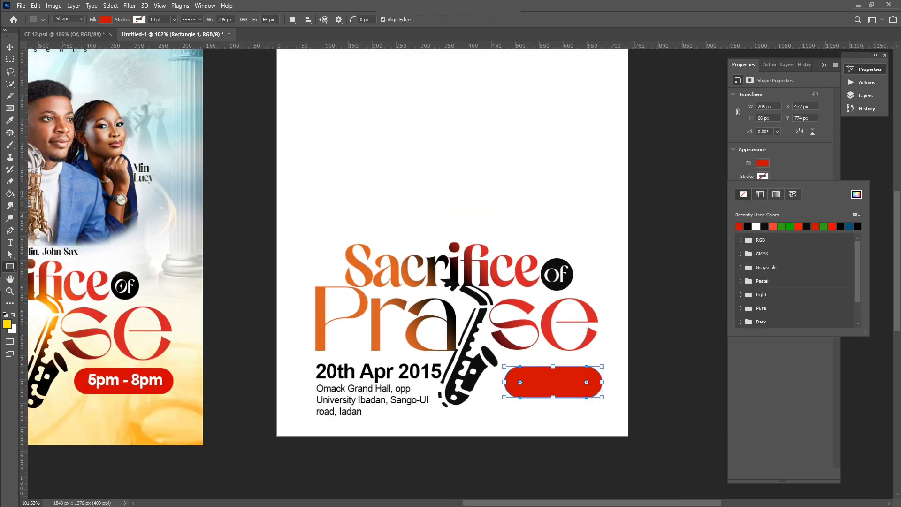
# Step: Duplicate the date text onto the red pill and retype it as '5pm-'
pyautogui.press('v')
pyautogui.click(390, 191)
pyautogui.click(368, 371)
pyautogui.moveTo(368, 371); pyautogui.dragTo(556, 371)
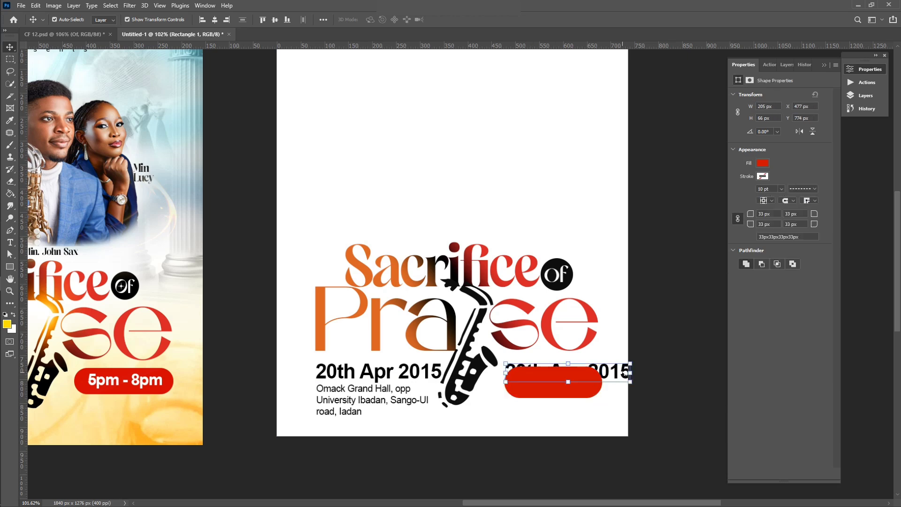
pyautogui.doubleClick(511, 371)
pyautogui.write('5pm-')
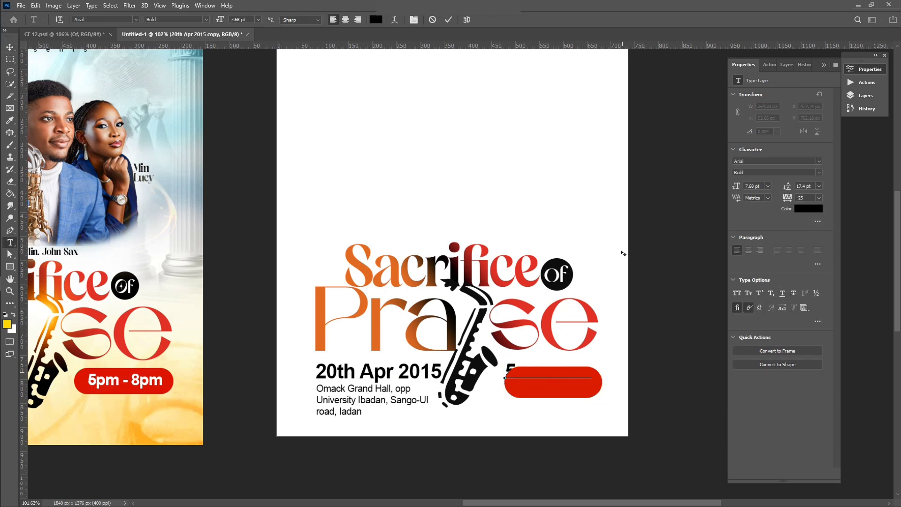
pyautogui.hotkey('ctrl', 'Return')
# Step: Make the time text white, raise its layer above the rectangle, and centre it on the pill
pyautogui.press('v')
pyautogui.click(809, 208)
pyautogui.click(620, 157)
pyautogui.click(832, 150)
pyautogui.click(866, 95)
pyautogui.moveTo(790, 189); pyautogui.dragTo(788, 142)
pyautogui.moveTo(541, 374); pyautogui.dragTo(547, 382)
pyautogui.scroll(-3, 547, 382)
pyautogui.click(645, 413)
# Step: Correct the time text to read '5pm-8pm' and commit it
pyautogui.scroll(4, 553, 385)
pyautogui.doubleClick(569, 378)
pyautogui.press('BackSpace')
pyautogui.write('8pm')
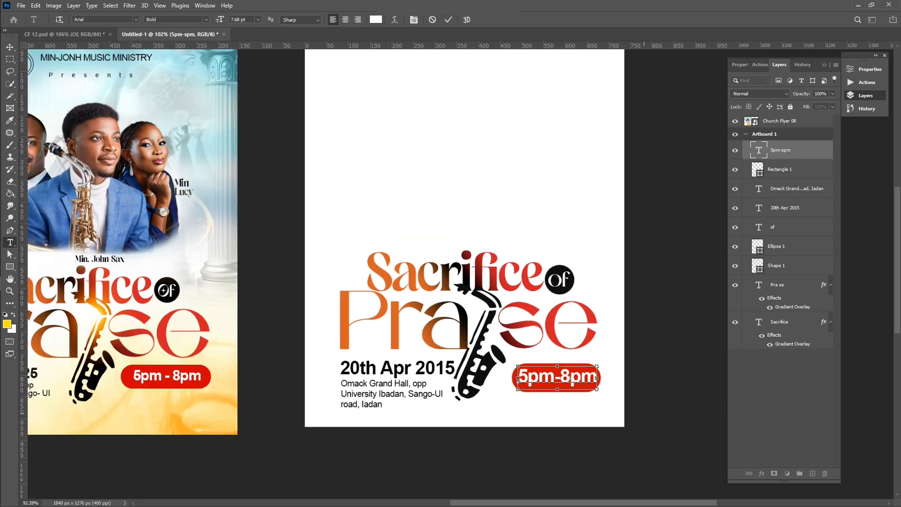
pyautogui.scroll(-3, 569, 378)
pyautogui.click(448, 20)
pyautogui.click(10, 47)
pyautogui.click(669, 301)
# Step: Drag the saxophonist portrait from the flyer images folder into the document
pyautogui.hscroll(-2, 483, 282)
pyautogui.scroll(2, 482, 282)
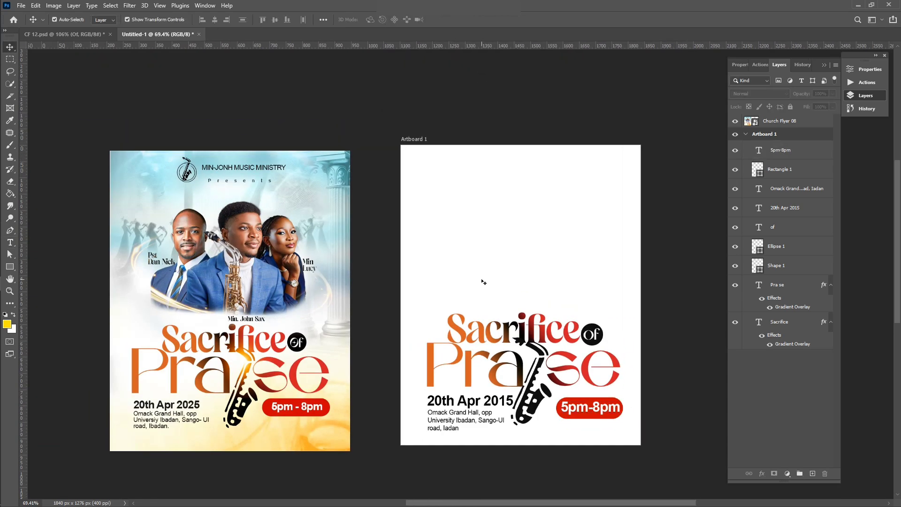
pyautogui.scroll(1, 475, 287)
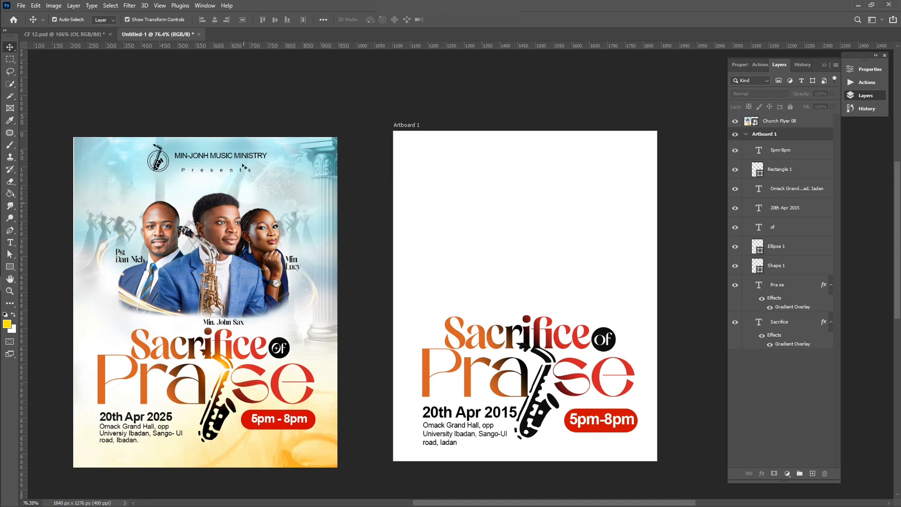
pyautogui.scroll(1, 173, 278)
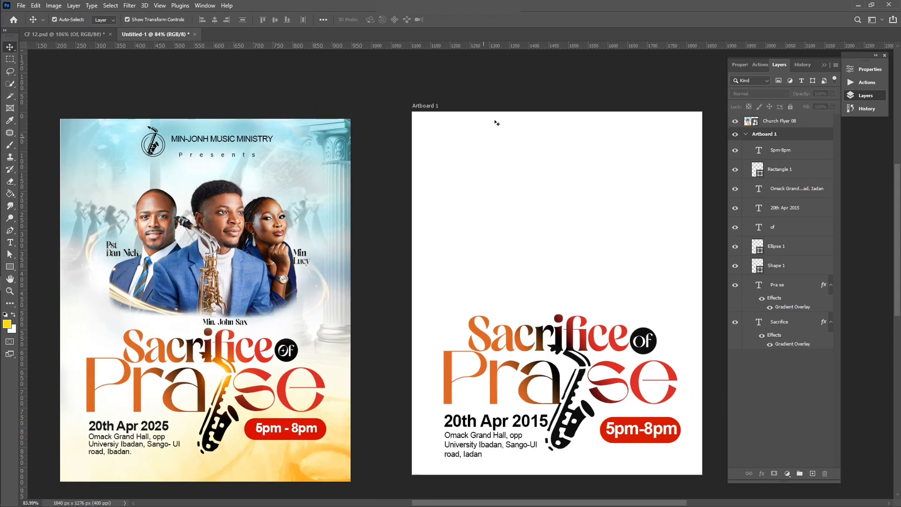
pyautogui.click(14, 218)
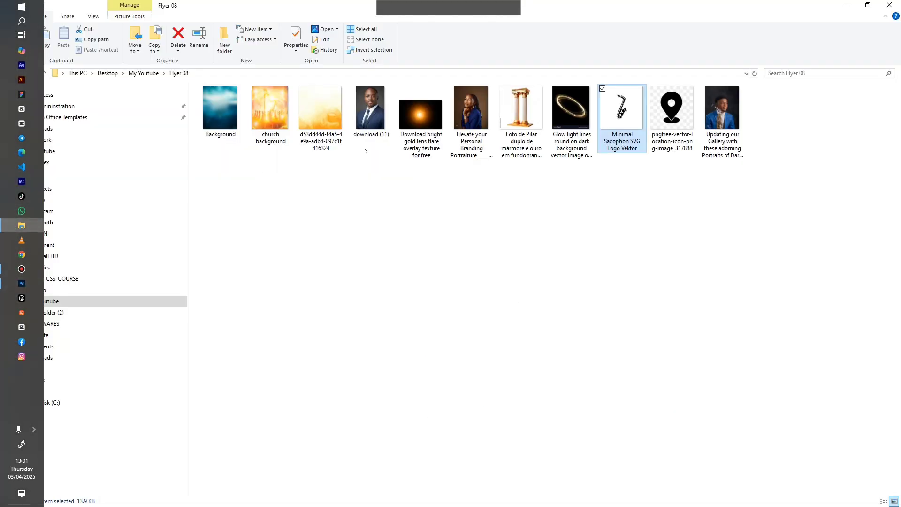
pyautogui.moveTo(722, 111); pyautogui.dragTo(534, 241)
# Step: Commit the placed saxophonist portrait and scale it down within Artboard 1's upper area
pyautogui.press('Return')
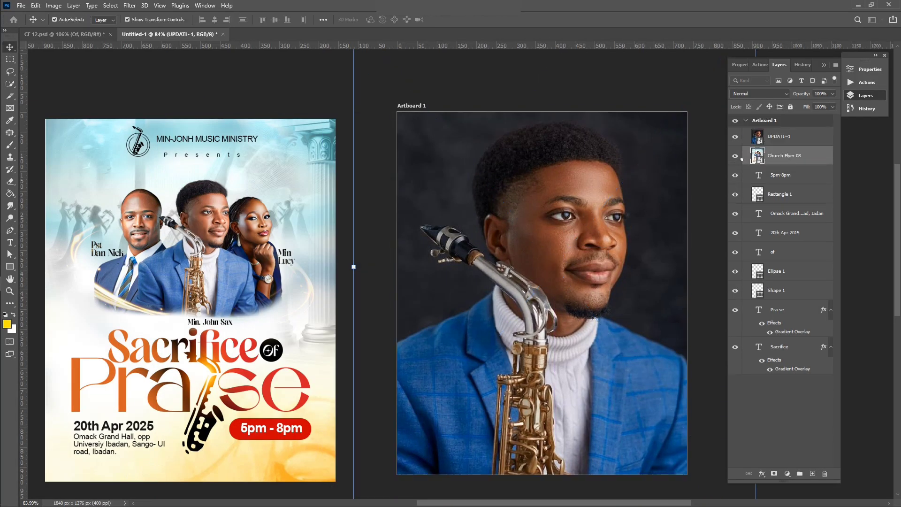
pyautogui.scroll(-5, 575, 230)
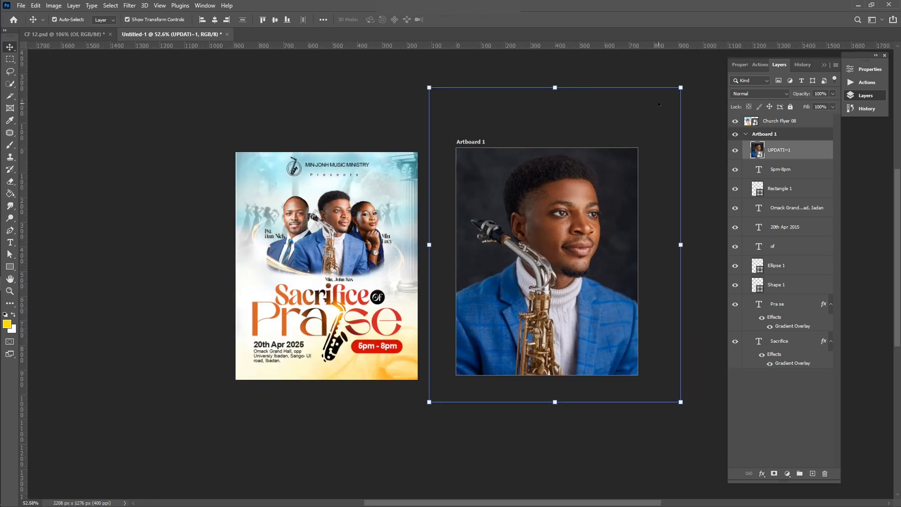
pyautogui.moveTo(681, 88); pyautogui.dragTo(610, 175)
pyautogui.scroll(5, 609, 175)
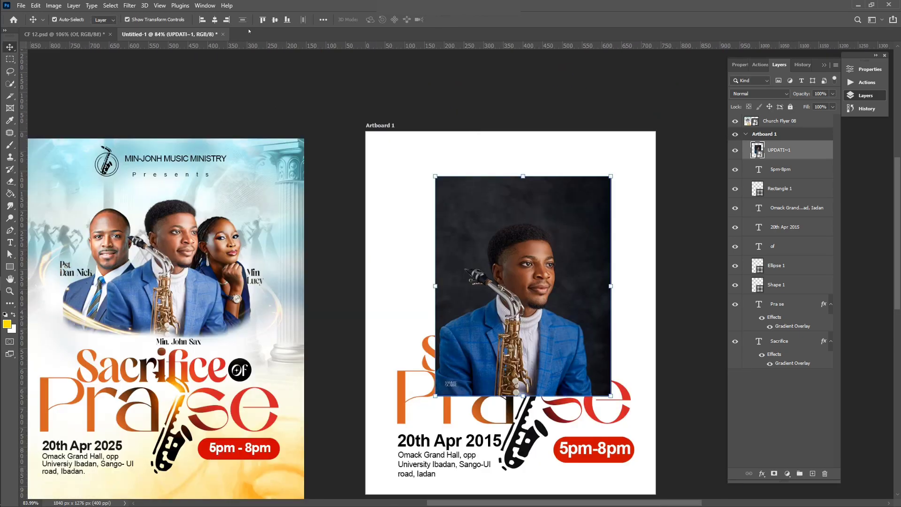
# Step: Select the saxophonist with Select > Subject and copy him onto a new layer
pyautogui.click(111, 5)
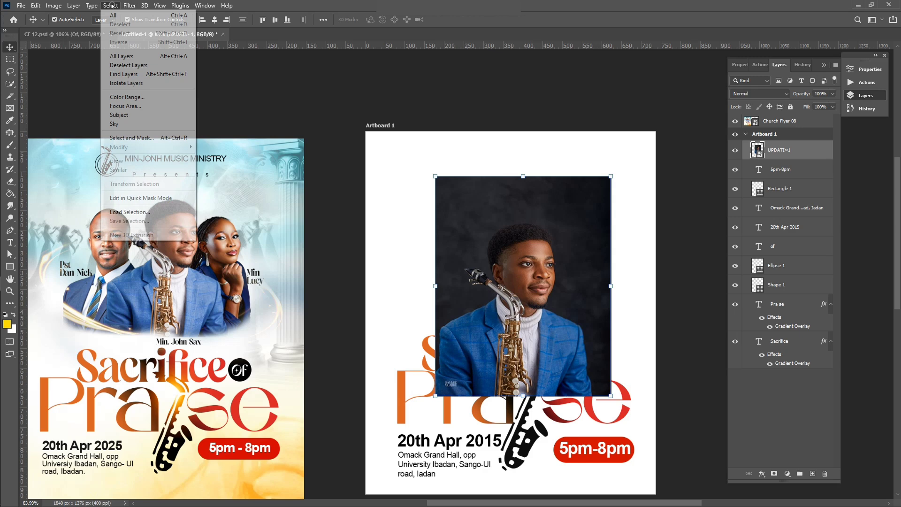
pyautogui.click(136, 115)
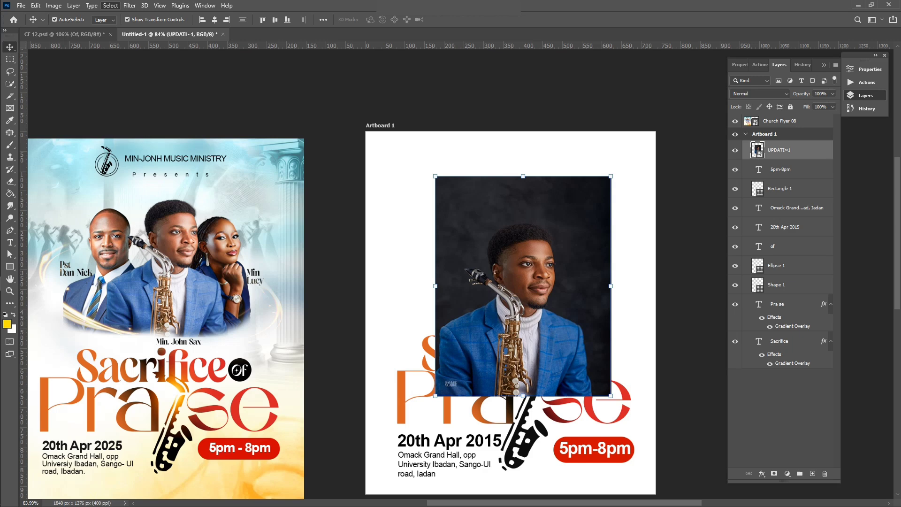
pyautogui.hscroll(-3, 496, 272)
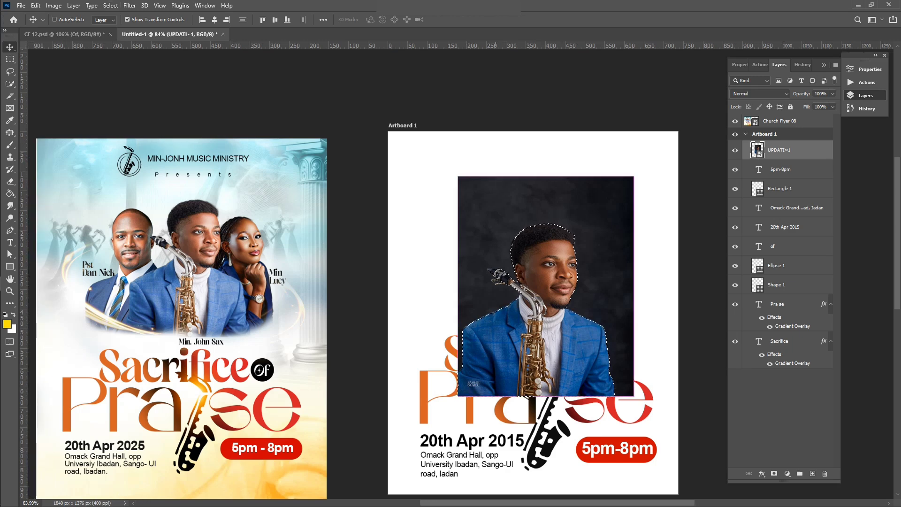
pyautogui.hotkey('ctrl', 'j')
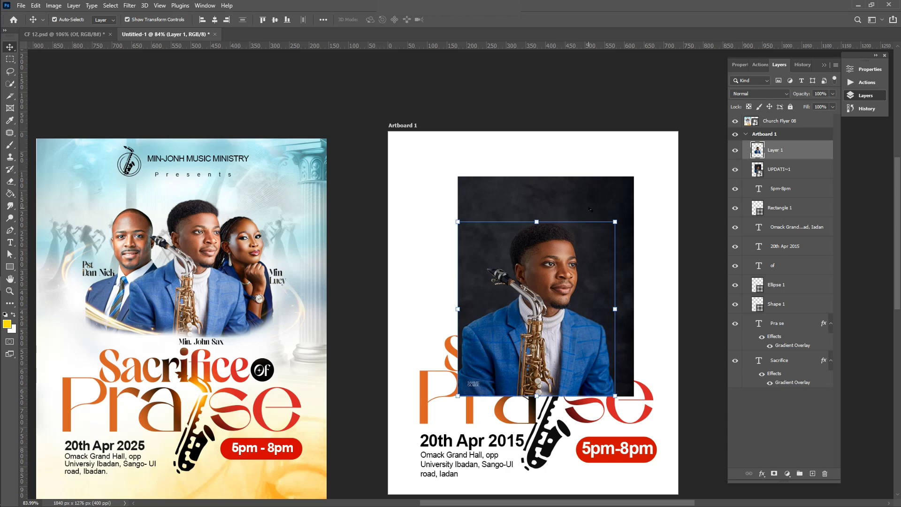
# Step: Undo deleting the original photo and undo the copy, returning to the saxophonist selection
pyautogui.click(589, 209)
pyautogui.press('Delete')
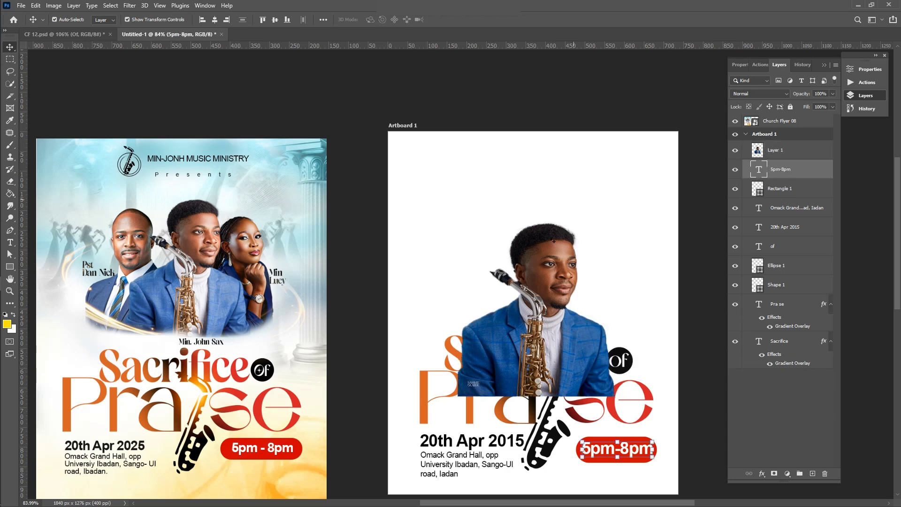
pyautogui.hotkey('ctrl', 'z')
pyautogui.scroll(2, 534, 294)
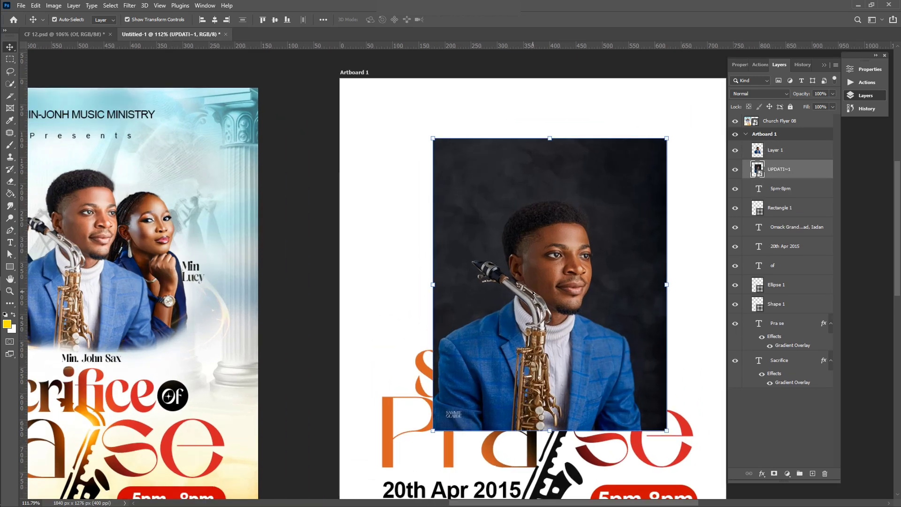
pyautogui.scroll(-1, 534, 294)
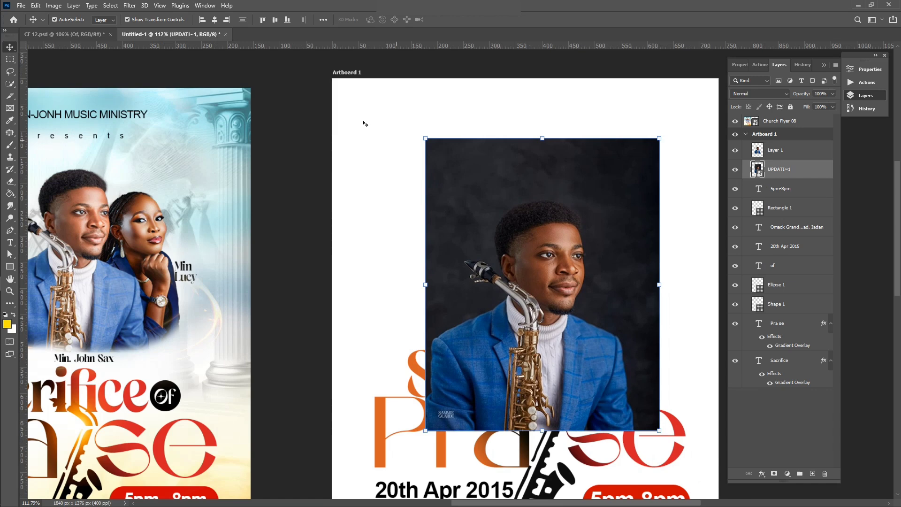
pyautogui.hotkey('ctrl', 'z')
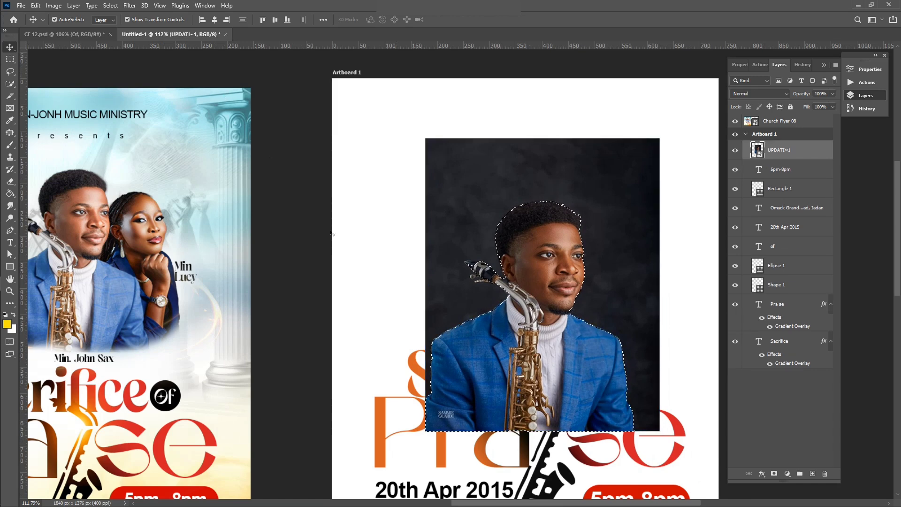
# Step: Refine the selection, copy the saxophonist to Layer 1, and delete the dark-background UPDATI~1 photo
pyautogui.click(9, 83)
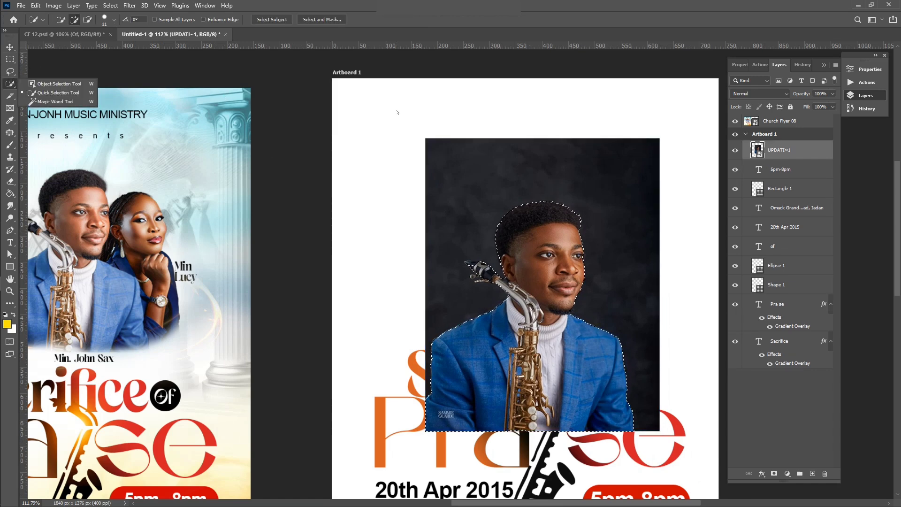
pyautogui.scroll(3, 449, 207)
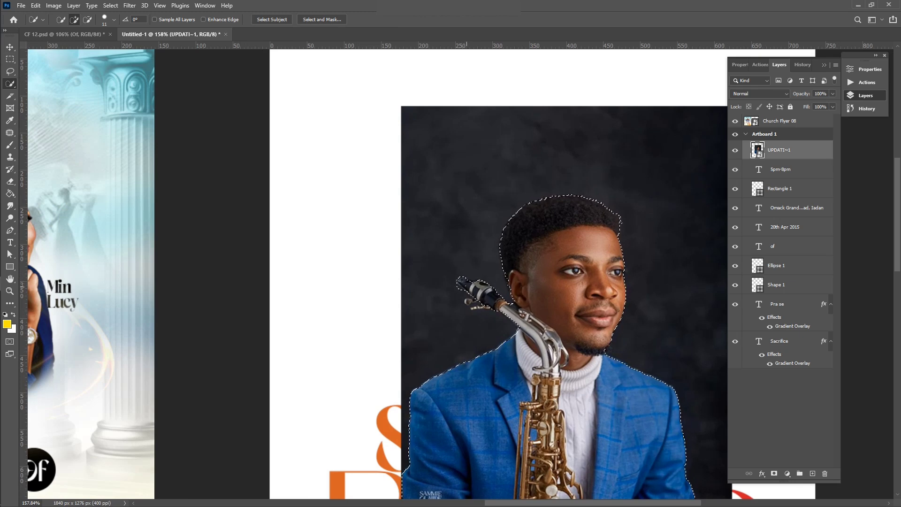
pyautogui.hotkey('ctrl', '0')
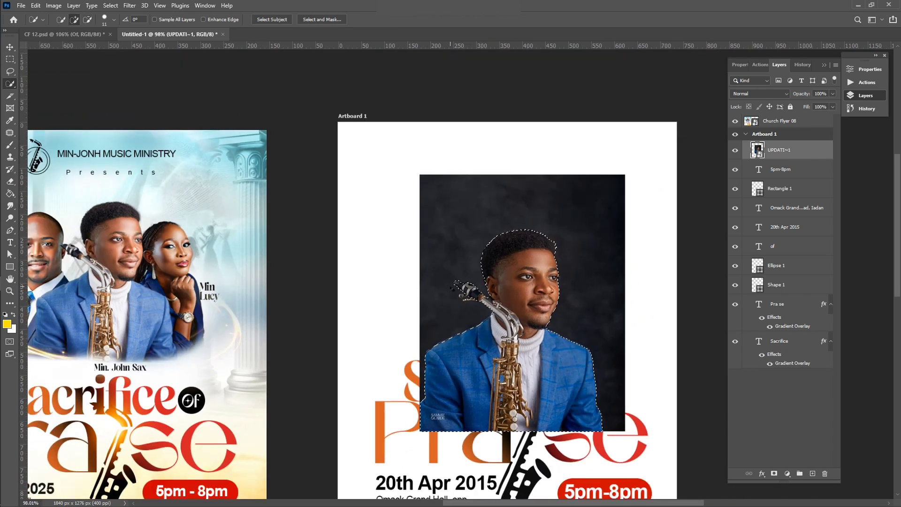
pyautogui.hotkey('ctrl', 'j')
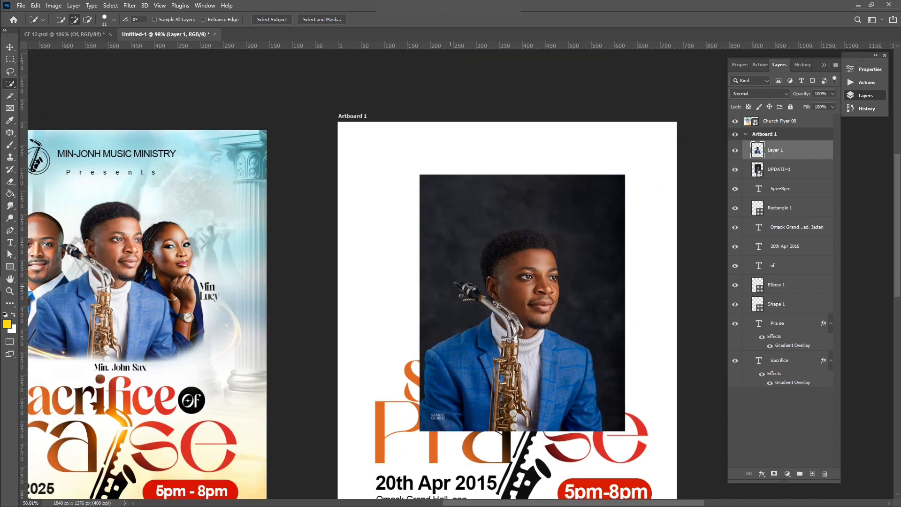
pyautogui.click(775, 170)
pyautogui.press('Delete')
pyautogui.scroll(-3, 483, 293)
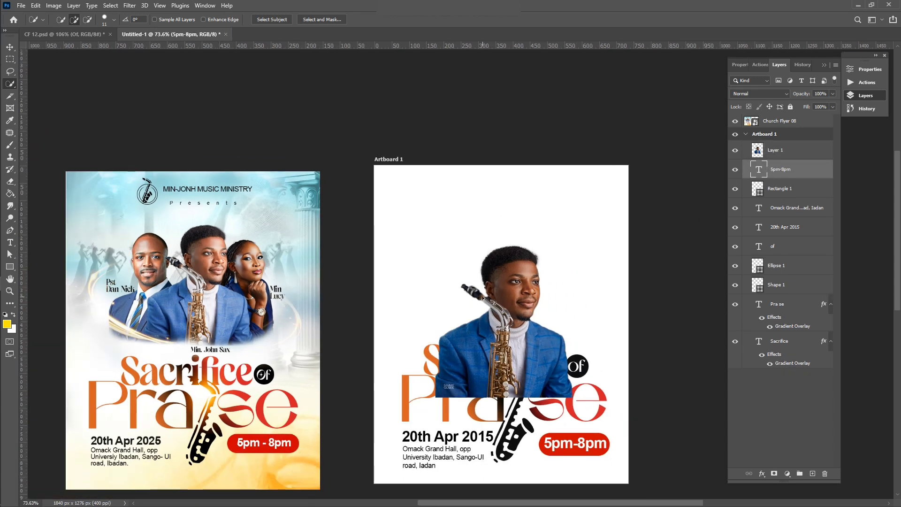
# Step: Move the saxophonist cut-out up and scale it to about 81%, centred above the title
pyautogui.press('v')
pyautogui.moveTo(513, 327); pyautogui.dragTo(512, 276)
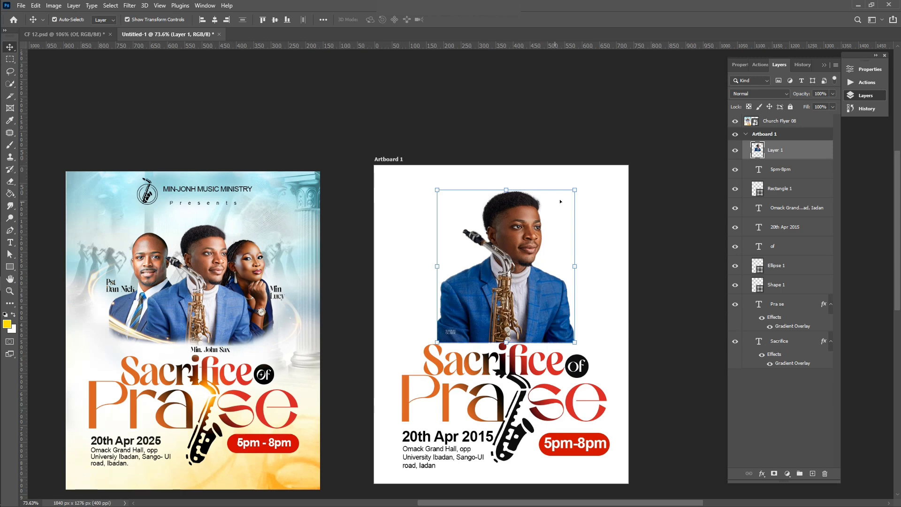
pyautogui.moveTo(573, 193); pyautogui.dragTo(563, 206)
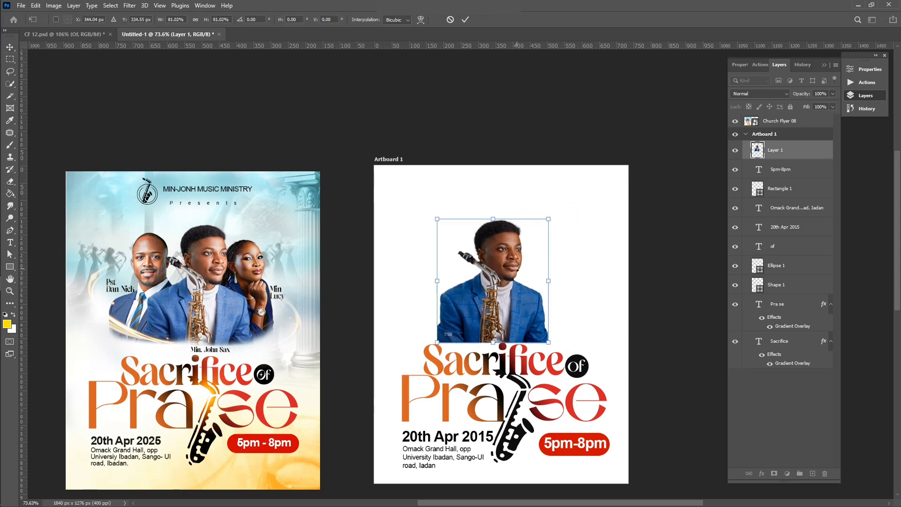
pyautogui.moveTo(516, 256); pyautogui.dragTo(524, 268)
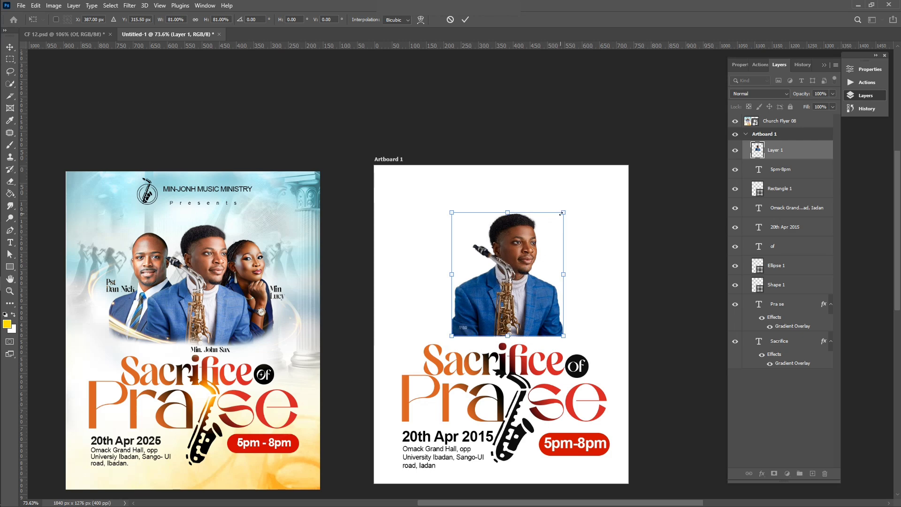
pyautogui.moveTo(561, 214); pyautogui.dragTo(559, 219)
pyautogui.press('Return')
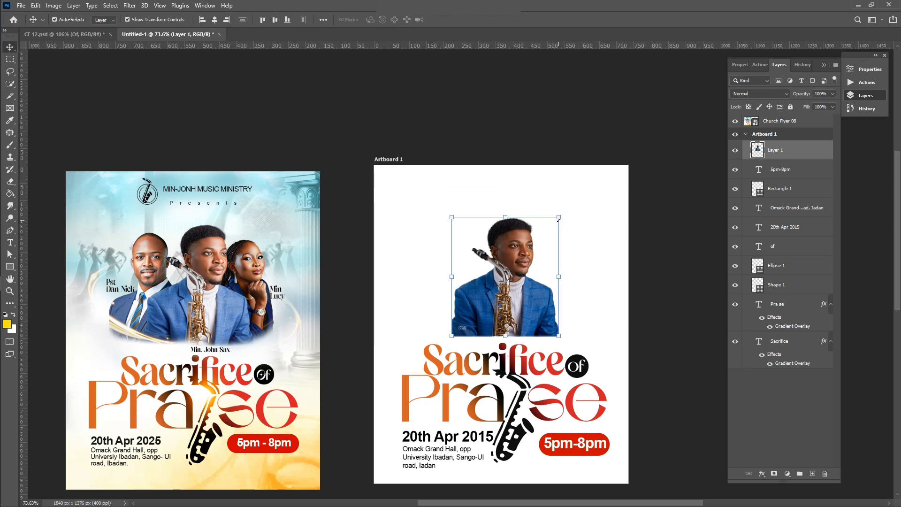
pyautogui.click(440, 135)
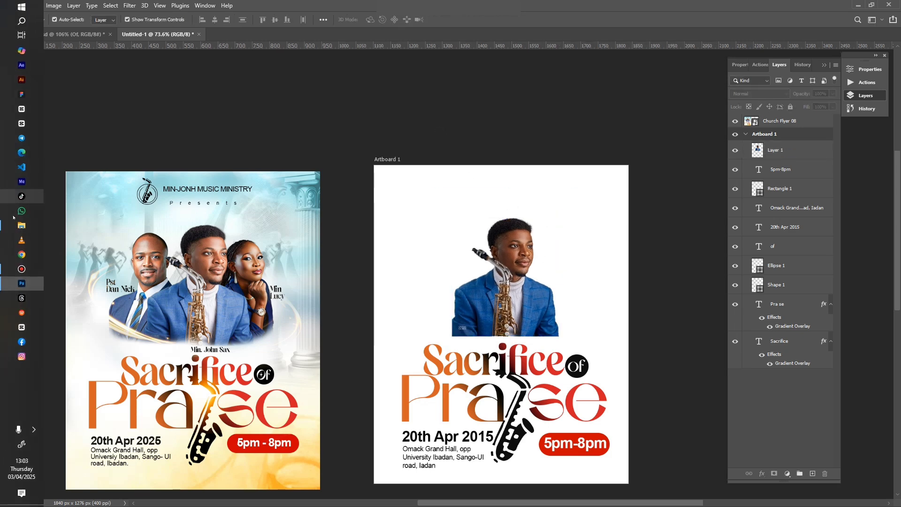
# Step: Drag the woman's portrait from the Flyer 08 folder into Photoshop
pyautogui.click(22, 224)
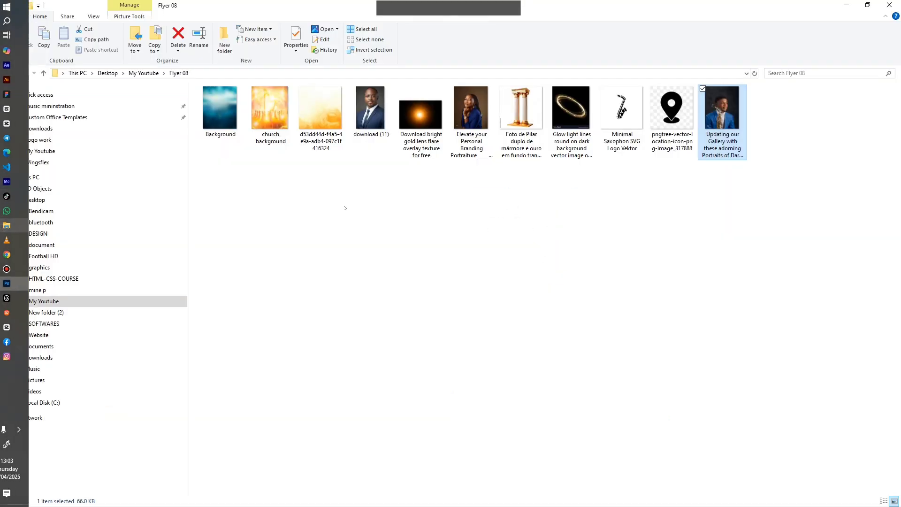
pyautogui.click(471, 112)
pyautogui.moveTo(471, 114); pyautogui.dragTo(413, 300)
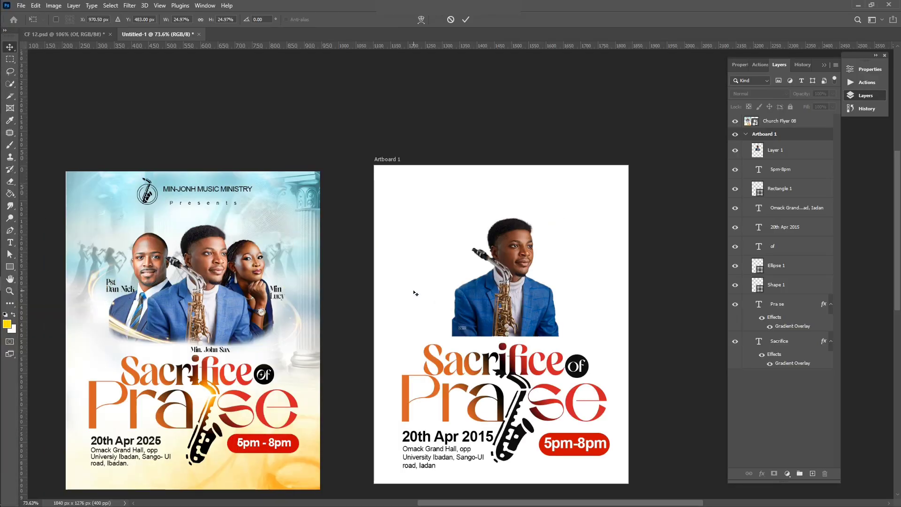
# Step: Move the placed ELEVAT~1 woman's portrait onto the flyer and commit it
pyautogui.scroll(-3, 364, 281)
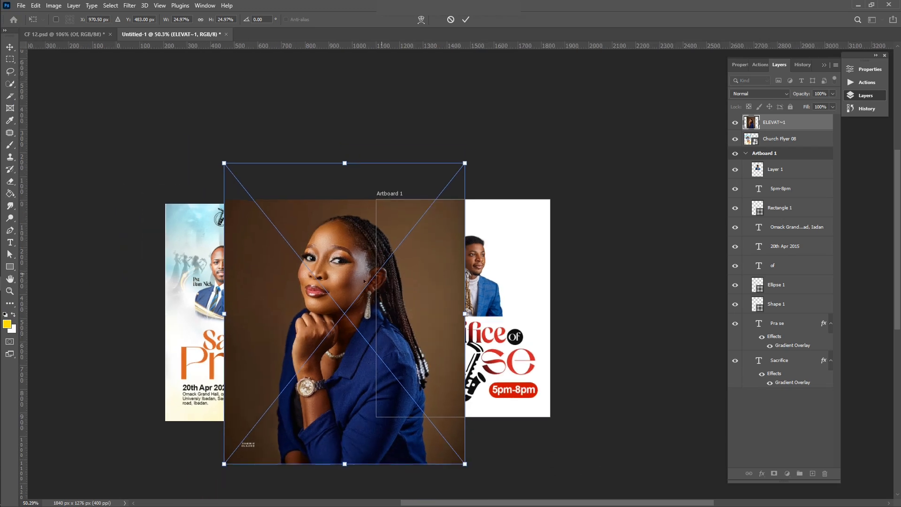
pyautogui.moveTo(327, 291); pyautogui.dragTo(443, 268)
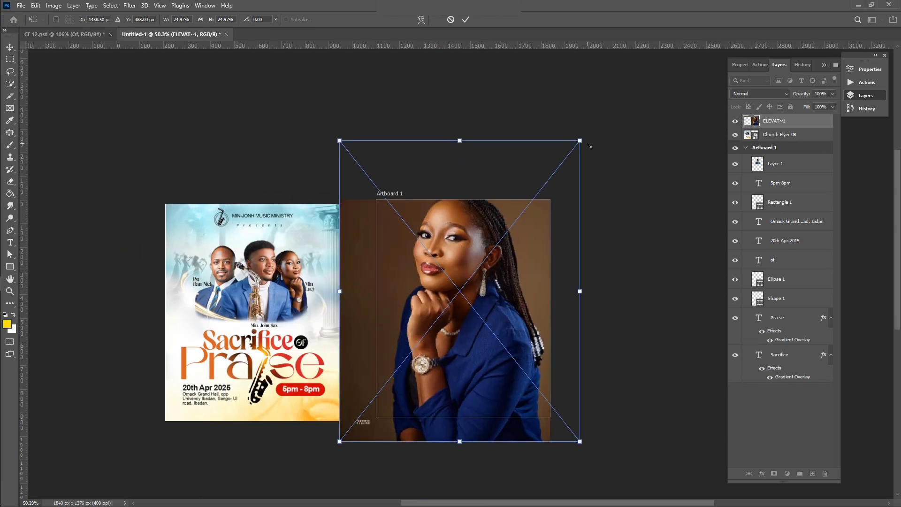
pyautogui.press('Return')
pyautogui.scroll(3, 453, 211)
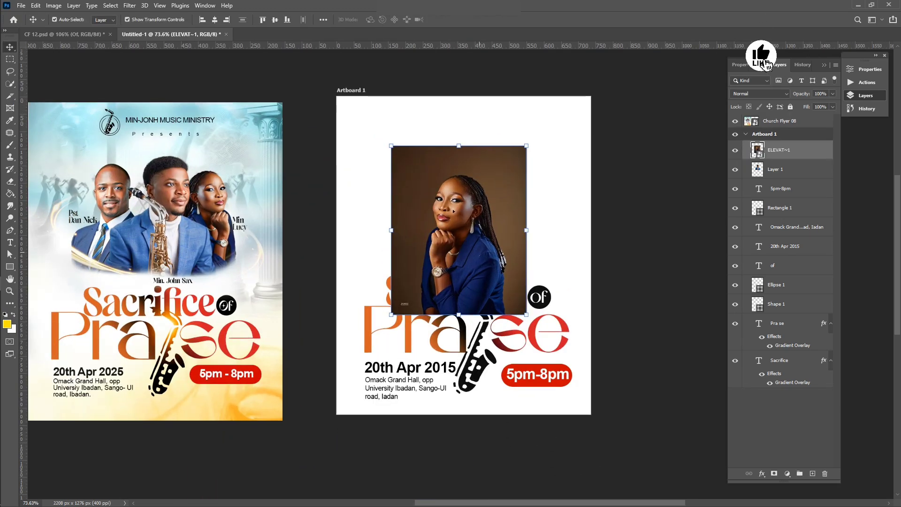
# Step: Cut the woman out with Select Subject onto Layer 2, tilt her slightly, and delete the brown-background photo
pyautogui.click(111, 5)
pyautogui.click(122, 115)
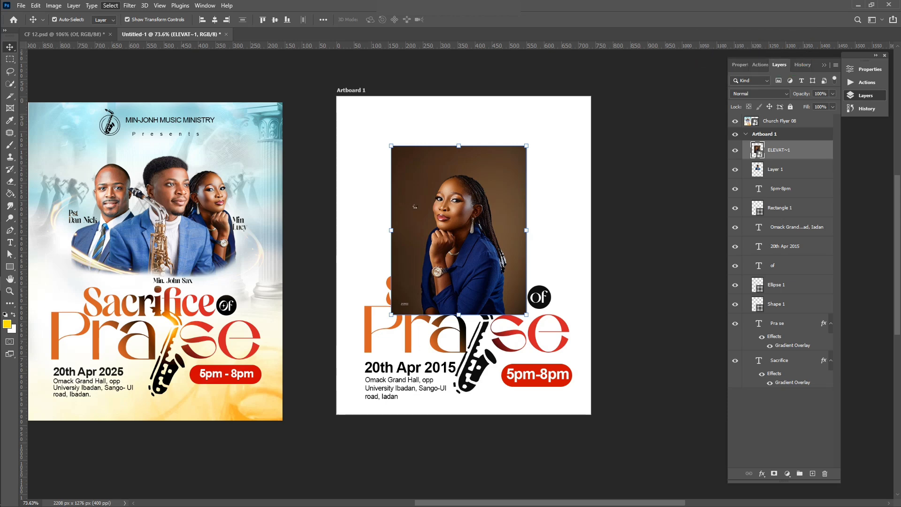
pyautogui.hotkey('ctrl', 'j')
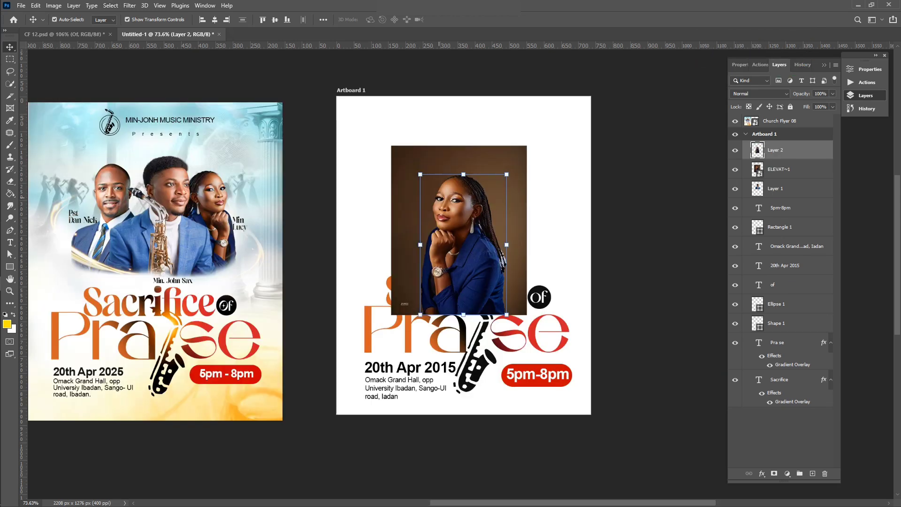
pyautogui.hotkey('ctrl', 't')
pyautogui.moveTo(521, 149); pyautogui.dragTo(546, 127)
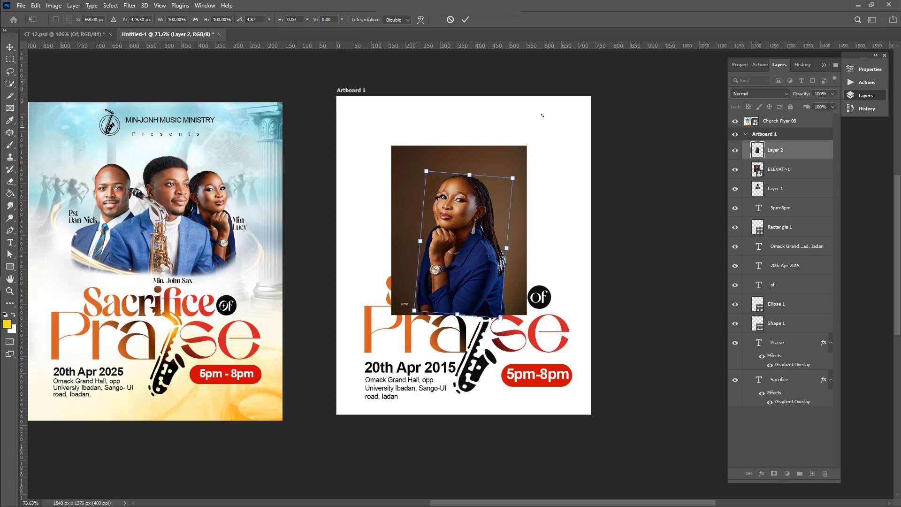
pyautogui.click(465, 20)
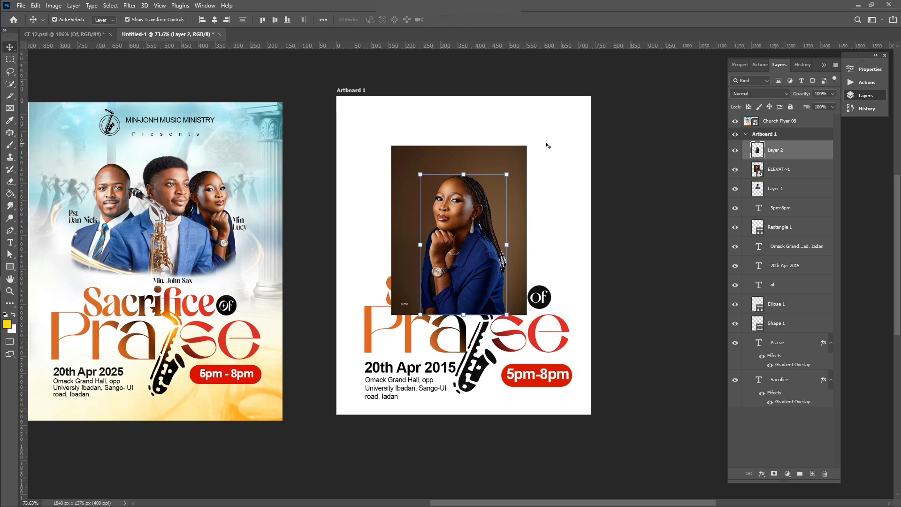
pyautogui.click(524, 151)
pyautogui.press('Delete')
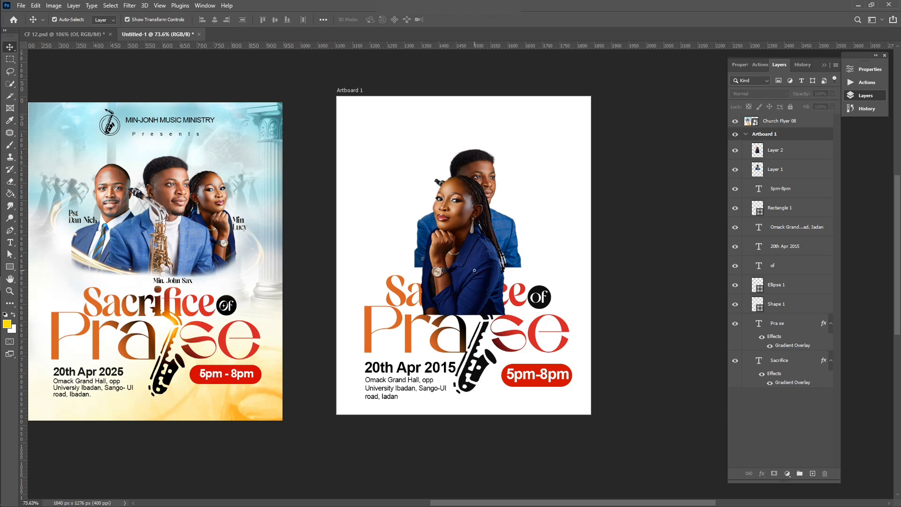
# Step: Move the woman cut-out up and right and shrink her so her base aligns with the saxophonist's
pyautogui.moveTo(439, 307); pyautogui.dragTo(490, 280)
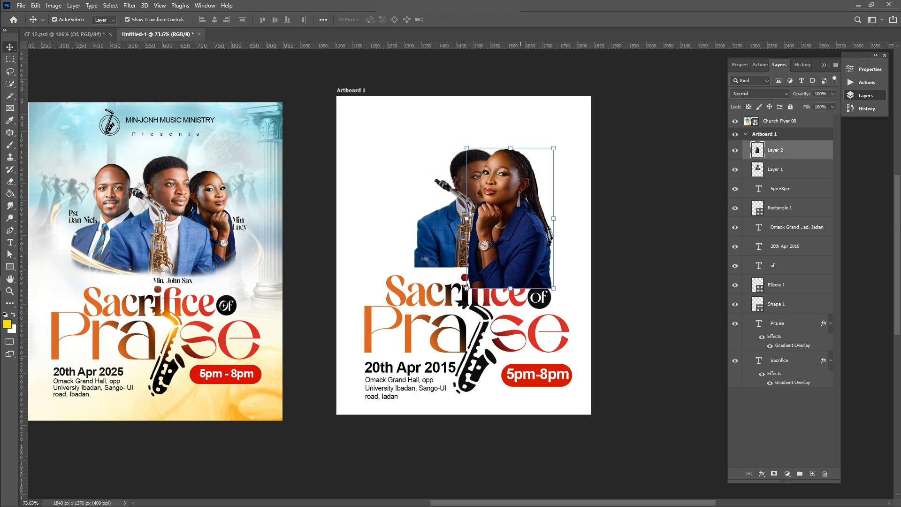
pyautogui.hotkey('ctrl', 't')
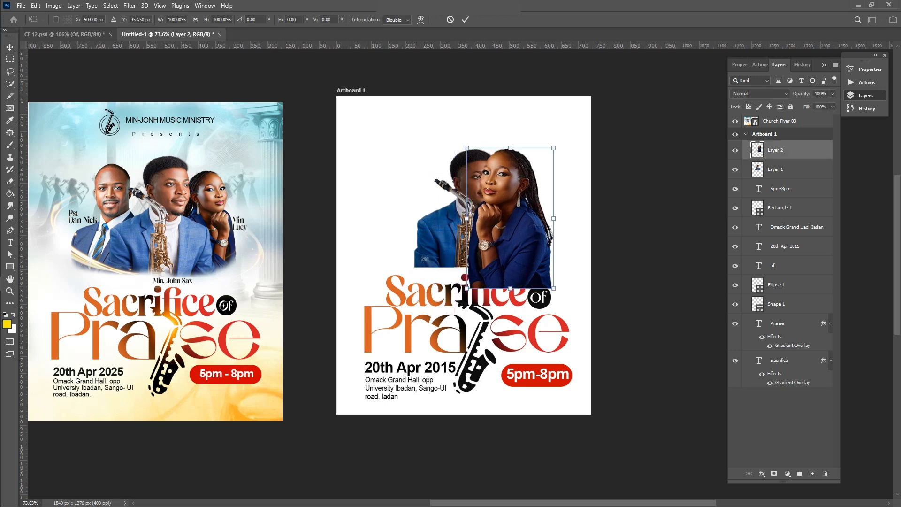
pyautogui.moveTo(466, 288); pyautogui.dragTo(489, 254)
pyautogui.moveTo(527, 216); pyautogui.dragTo(521, 229)
pyautogui.press('Return')
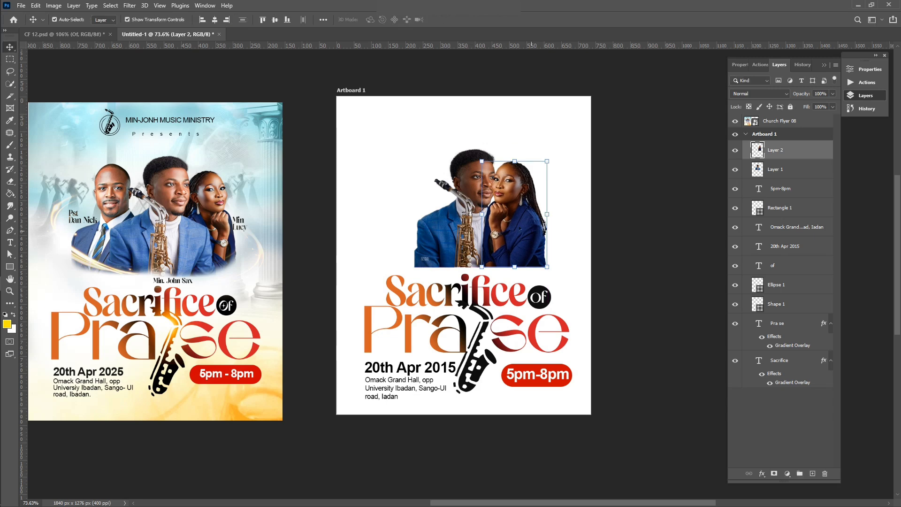
# Step: Flip the woman horizontally and place Layer 2 below the saxophonist's Layer 1
pyautogui.click(36, 5)
pyautogui.moveTo(70, 221)
pyautogui.click(188, 393)
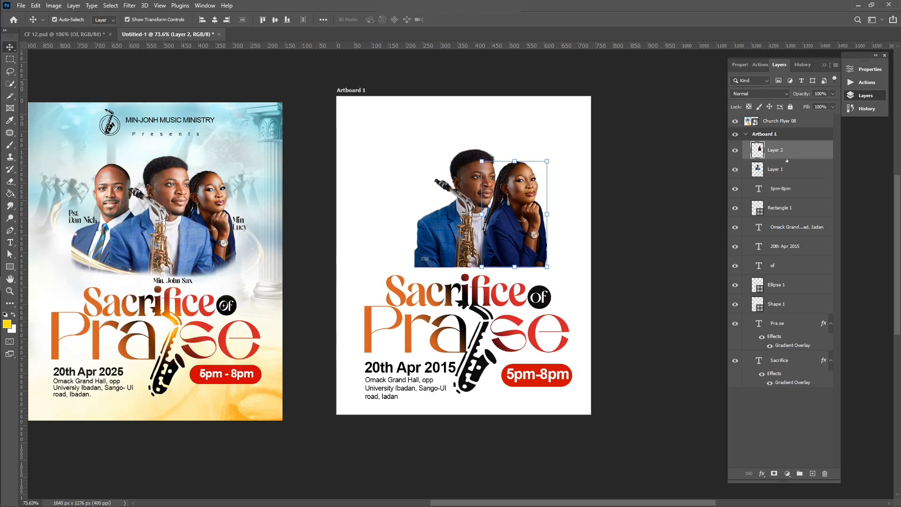
pyautogui.moveTo(787, 160); pyautogui.dragTo(784, 181)
pyautogui.click(548, 230)
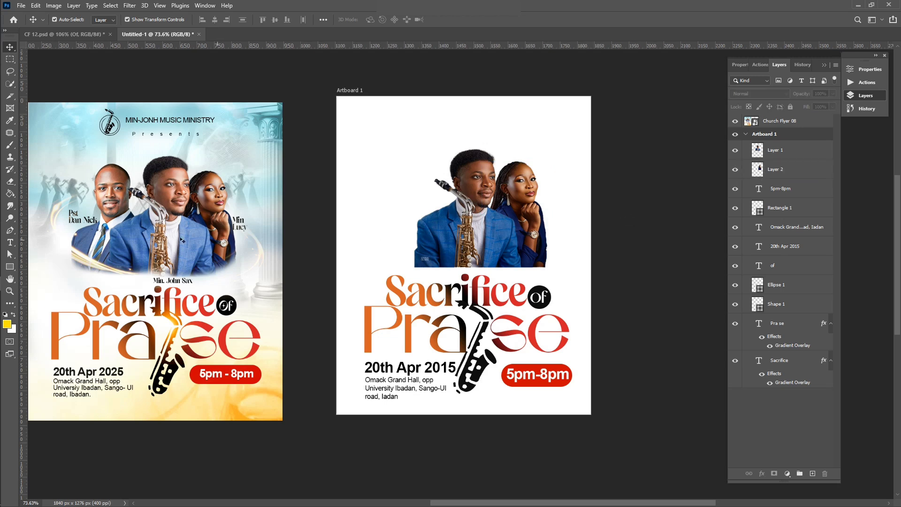
# Step: Drag the 'download (11)' suited man's portrait from the Flyer 08 folder into Photoshop
pyautogui.click(17, 227)
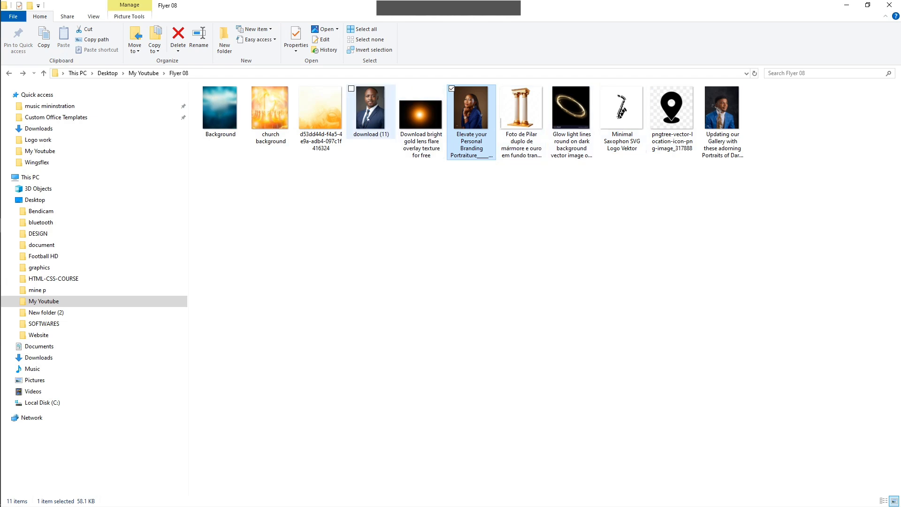
pyautogui.click(368, 119)
pyautogui.moveTo(368, 119); pyautogui.dragTo(479, 270)
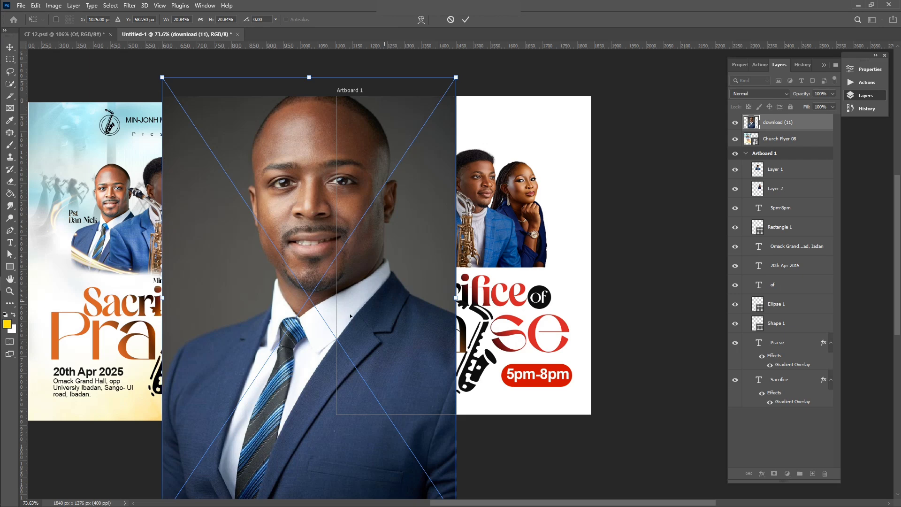
# Step: Shrink the placed 'download (11)' portrait, move it left onto the flyer, and commit
pyautogui.moveTo(304, 328); pyautogui.dragTo(486, 280)
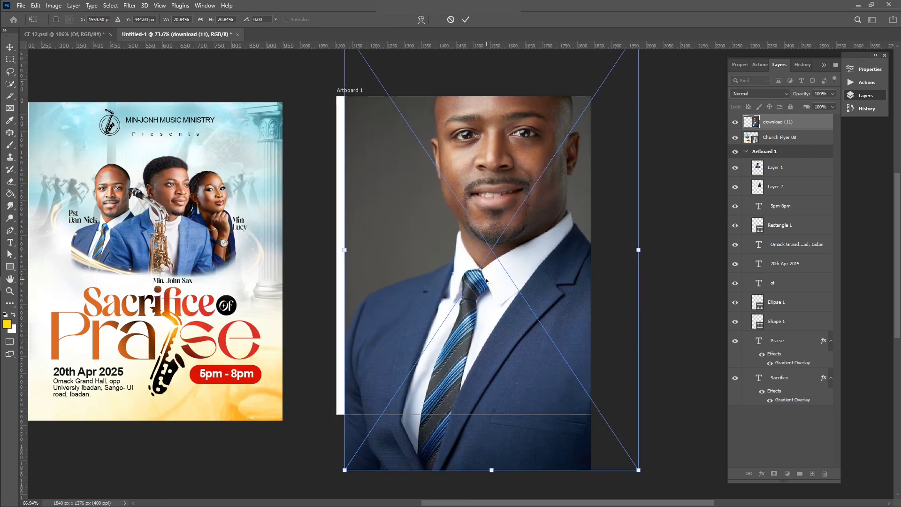
pyautogui.scroll(-2, 488, 267)
pyautogui.moveTo(612, 72); pyautogui.dragTo(536, 186)
pyautogui.scroll(1, 525, 180)
pyautogui.scroll(5, 525, 180)
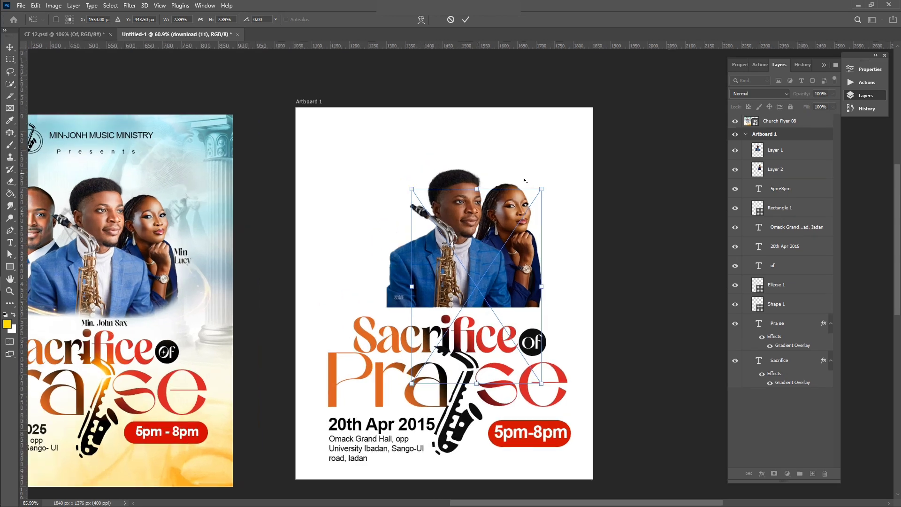
pyautogui.moveTo(500, 273); pyautogui.dragTo(416, 261)
pyautogui.press('Return')
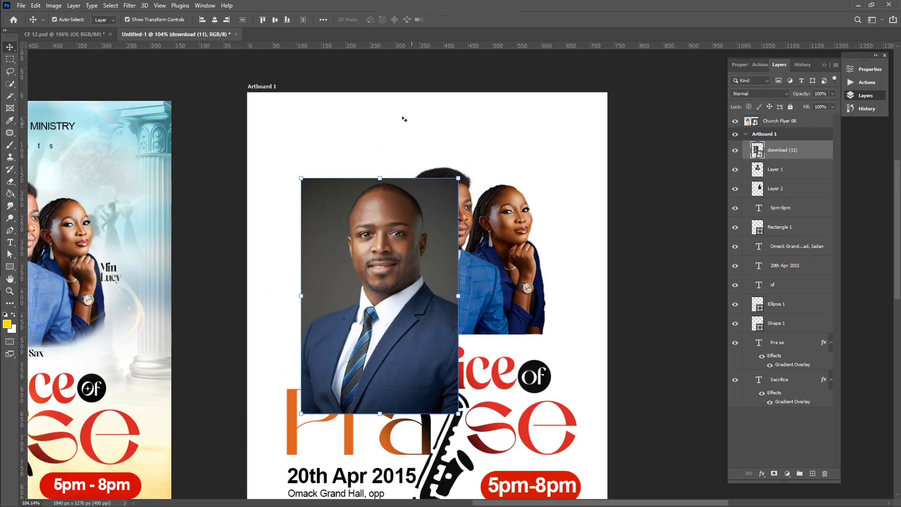
# Step: Cut the suited man out with Select Subject onto Layer 3 and delete the 'download (11)' layer
pyautogui.click(110, 5)
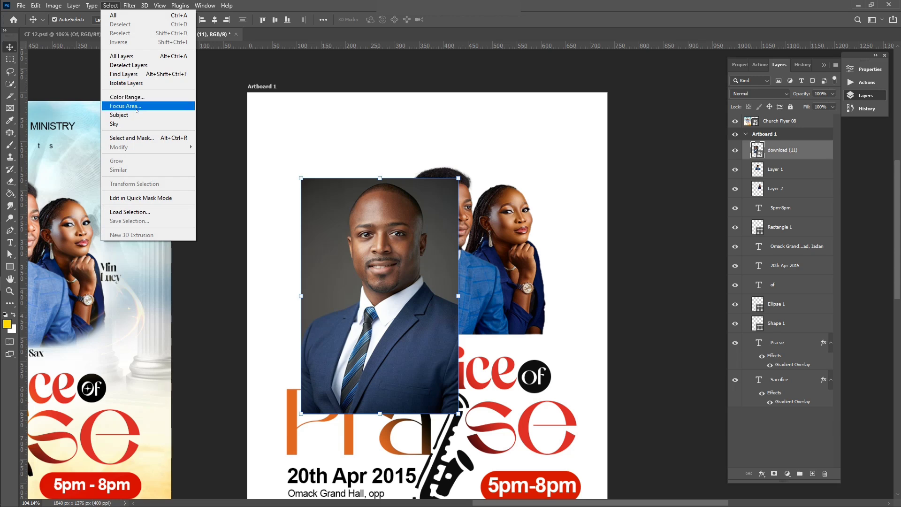
pyautogui.click(135, 115)
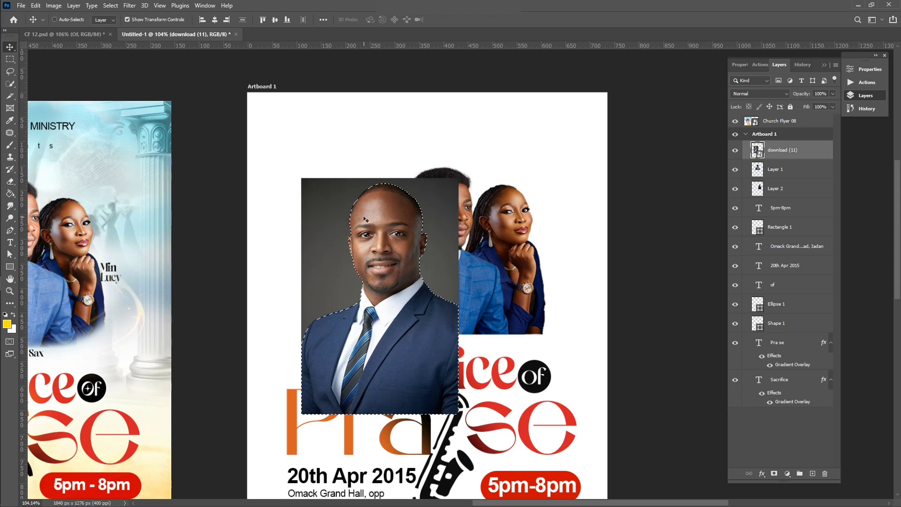
pyautogui.hotkey('ctrl', 'j')
pyautogui.click(801, 169)
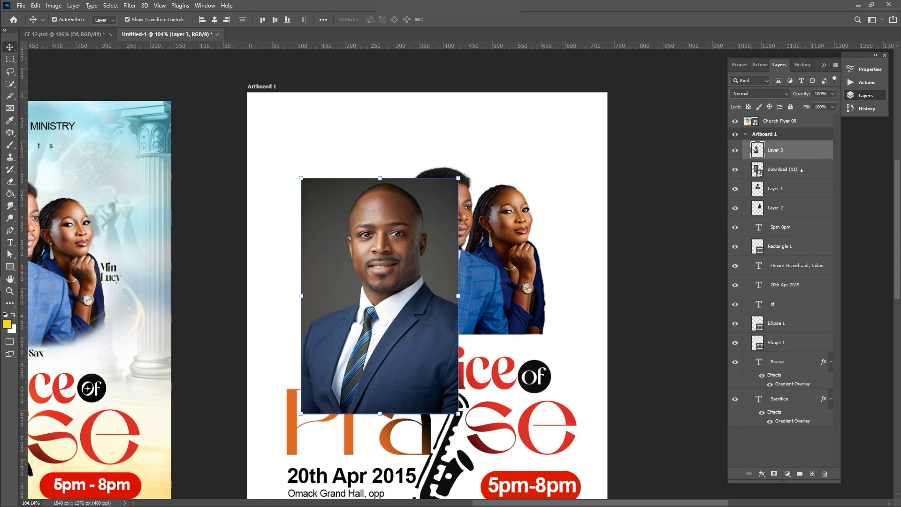
pyautogui.press('Delete')
pyautogui.click(449, 334)
pyautogui.scroll(-3, 390, 377)
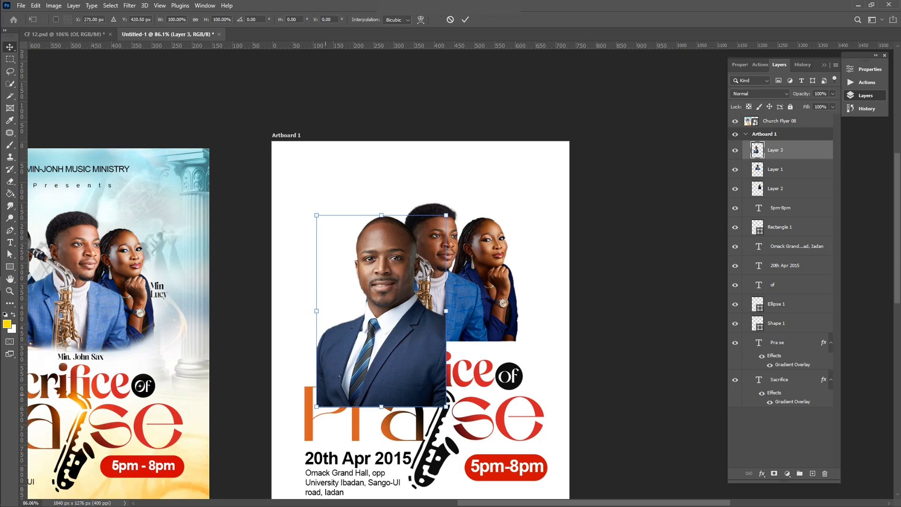
# Step: Shrink the left man's cut-out and move Layer 3 below the saxophonist's Layer 1
pyautogui.moveTo(317, 407); pyautogui.dragTo(360, 358)
pyautogui.moveTo(406, 320); pyautogui.dragTo(393, 313)
pyautogui.scroll(-2, 394, 313)
pyautogui.hscroll(-4, 393, 313)
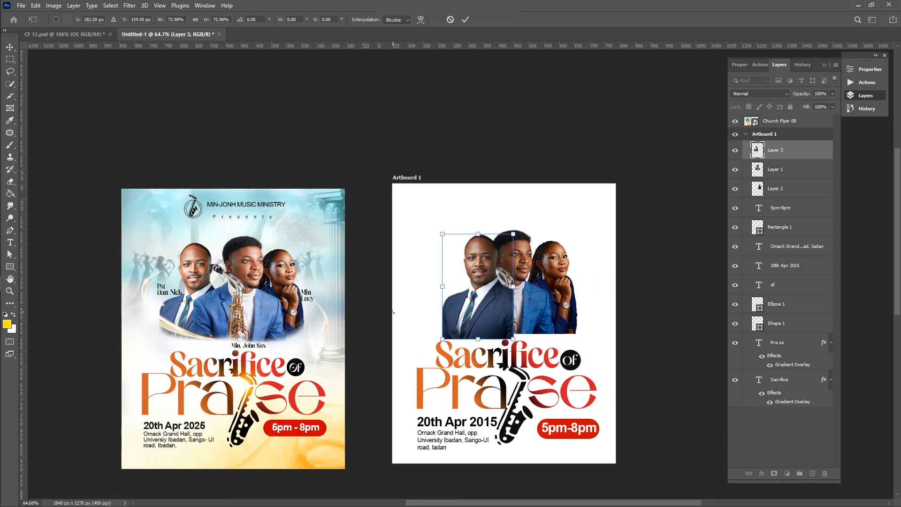
pyautogui.moveTo(773, 179); pyautogui.dragTo(773, 178)
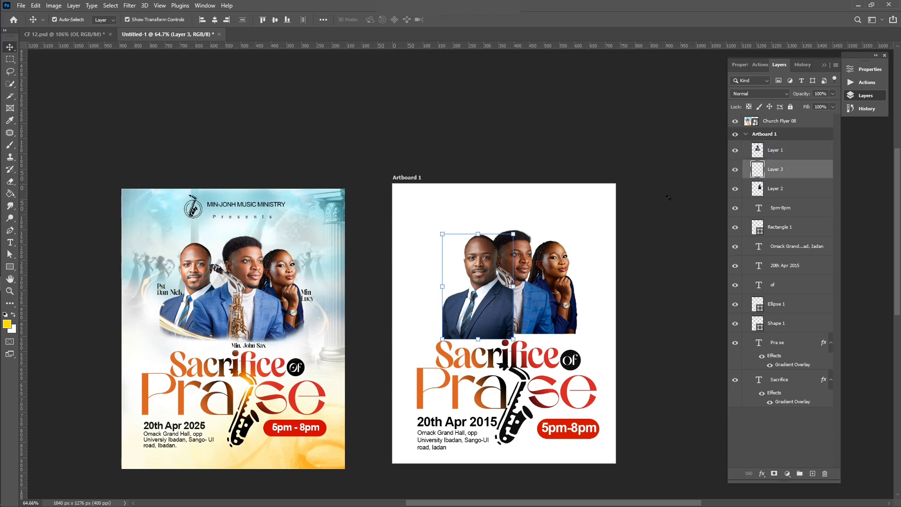
pyautogui.moveTo(455, 316); pyautogui.dragTo(444, 312)
# Step: Trim the left man's portrait height from the top, nudge it left, and commit
pyautogui.click(677, 274)
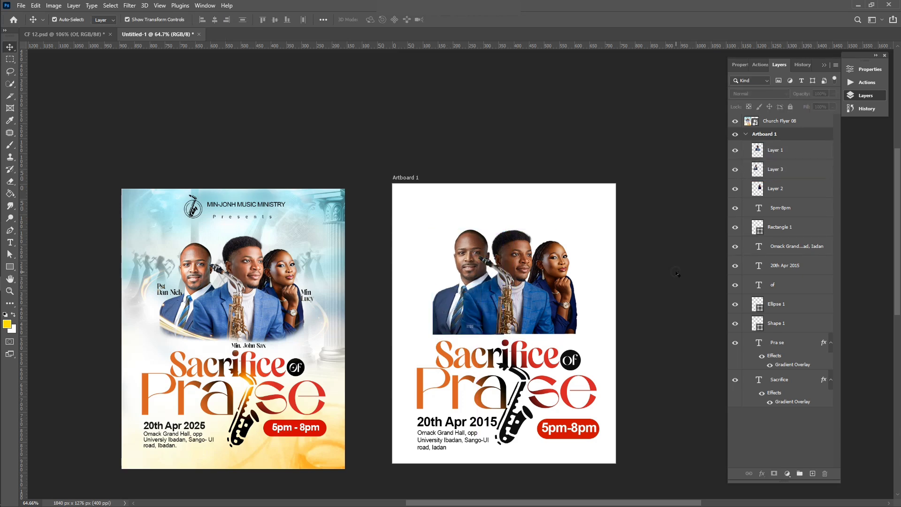
pyautogui.click(473, 258)
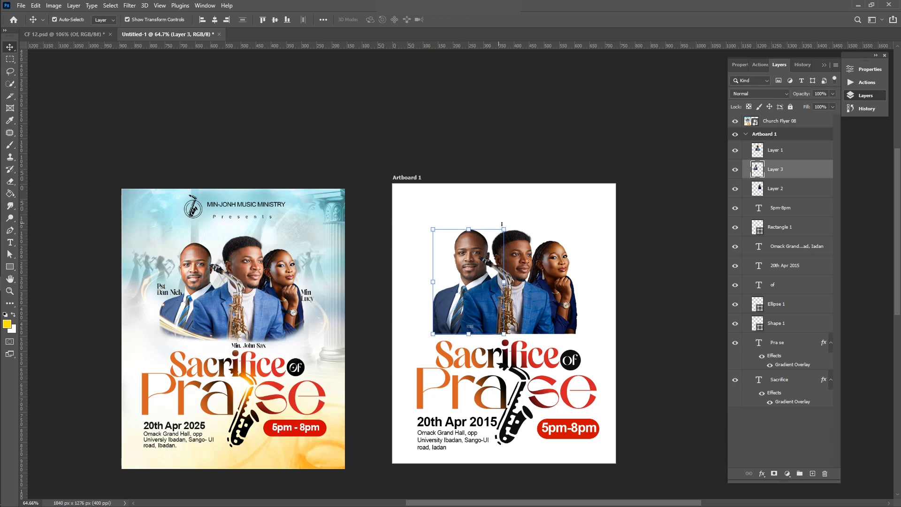
pyautogui.moveTo(503, 227); pyautogui.dragTo(497, 239)
pyautogui.moveTo(467, 266); pyautogui.dragTo(465, 266)
pyautogui.press('Return')
pyautogui.scroll(-1, 576, 335)
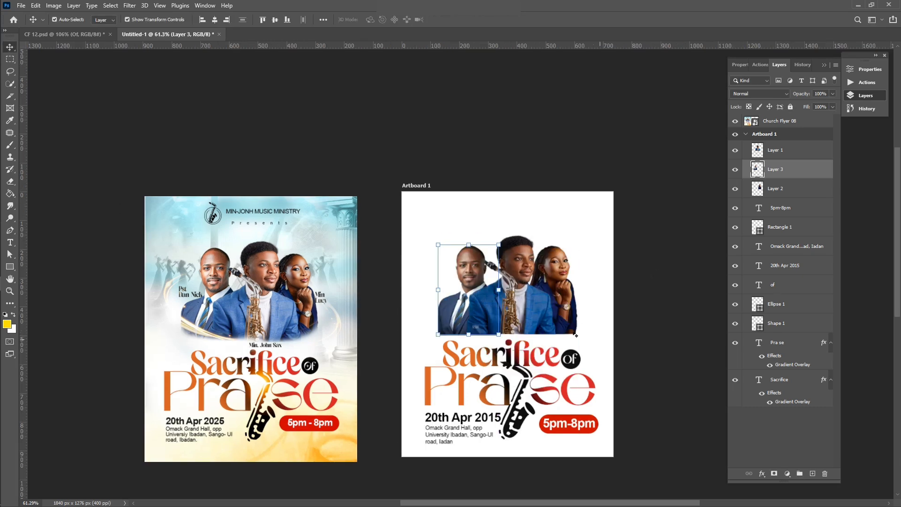
pyautogui.scroll(3, 574, 333)
# Step: Select all three portrait layers: the left man, the saxophonist and the woman
pyautogui.click(675, 245)
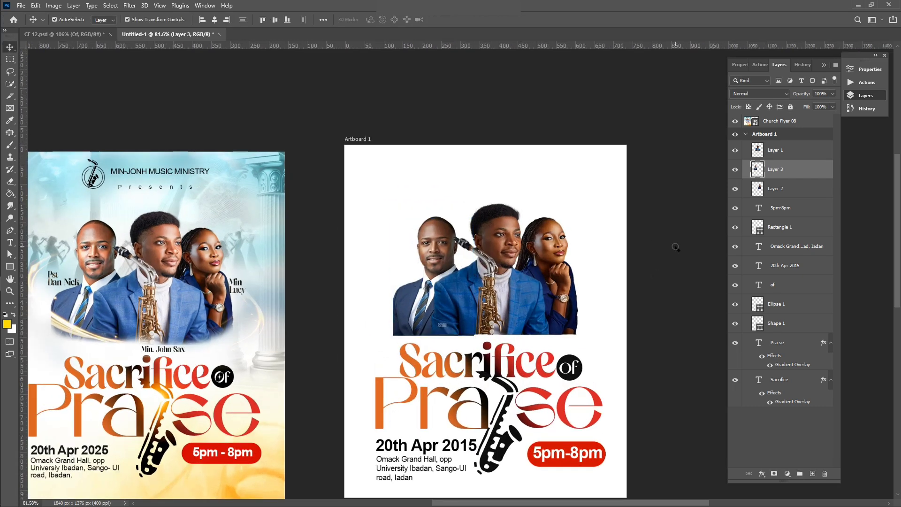
pyautogui.click(431, 283)
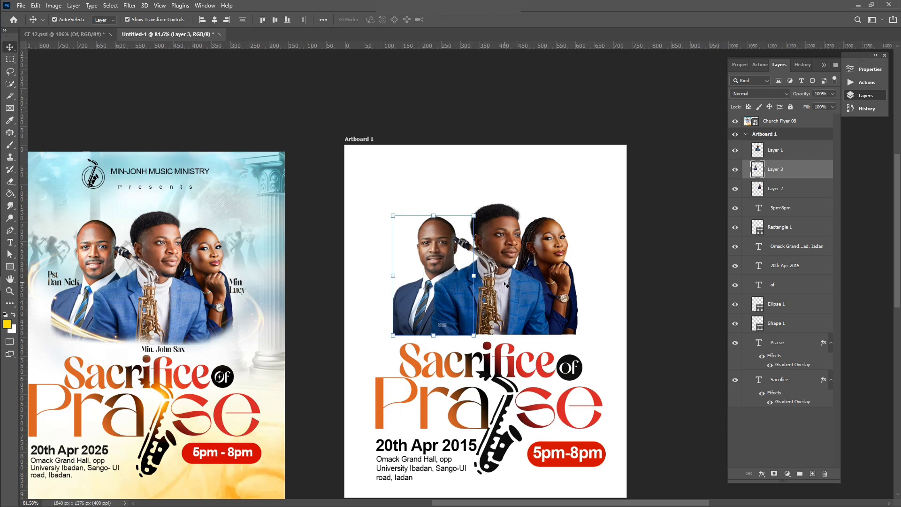
pyautogui.keyDown('shift'); pyautogui.click(512, 244); pyautogui.keyUp('shift')
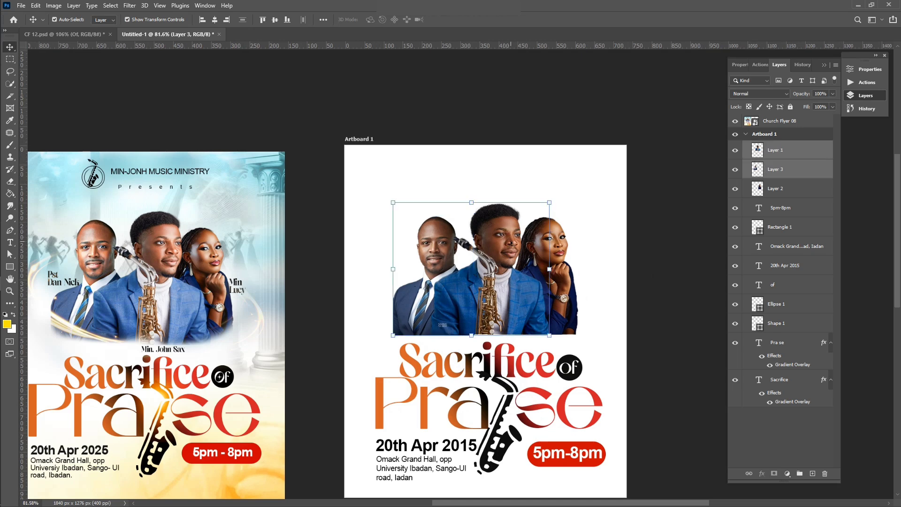
pyautogui.keyDown('shift'); pyautogui.click(566, 272); pyautogui.keyUp('shift')
pyautogui.click(131, 5)
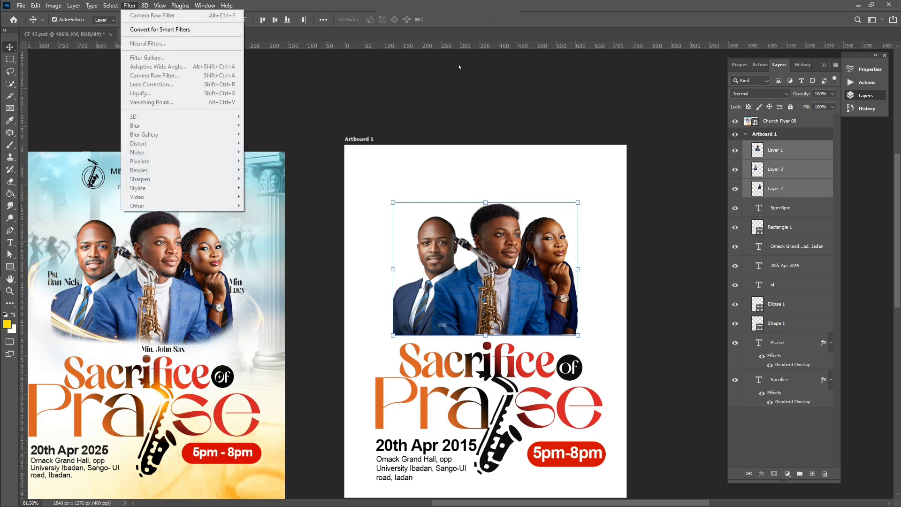
# Step: Apply a Camera Raw Filter to the left man's Layer 3: Exposure +0.90, Texture +41
pyautogui.press('Escape')
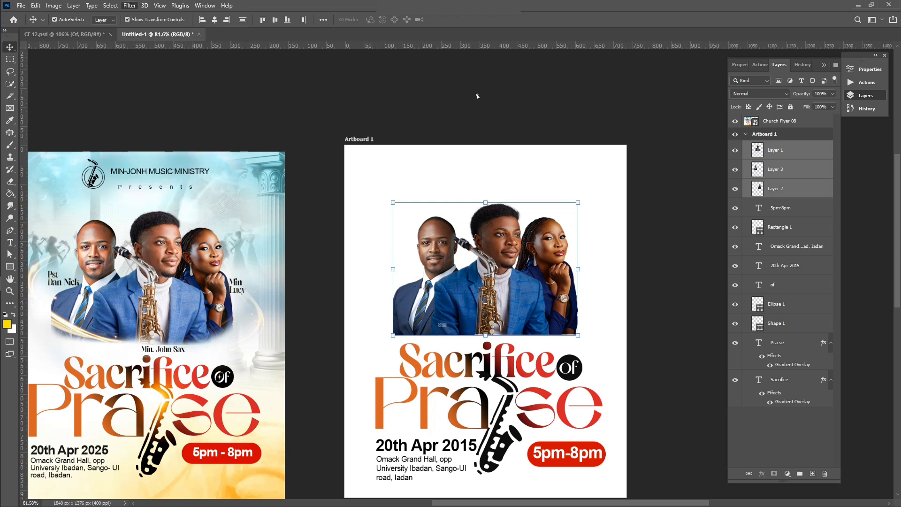
pyautogui.click(479, 130)
pyautogui.click(436, 230)
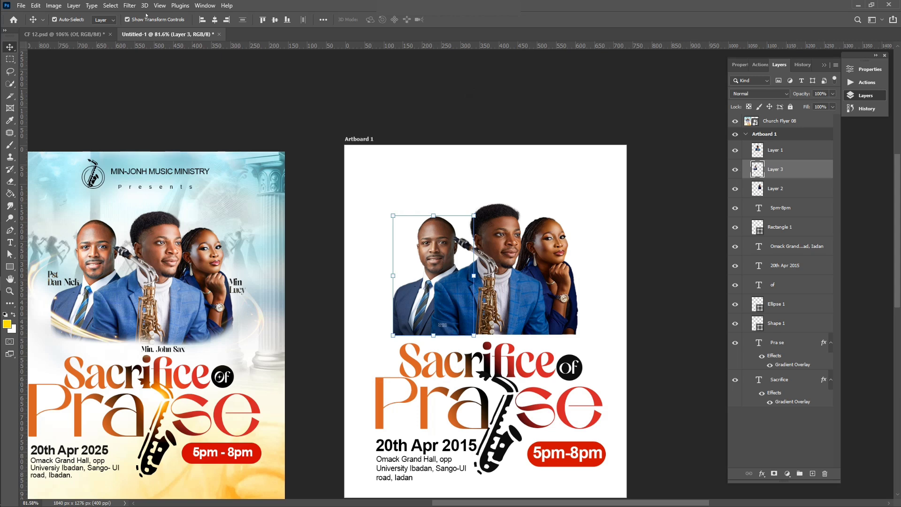
pyautogui.click(126, 5)
pyautogui.click(155, 76)
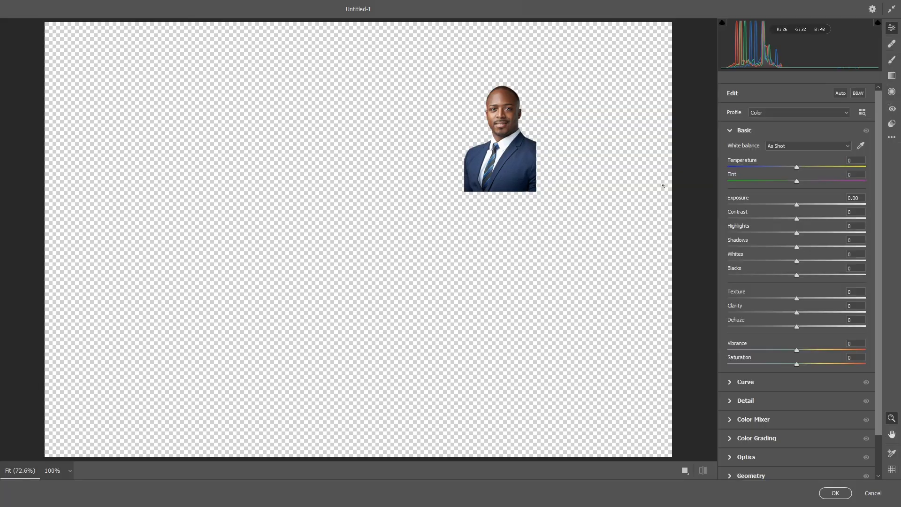
pyautogui.click(802, 205)
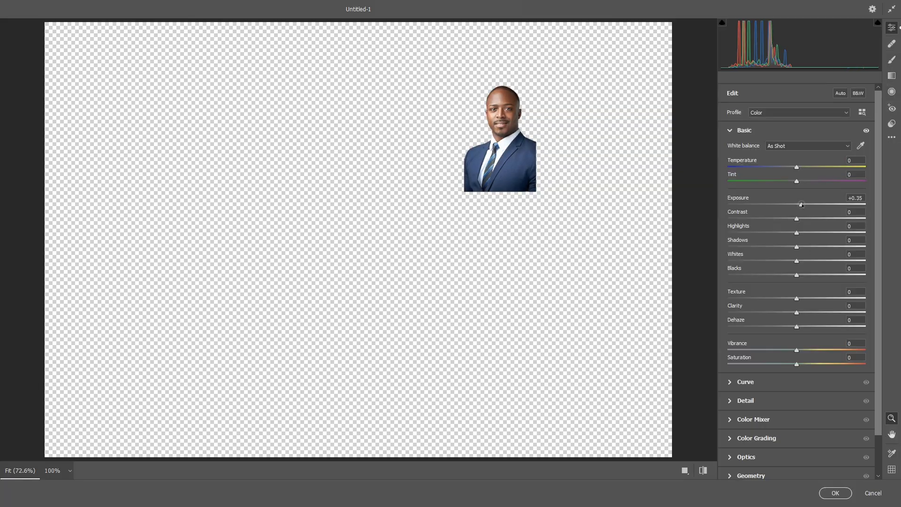
pyautogui.moveTo(802, 205); pyautogui.dragTo(809, 205)
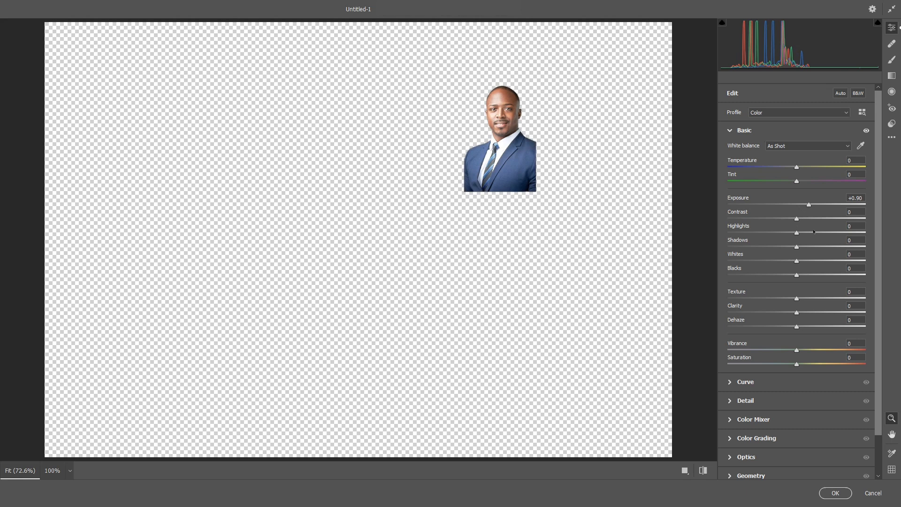
pyautogui.click(825, 298)
pyautogui.click(836, 493)
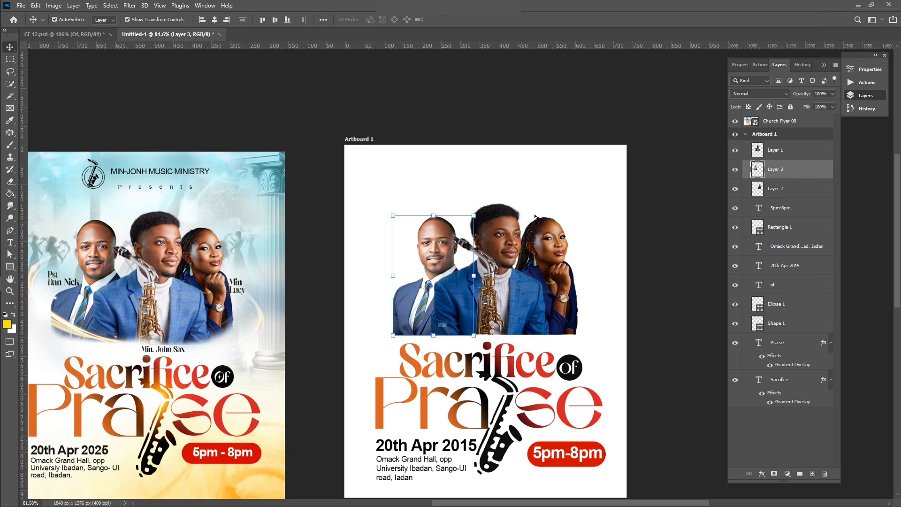
# Step: Apply a Camera Raw Filter to the saxophonist's Layer 1: Exposure +1.15, Texture +33, Vibrance -23
pyautogui.click(515, 227)
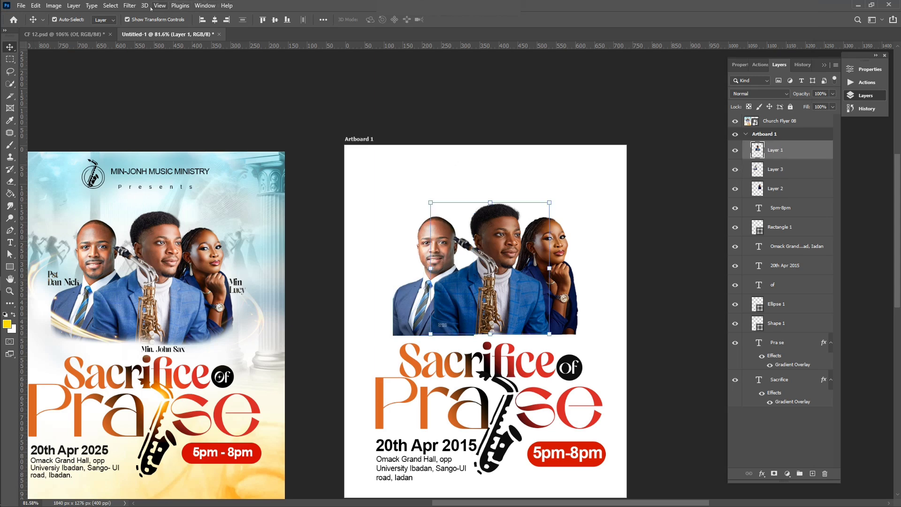
pyautogui.click(130, 5)
pyautogui.click(169, 76)
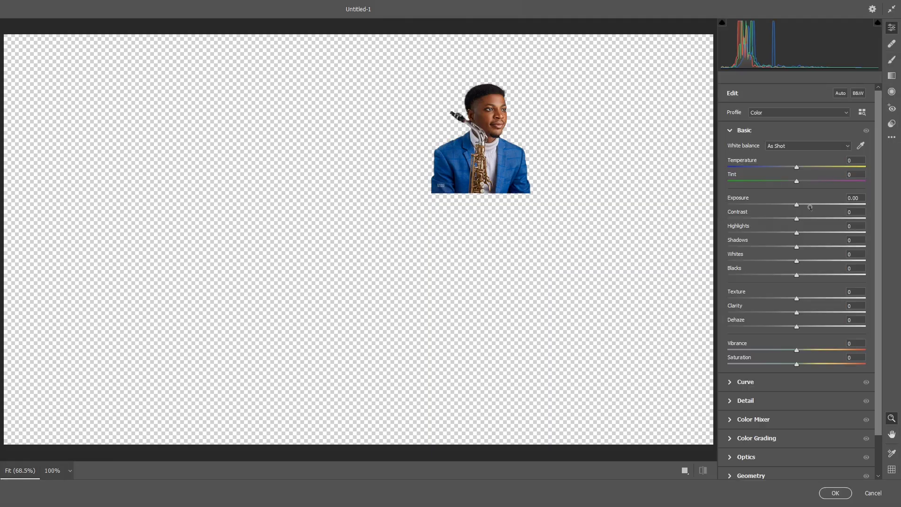
pyautogui.click(816, 204)
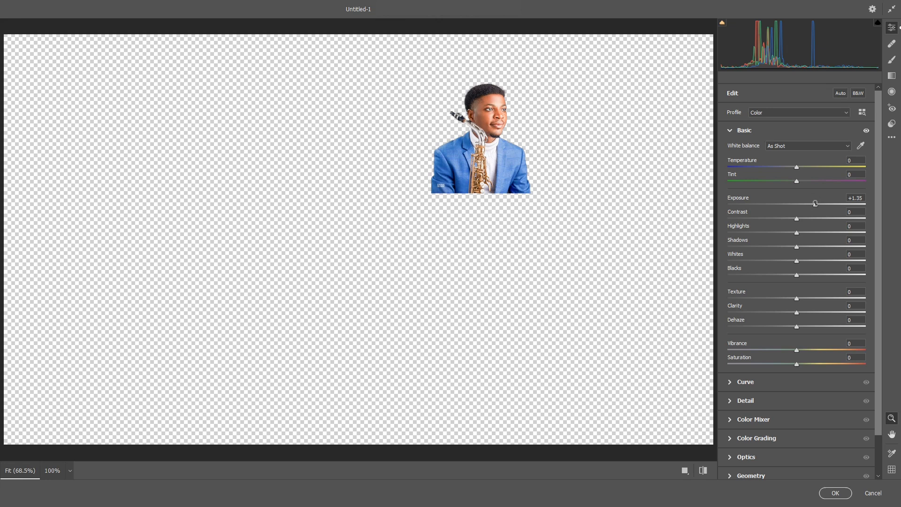
pyautogui.moveTo(815, 204); pyautogui.dragTo(812, 204)
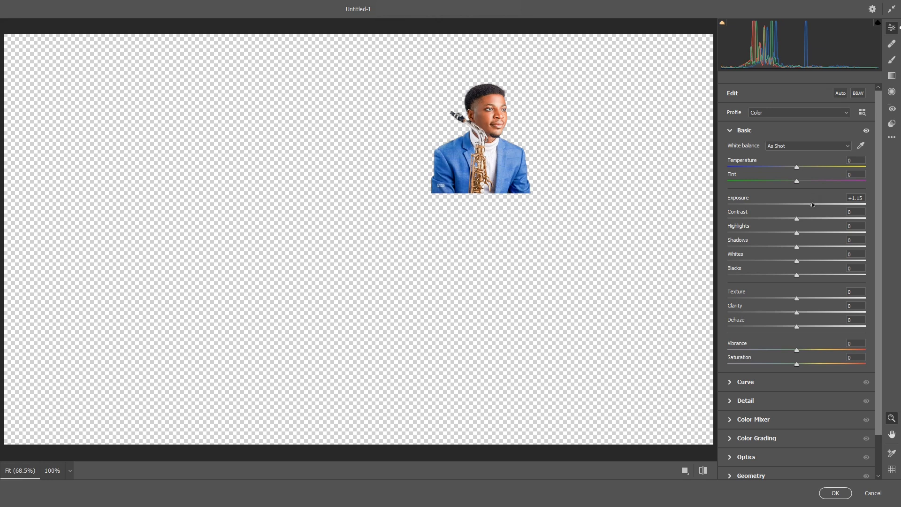
pyautogui.click(820, 299)
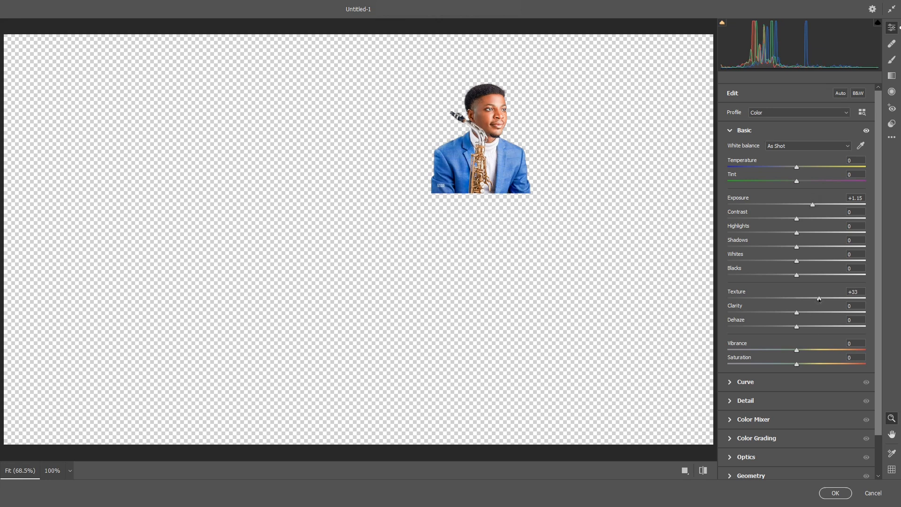
pyautogui.click(790, 349)
pyautogui.moveTo(790, 349); pyautogui.dragTo(781, 351)
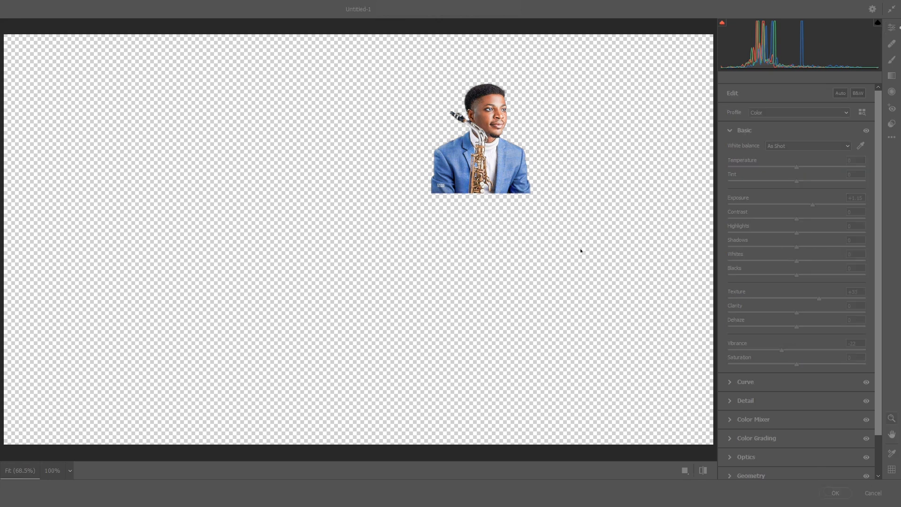
pyautogui.click(834, 492)
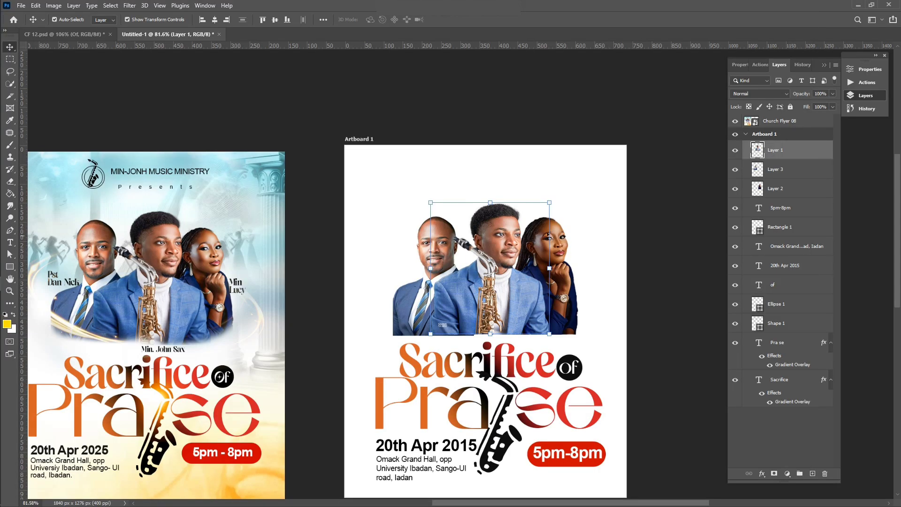
# Step: Apply a Camera Raw Filter to the woman's Layer 2: Exposure +0.90, Vibrance -29
pyautogui.click(567, 254)
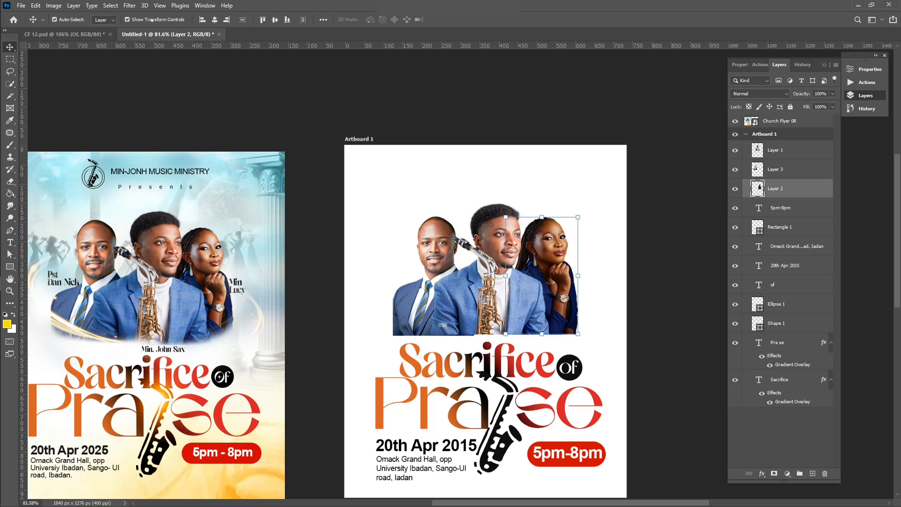
pyautogui.click(129, 5)
pyautogui.click(155, 75)
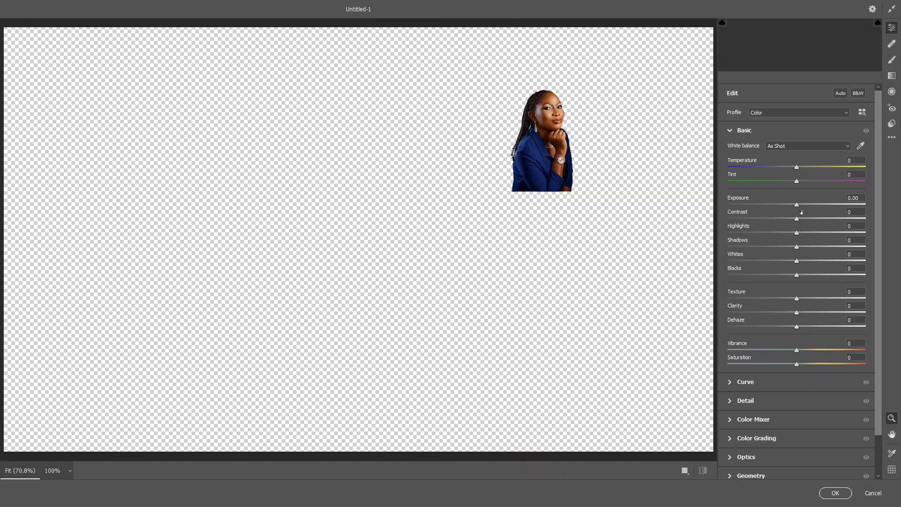
pyautogui.moveTo(796, 205); pyautogui.dragTo(808, 205)
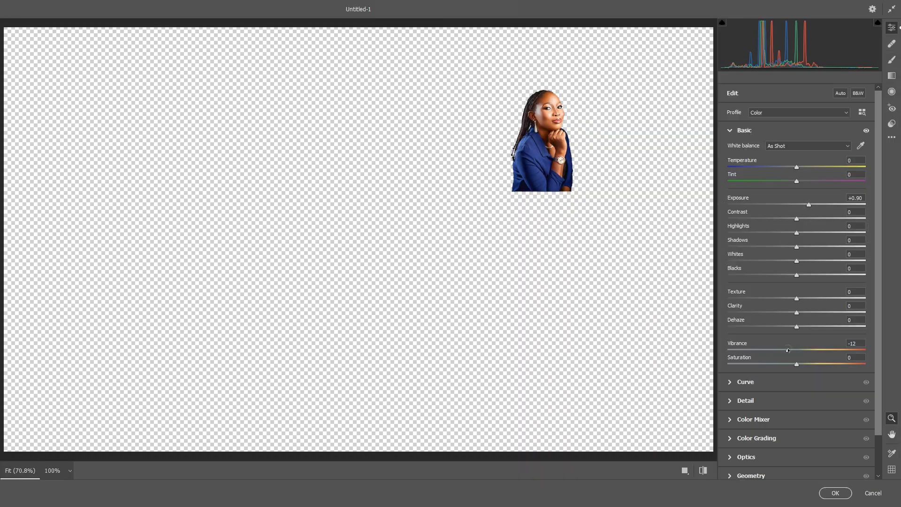
pyautogui.moveTo(788, 350); pyautogui.dragTo(777, 351)
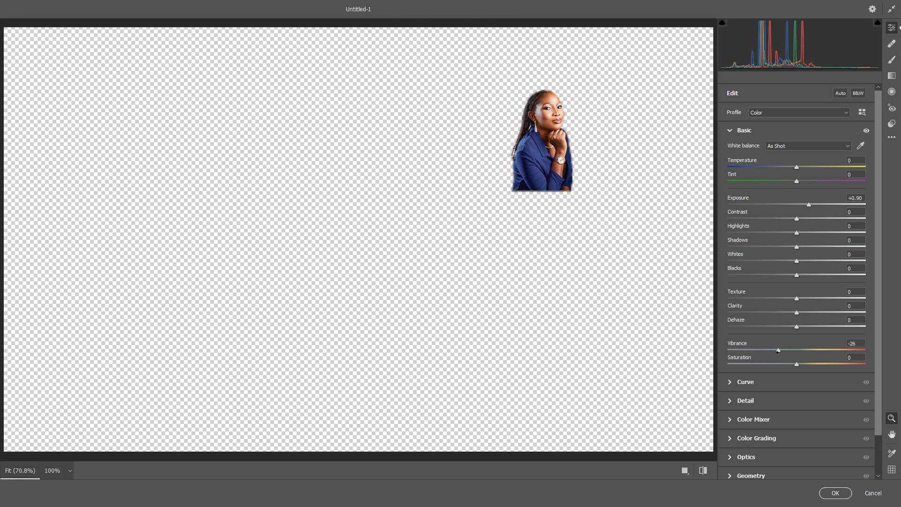
pyautogui.click(835, 493)
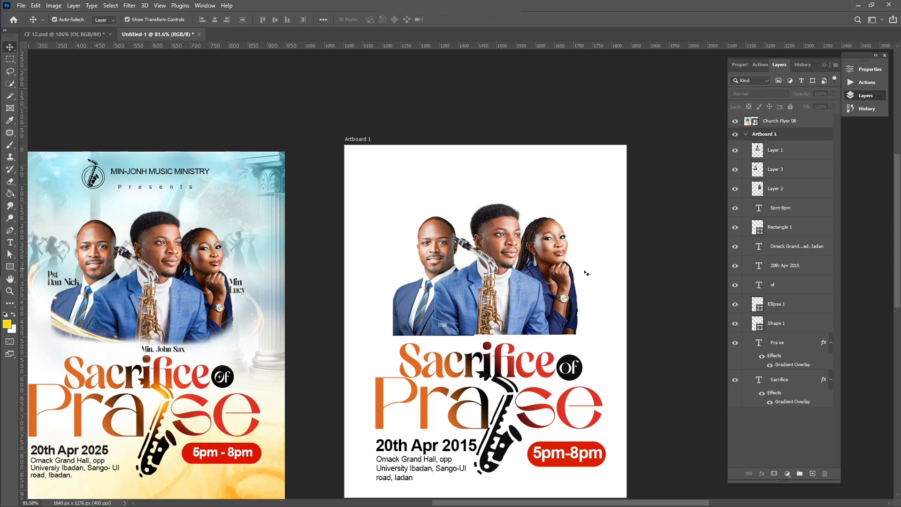
pyautogui.scroll(-2, 586, 274)
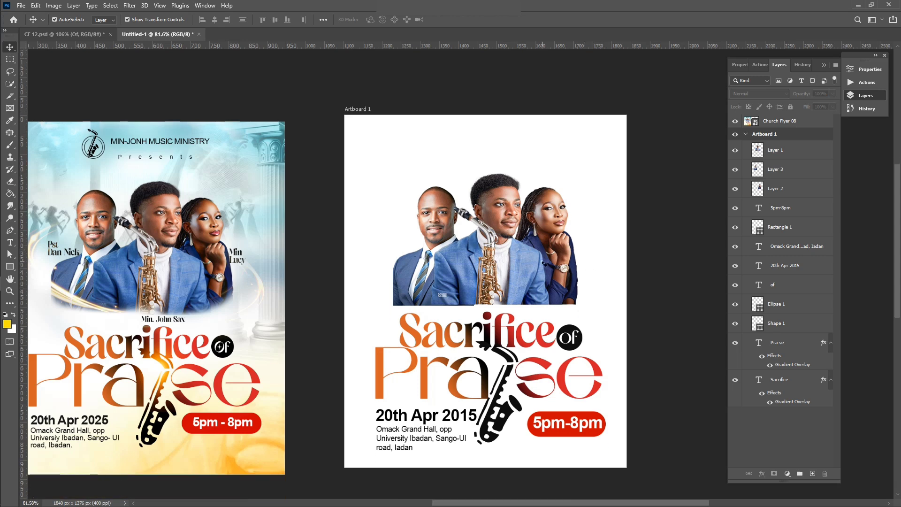
# Step: Set the Eraser to size 73 and fade the bottom edge of the left man's Layer 3 portrait
pyautogui.click(543, 264)
pyautogui.press('e')
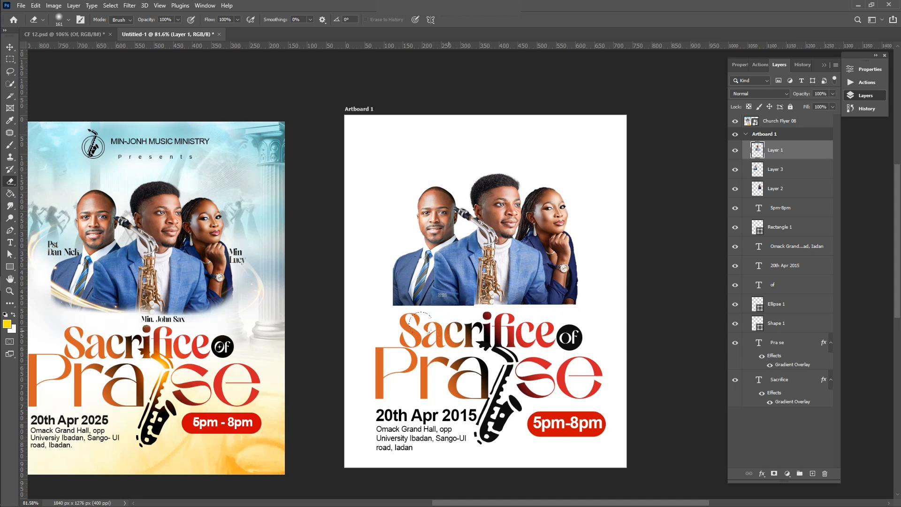
pyautogui.press('v')
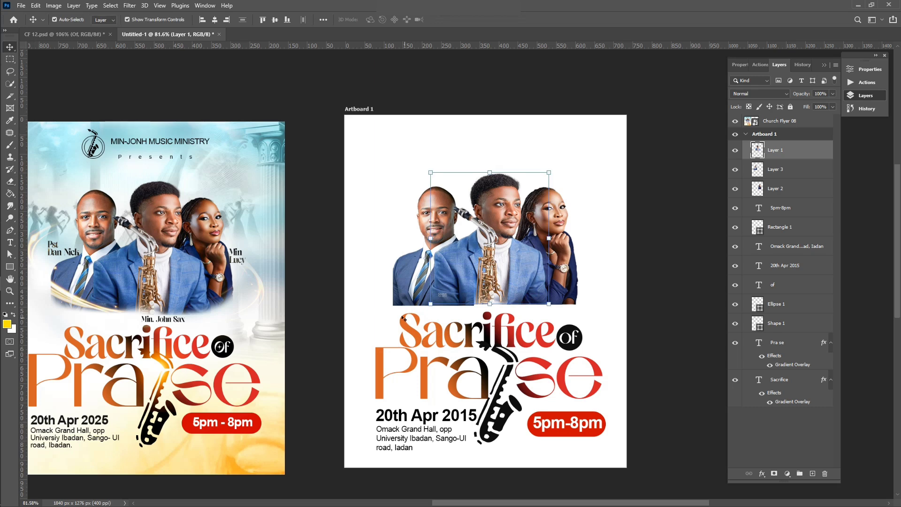
pyautogui.click(403, 276)
pyautogui.press('e')
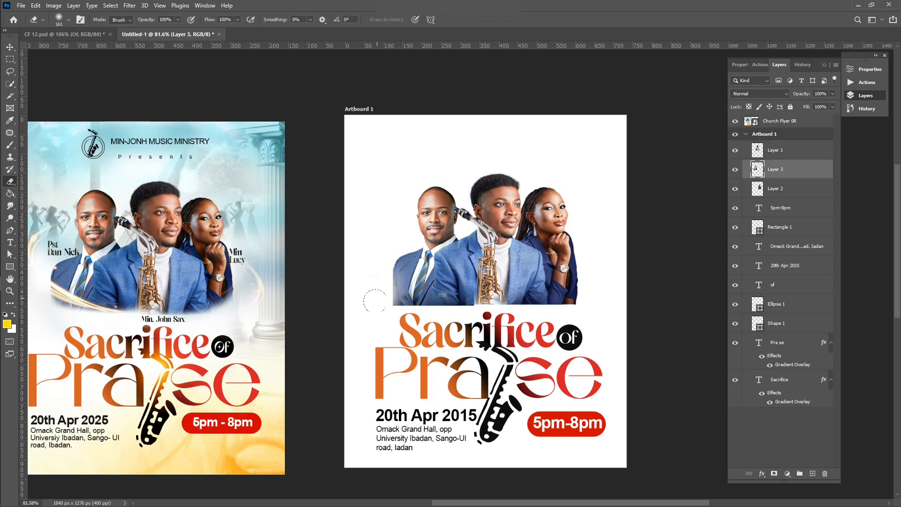
pyautogui.click(68, 20)
pyautogui.moveTo(75, 50); pyautogui.dragTo(71, 51)
pyautogui.moveTo(391, 317)
pyautogui.mouseDown()
pyautogui.moveTo(449, 316)
pyautogui.moveTo(414, 316)
pyautogui.moveTo(434, 320)
pyautogui.moveTo(394, 296)
pyautogui.mouseUp()
# Step: Erase along the bottom edges of the woman's Layer 2 and the saxophonist's Layer 1 portraits
pyautogui.press('v')
pyautogui.click(569, 284)
pyautogui.press('e')
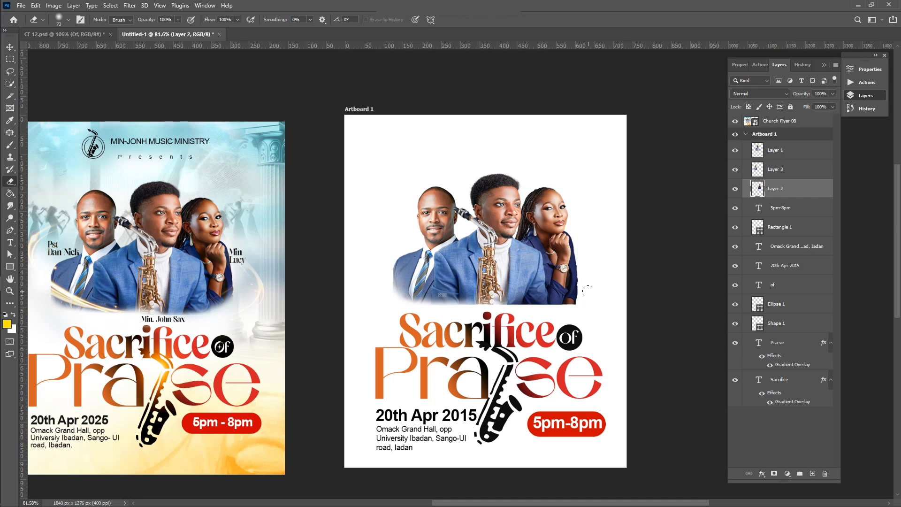
pyautogui.moveTo(588, 291)
pyautogui.mouseDown()
pyautogui.moveTo(527, 318)
pyautogui.moveTo(492, 312)
pyautogui.moveTo(527, 300)
pyautogui.mouseUp()
pyautogui.press('v')
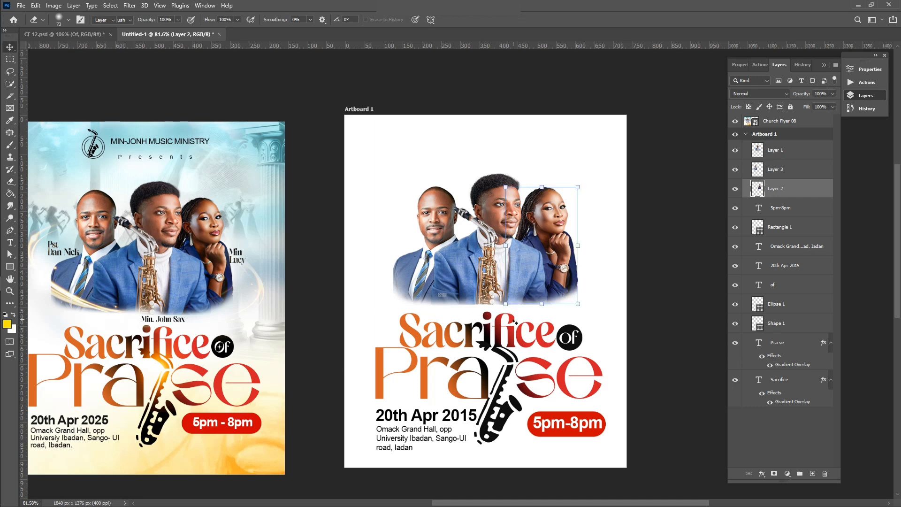
pyautogui.click(509, 279)
pyautogui.press('e')
pyautogui.moveTo(430, 306)
pyautogui.mouseDown()
pyautogui.moveTo(471, 315)
pyautogui.moveTo(548, 311)
pyautogui.mouseUp()
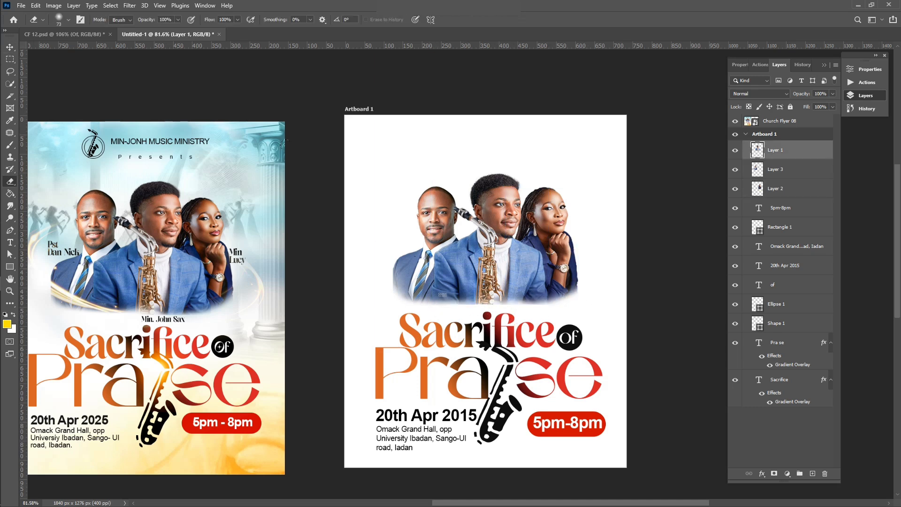
pyautogui.click(10, 47)
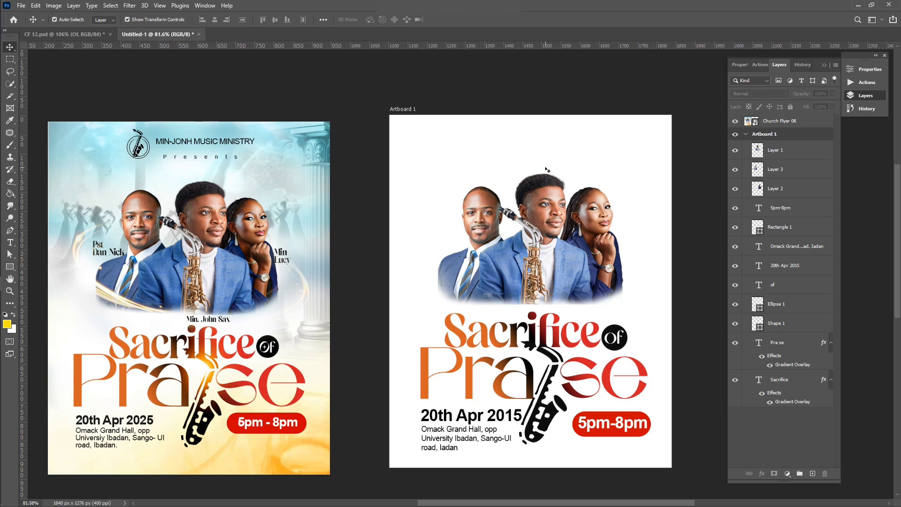
pyautogui.scroll(1, 356, 151)
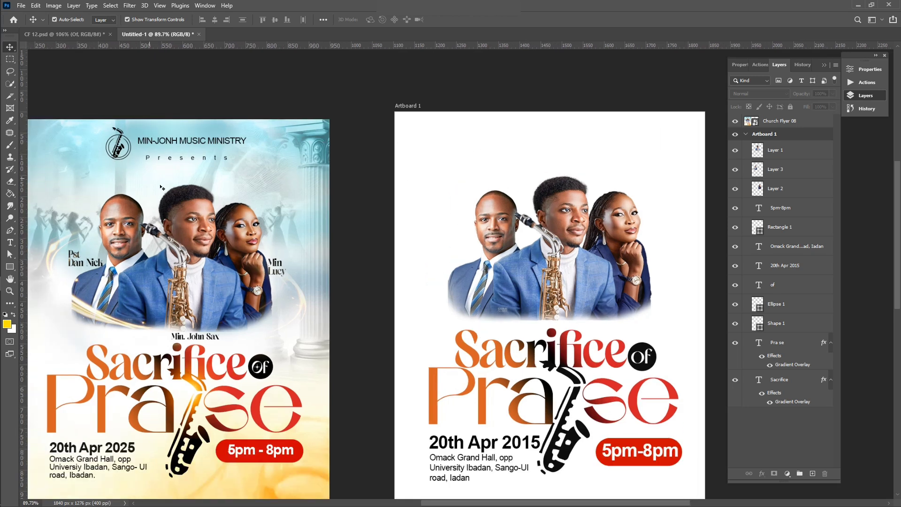
# Step: Duplicate the saxophone shape onto the artboard and scale the copy down to about 44%
pyautogui.click(563, 448)
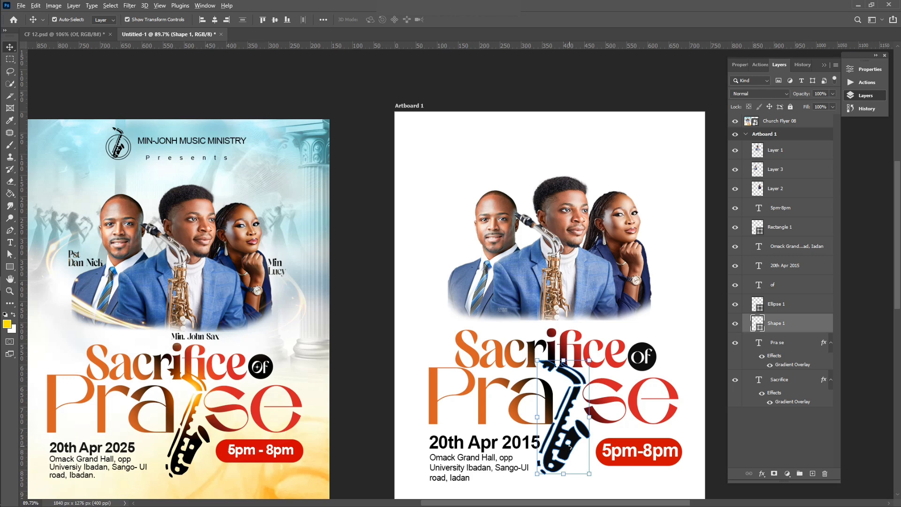
pyautogui.moveTo(570, 448); pyautogui.dragTo(455, 233)
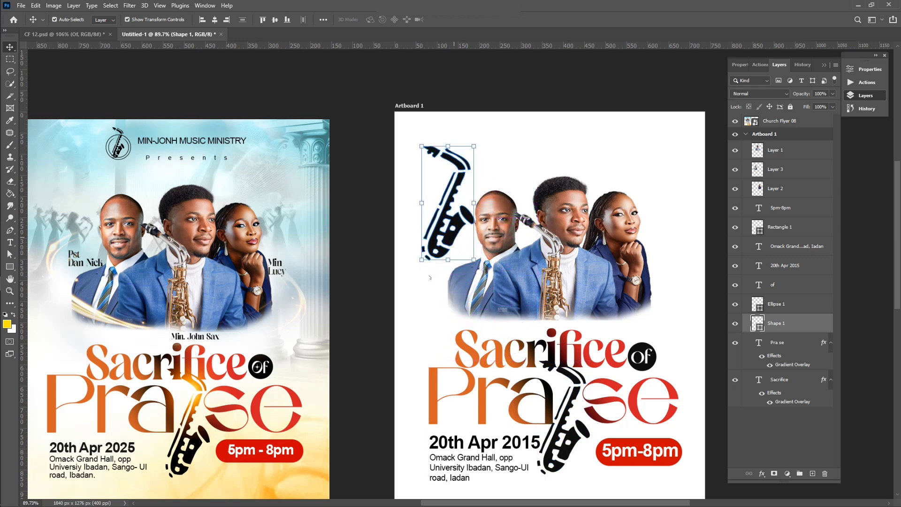
pyautogui.hotkey('ctrl', 't')
pyautogui.moveTo(421, 260); pyautogui.dragTo(460, 185)
pyautogui.scroll(3, 444, 196)
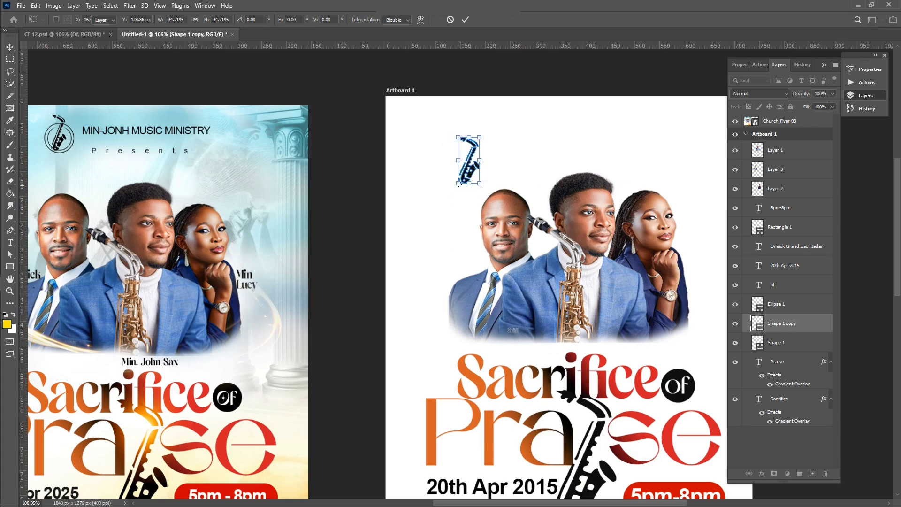
pyautogui.press('Return')
pyautogui.scroll(3, 459, 185)
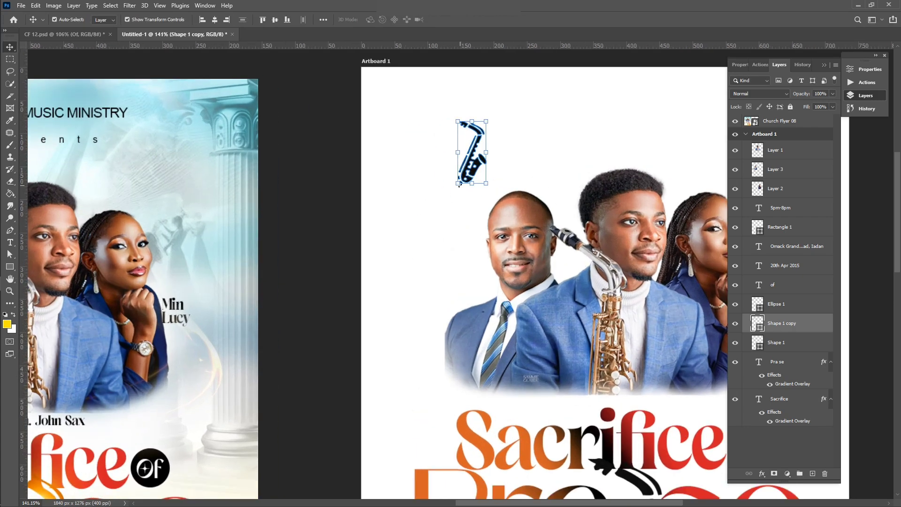
pyautogui.hscroll(-5, 465, 184)
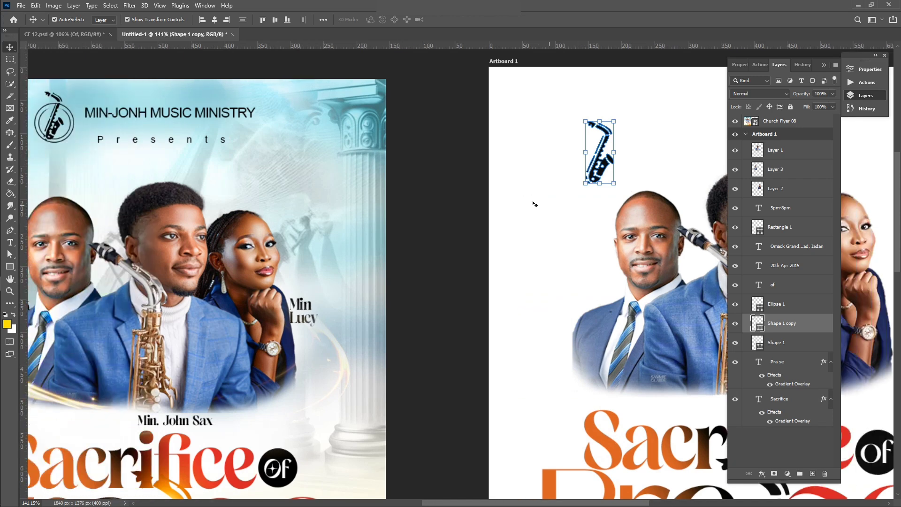
# Step: Draw a circle around the small saxophone with a solid black 0.41 pt outline and no fill
pyautogui.click(9, 266)
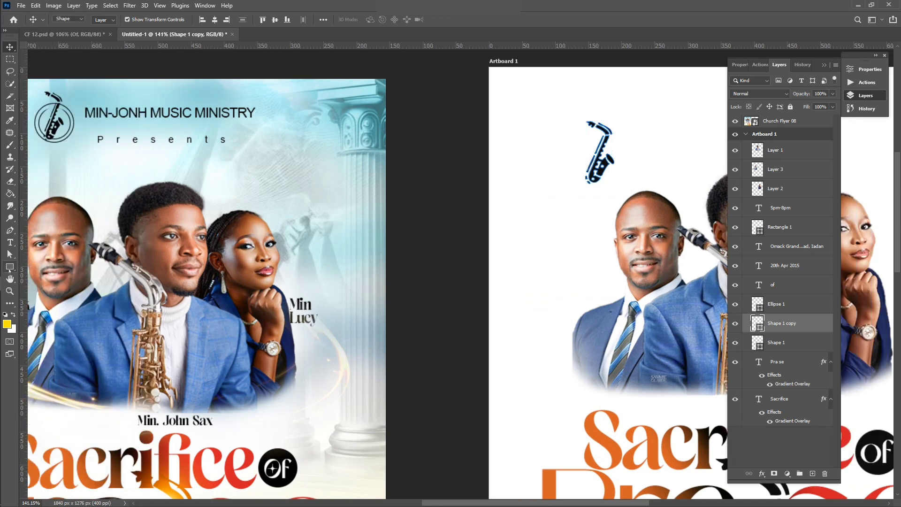
pyautogui.click(49, 276)
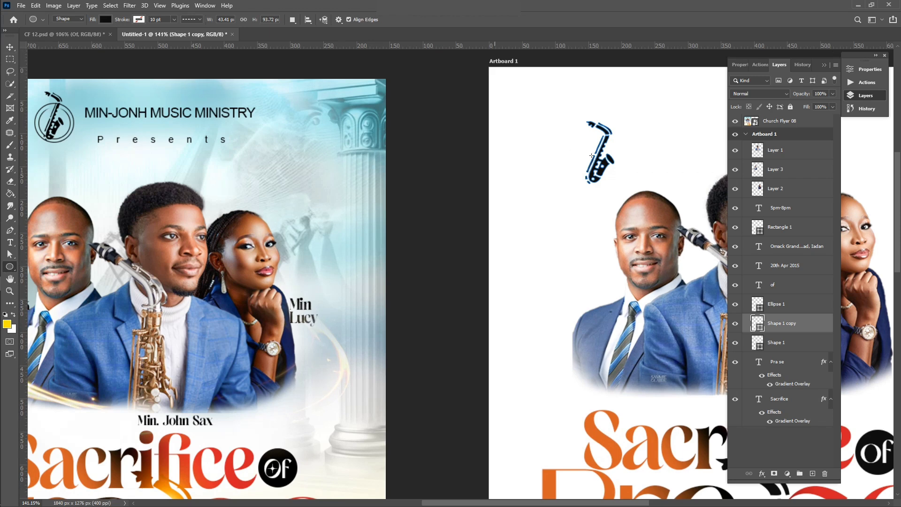
pyautogui.moveTo(574, 136); pyautogui.dragTo(626, 187)
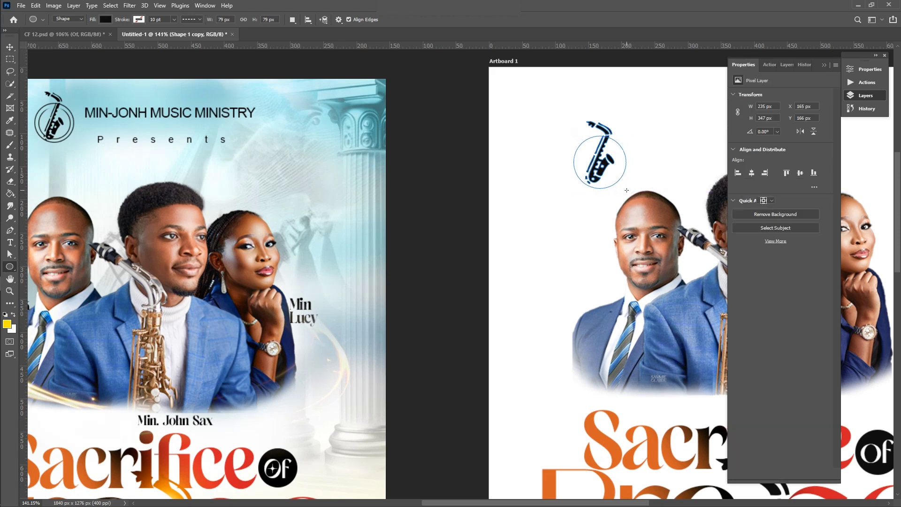
pyautogui.click(763, 177)
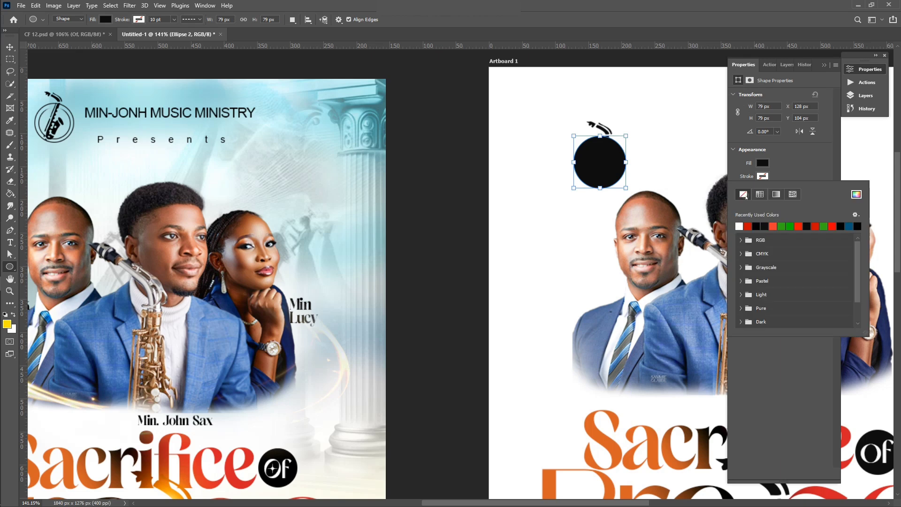
pyautogui.click(757, 226)
pyautogui.click(780, 165)
pyautogui.click(814, 189)
pyautogui.click(783, 217)
pyautogui.click(782, 188)
pyautogui.click(775, 200)
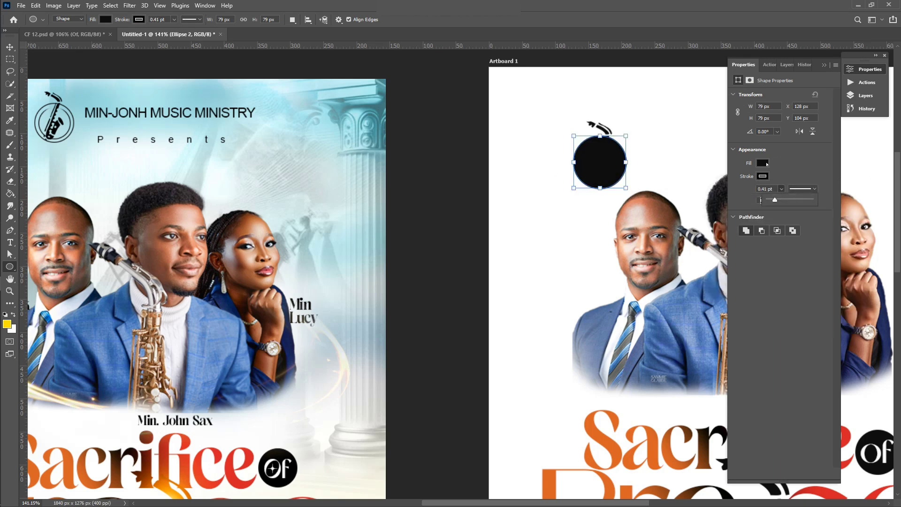
pyautogui.click(763, 163)
pyautogui.click(742, 181)
pyautogui.click(779, 164)
# Step: Duplicate the ring and shrink the copy to sit inside the first ring
pyautogui.press('v')
pyautogui.click(625, 137)
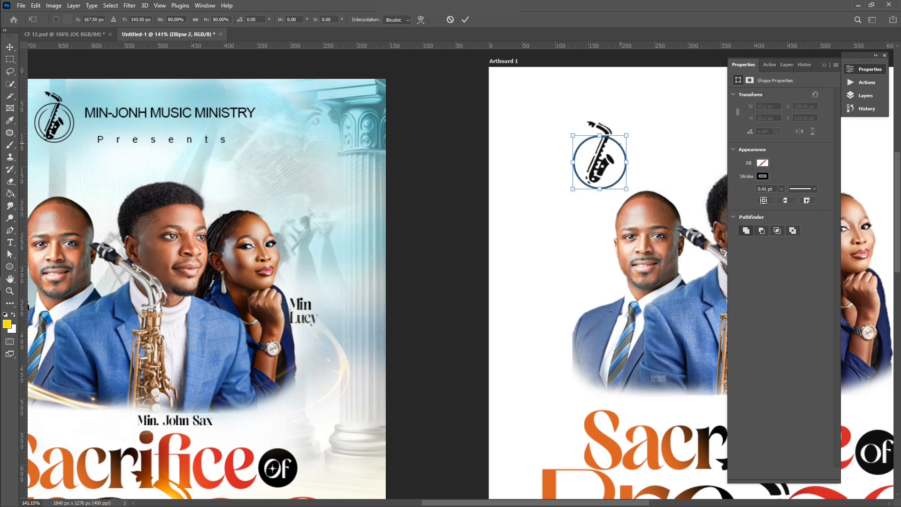
pyautogui.click(865, 95)
pyautogui.click(865, 95)
pyautogui.click(866, 96)
pyautogui.moveTo(782, 324); pyautogui.dragTo(813, 473)
pyautogui.moveTo(626, 135); pyautogui.dragTo(623, 140)
pyautogui.keyDown('shift'); pyautogui.click(777, 304); pyautogui.keyUp('shift')
pyautogui.click(870, 69)
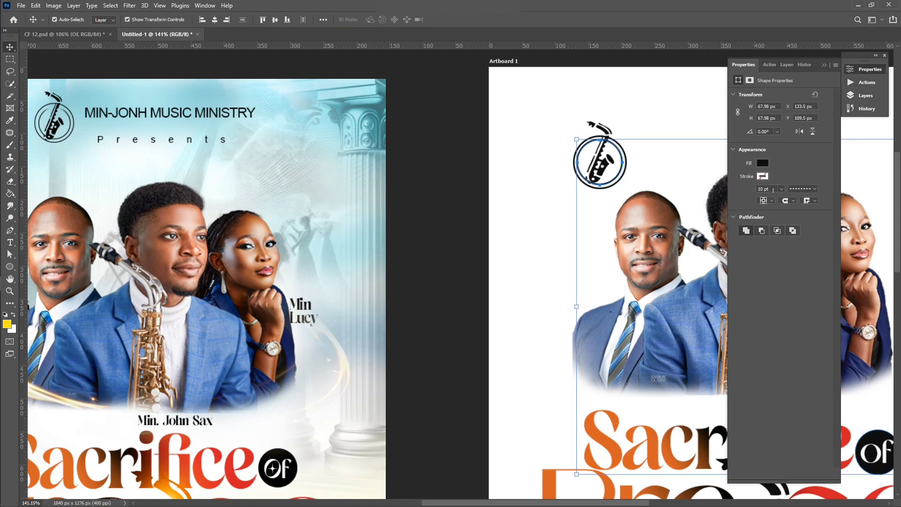
# Step: Rasterize the inner ring, Ellipse 2, and erase its top section
pyautogui.click(467, 222)
pyautogui.scroll(3, 636, 156)
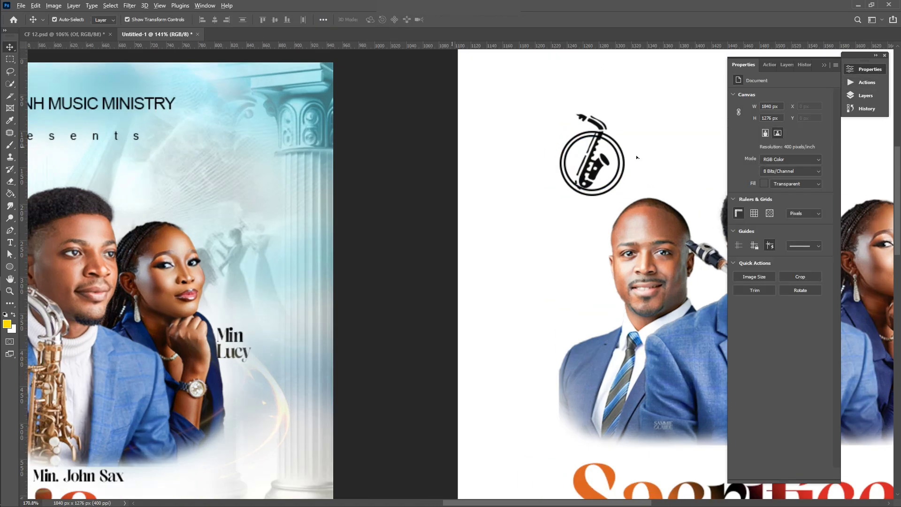
pyautogui.click(594, 132)
pyautogui.press('e')
pyautogui.click(593, 131)
pyautogui.press('Return')
pyautogui.click(590, 130)
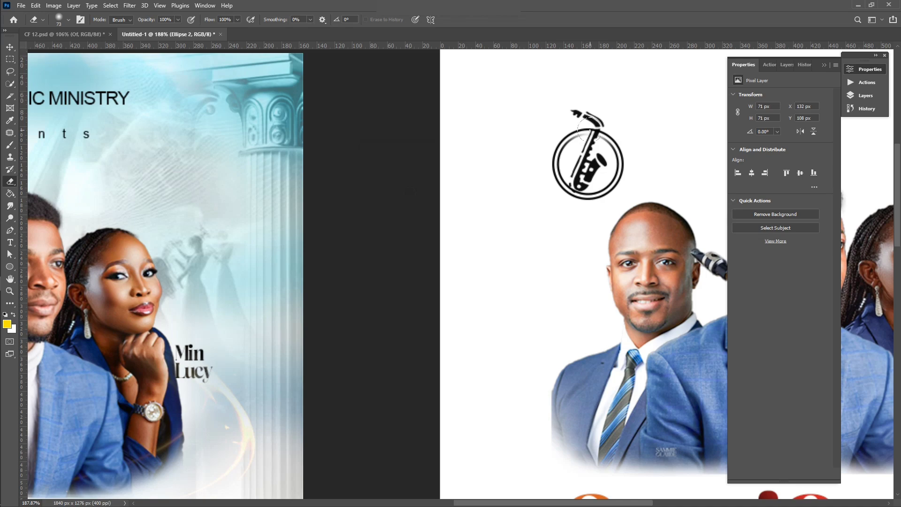
pyautogui.scroll(-4, 586, 134)
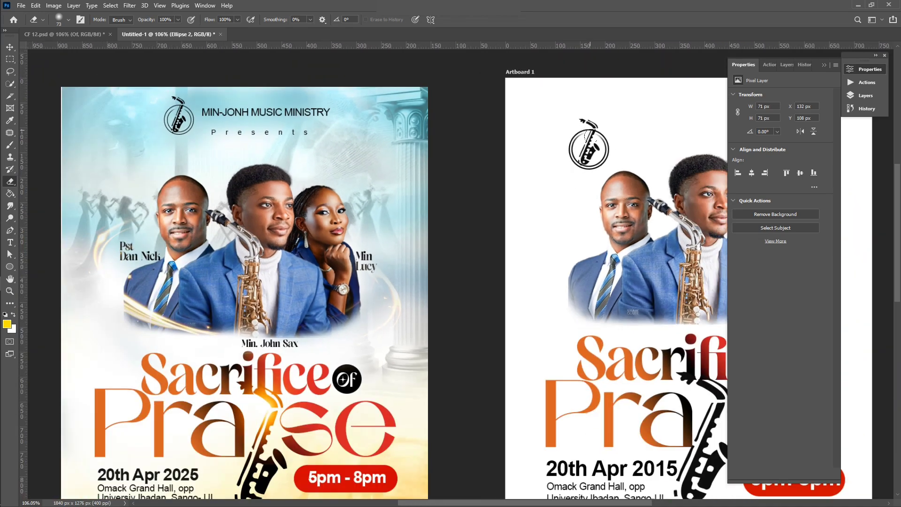
# Step: Merge the saxophone and rings into one layer and move the logo to the top centre
pyautogui.press('v')
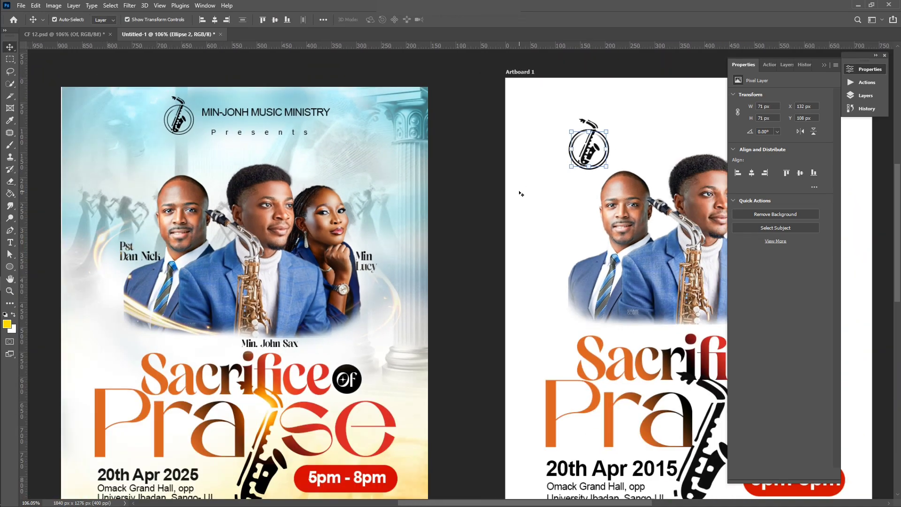
pyautogui.scroll(-1, 519, 191)
pyautogui.moveTo(596, 120); pyautogui.dragTo(570, 150)
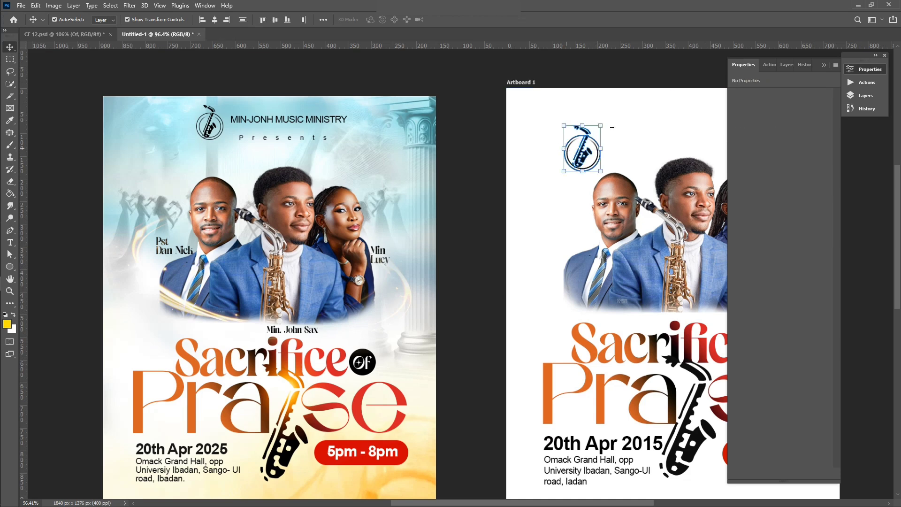
pyautogui.click(865, 96)
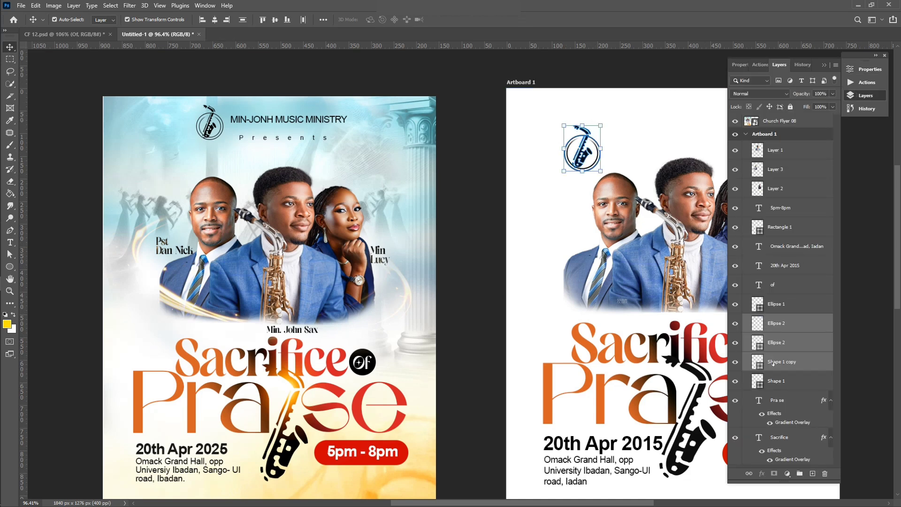
pyautogui.rightClick(773, 363)
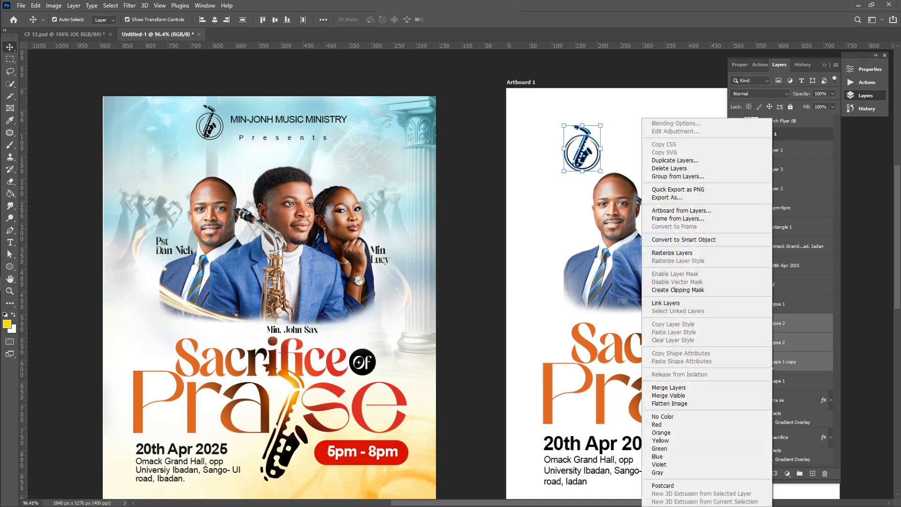
pyautogui.click(707, 389)
pyautogui.moveTo(582, 148); pyautogui.dragTo(641, 133)
pyautogui.scroll(-2, 634, 134)
pyautogui.hscroll(5, 634, 136)
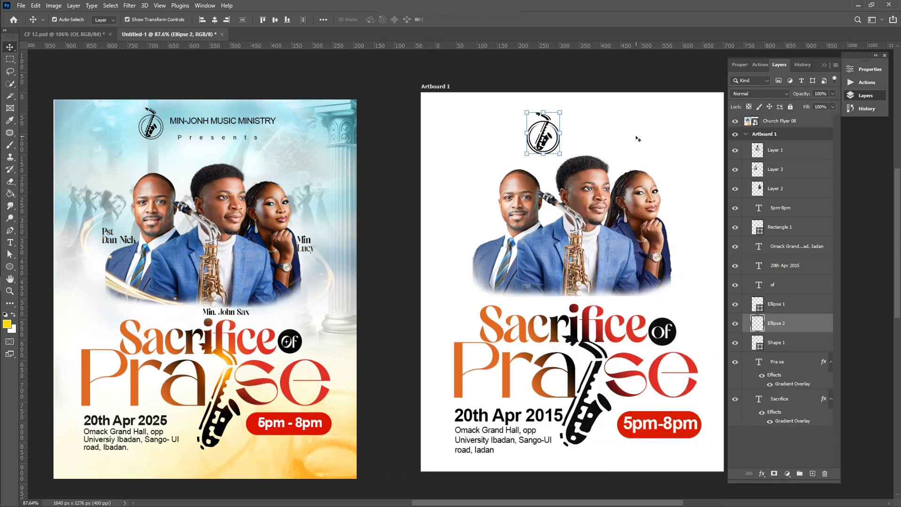
pyautogui.click(422, 228)
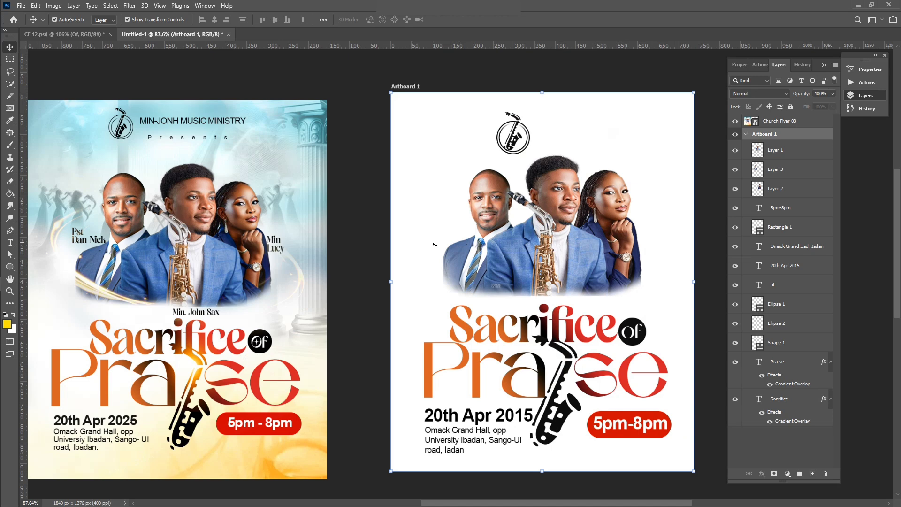
# Step: Start a new text layer near the top and set its colour to black (000000)
pyautogui.press('t')
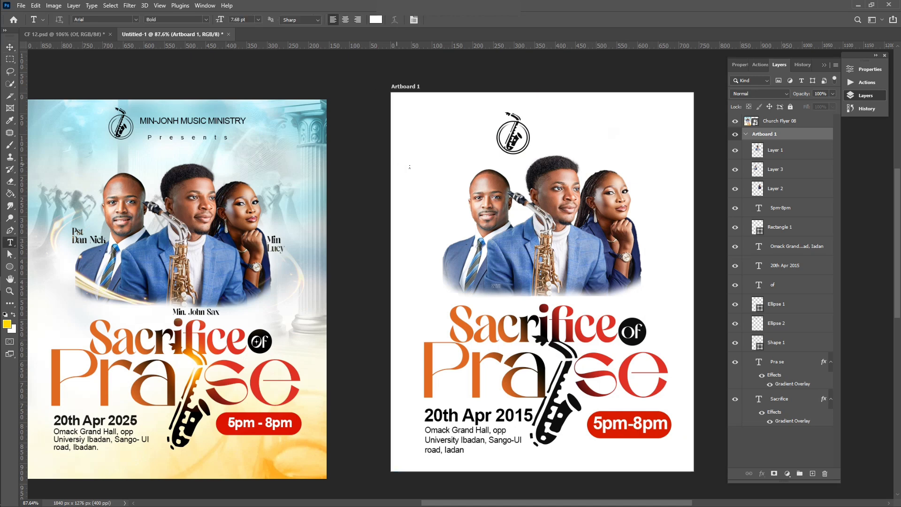
pyautogui.click(421, 168)
pyautogui.press('BackSpace')
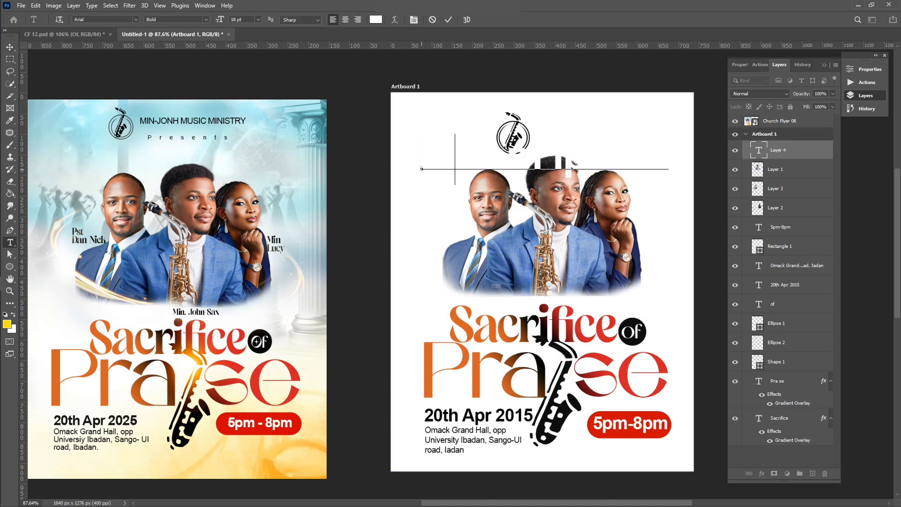
pyautogui.hotkey('ctrl', 'a')
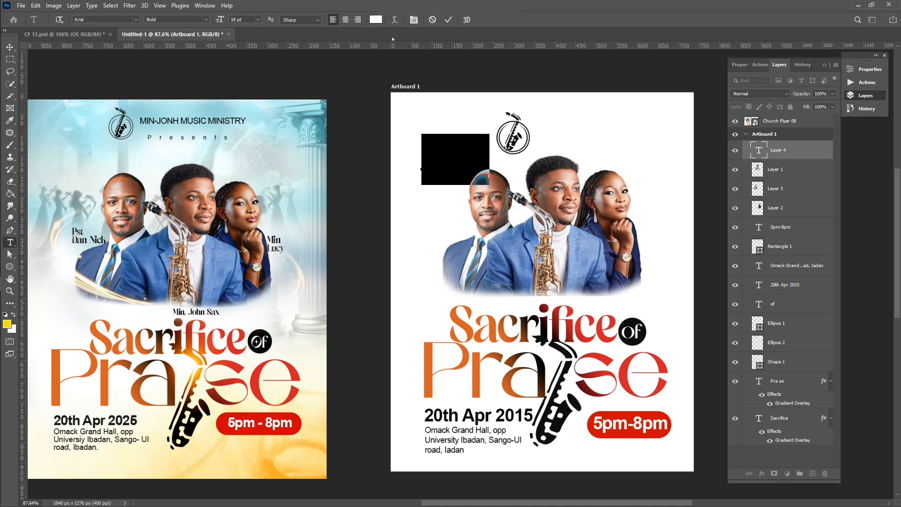
pyautogui.click(375, 19)
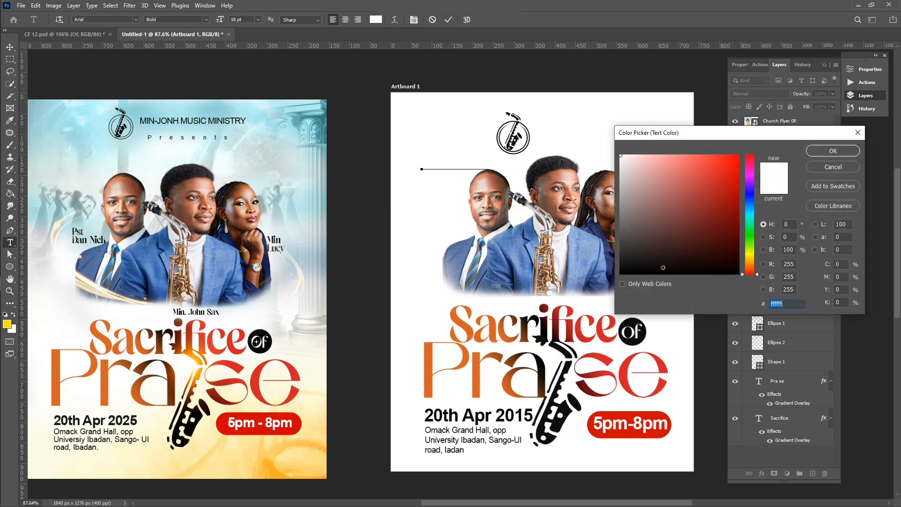
pyautogui.write('000000')
pyautogui.click(834, 151)
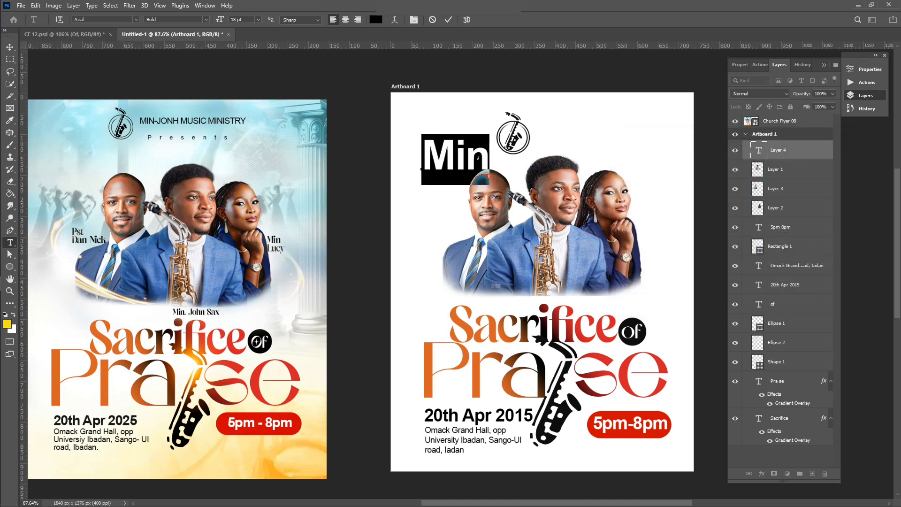
# Step: Type the music ministry's title in capitals at 6 pt and commit it
pyautogui.click(484, 159)
pyautogui.write('-')
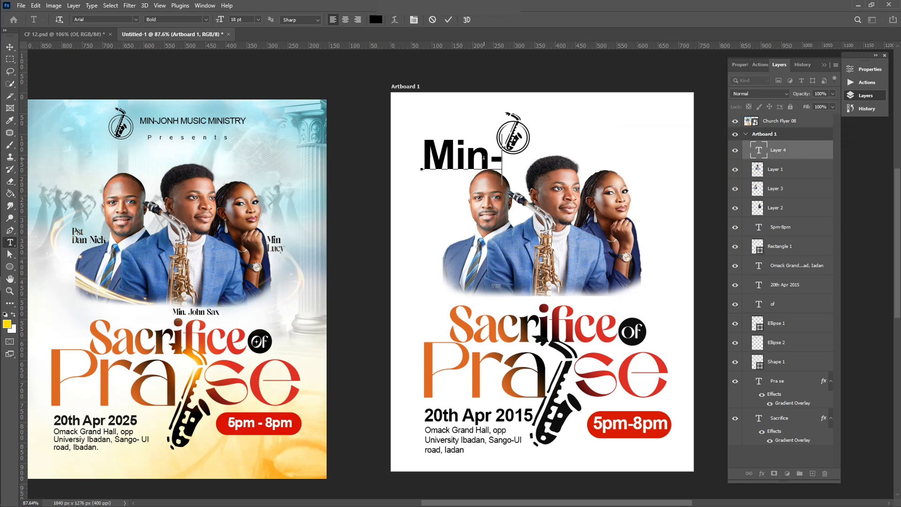
pyautogui.write('JON')
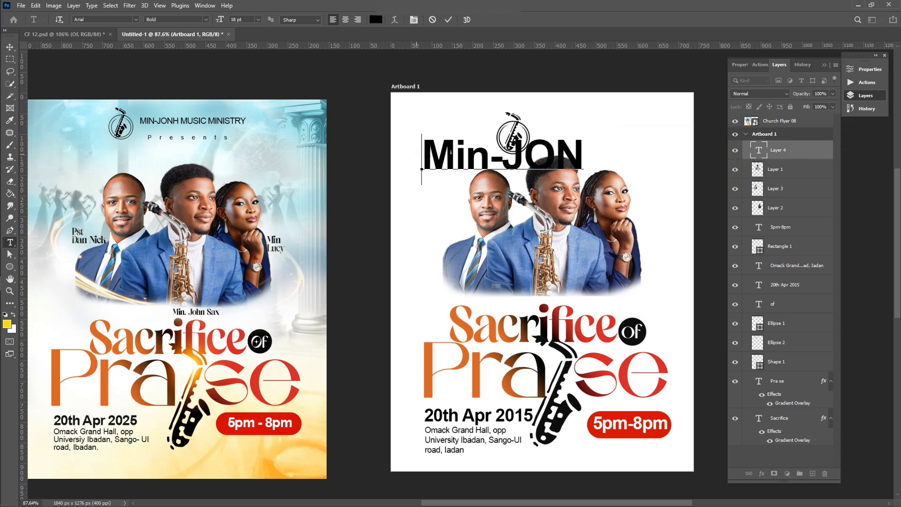
pyautogui.hotkey('ctrl', 'a')
pyautogui.write('MIN-JOHN MUSIC MINISTRY')
pyautogui.hotkey('ctrl', 'a')
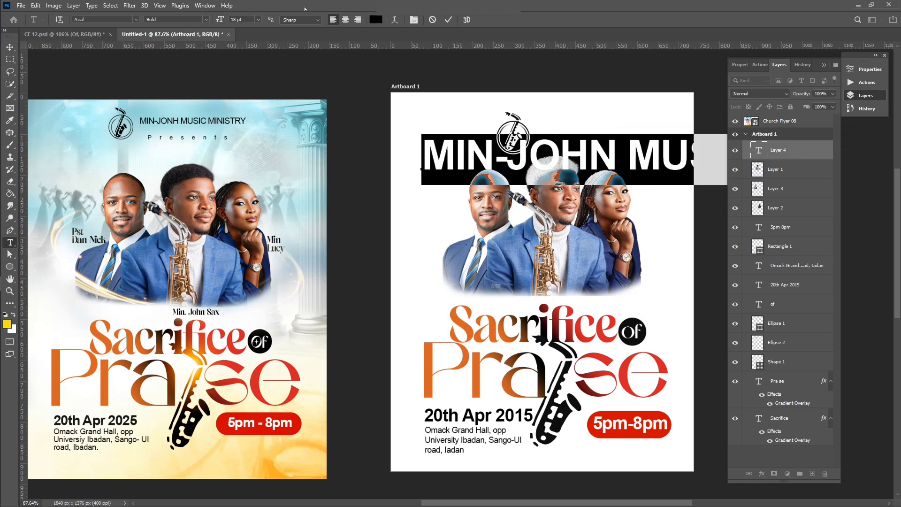
pyautogui.click(258, 20)
pyautogui.click(242, 29)
pyautogui.hotkey('ctrl', 'Return')
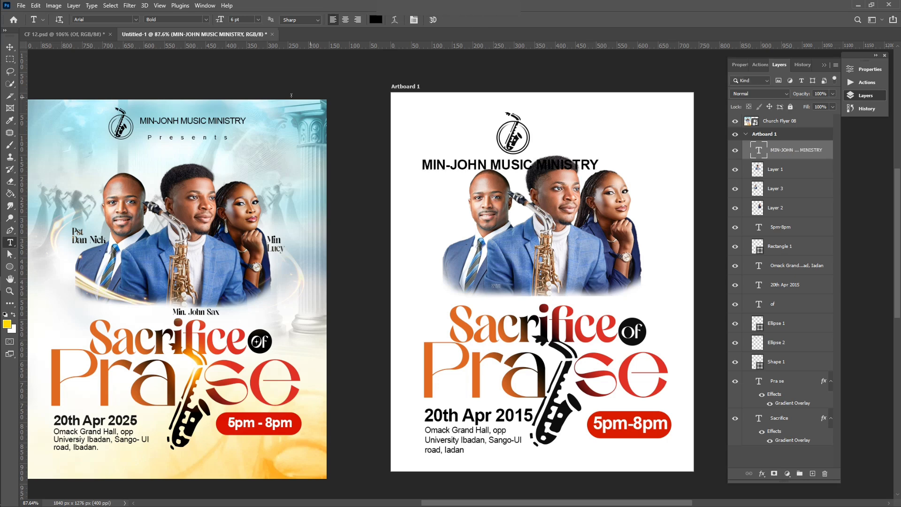
# Step: Shrink the logo, scale the title to about 69%, and place them together at the top
pyautogui.press('v')
pyautogui.moveTo(517, 141); pyautogui.dragTo(551, 131)
pyautogui.press('Return')
pyautogui.hotkey('ctrl', 't')
pyautogui.moveTo(687, 126); pyautogui.dragTo(632, 128)
pyautogui.moveTo(605, 129); pyautogui.dragTo(603, 128)
pyautogui.press('Return')
pyautogui.moveTo(453, 114); pyautogui.dragTo(555, 123)
pyautogui.click(439, 141)
# Step: Set the ministry title to Regular weight and begin a new text line beneath it
pyautogui.press('t')
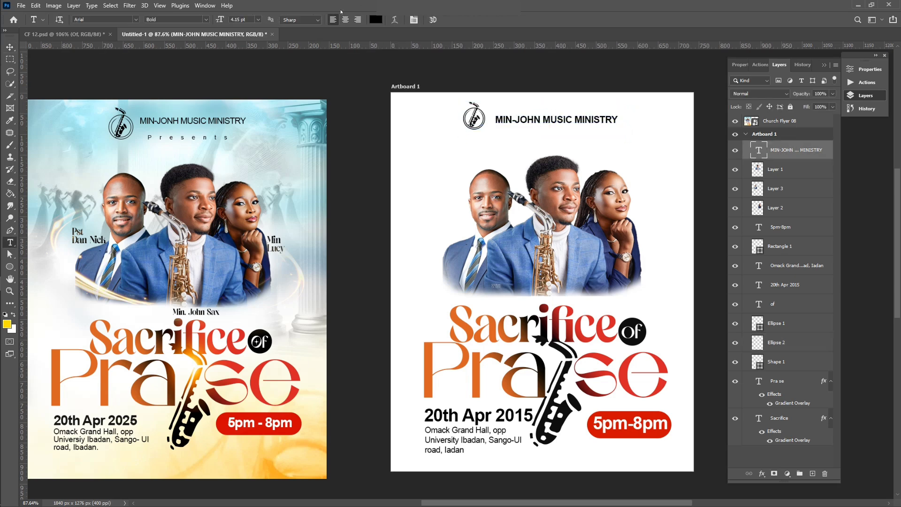
pyautogui.click(206, 20)
pyautogui.click(190, 60)
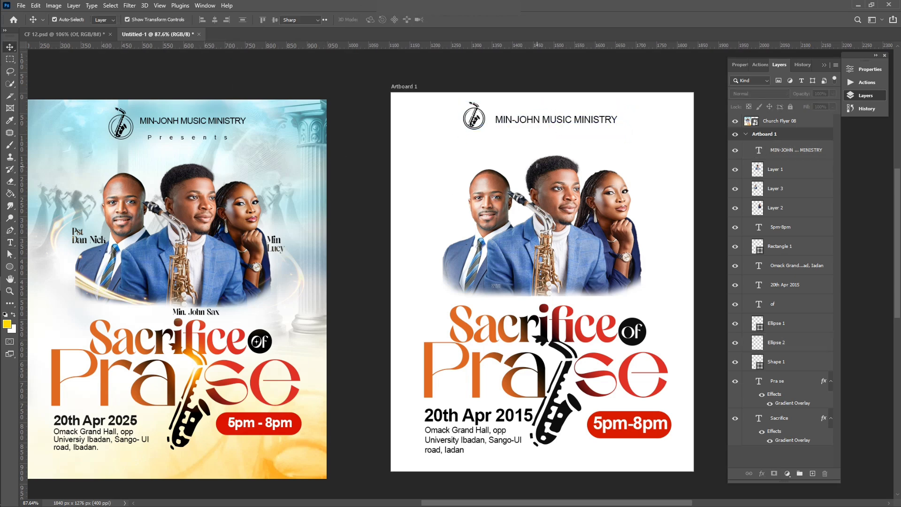
pyautogui.click(512, 153)
# Step: Type 'Presents', scale it to about 67%, give it 900 tracking, and centre it under the title
pyautogui.write('Presents')
pyautogui.click(449, 20)
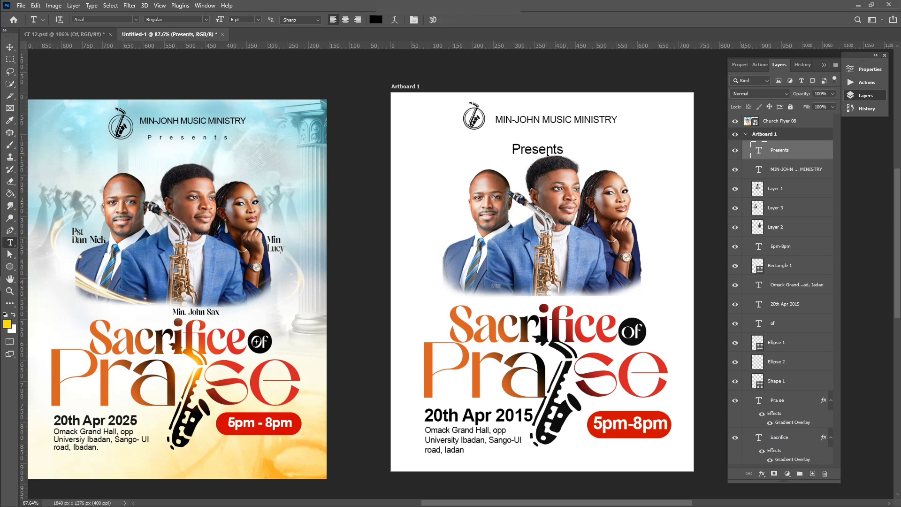
pyautogui.hotkey('ctrl', 't')
pyautogui.moveTo(562, 142); pyautogui.dragTo(541, 149)
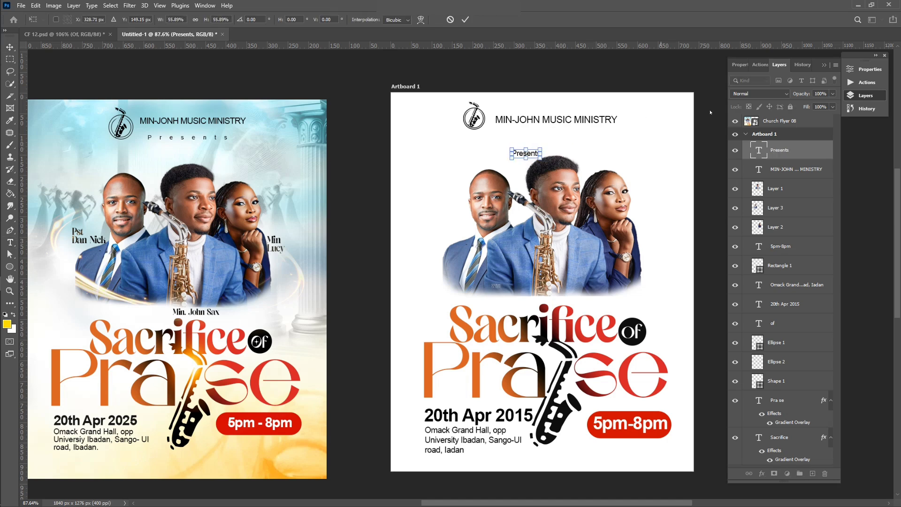
pyautogui.click(866, 69)
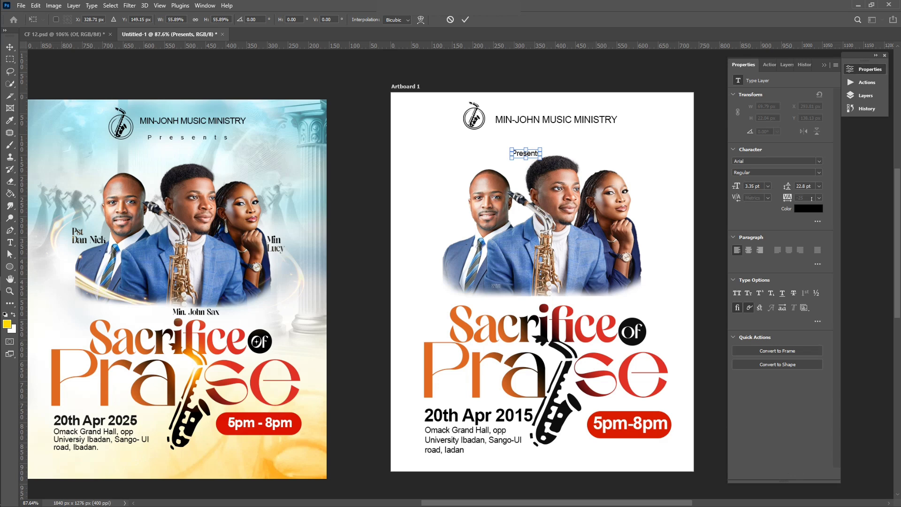
pyautogui.press('Return')
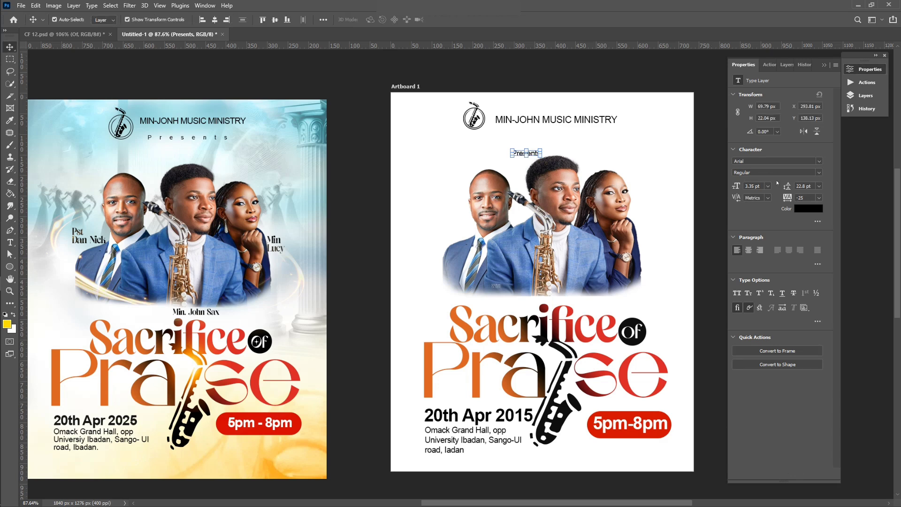
pyautogui.click(807, 197)
pyautogui.press('Return')
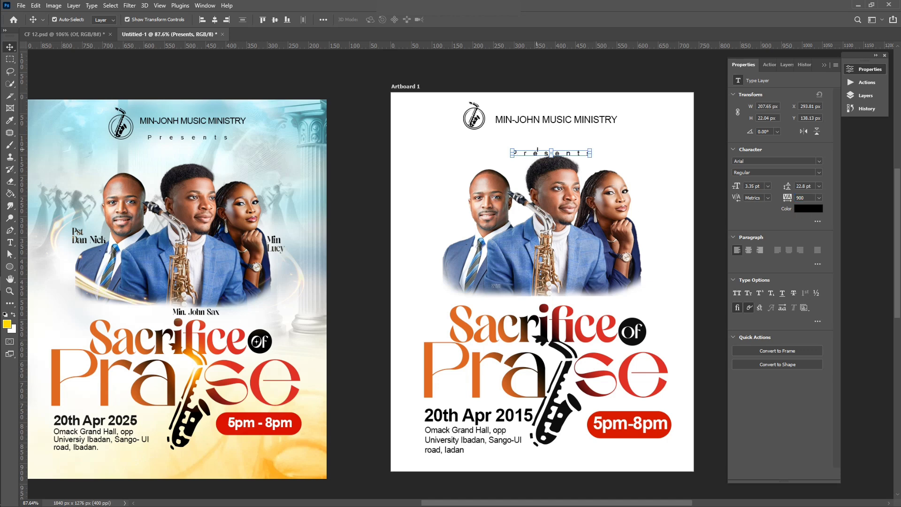
pyautogui.moveTo(558, 153); pyautogui.dragTo(554, 132)
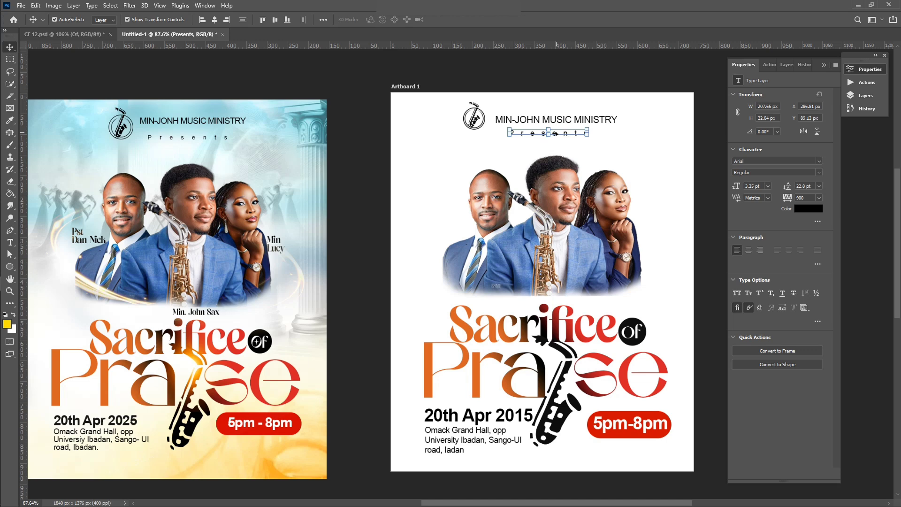
pyautogui.click(575, 84)
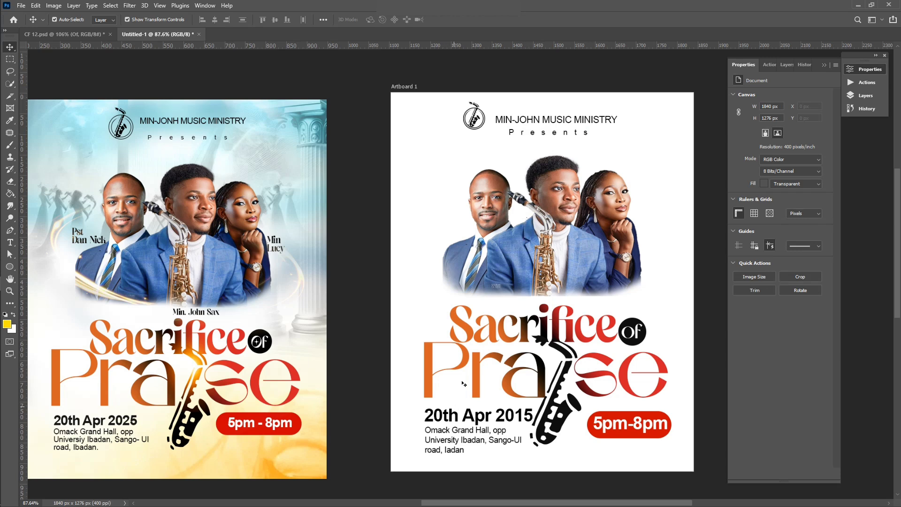
pyautogui.click(456, 321)
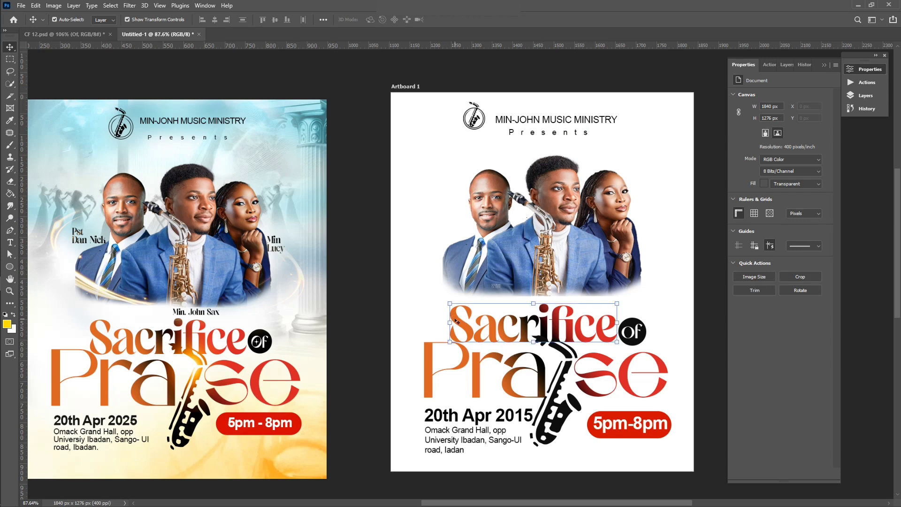
pyautogui.press('t')
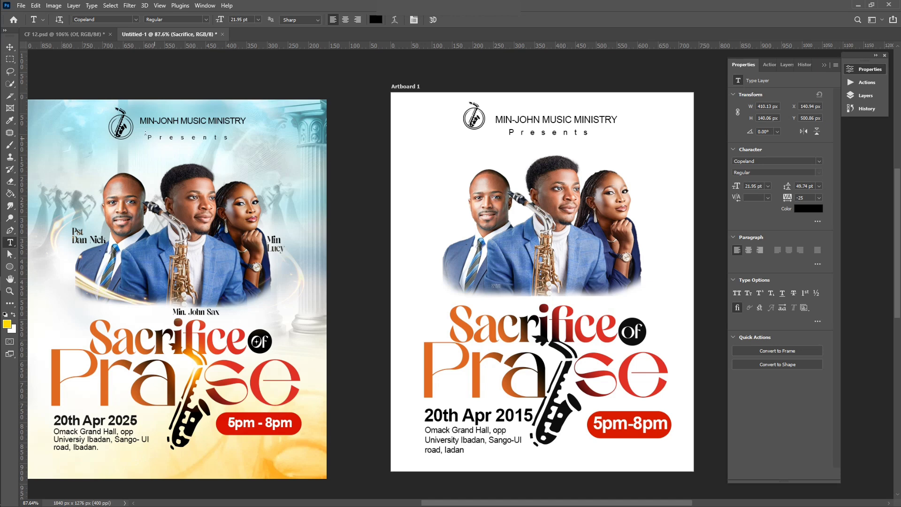
pyautogui.click(15, 47)
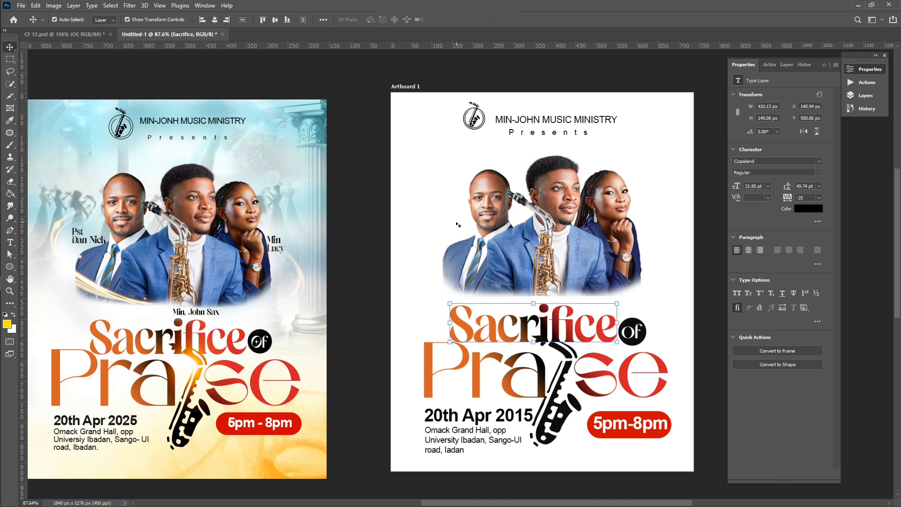
pyautogui.press('t')
pyautogui.click(429, 212)
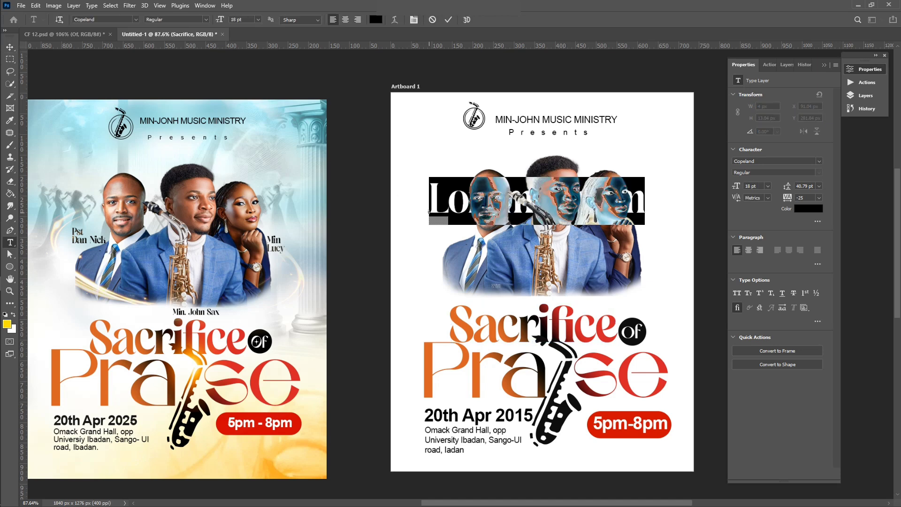
pyautogui.write('Pst')
pyautogui.press('Return')
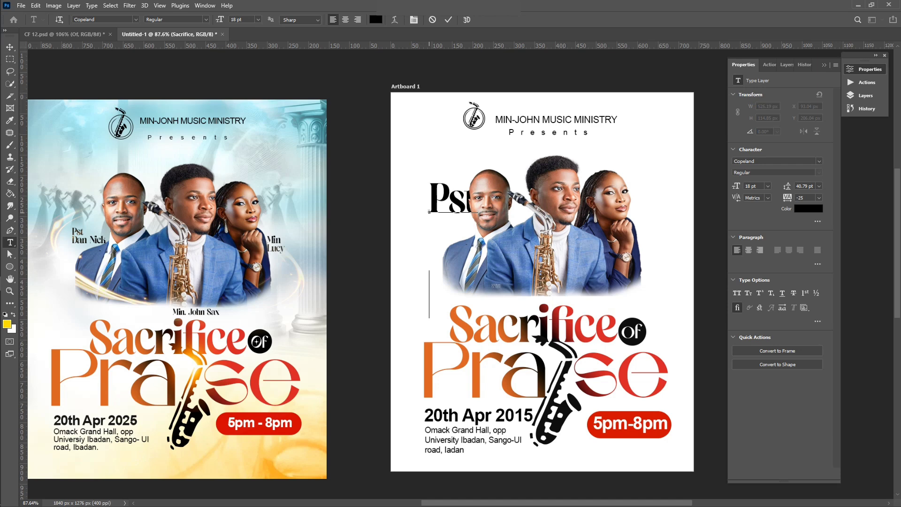
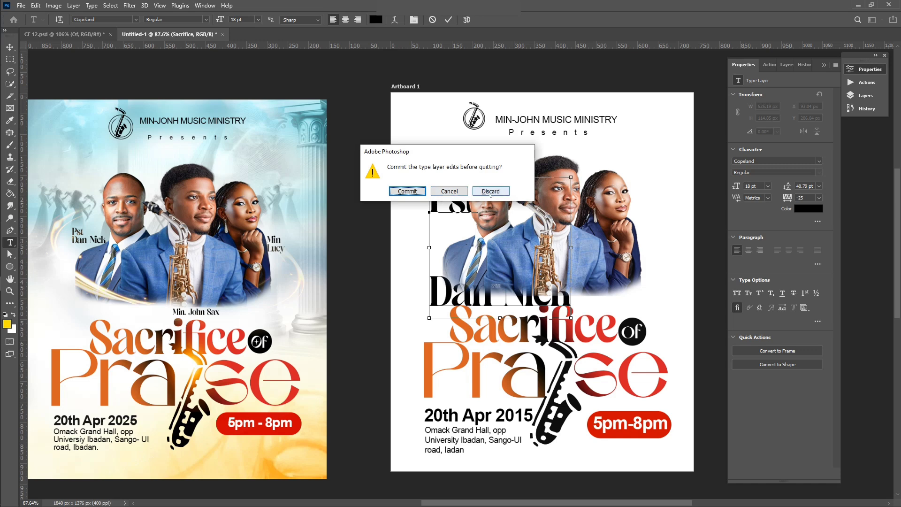
pyautogui.click(491, 191)
pyautogui.hotkey('ctrl', 'q')
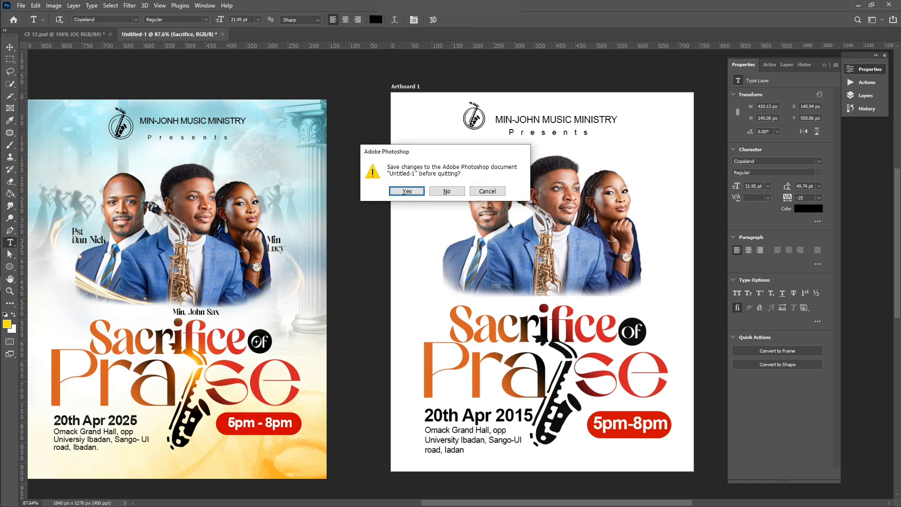
pyautogui.click(486, 191)
pyautogui.hotkey('ctrl', 'z')
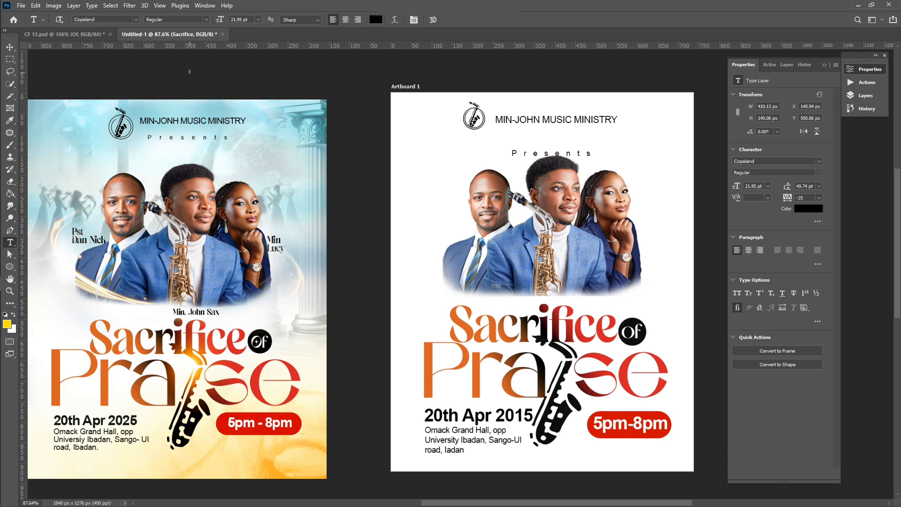
pyautogui.hotkey('ctrl', 'shift', 'z')
# Step: Type the pastor's name label beside the left portrait with auto leading and 0 tracking
pyautogui.click(417, 225)
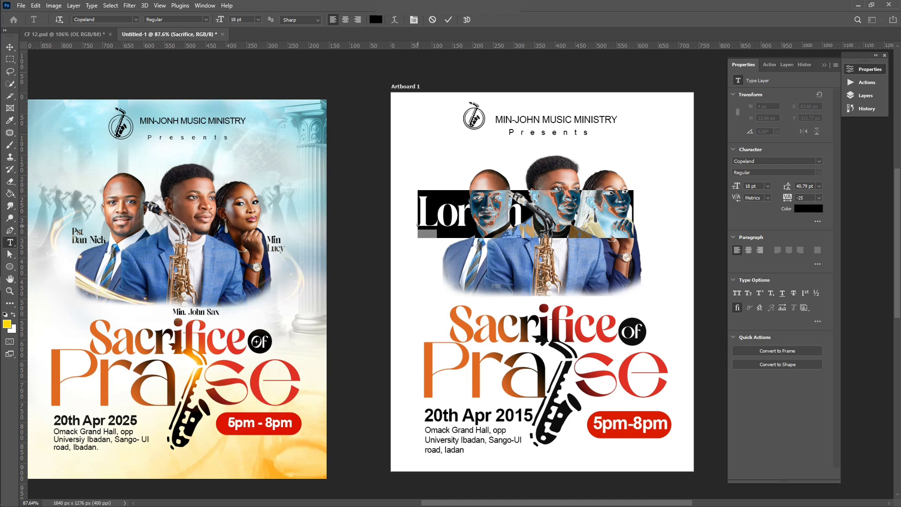
pyautogui.write('Psg ')
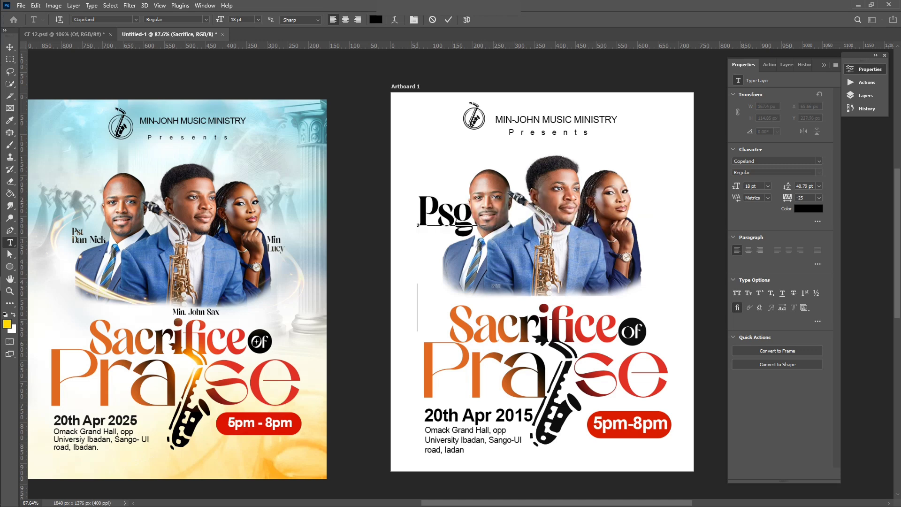
pyautogui.hotkey('ctrl', 'a')
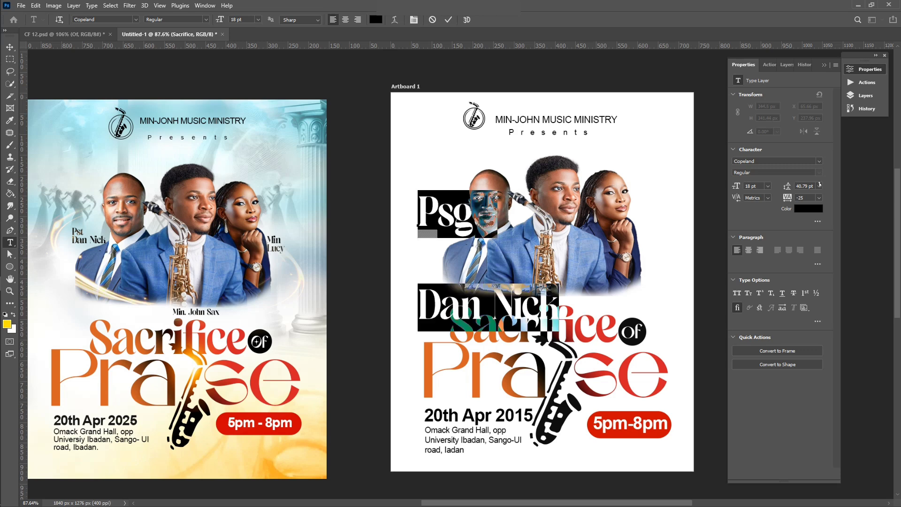
pyautogui.click(820, 186)
pyautogui.click(814, 194)
pyautogui.click(819, 198)
pyautogui.click(820, 198)
pyautogui.click(820, 198)
pyautogui.click(807, 254)
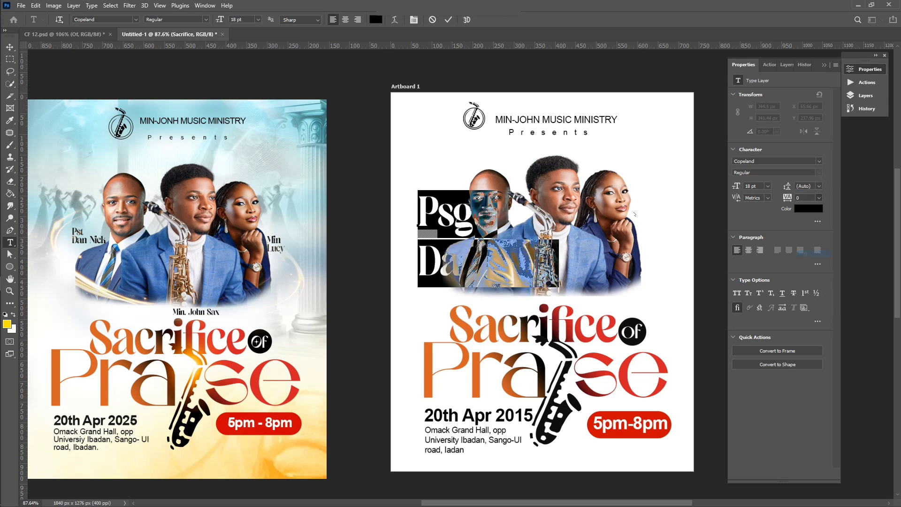
pyautogui.click(635, 214)
# Step: Adjust the label's line spacing, trying 8 pt and then 14 pt
pyautogui.click(819, 186)
pyautogui.click(810, 213)
pyautogui.click(819, 186)
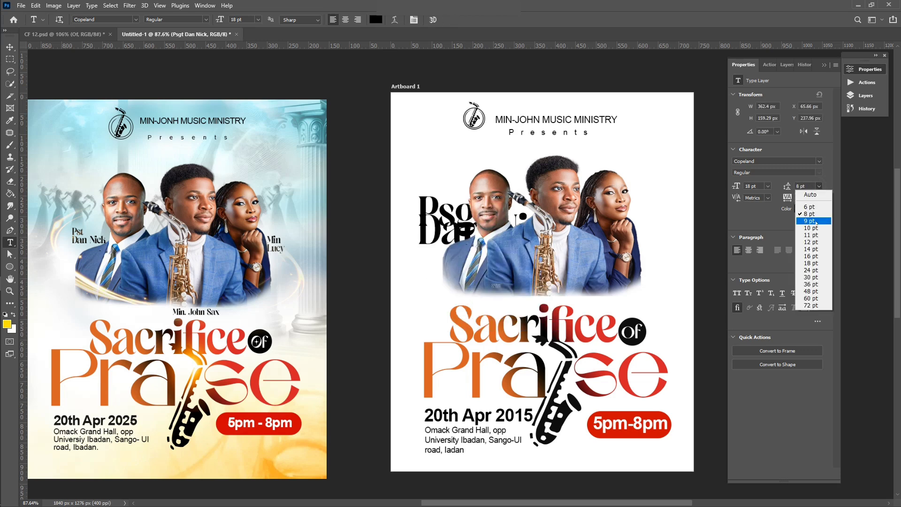
pyautogui.click(809, 220)
pyautogui.click(819, 186)
pyautogui.click(809, 242)
pyautogui.click(819, 186)
pyautogui.click(809, 249)
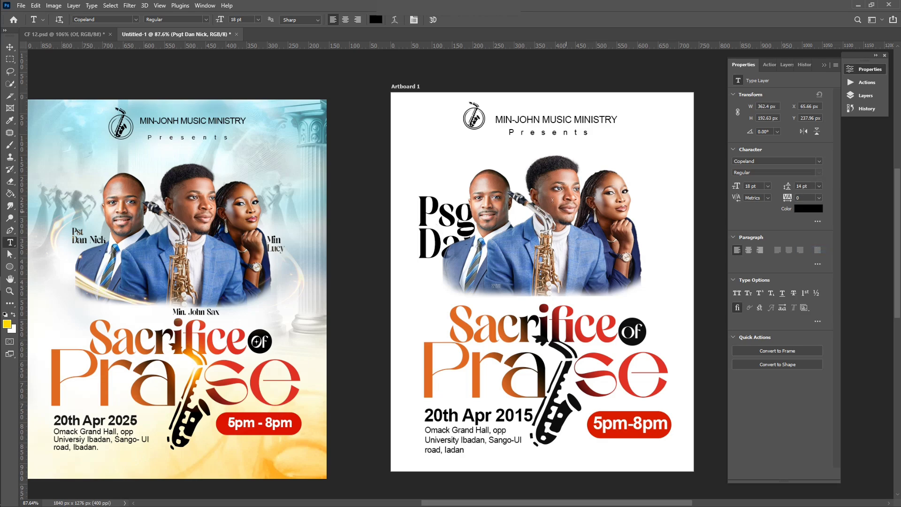
# Step: Fix a typo in the label, shrink it, and move its layer above the portrait photos
pyautogui.moveTo(454, 212); pyautogui.dragTo(472, 212)
pyautogui.write('t')
pyautogui.click(448, 20)
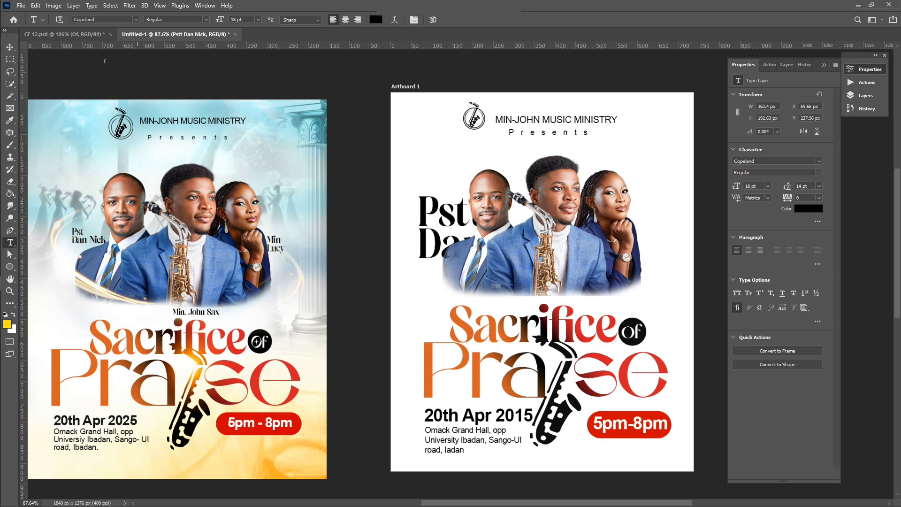
pyautogui.press('v')
pyautogui.moveTo(567, 199); pyautogui.dragTo(446, 275)
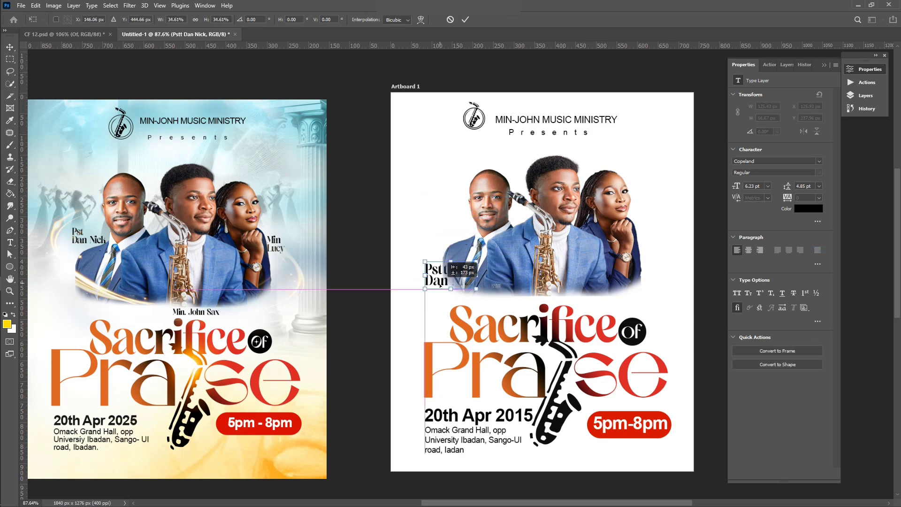
pyautogui.scroll(3, 442, 285)
pyautogui.click(787, 64)
pyautogui.moveTo(784, 437); pyautogui.dragTo(782, 349)
pyautogui.moveTo(781, 140); pyautogui.dragTo(781, 141)
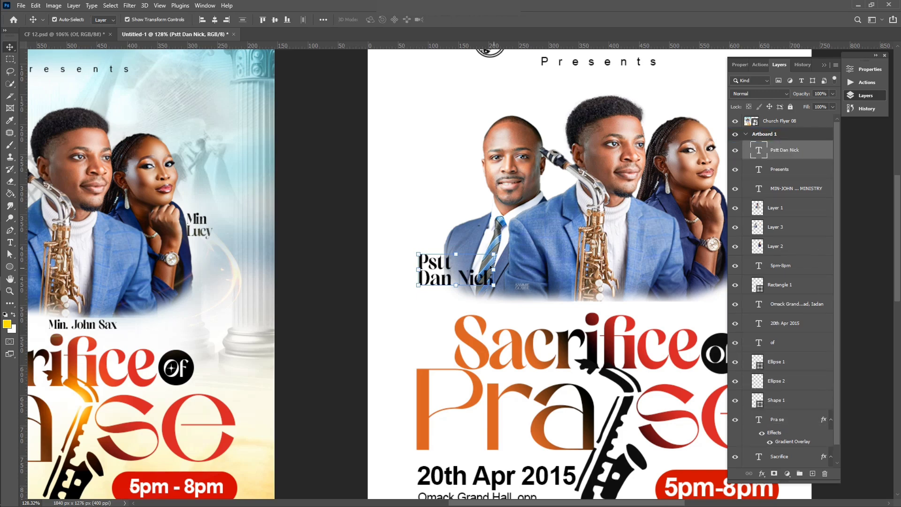
# Step: Shrink the name label to about half size and place it beside the left man's shoulder
pyautogui.moveTo(497, 254); pyautogui.dragTo(457, 271)
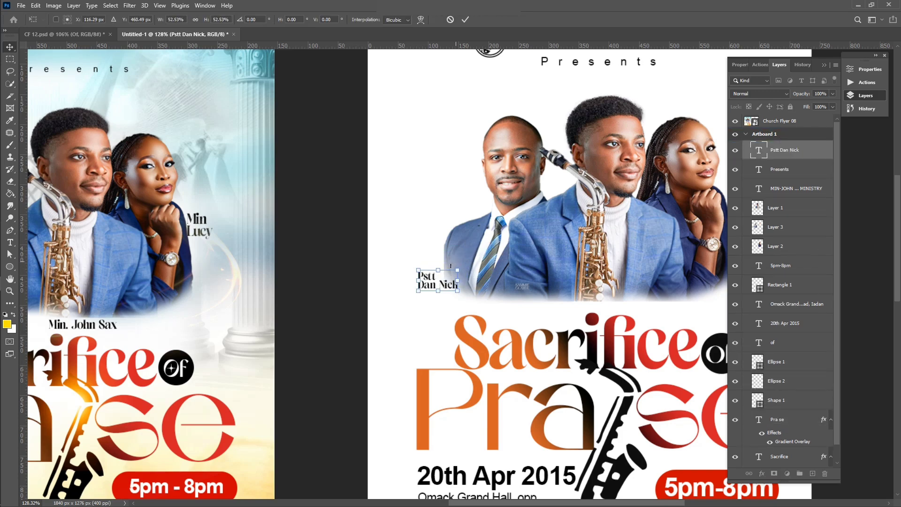
pyautogui.scroll(-3, 438, 281)
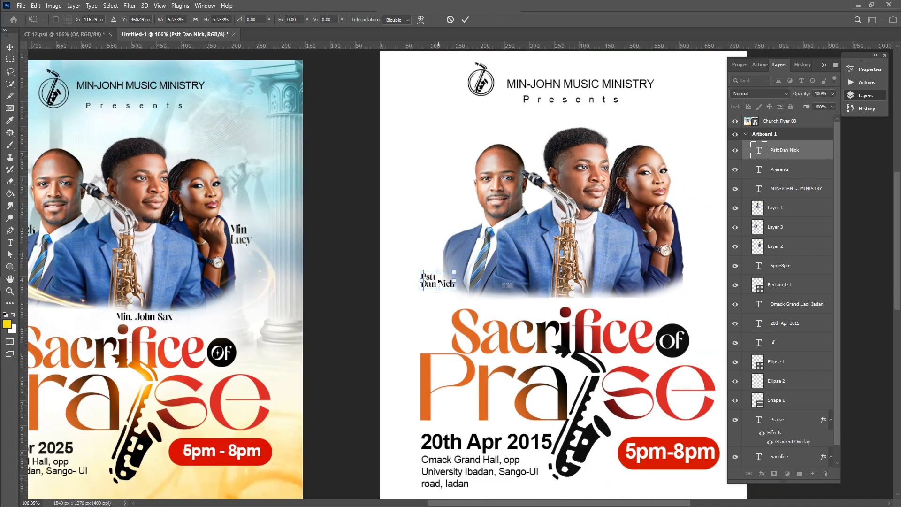
pyautogui.scroll(-2, 438, 280)
pyautogui.moveTo(435, 281); pyautogui.dragTo(447, 224)
pyautogui.scroll(2, 447, 224)
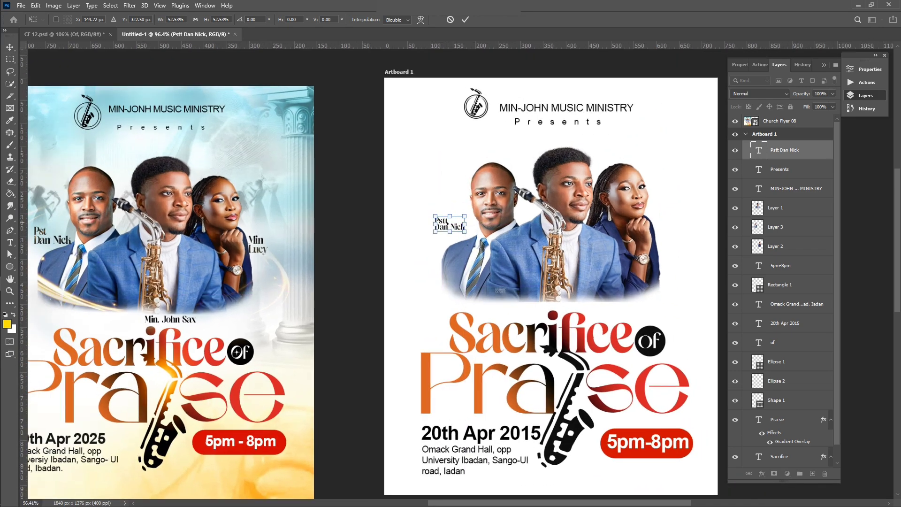
pyautogui.press('Return')
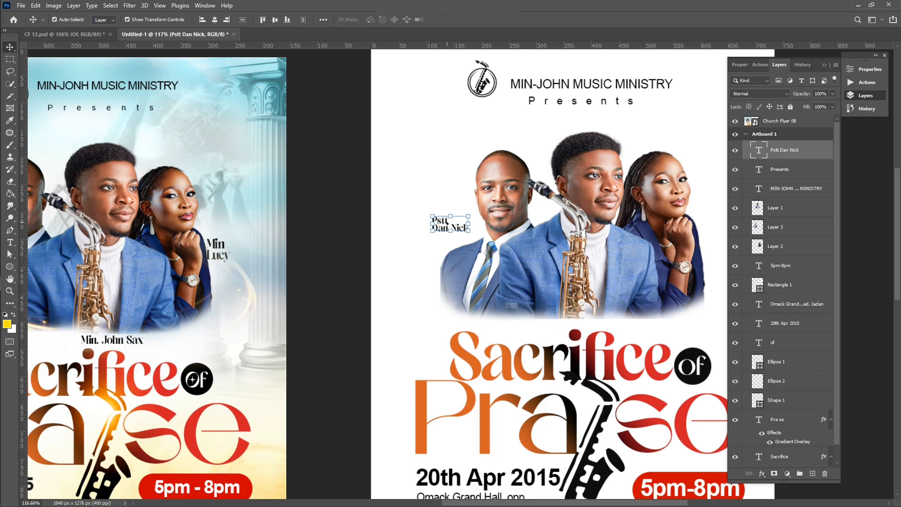
# Step: Correct the remaining typo in the pastor's name and duplicate the label beside the woman
pyautogui.press('t')
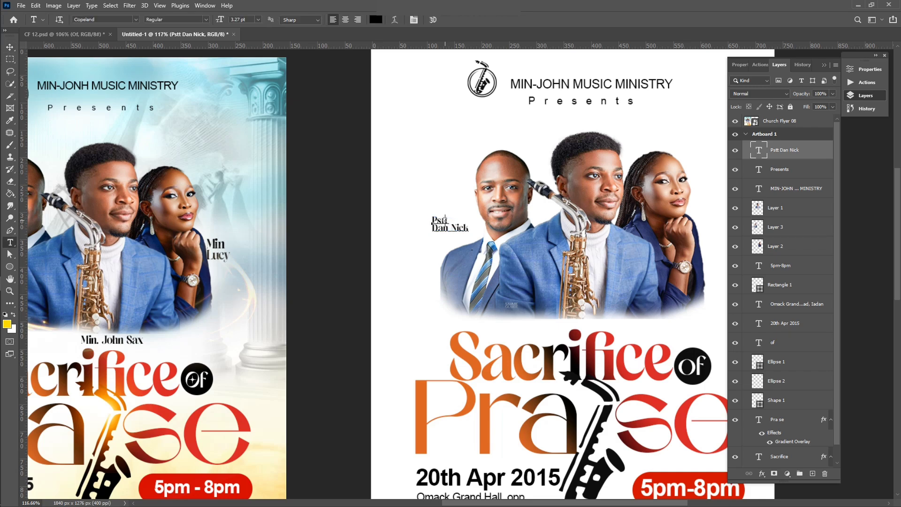
pyautogui.click(447, 221)
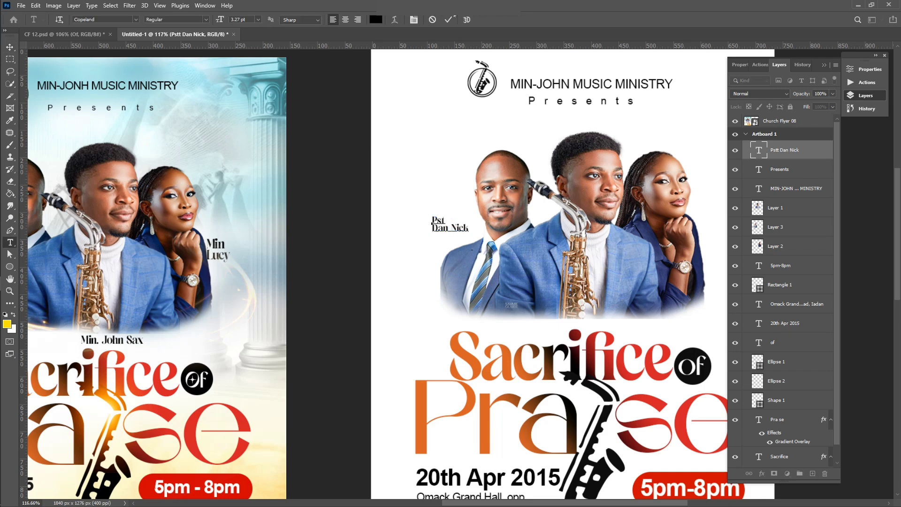
pyautogui.scroll(-4, 462, 136)
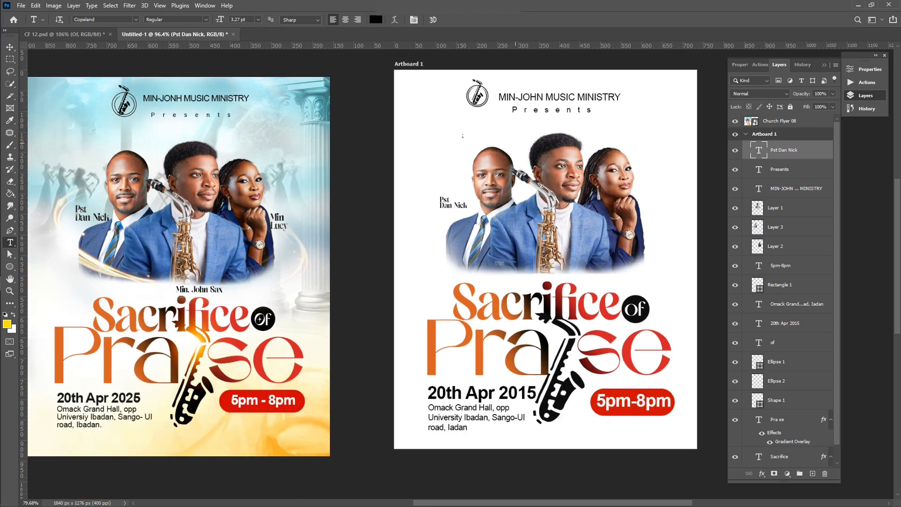
pyautogui.hotkey('ctrl', 'Return')
pyautogui.press('v')
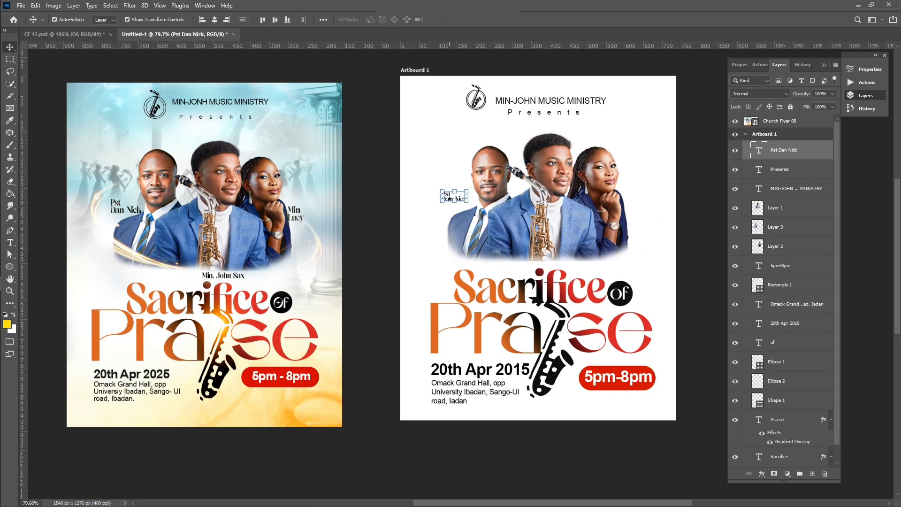
pyautogui.moveTo(453, 198); pyautogui.dragTo(640, 183)
pyautogui.scroll(4, 642, 198)
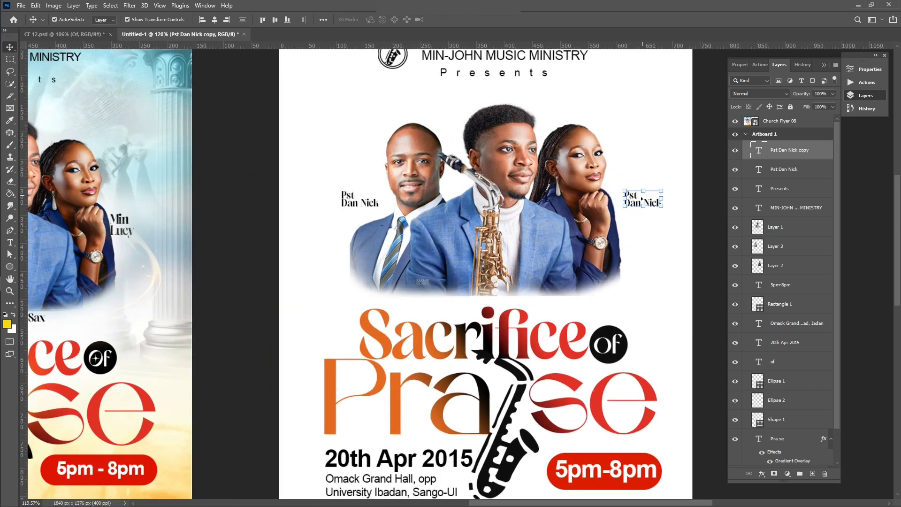
# Step: Replace the copied label's text with the woman's name
pyautogui.doubleClick(641, 198)
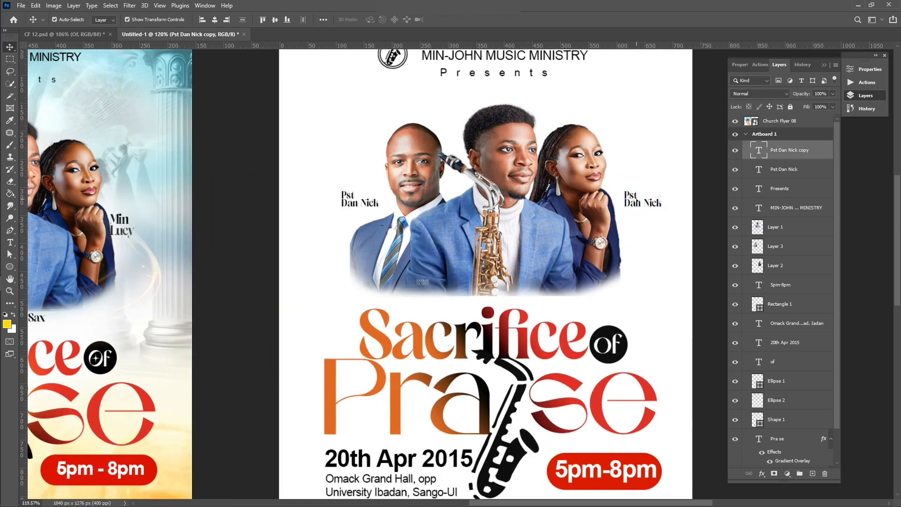
pyautogui.click(631, 194)
pyautogui.hotkey('ctrl', 'a')
pyautogui.write('Min ')
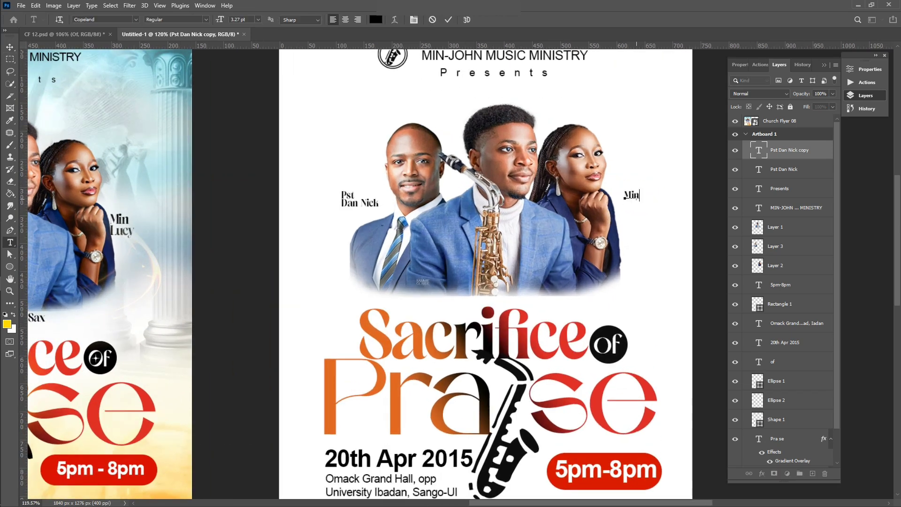
pyautogui.write('L')
pyautogui.click(452, 22)
# Step: Duplicate the label below the saxophonist, retype it with his name and role, and nudge it down
pyautogui.press('v')
pyautogui.keyDown('alt'); pyautogui.moveTo(630, 198); pyautogui.dragTo(485, 297); pyautogui.keyUp('alt')
pyautogui.keyDown('alt'); pyautogui.scroll(-4, 485, 298); pyautogui.keyUp('alt')
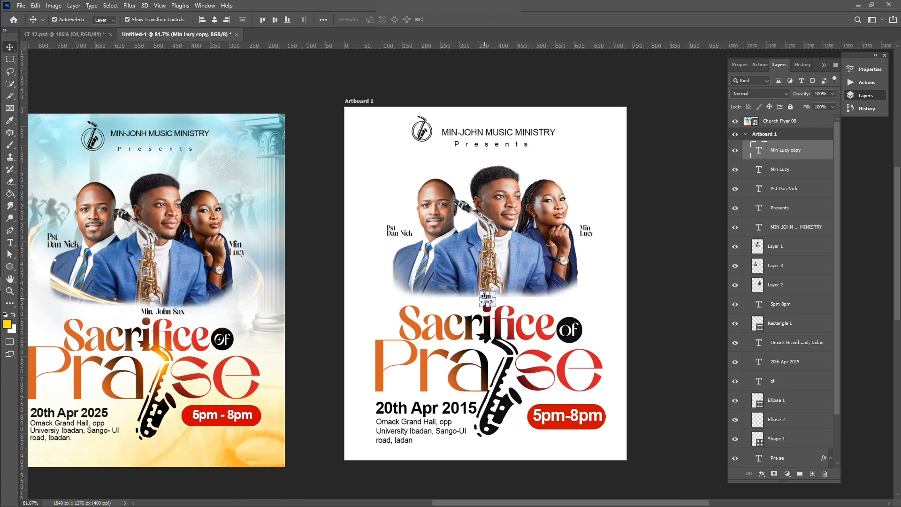
pyautogui.scroll(3, 486, 297)
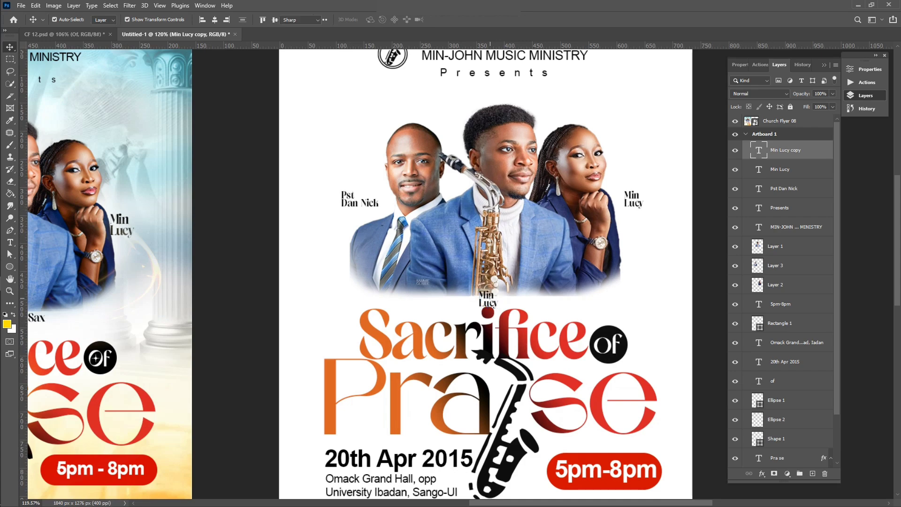
pyautogui.doubleClick(488, 296)
pyautogui.write('Min J')
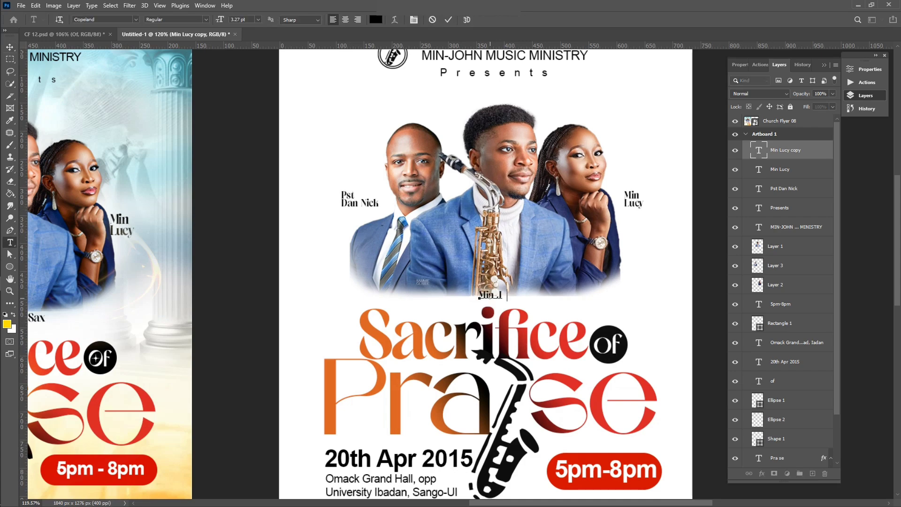
pyautogui.write('ohn Sax')
pyautogui.scroll(-3, 490, 297)
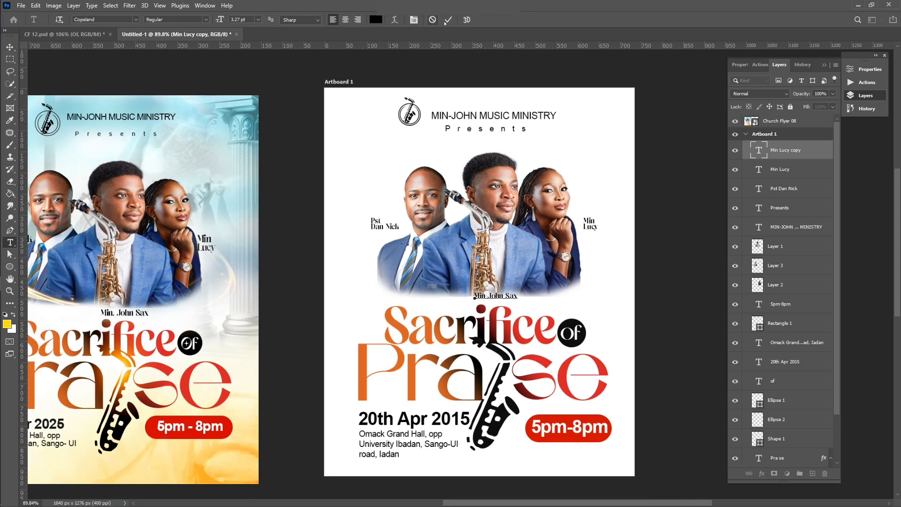
pyautogui.click(448, 20)
pyautogui.press('Down')
pyautogui.press('Down')
pyautogui.press('Down')
pyautogui.press('Down')
pyautogui.press('Down')
pyautogui.press('Down')
pyautogui.press('Down')
pyautogui.press('Down')
pyautogui.press('Down')
pyautogui.press('Down')
pyautogui.press('Down')
pyautogui.press('Down')
pyautogui.press('Down')
pyautogui.press('Down')
pyautogui.press('Down')
pyautogui.press('Down')
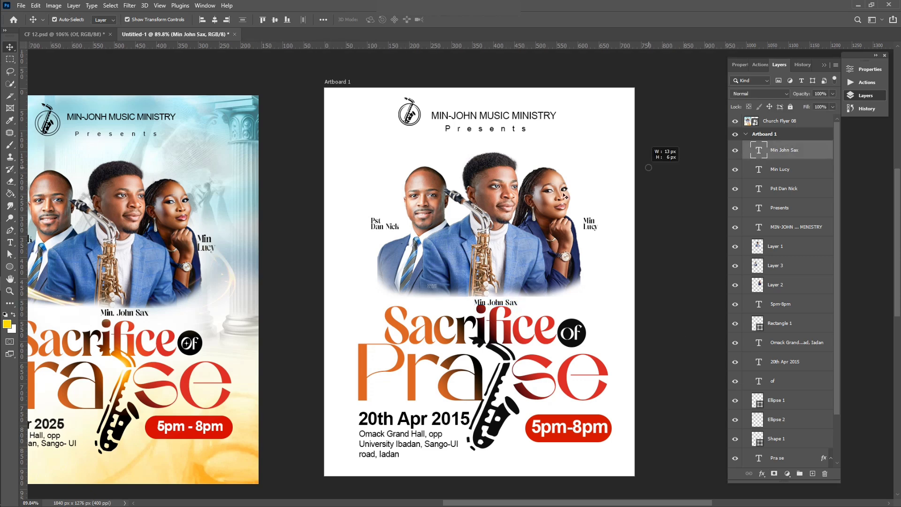
# Step: Raise the three portraits and their side name labels together by a Shift-arrow nudge
pyautogui.moveTo(651, 167); pyautogui.dragTo(383, 248)
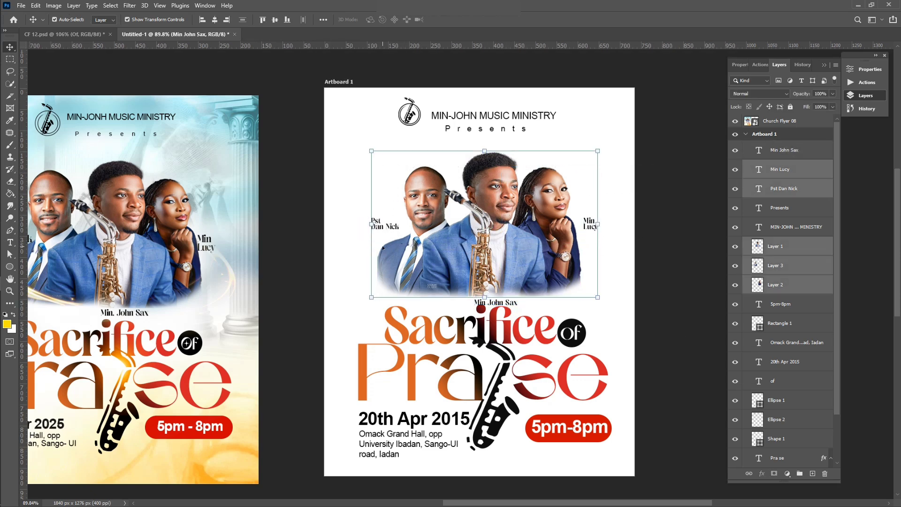
pyautogui.hotkey('shift', 'Up')
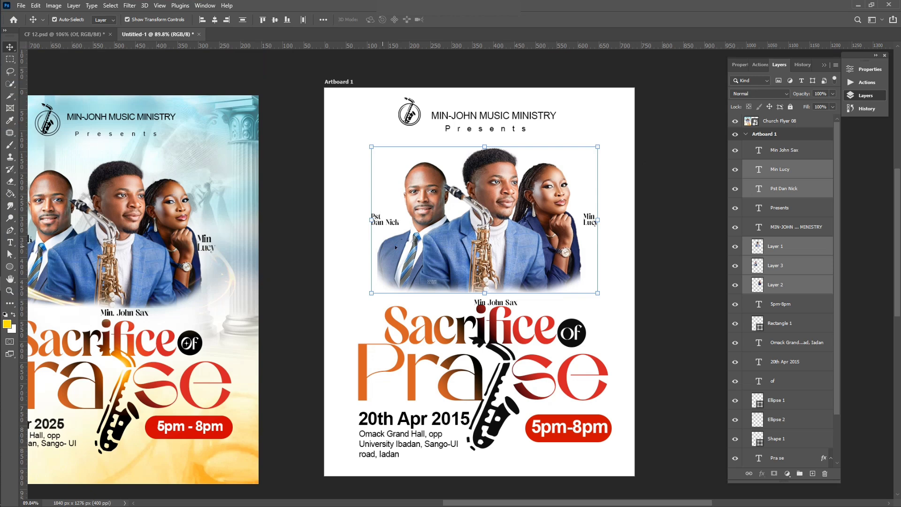
pyautogui.click(707, 319)
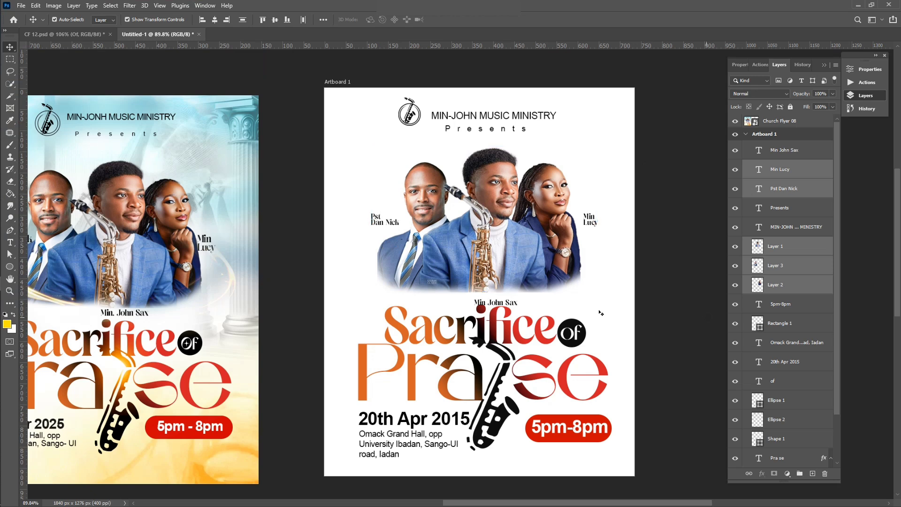
# Step: Nudge the saxophonist's name caption up one pixel to realign it beneath the portraits
pyautogui.click(512, 306)
pyautogui.press('Up')
pyautogui.press('Up')
pyautogui.press('Up')
pyautogui.press('Up')
pyautogui.press('Up')
pyautogui.press('Up')
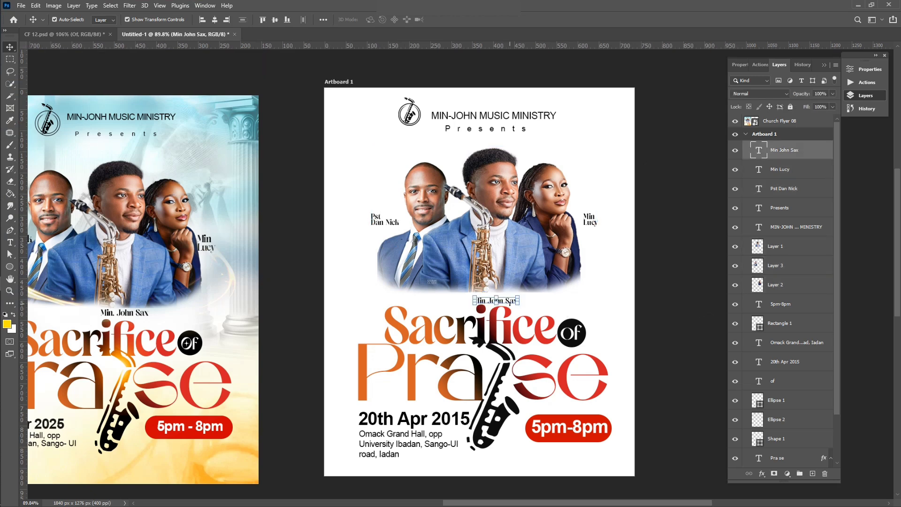
pyautogui.click(664, 282)
pyautogui.hscroll(-2, 664, 282)
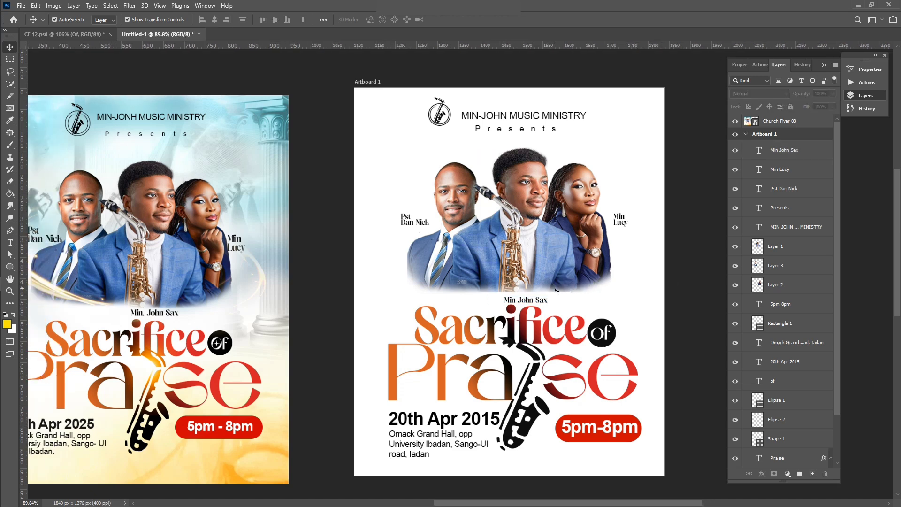
pyautogui.scroll(-2, 555, 290)
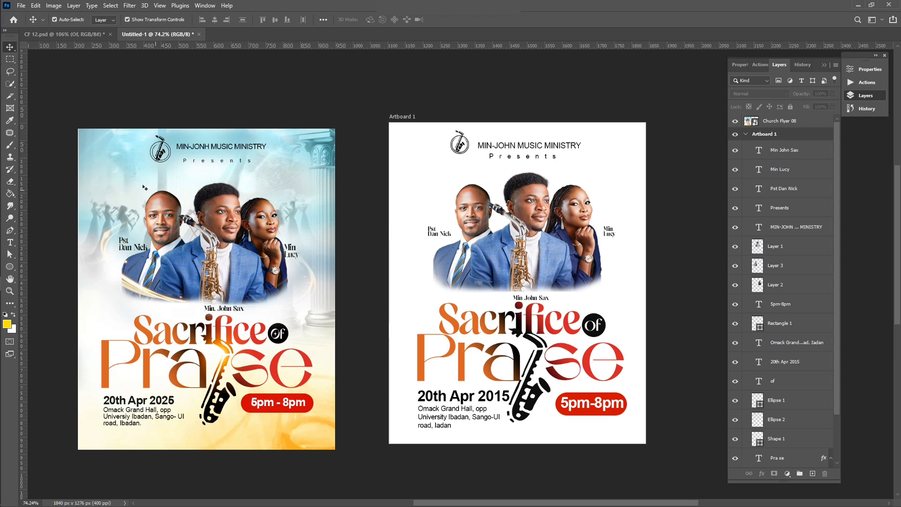
# Step: Drag the soft orange watercolour image into the flyer and move its layer beneath all Artboard 1 content
pyautogui.click(10, 217)
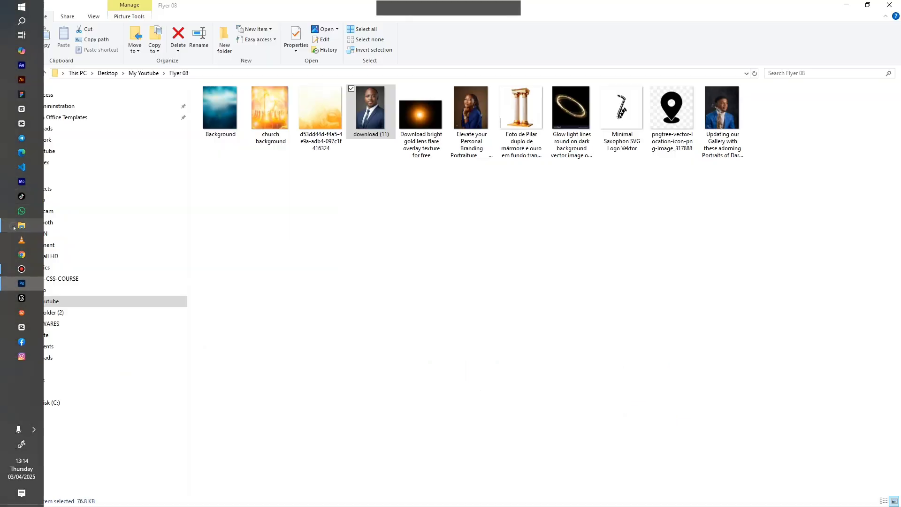
pyautogui.click(310, 114)
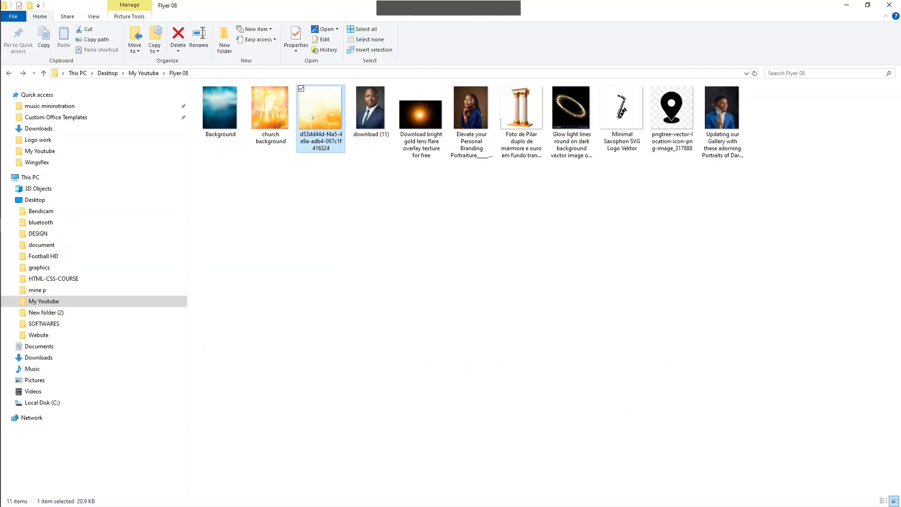
pyautogui.moveTo(312, 117); pyautogui.dragTo(474, 363)
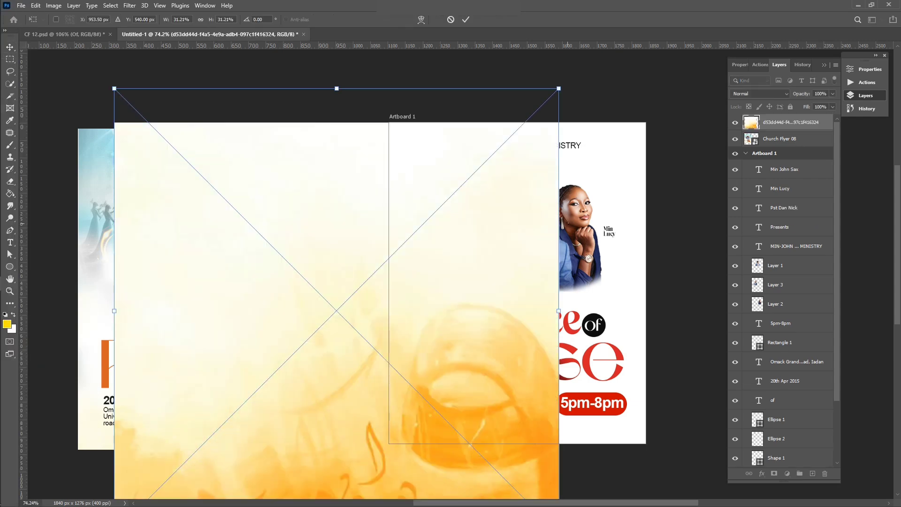
pyautogui.moveTo(770, 123); pyautogui.dragTo(774, 457)
pyautogui.hotkey('ctrl', 'z')
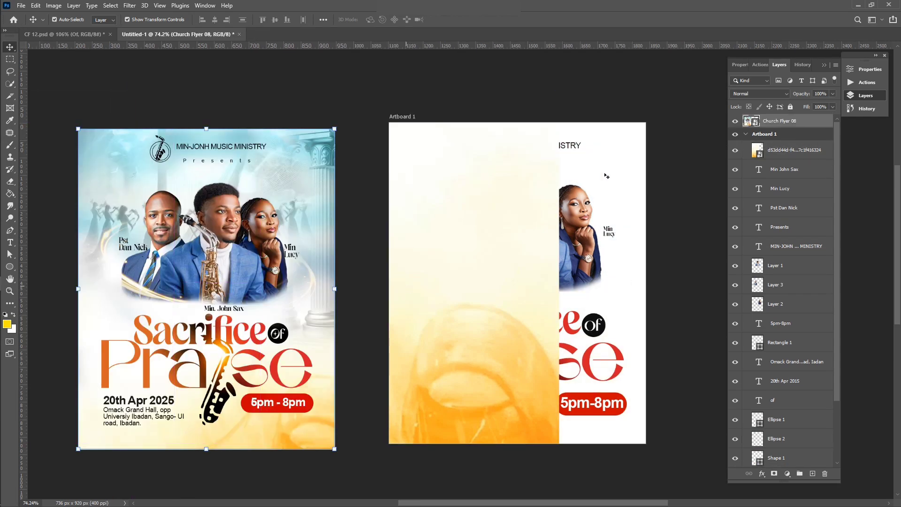
pyautogui.moveTo(780, 154); pyautogui.dragTo(781, 412)
# Step: Scale the watercolour to 28.69% and position it to cover the artboard
pyautogui.click(783, 440)
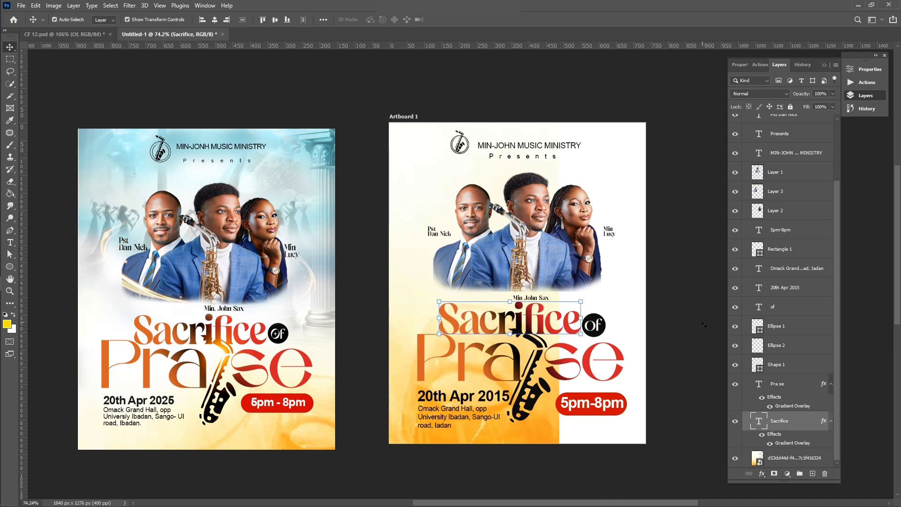
pyautogui.click(399, 289)
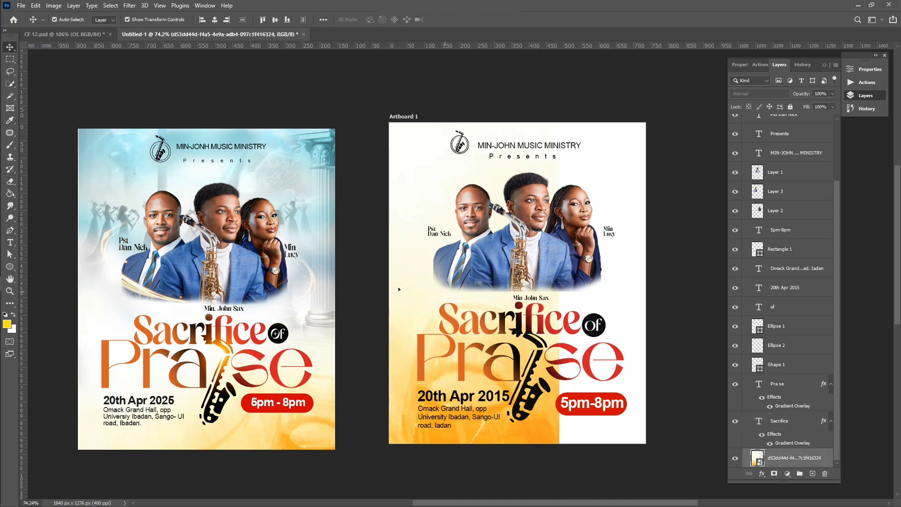
pyautogui.moveTo(399, 289); pyautogui.dragTo(521, 364)
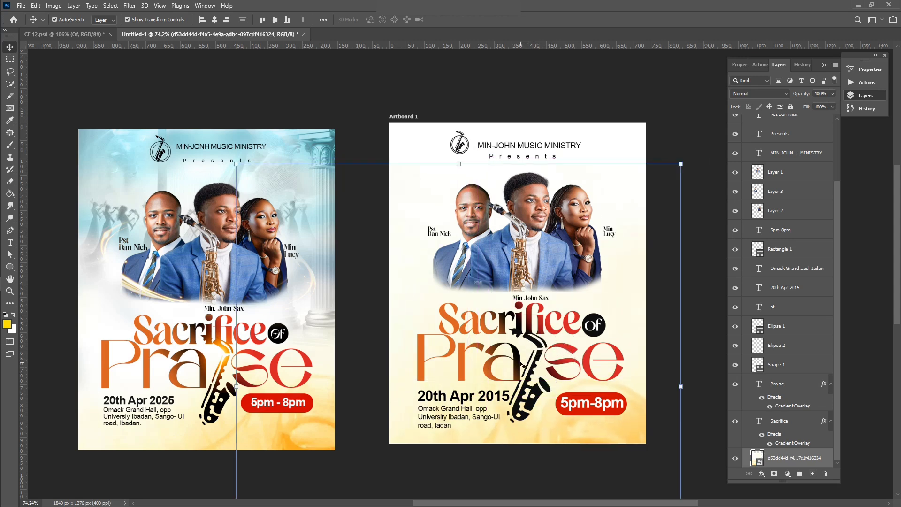
pyautogui.hscroll(4, 519, 343)
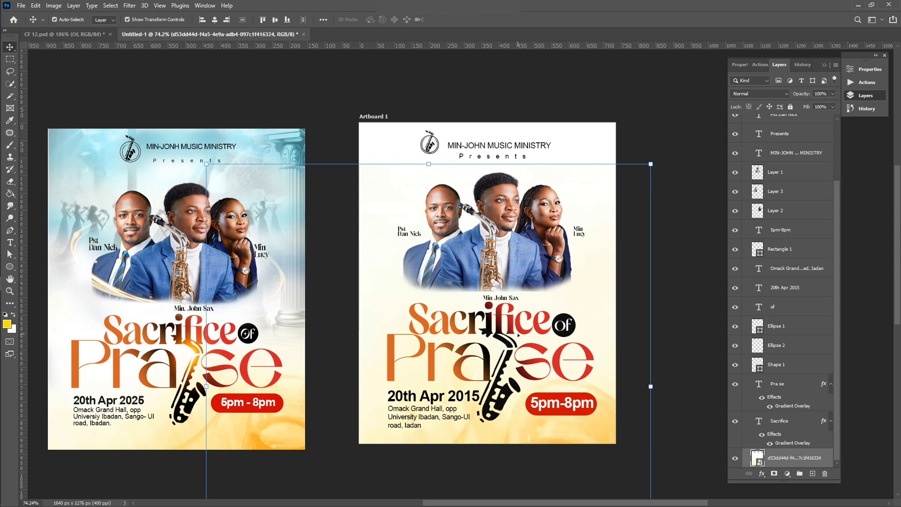
pyautogui.scroll(-4, 518, 334)
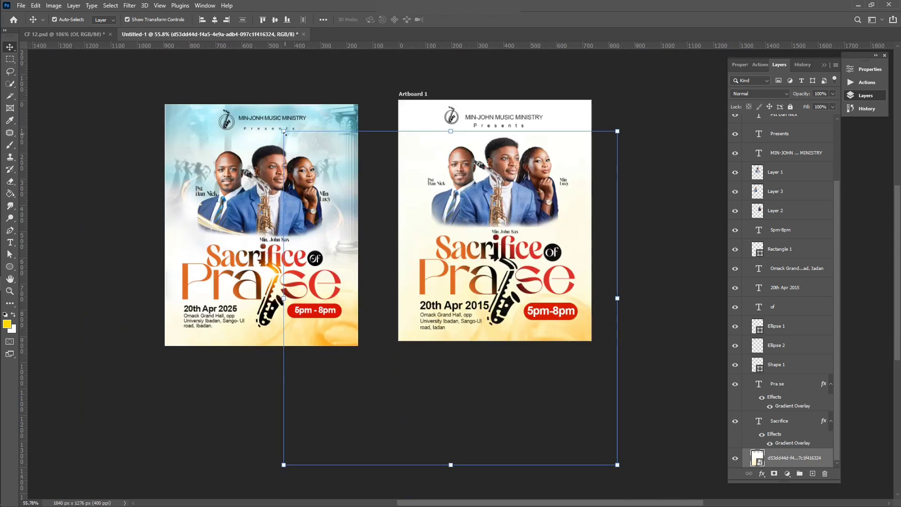
pyautogui.moveTo(284, 132); pyautogui.dragTo(311, 159)
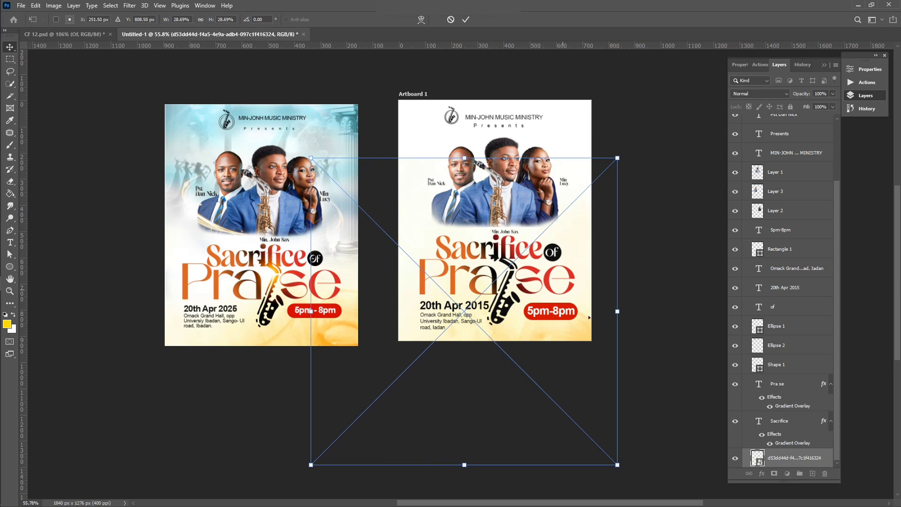
pyautogui.moveTo(584, 327); pyautogui.dragTo(586, 306)
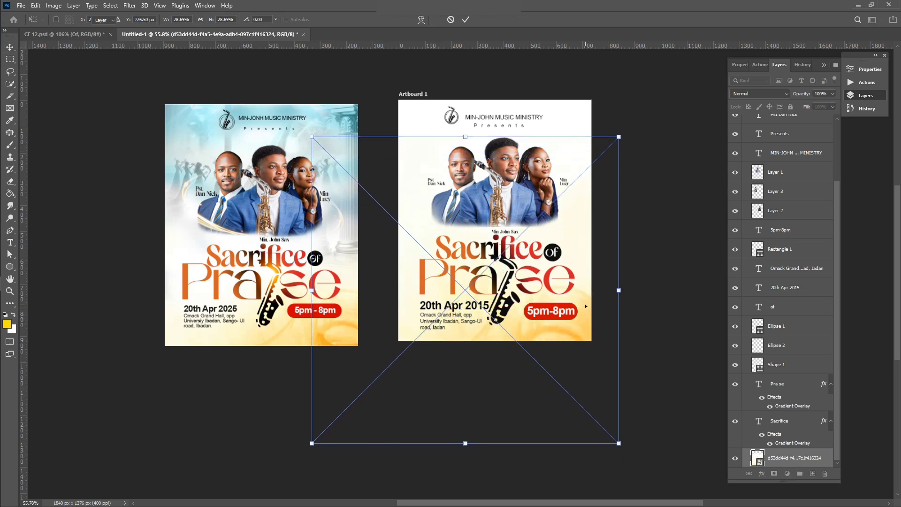
pyautogui.press('Return')
pyautogui.click(703, 240)
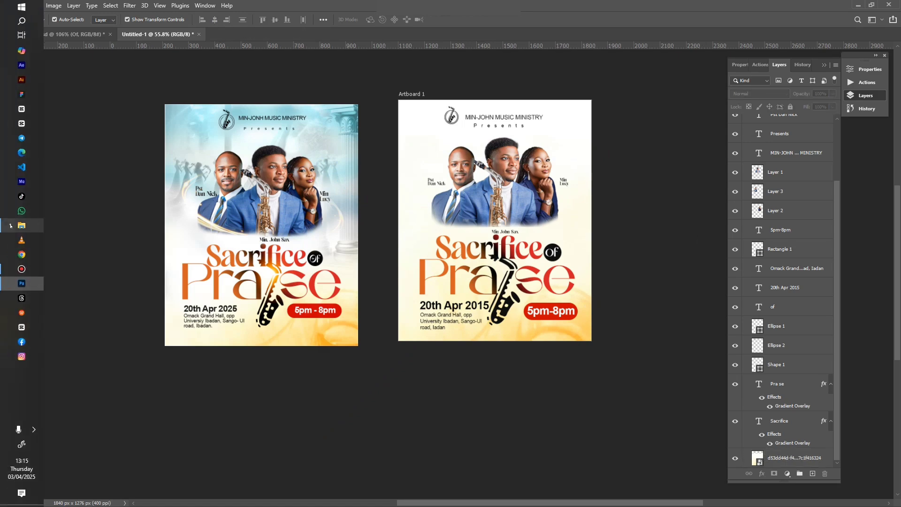
# Step: Place the church background image onto Artboard 1
pyautogui.click(9, 225)
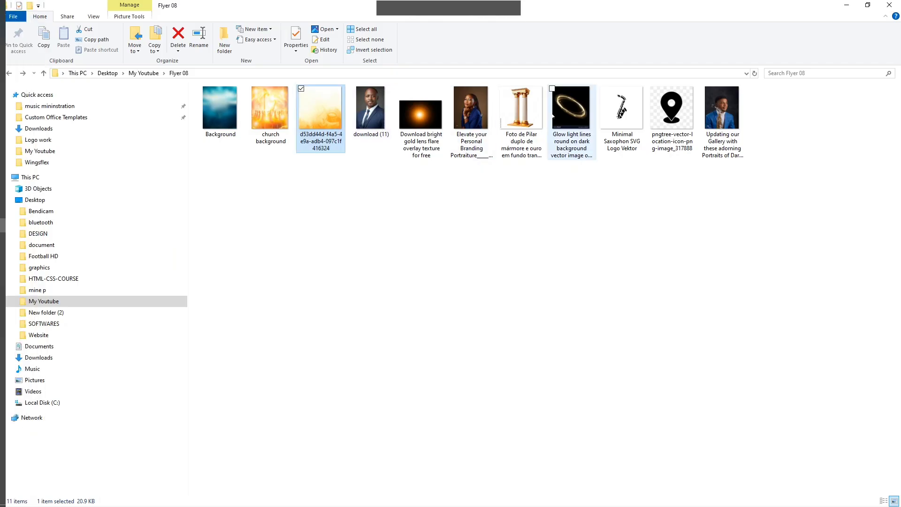
pyautogui.click(259, 102)
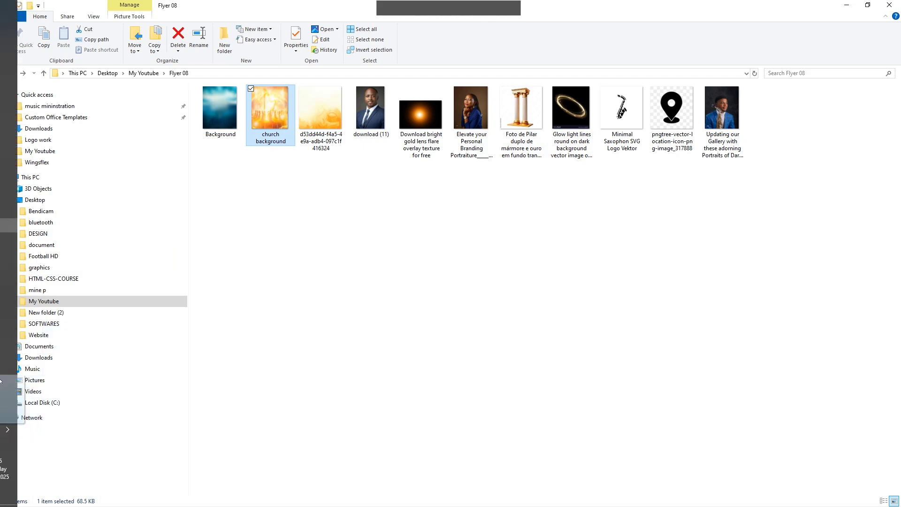
pyautogui.click(38, 284)
pyautogui.moveTo(45, 289); pyautogui.dragTo(488, 254)
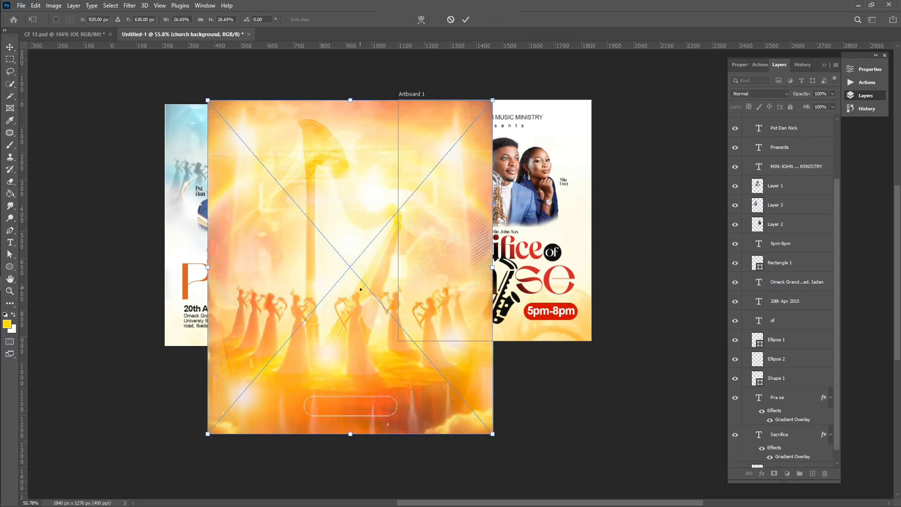
pyautogui.moveTo(373, 275); pyautogui.dragTo(499, 247)
pyautogui.scroll(3, 770, 264)
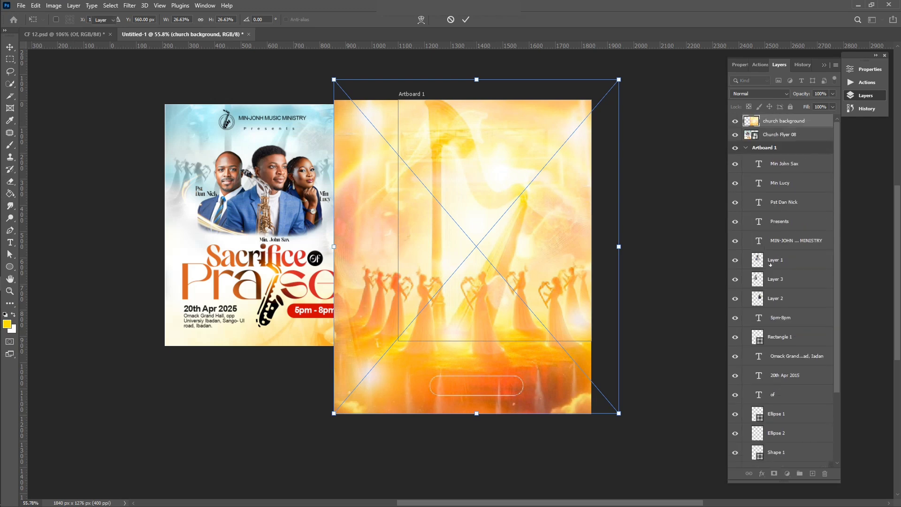
pyautogui.press('Return')
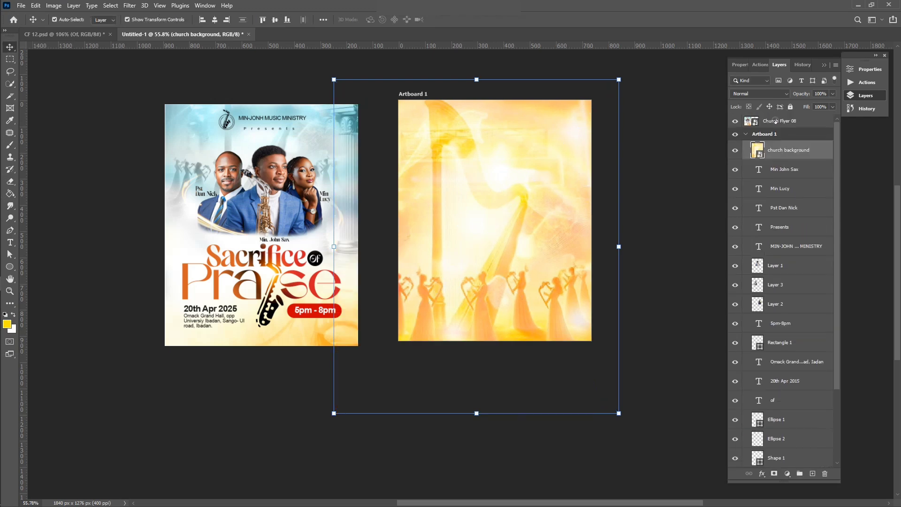
# Step: Move the church background layer beneath the portraits and title, shrinking it to about 17% at the artboard top
pyautogui.click(776, 121)
pyautogui.click(776, 151)
pyautogui.moveTo(776, 151); pyautogui.dragTo(780, 448)
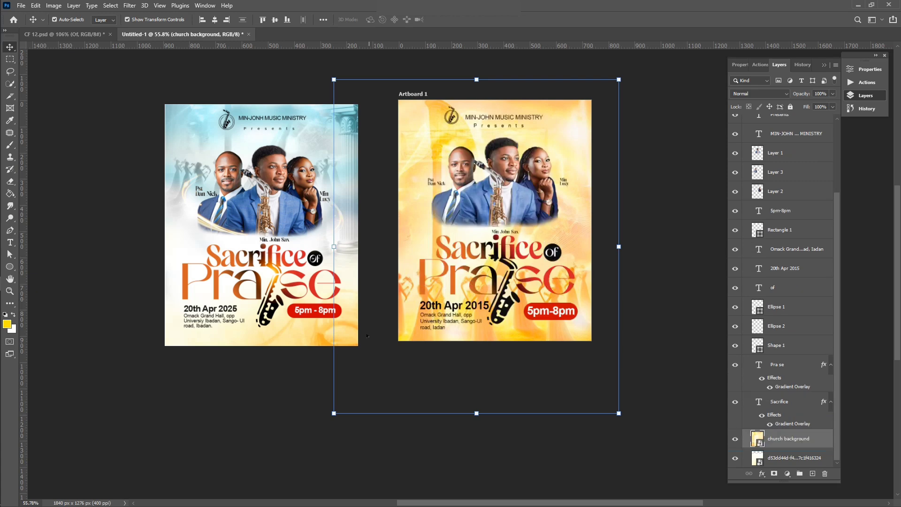
pyautogui.moveTo(333, 413); pyautogui.dragTo(442, 287)
pyautogui.moveTo(570, 164); pyautogui.dragTo(535, 101)
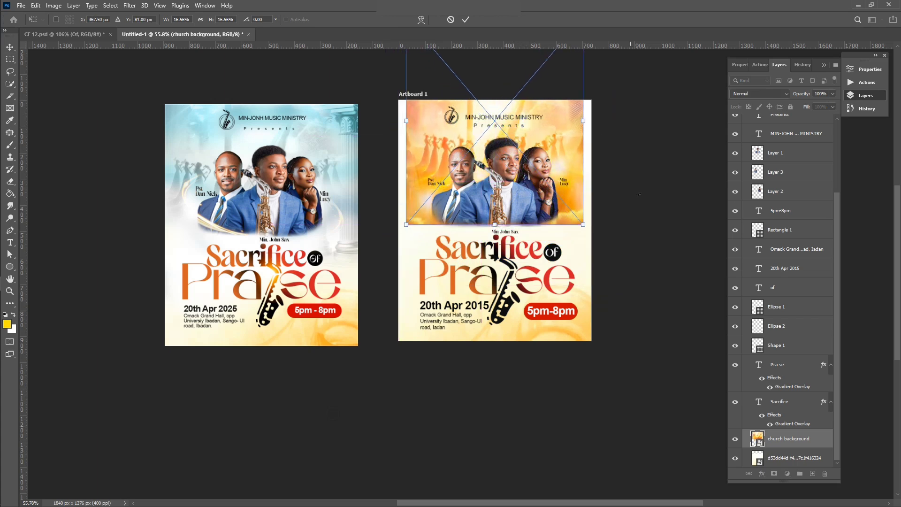
pyautogui.click(470, 20)
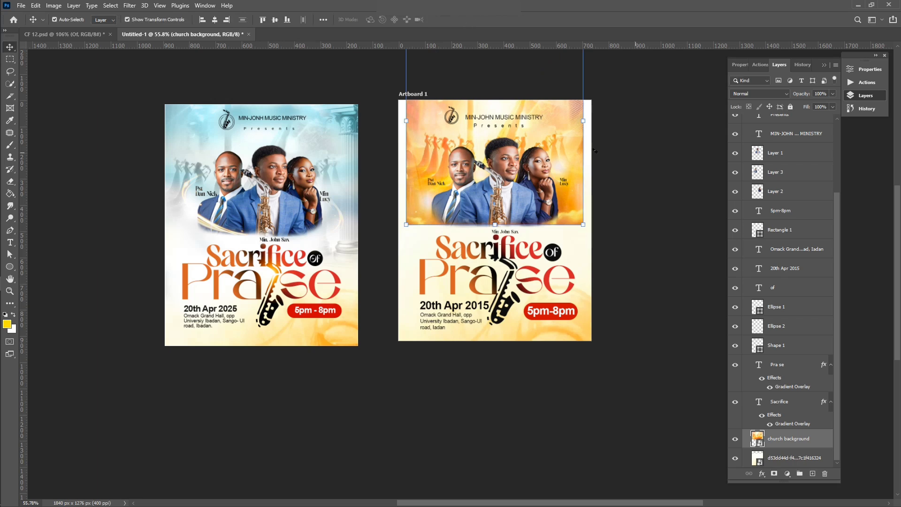
# Step: Rasterize the church background and fade its lower edge with a 177 px eraser
pyautogui.click(538, 166)
pyautogui.press('e')
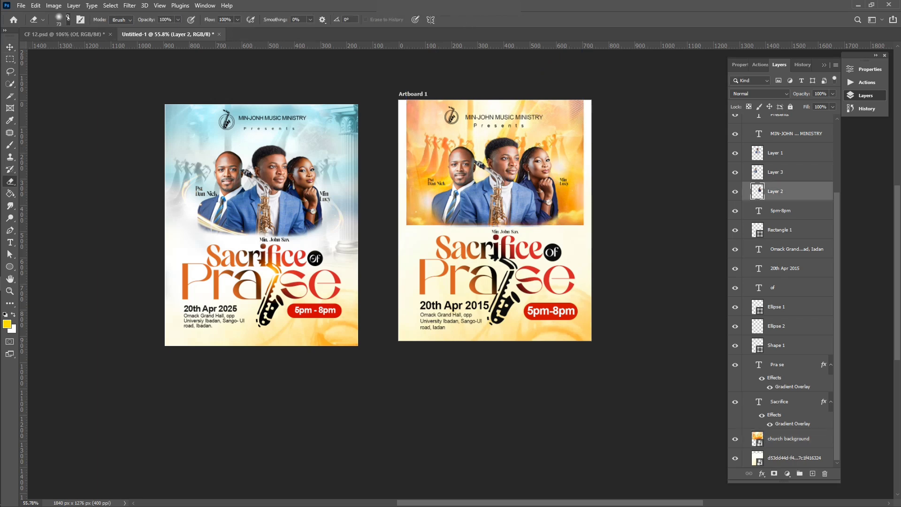
pyautogui.click(68, 19)
pyautogui.moveTo(86, 50); pyautogui.dragTo(95, 50)
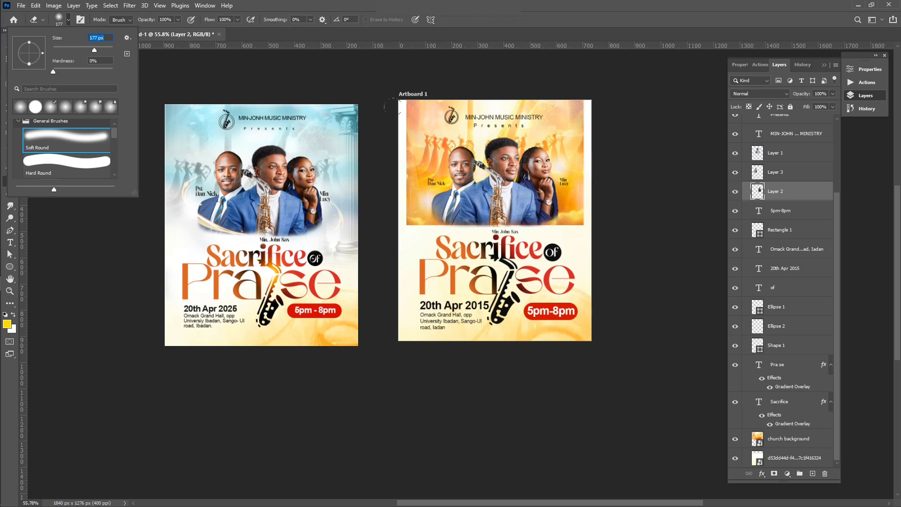
pyautogui.press('Return')
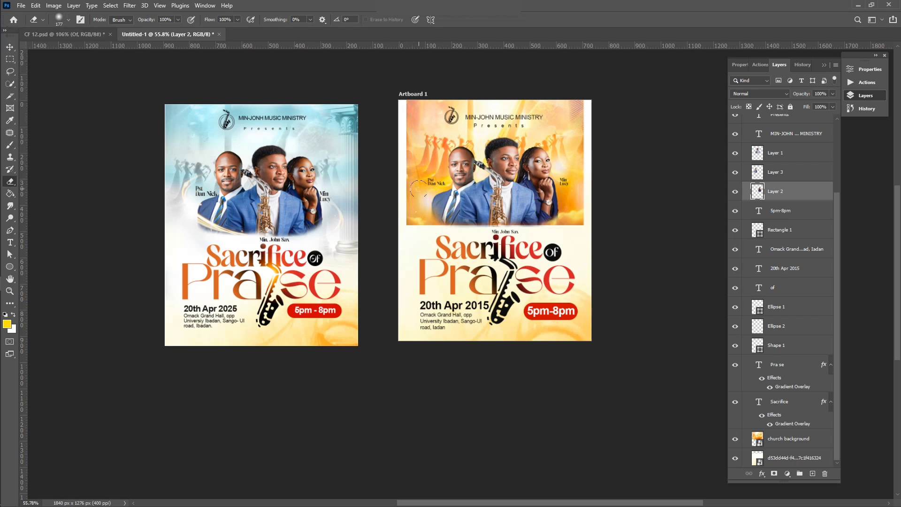
pyautogui.click(803, 439)
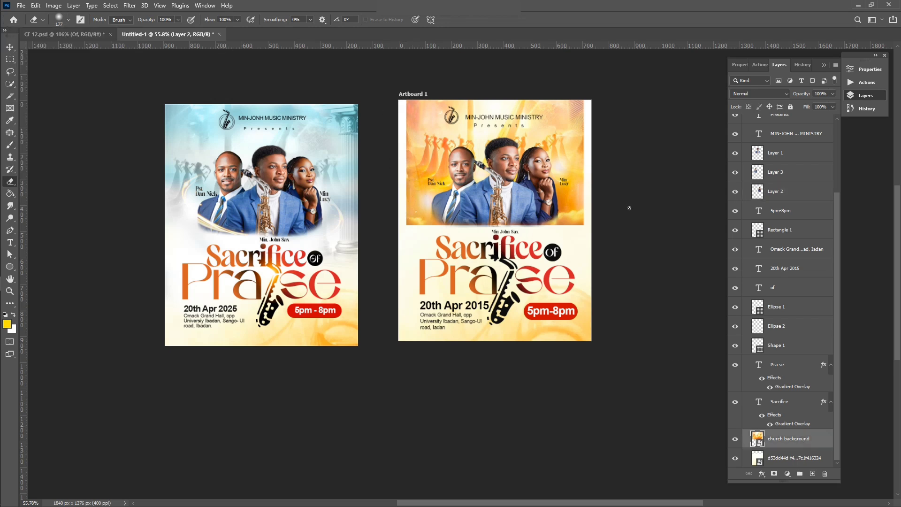
pyautogui.click(428, 186)
pyautogui.click(433, 198)
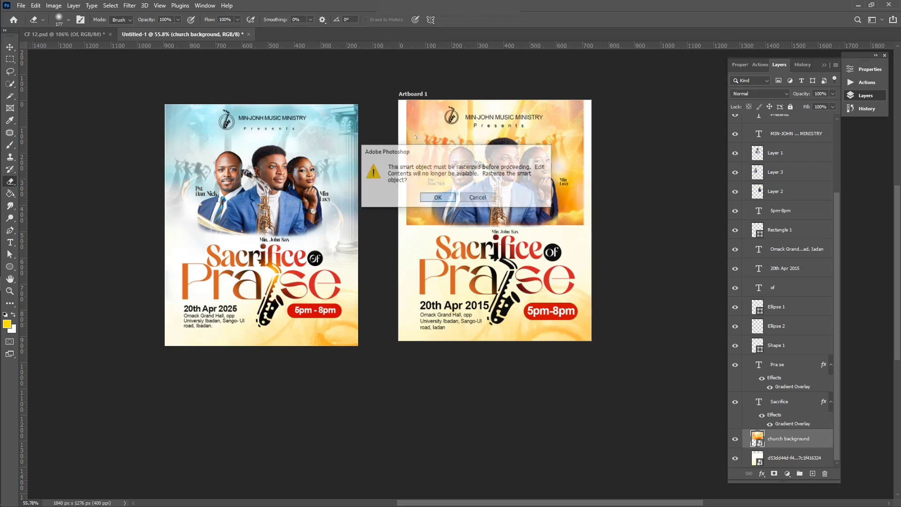
pyautogui.moveTo(411, 197)
pyautogui.mouseDown()
pyautogui.moveTo(456, 216)
pyautogui.moveTo(568, 207)
pyautogui.moveTo(595, 213)
pyautogui.moveTo(613, 99)
pyautogui.mouseUp()
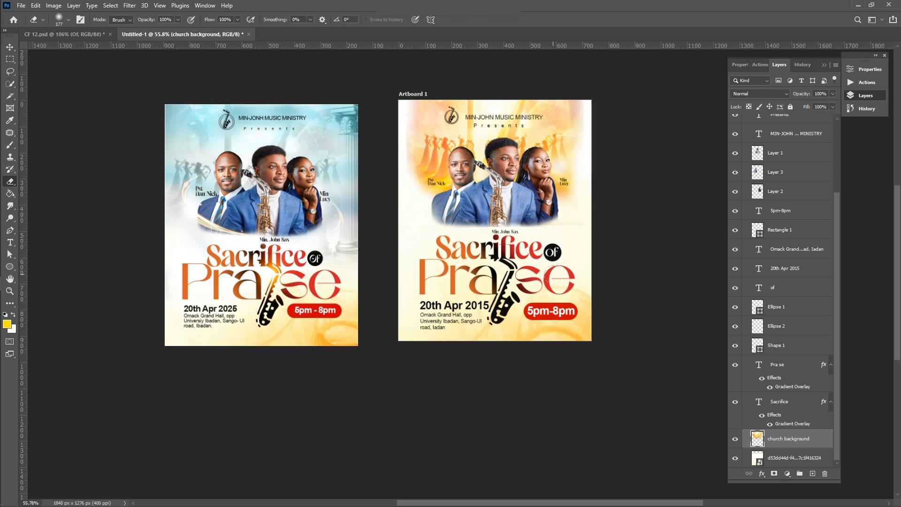
pyautogui.click(9, 47)
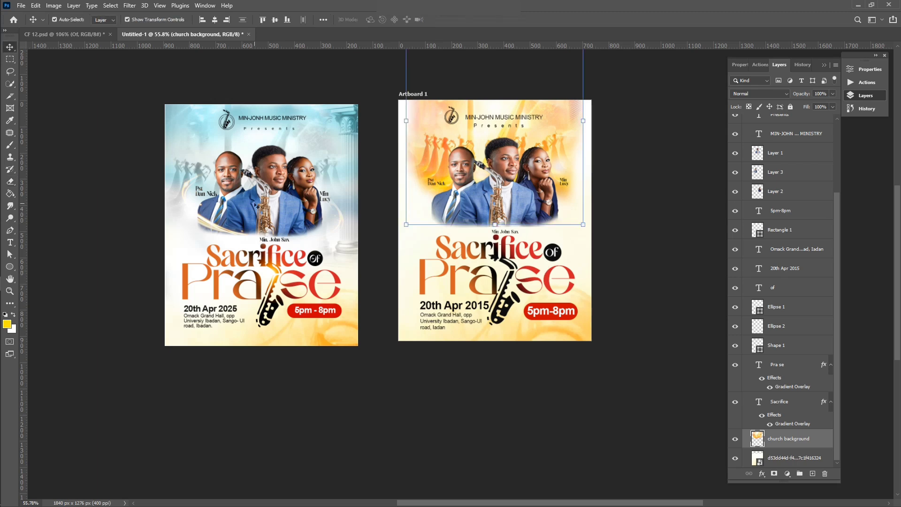
# Step: Set the church background layer's blend mode to Luminosity
pyautogui.click(663, 207)
pyautogui.click(546, 154)
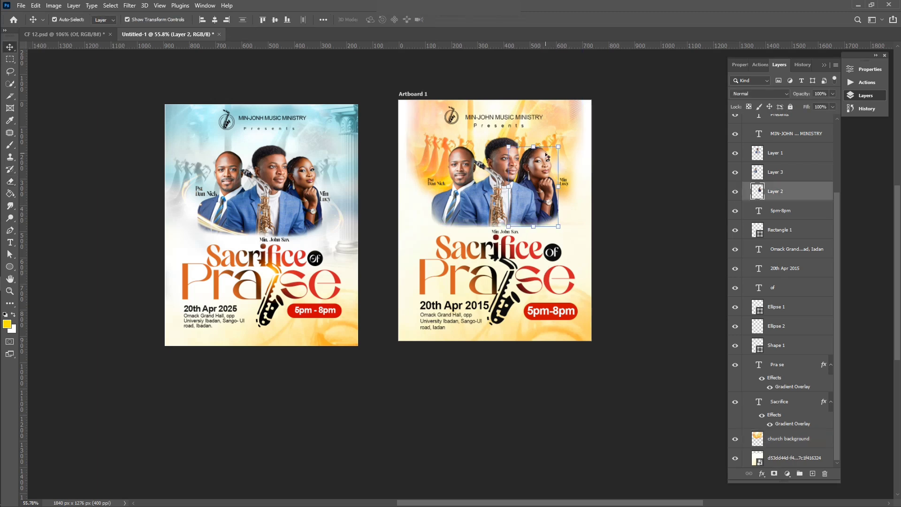
pyautogui.click(573, 130)
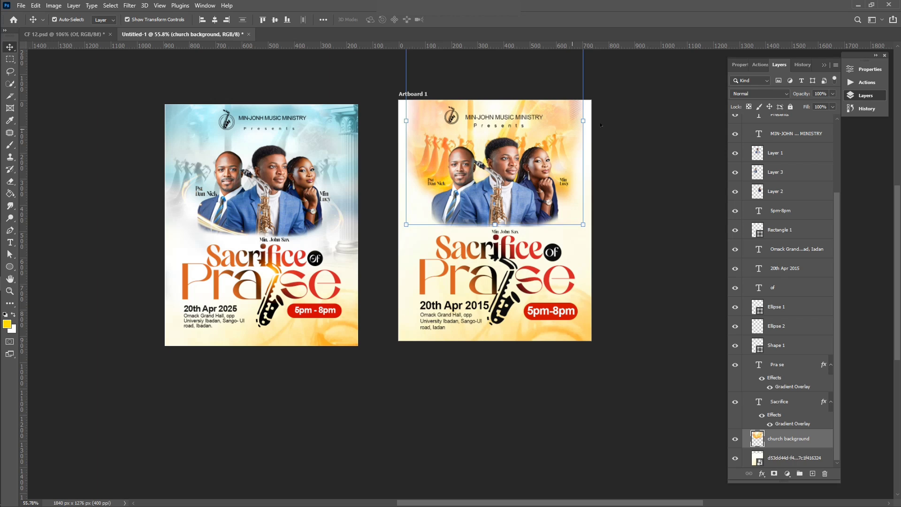
pyautogui.click(757, 93)
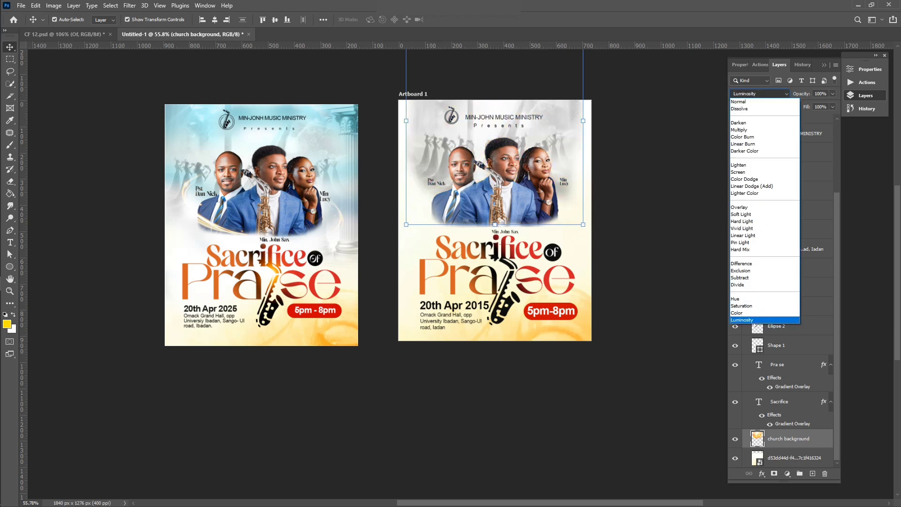
pyautogui.click(754, 320)
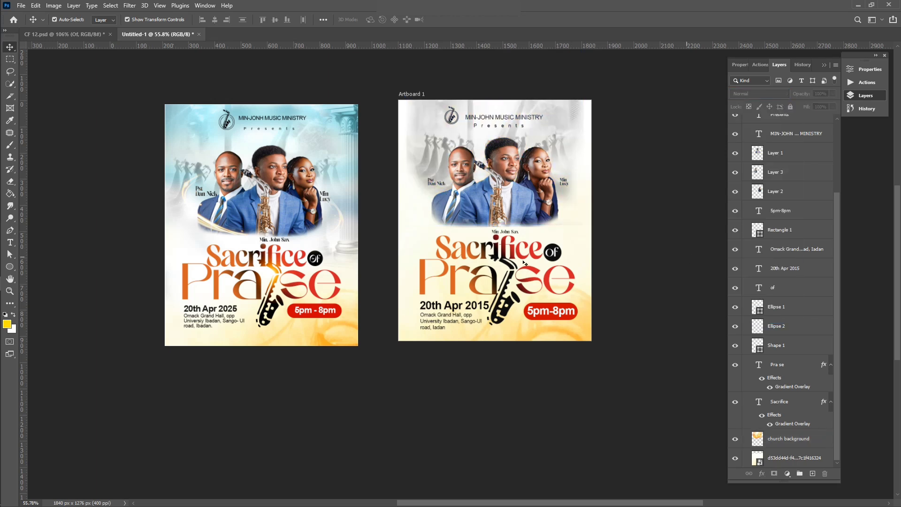
pyautogui.click(570, 121)
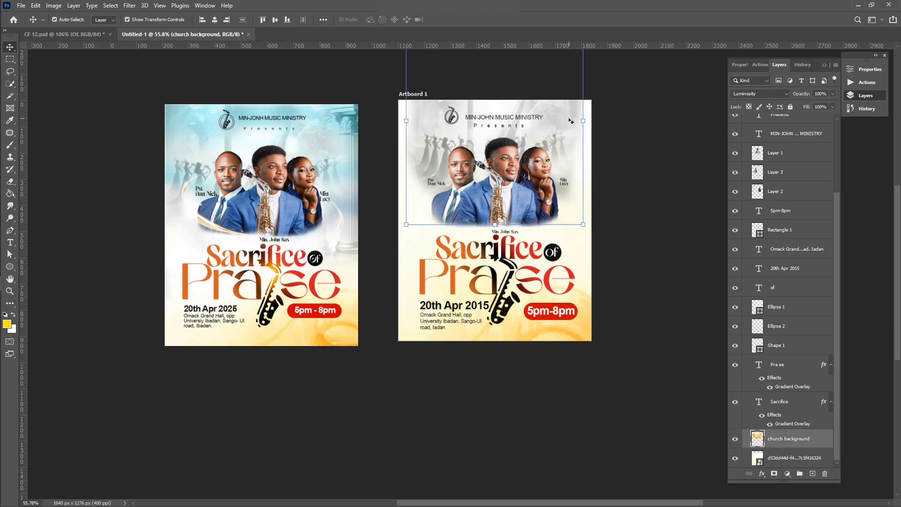
pyautogui.press('e')
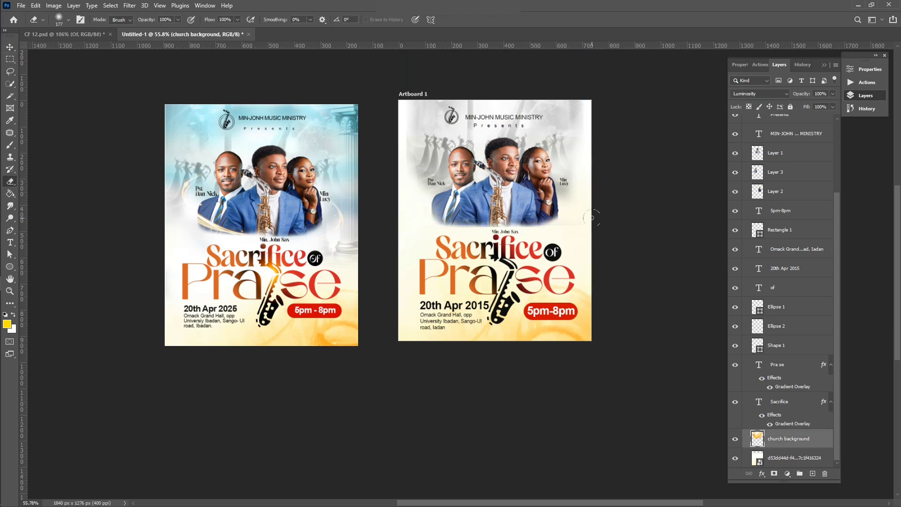
pyautogui.press('v')
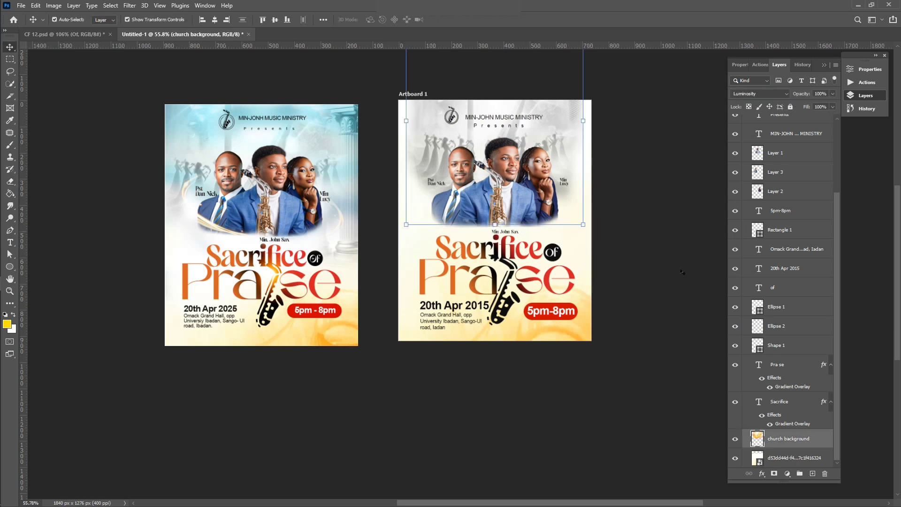
pyautogui.click(683, 272)
pyautogui.hscroll(-4, 555, 232)
pyautogui.hscroll(9, 556, 233)
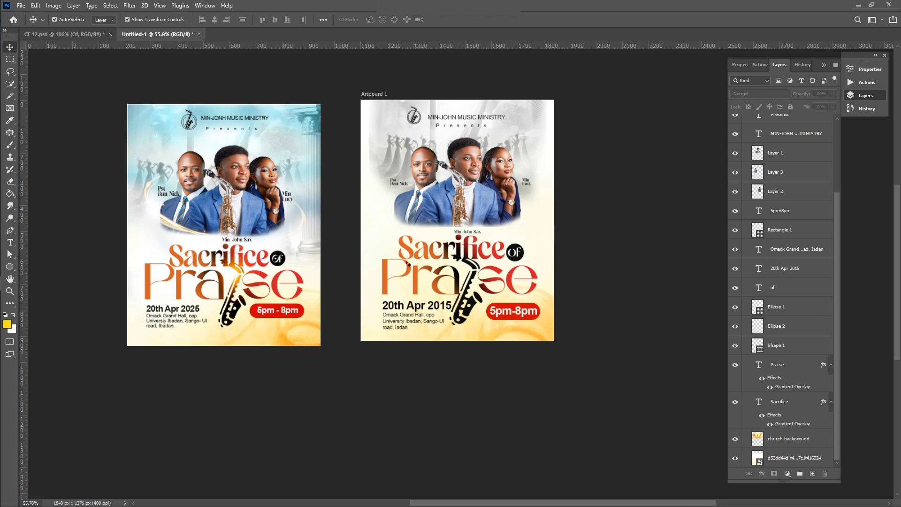
# Step: Place the blue Background image and move its layer beneath the Sacrifice layer
pyautogui.click(8, 225)
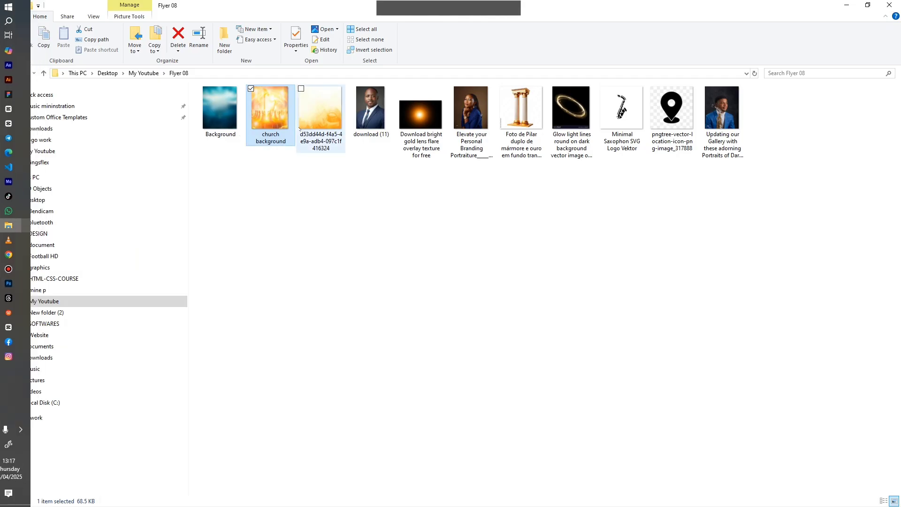
pyautogui.moveTo(219, 125); pyautogui.dragTo(478, 235)
pyautogui.moveTo(320, 279); pyautogui.dragTo(491, 231)
pyautogui.press('Return')
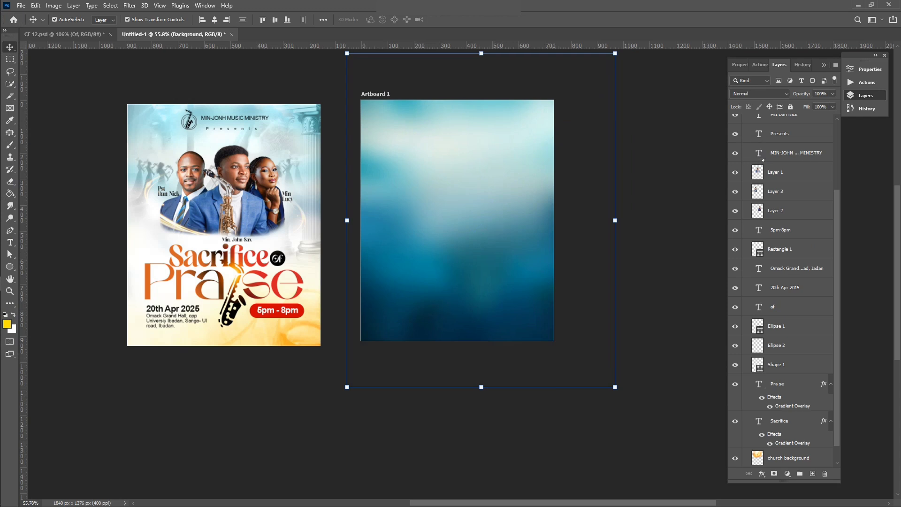
pyautogui.scroll(3, 784, 160)
pyautogui.moveTo(799, 156); pyautogui.dragTo(796, 423)
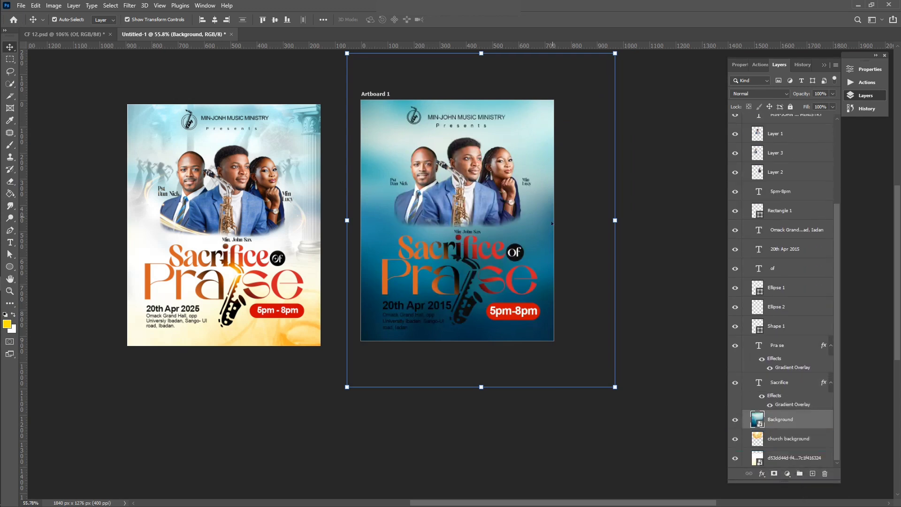
# Step: Scale and position the Background image to fit the artboard
pyautogui.moveTo(553, 224); pyautogui.dragTo(529, 240)
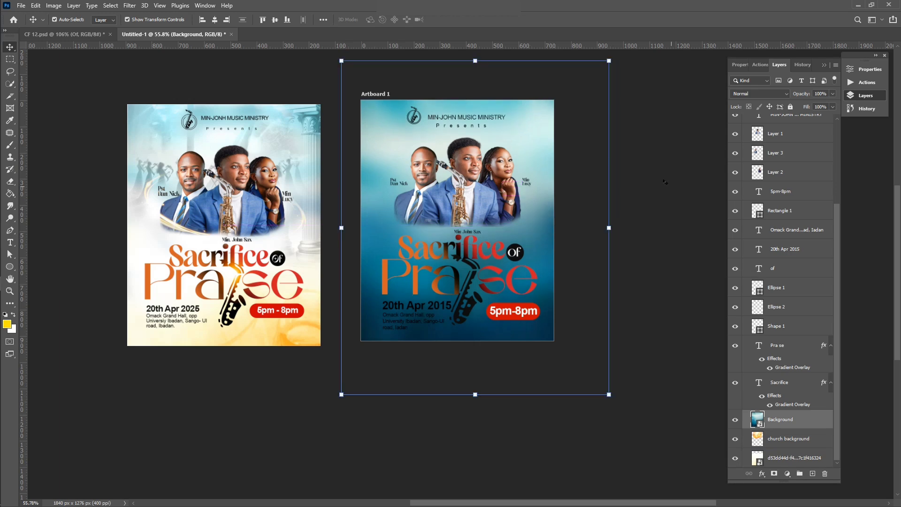
pyautogui.moveTo(342, 395); pyautogui.dragTo(357, 374)
pyautogui.moveTo(541, 206); pyautogui.dragTo(534, 207)
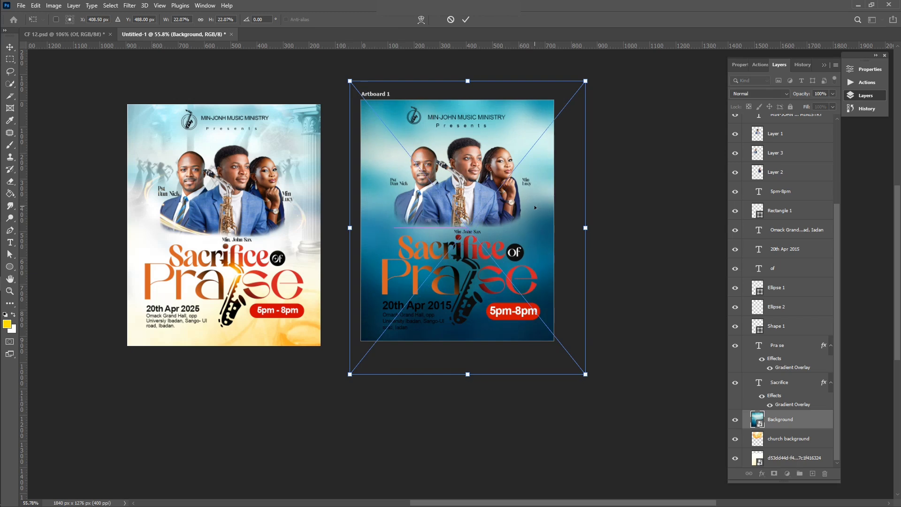
pyautogui.click(466, 19)
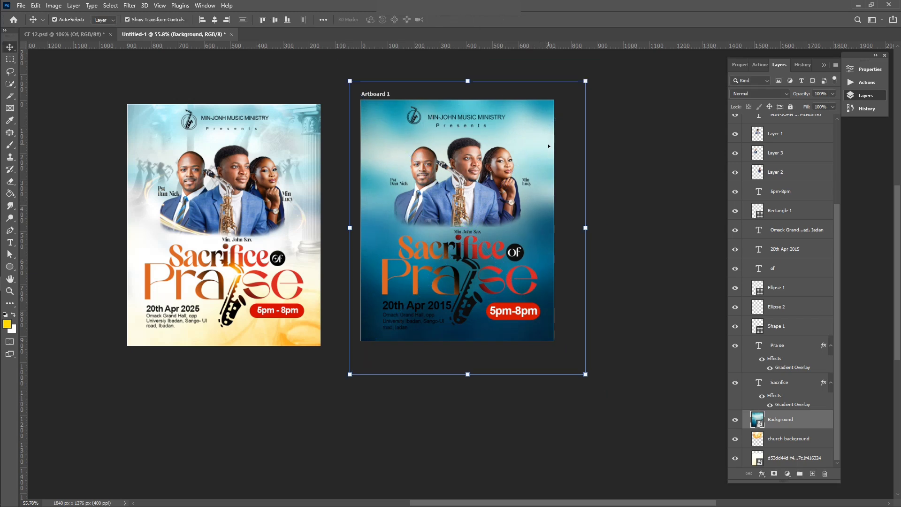
pyautogui.moveTo(551, 181); pyautogui.dragTo(547, 182)
# Step: Set the Background layer to 48% fill and 72% opacity
pyautogui.click(832, 106)
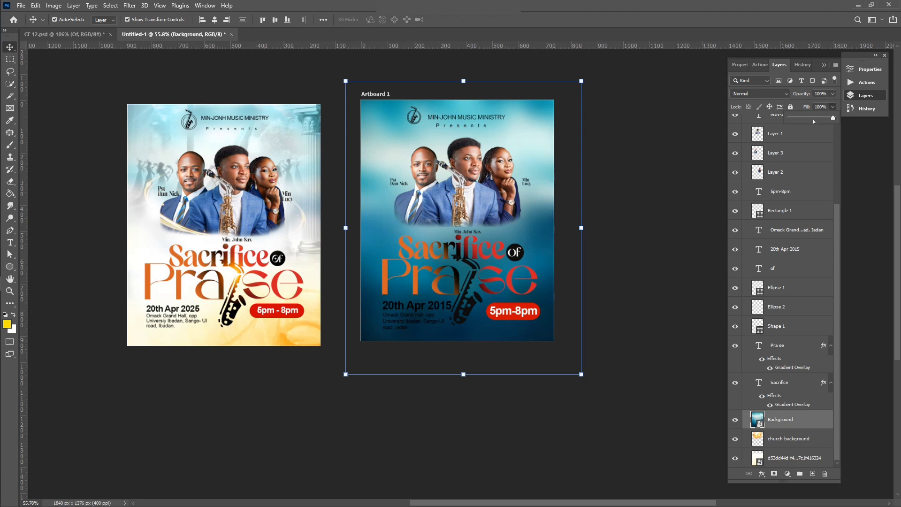
pyautogui.moveTo(835, 117); pyautogui.dragTo(810, 122)
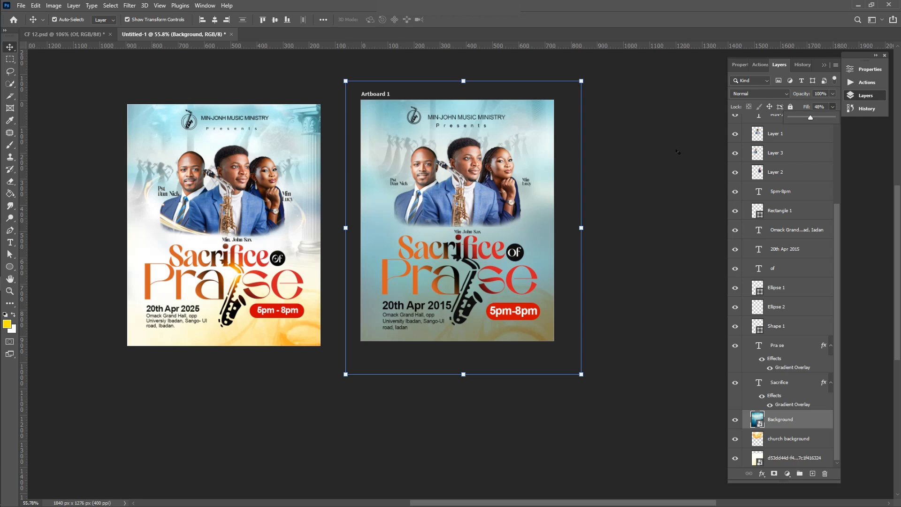
pyautogui.click(834, 94)
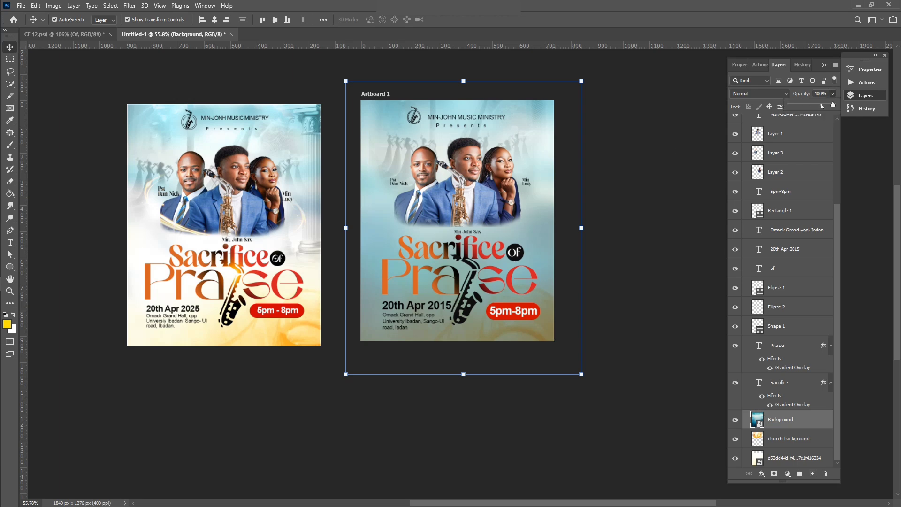
pyautogui.click(821, 105)
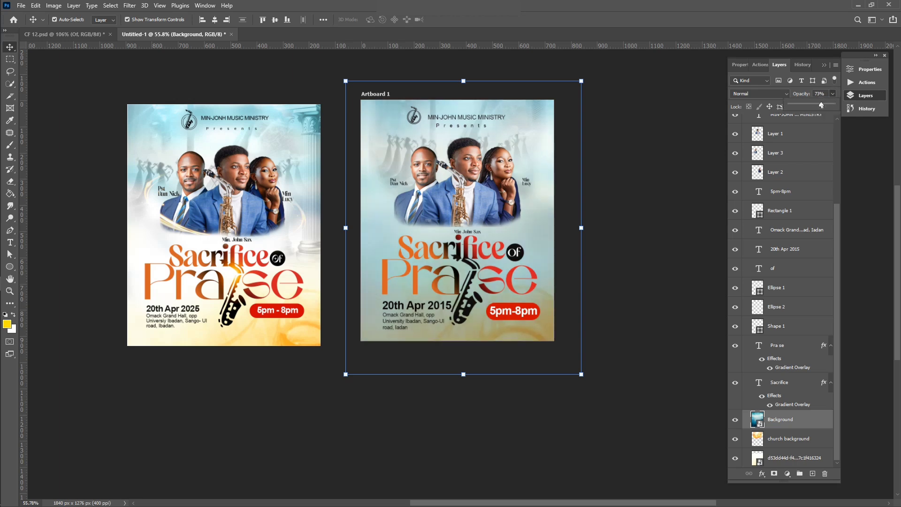
pyautogui.moveTo(821, 106); pyautogui.dragTo(822, 106)
pyautogui.click(646, 151)
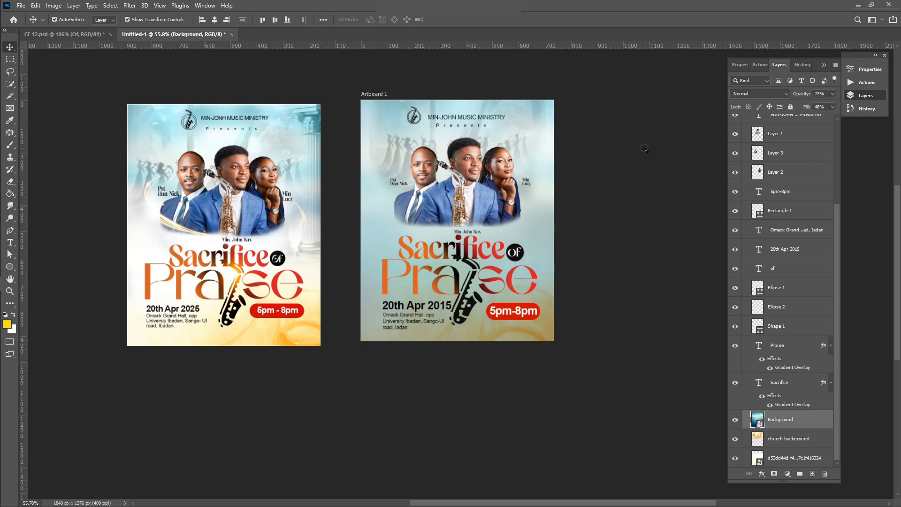
# Step: Rasterize the Background layer and erase it around the title, details and right-hand portrait
pyautogui.press('e')
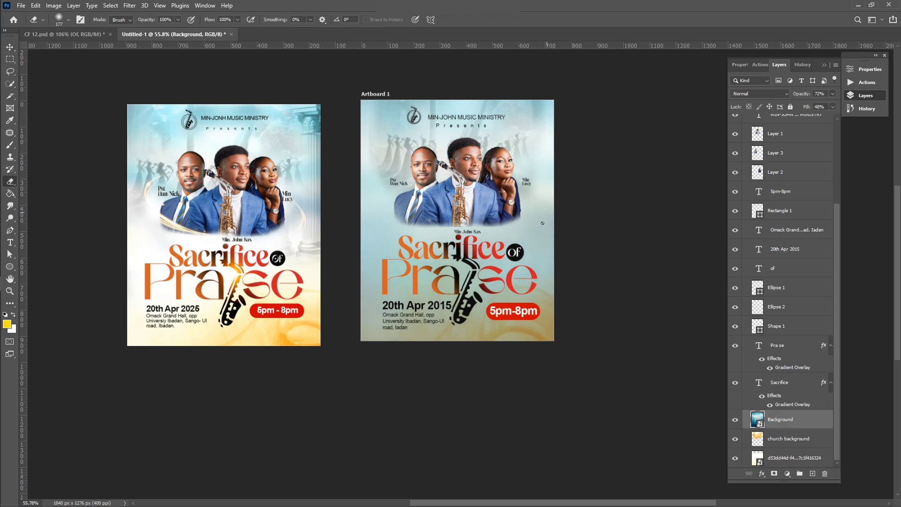
pyautogui.click(544, 241)
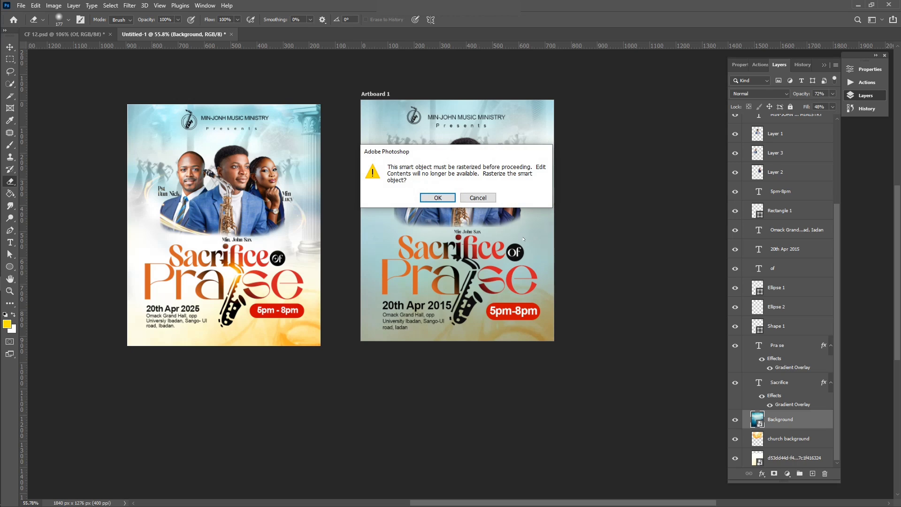
pyautogui.click(436, 198)
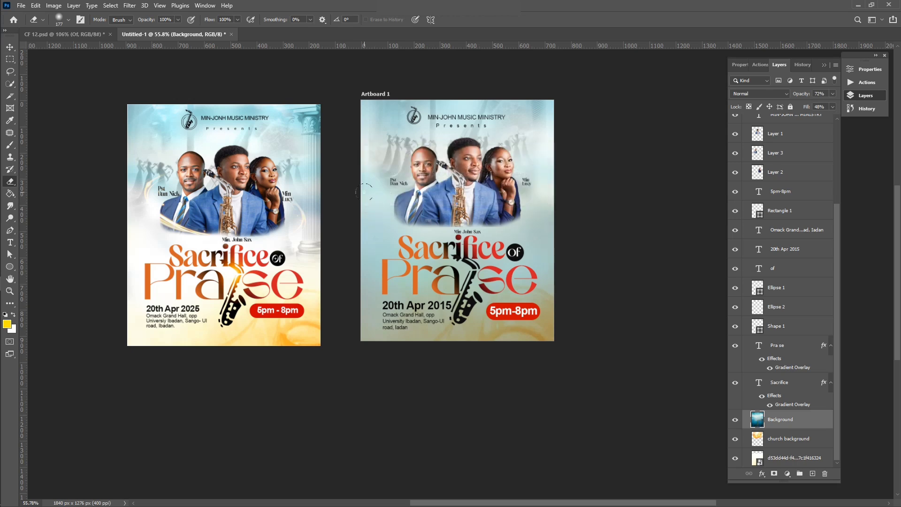
pyautogui.moveTo(366, 192)
pyautogui.mouseDown()
pyautogui.moveTo(397, 288)
pyautogui.moveTo(364, 261)
pyautogui.moveTo(372, 308)
pyautogui.moveTo(474, 252)
pyautogui.moveTo(386, 243)
pyautogui.moveTo(566, 248)
pyautogui.moveTo(396, 326)
pyautogui.moveTo(510, 328)
pyautogui.moveTo(588, 267)
pyautogui.moveTo(517, 281)
pyautogui.moveTo(485, 242)
pyautogui.moveTo(440, 218)
pyautogui.moveTo(427, 194)
pyautogui.moveTo(401, 188)
pyautogui.mouseUp()
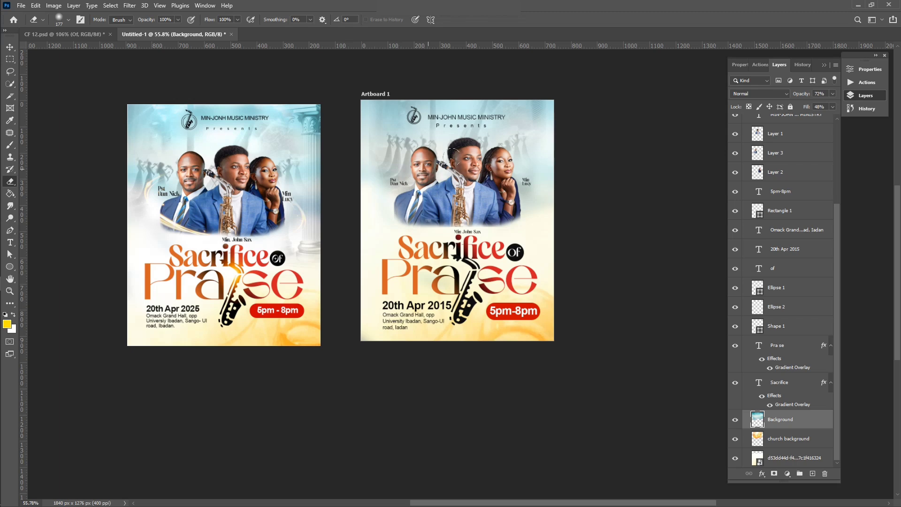
pyautogui.moveTo(521, 196); pyautogui.dragTo(522, 211)
pyautogui.click(10, 47)
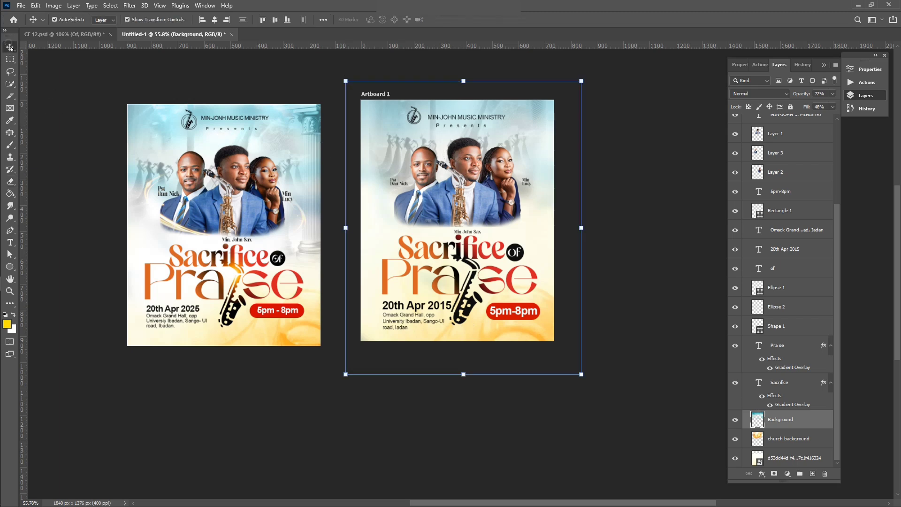
pyautogui.click(58, 114)
# Step: Drag the pillar image from the Flyer 08 folder into Photoshop
pyautogui.moveTo(0, 212)
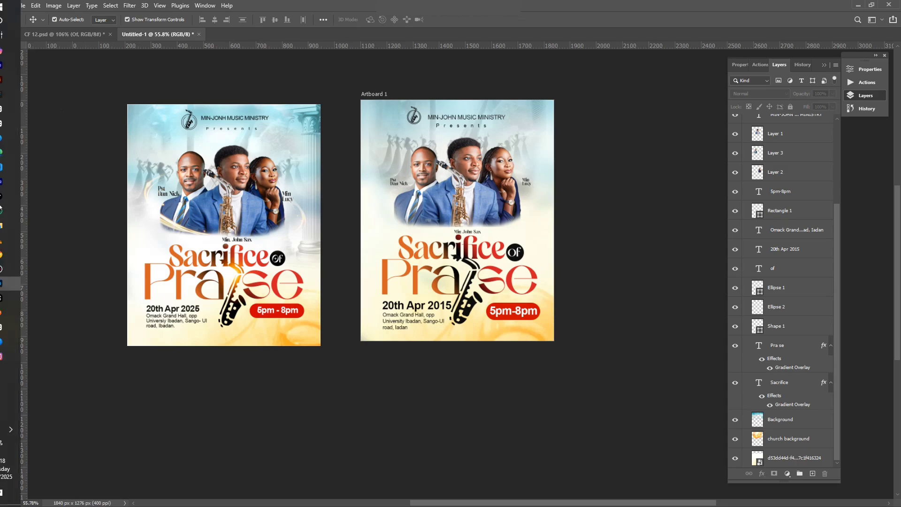
pyautogui.click(23, 225)
pyautogui.click(522, 115)
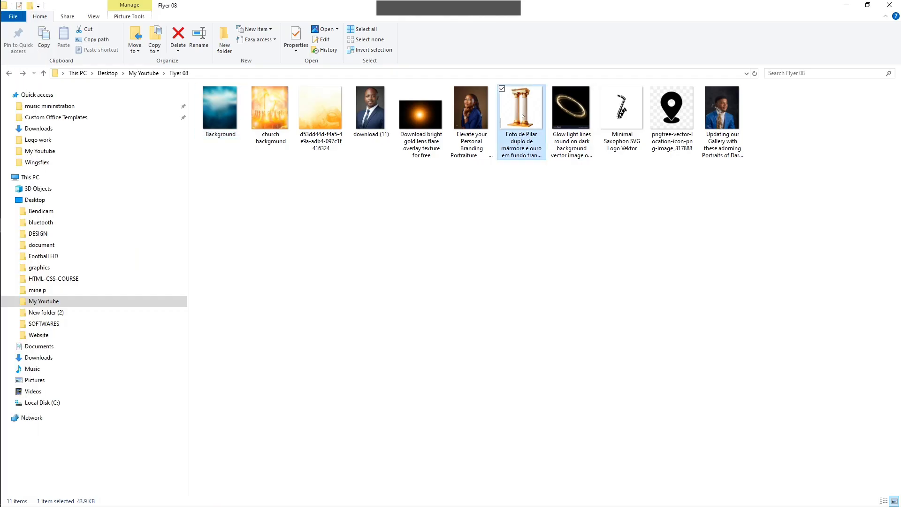
pyautogui.moveTo(512, 120); pyautogui.dragTo(522, 261)
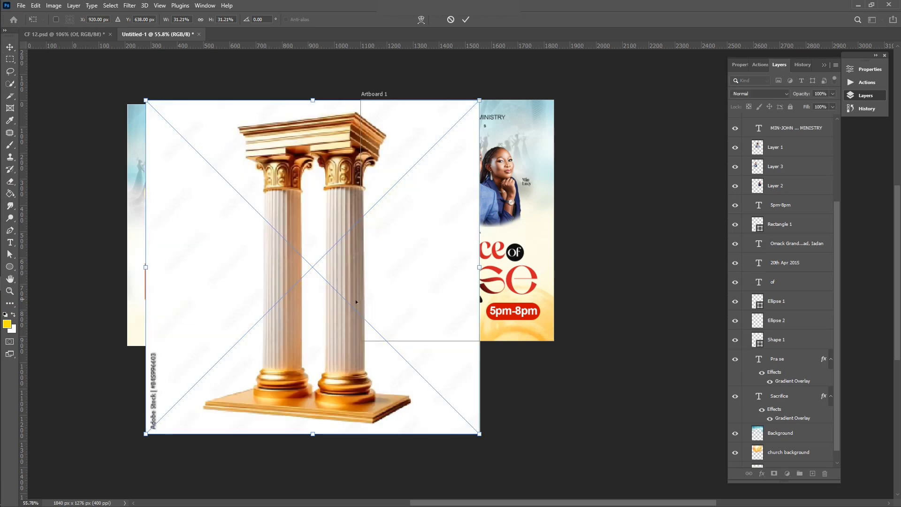
# Step: Place the pillar image on the artboard and shrink it to fit the flyer
pyautogui.moveTo(530, 229); pyautogui.dragTo(506, 242)
pyautogui.press('Return')
pyautogui.scroll(-1, 507, 239)
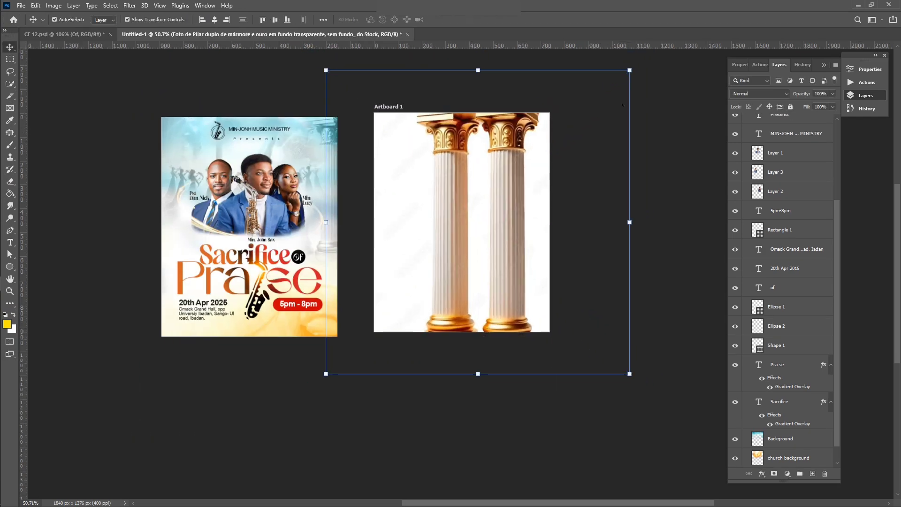
pyautogui.moveTo(629, 70); pyautogui.dragTo(557, 143)
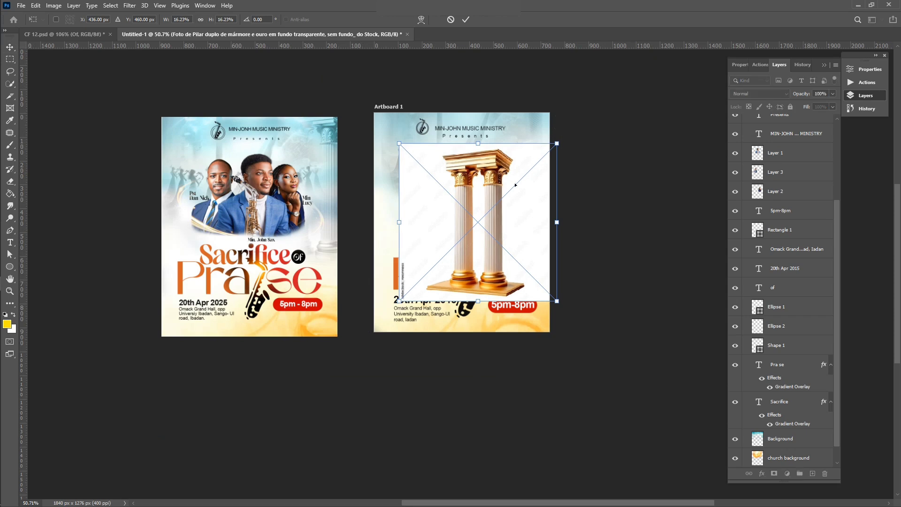
pyautogui.moveTo(506, 185); pyautogui.dragTo(499, 184)
pyautogui.press('Return')
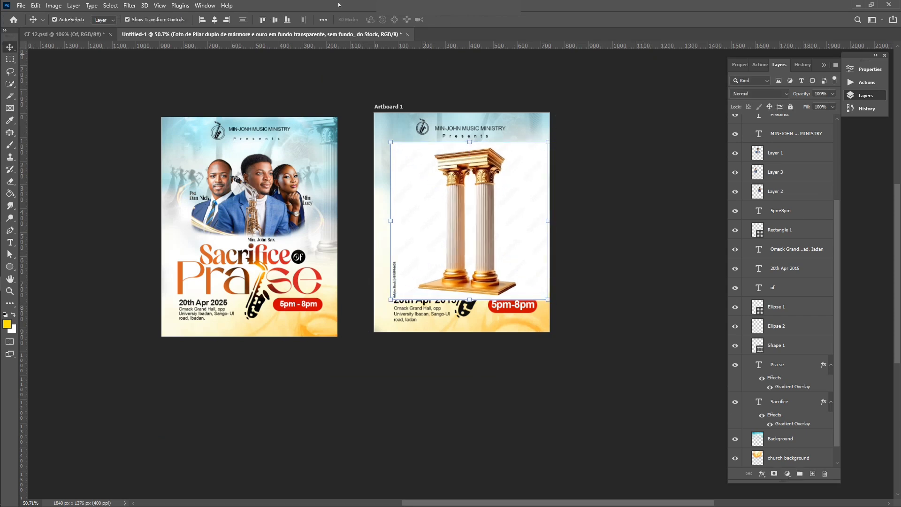
# Step: Copy the pillars to a new layer via Select Subject and delete the white-backed photo
pyautogui.click(111, 5)
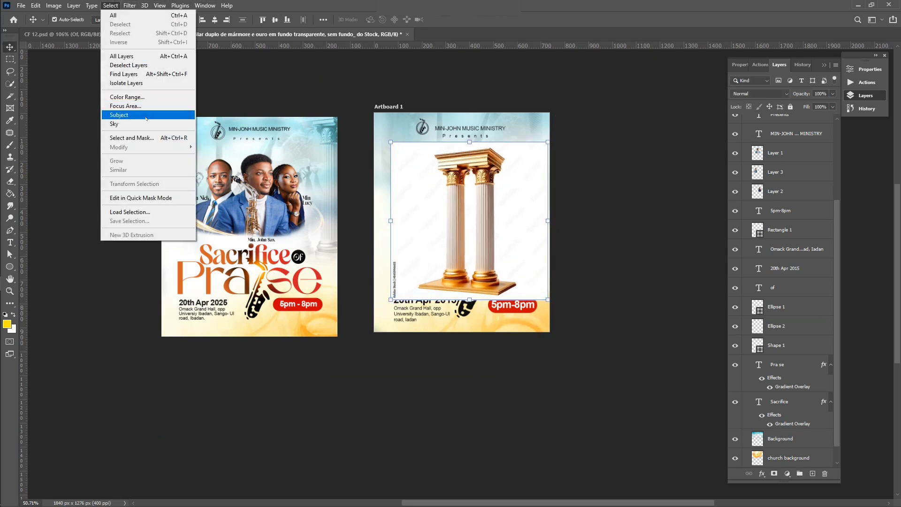
pyautogui.click(145, 118)
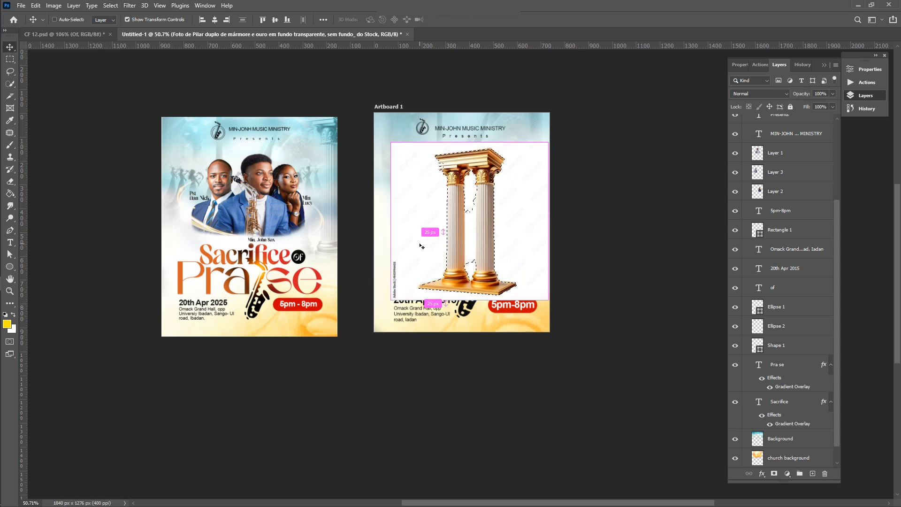
pyautogui.hotkey('ctrl', 'j')
pyautogui.keyDown('ctrl'); pyautogui.click(536, 190); pyautogui.keyUp('ctrl')
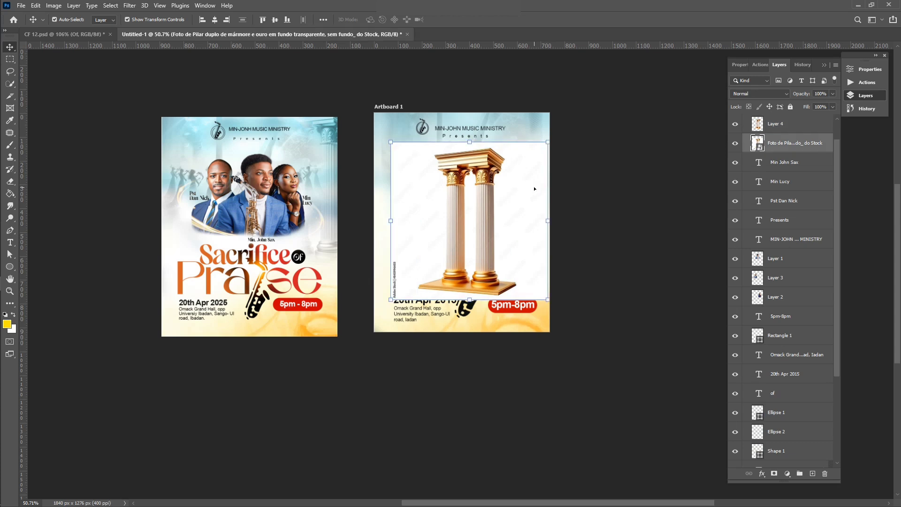
pyautogui.press('Delete')
# Step: Enlarge the golden pillars at the top right and put their layer just above Background
pyautogui.moveTo(491, 205); pyautogui.dragTo(549, 149)
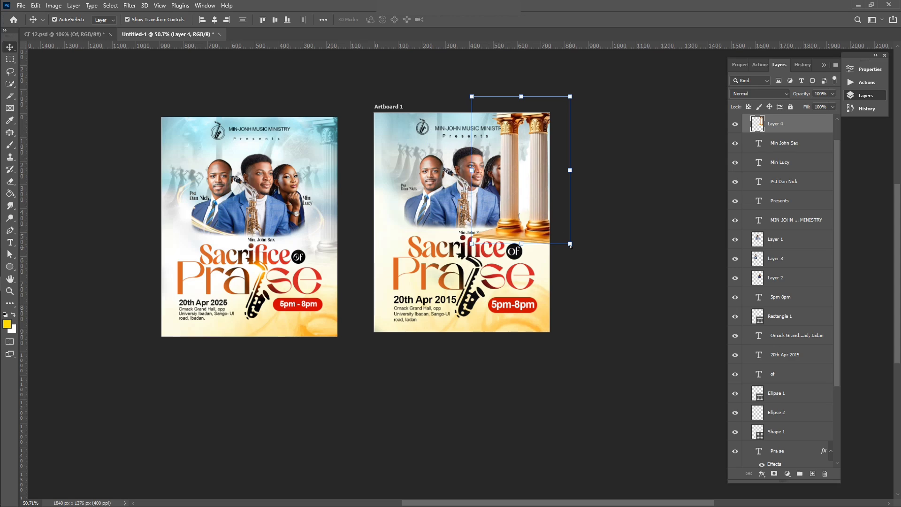
pyautogui.moveTo(569, 246); pyautogui.dragTo(551, 247)
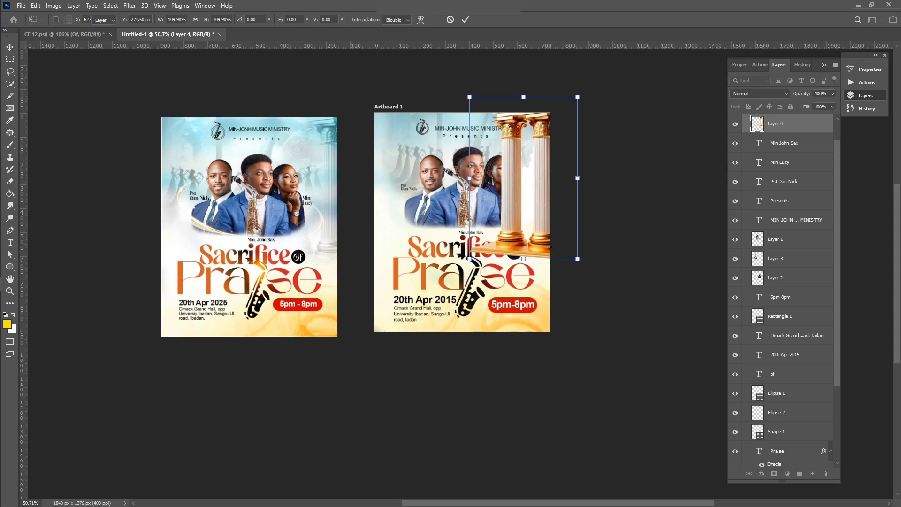
pyautogui.press('Return')
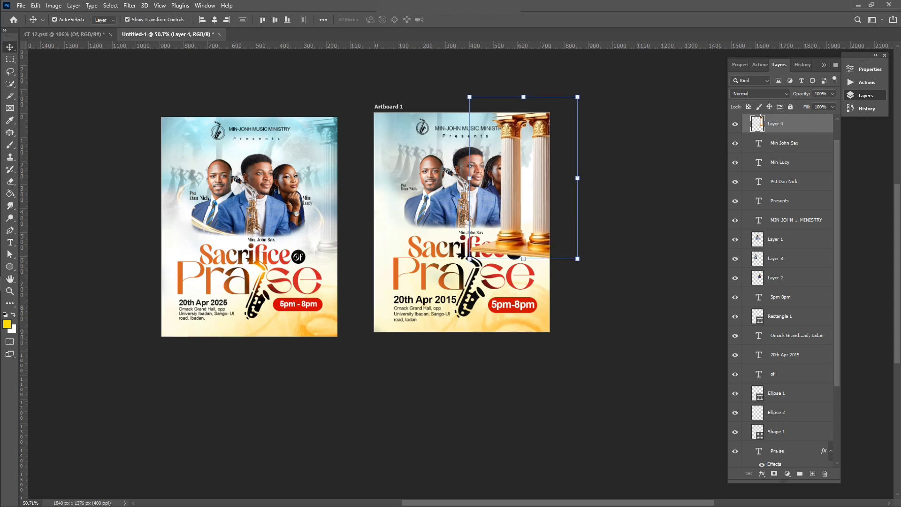
pyautogui.moveTo(765, 123); pyautogui.dragTo(755, 410)
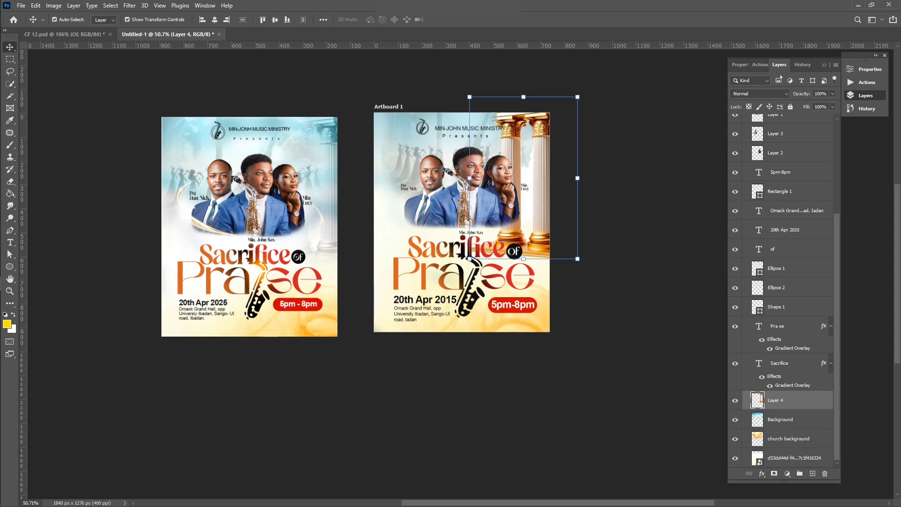
# Step: Blend the pillars in Luminosity and erase the left pillar beside the woman
pyautogui.click(767, 93)
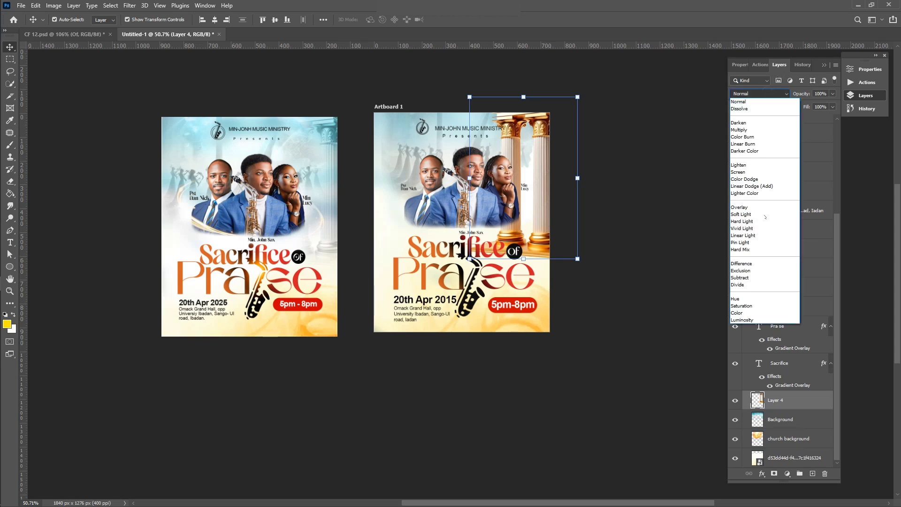
pyautogui.click(746, 320)
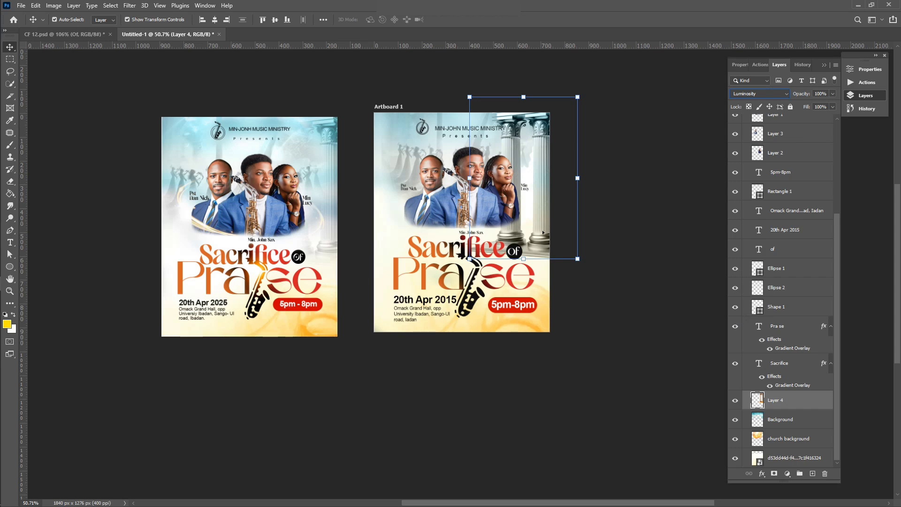
pyautogui.press('e')
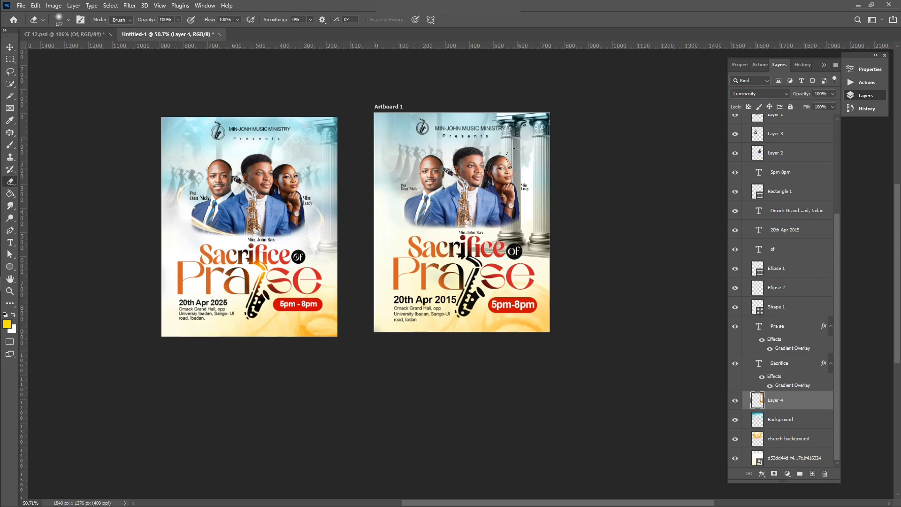
pyautogui.moveTo(498, 108)
pyautogui.mouseDown()
pyautogui.moveTo(511, 131)
pyautogui.moveTo(496, 141)
pyautogui.moveTo(497, 159)
pyautogui.moveTo(490, 151)
pyautogui.moveTo(494, 138)
pyautogui.moveTo(505, 184)
pyautogui.moveTo(505, 229)
pyautogui.moveTo(501, 251)
pyautogui.mouseUp()
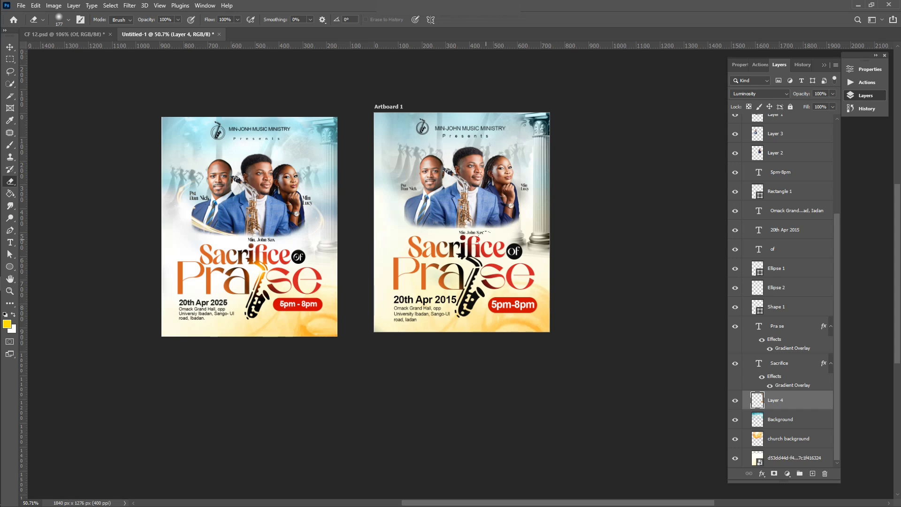
# Step: Lower the pillars layer's opacity to 72%
pyautogui.press('v')
pyautogui.click(833, 94)
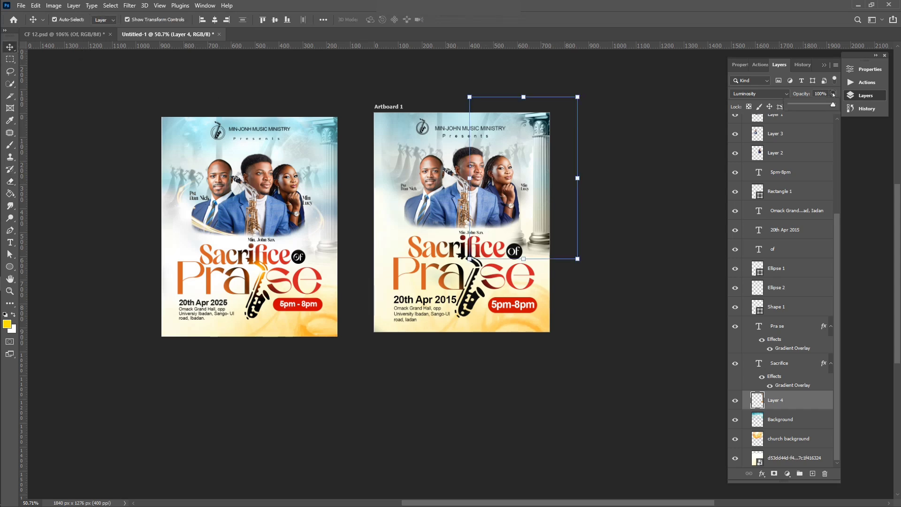
pyautogui.moveTo(827, 106); pyautogui.dragTo(821, 104)
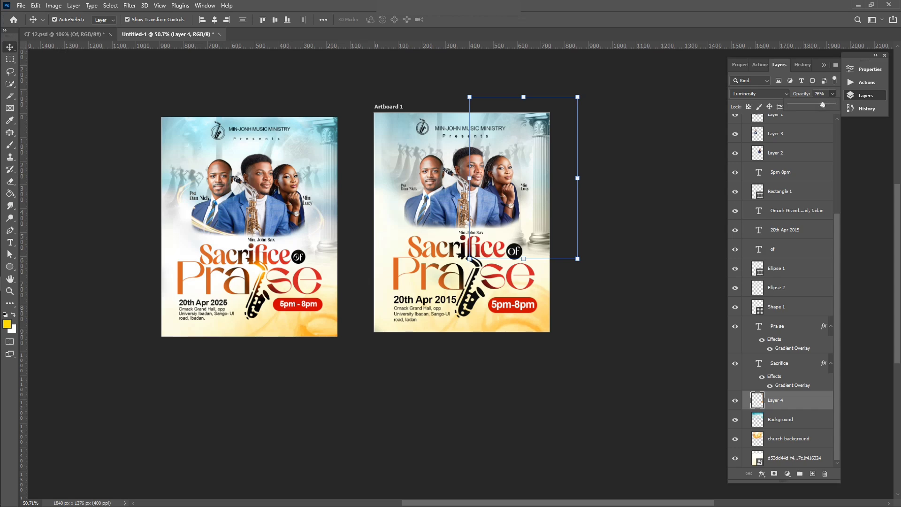
pyautogui.click(654, 193)
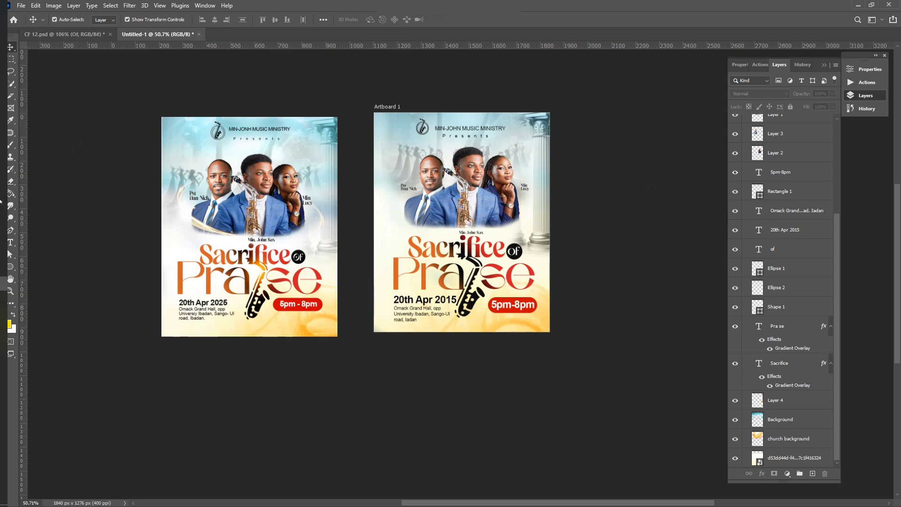
# Step: Select the glow light lines image in the Flyer 08 folder
pyautogui.moveTo(9, 197)
pyautogui.click(12, 222)
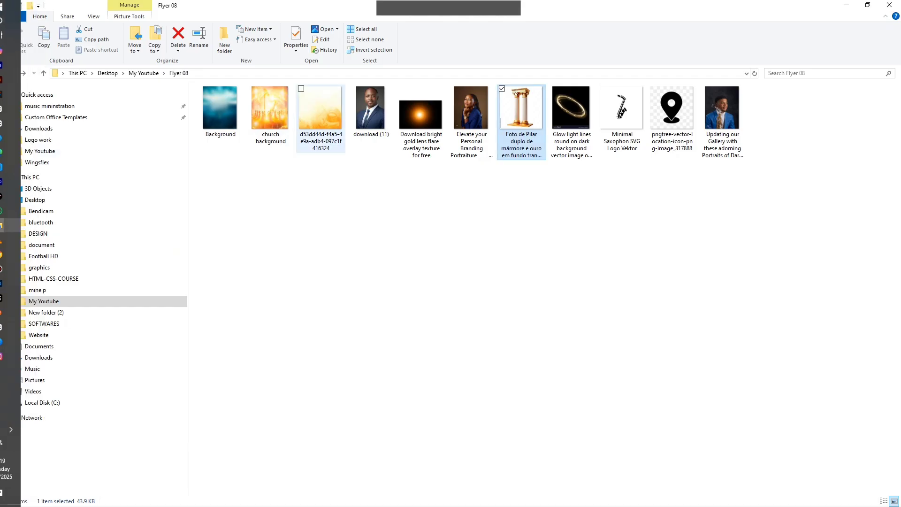
pyautogui.click(584, 116)
# Step: Place the glow ring image on the artboard, shrunk around its centre and nudged up
pyautogui.moveTo(584, 116); pyautogui.dragTo(451, 229)
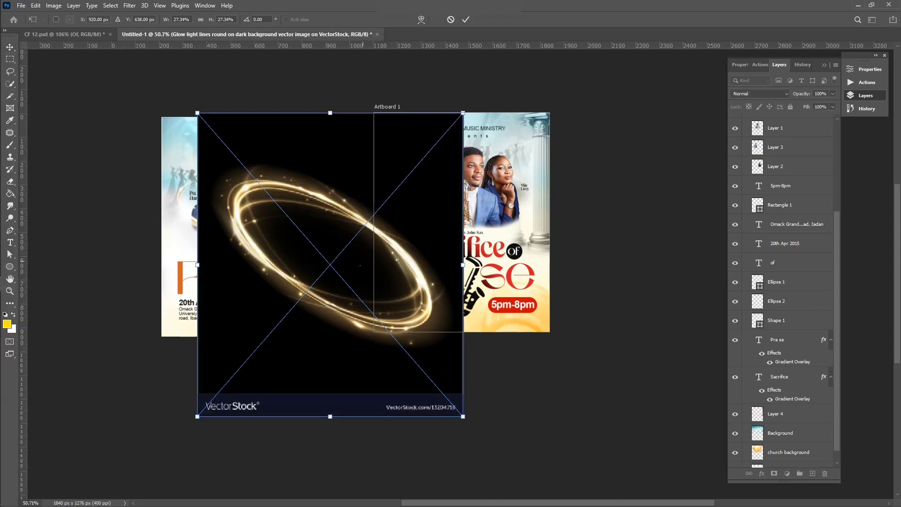
pyautogui.moveTo(359, 265); pyautogui.dragTo(483, 232)
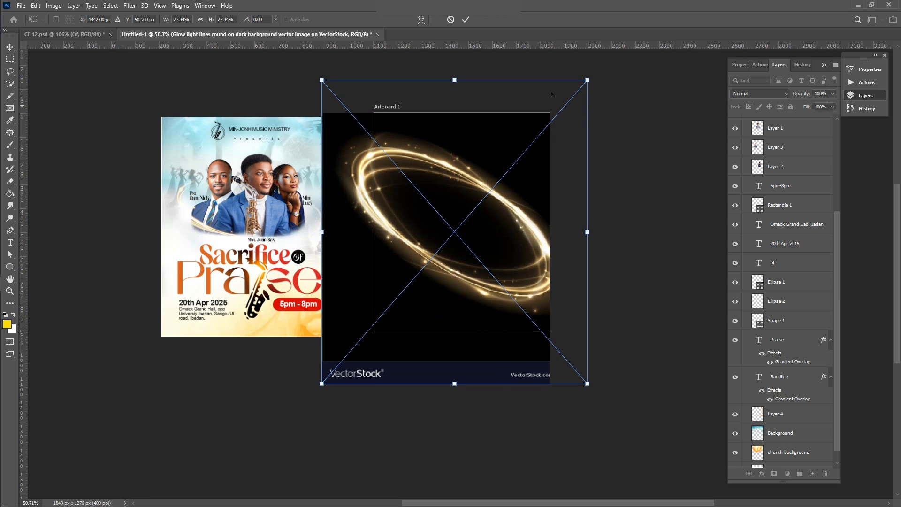
pyautogui.moveTo(588, 81); pyautogui.dragTo(532, 144)
pyautogui.press('Return')
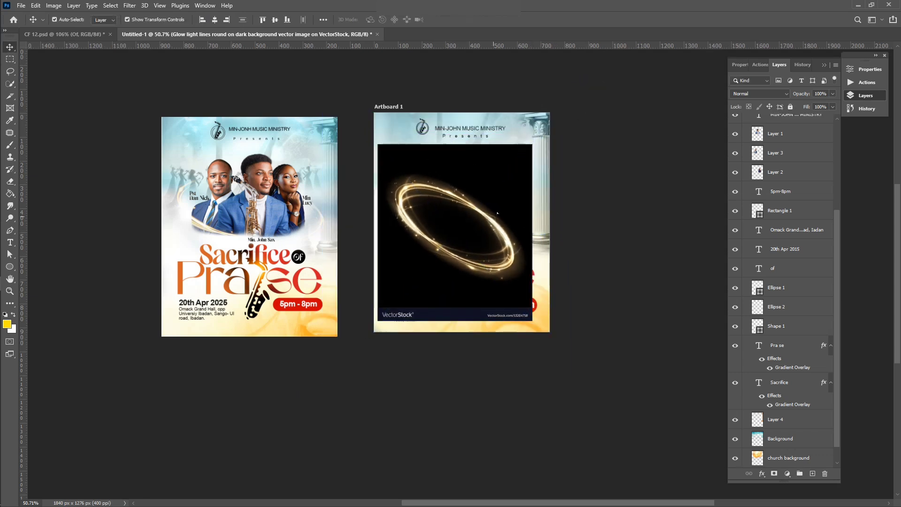
pyautogui.moveTo(493, 220); pyautogui.dragTo(497, 208)
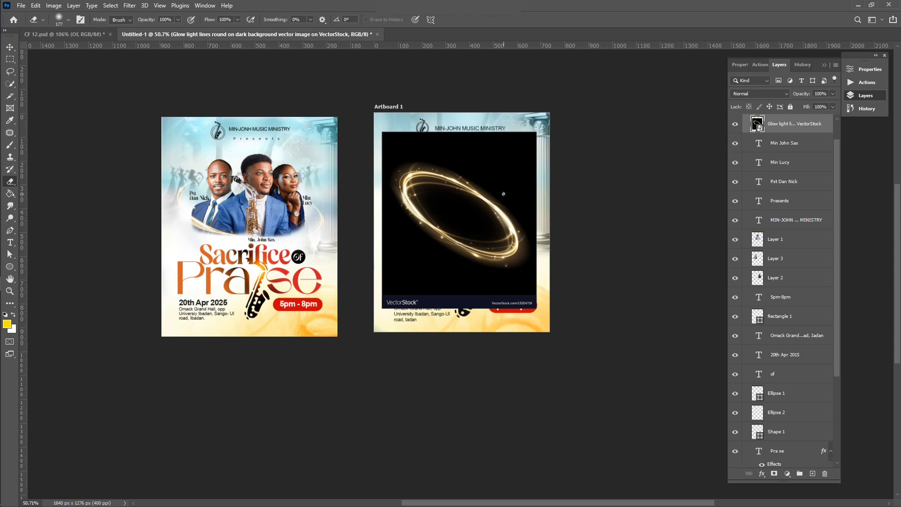
# Step: Rasterize the glow ring and erase its black edges to reveal the heads and title
pyautogui.click(503, 194)
pyautogui.click(438, 198)
pyautogui.moveTo(397, 245)
pyautogui.mouseDown()
pyautogui.moveTo(389, 281)
pyautogui.moveTo(525, 291)
pyautogui.moveTo(422, 301)
pyautogui.moveTo(361, 241)
pyautogui.moveTo(373, 256)
pyautogui.moveTo(378, 211)
pyautogui.mouseUp()
pyautogui.moveTo(378, 137)
pyautogui.mouseDown()
pyautogui.moveTo(389, 143)
pyautogui.moveTo(379, 155)
pyautogui.mouseUp()
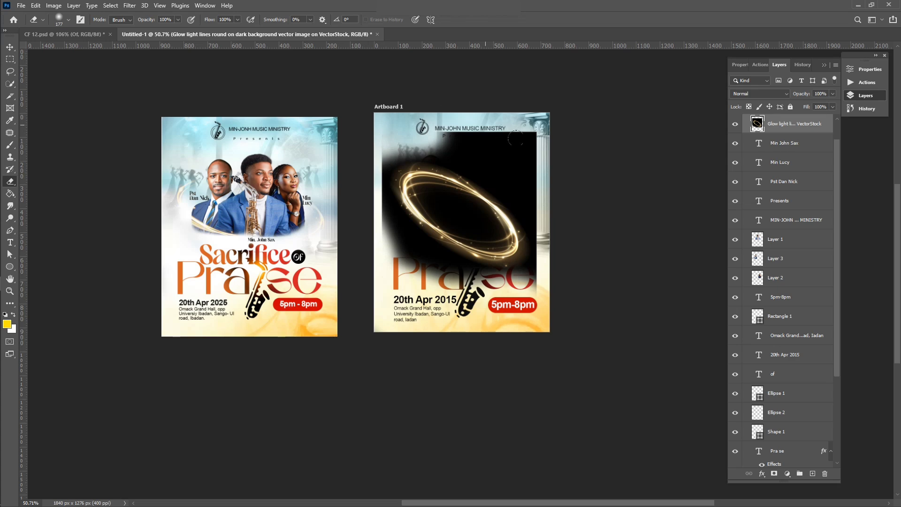
pyautogui.moveTo(516, 138)
pyautogui.mouseDown()
pyautogui.moveTo(526, 239)
pyautogui.moveTo(529, 134)
pyautogui.moveTo(498, 154)
pyautogui.moveTo(441, 141)
pyautogui.mouseUp()
pyautogui.moveTo(390, 151); pyautogui.dragTo(396, 262)
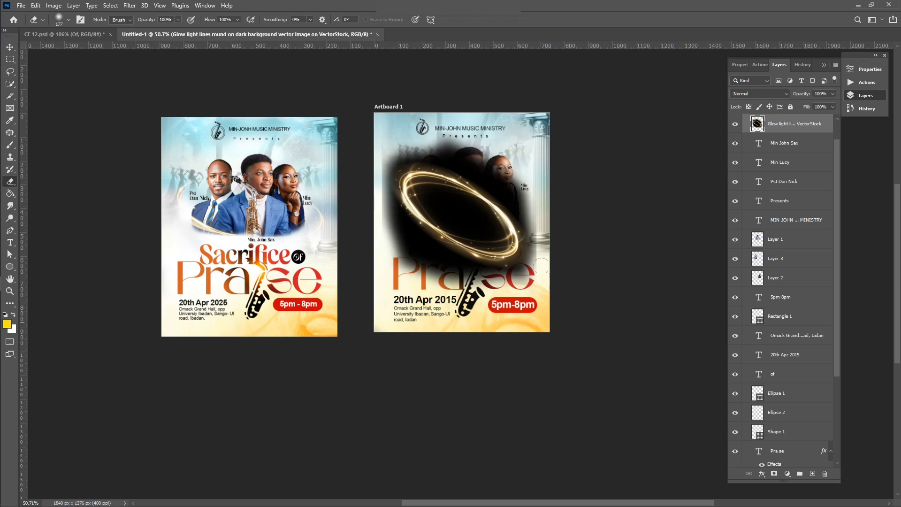
pyautogui.moveTo(528, 272); pyautogui.dragTo(542, 206)
pyautogui.press('v')
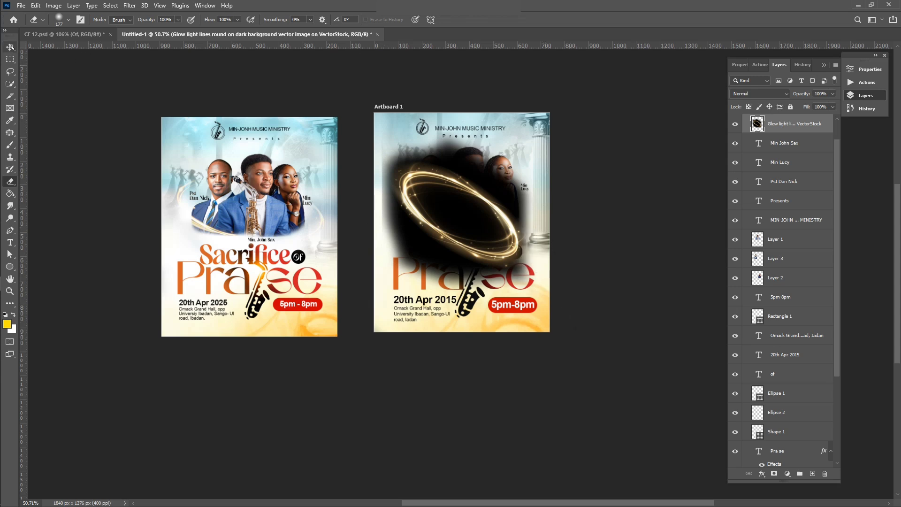
pyautogui.moveTo(439, 216); pyautogui.dragTo(454, 215)
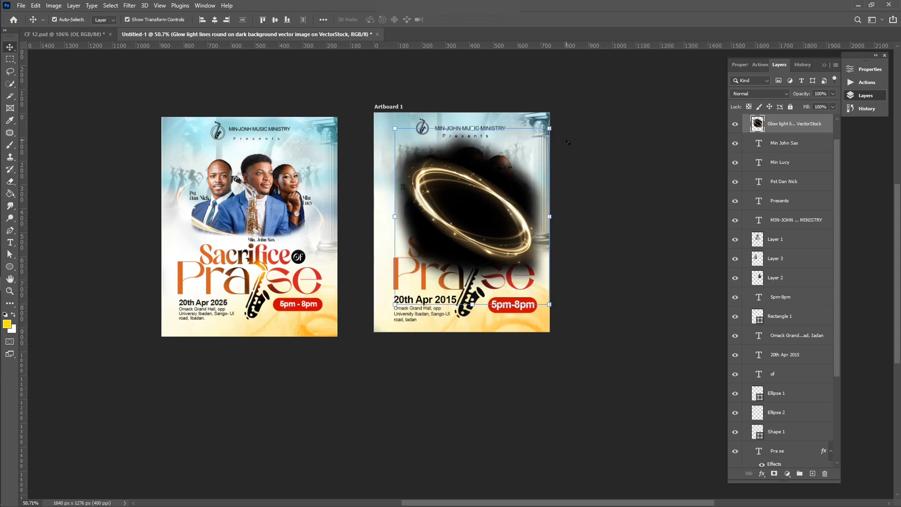
# Step: Set the glow ring layer's blend mode to Lighten
pyautogui.moveTo(549, 128); pyautogui.dragTo(555, 122)
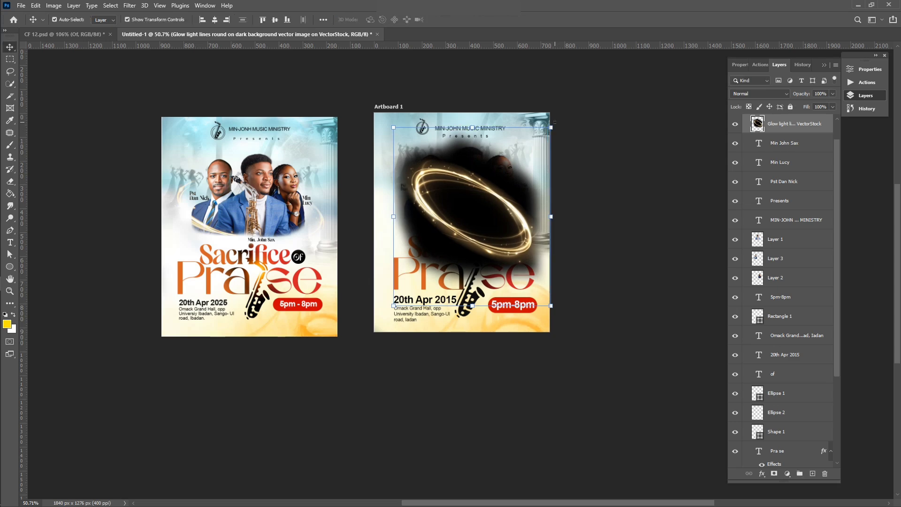
pyautogui.click(747, 93)
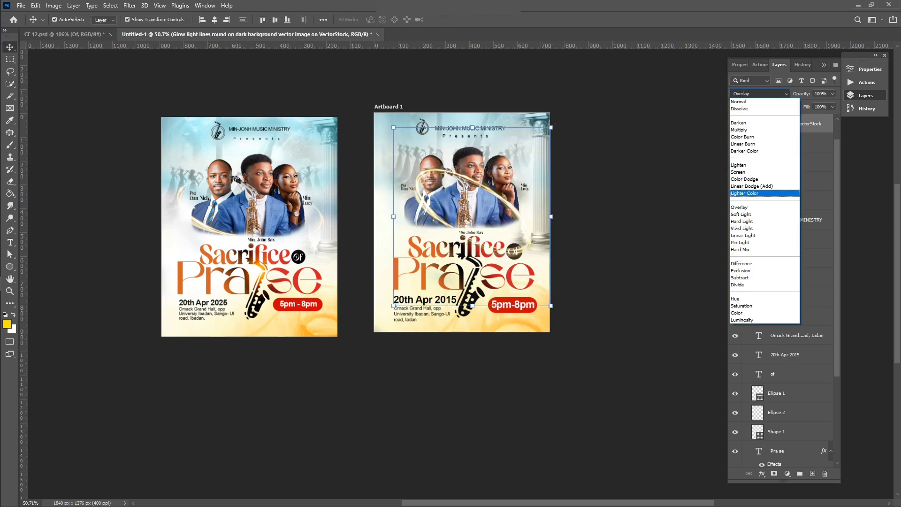
pyautogui.click(744, 166)
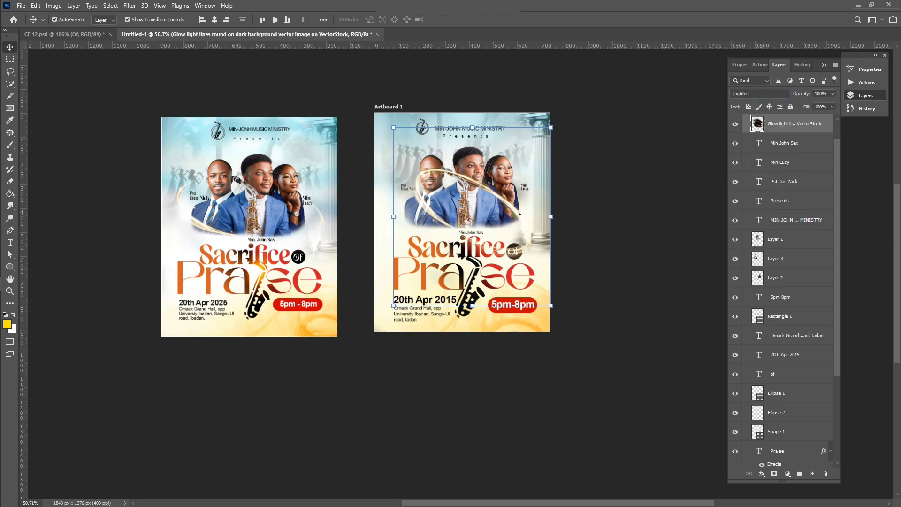
# Step: Rotate the glow ring about −17° and enlarge it to encircle the three portraits
pyautogui.moveTo(520, 214); pyautogui.dragTo(515, 207)
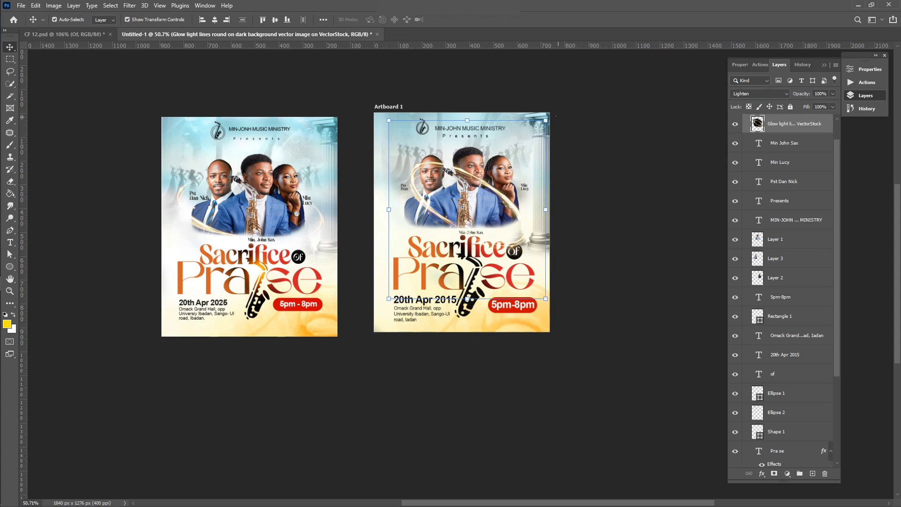
pyautogui.moveTo(551, 117); pyautogui.dragTo(527, 112)
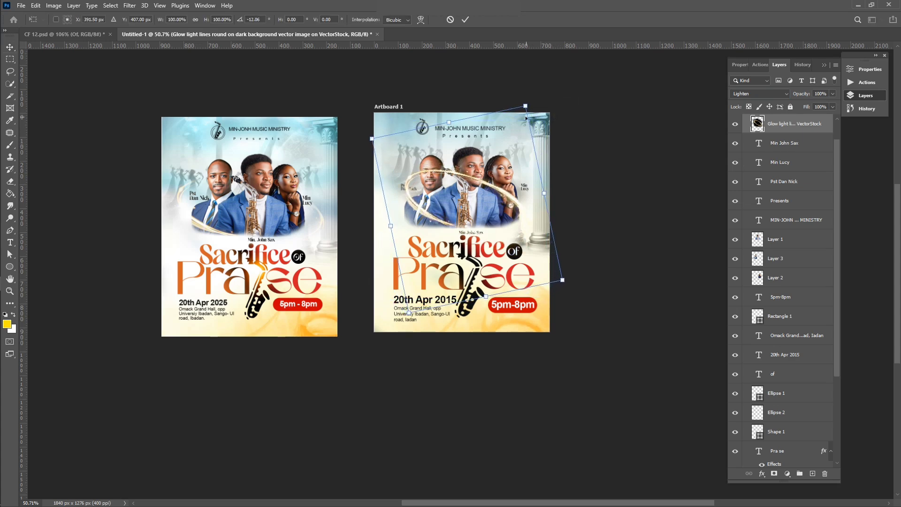
pyautogui.moveTo(514, 202); pyautogui.dragTo(516, 199)
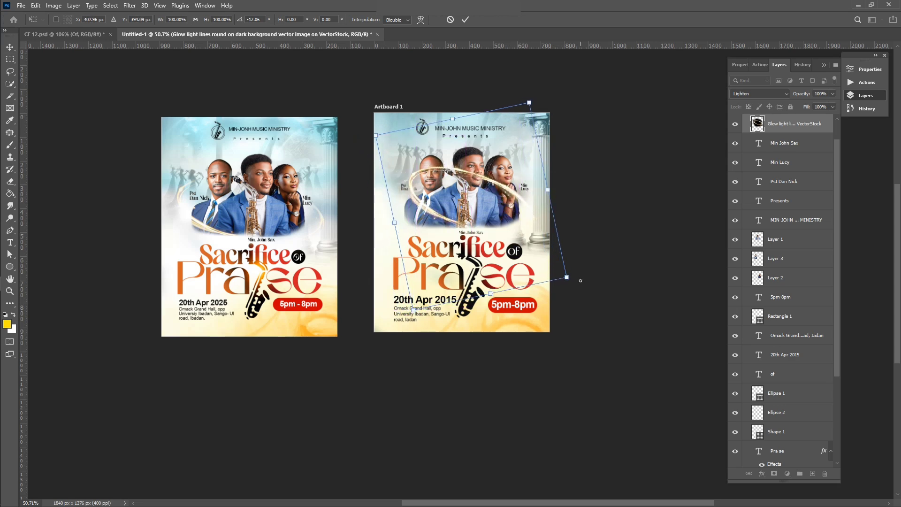
pyautogui.moveTo(581, 280); pyautogui.dragTo(586, 269)
pyautogui.moveTo(524, 207); pyautogui.dragTo(511, 215)
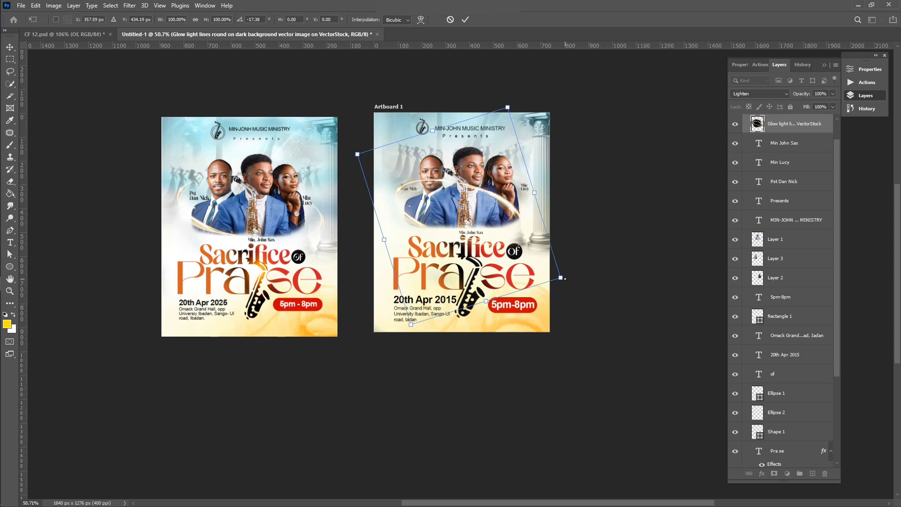
pyautogui.moveTo(565, 278); pyautogui.dragTo(588, 285)
pyautogui.moveTo(531, 231); pyautogui.dragTo(529, 230)
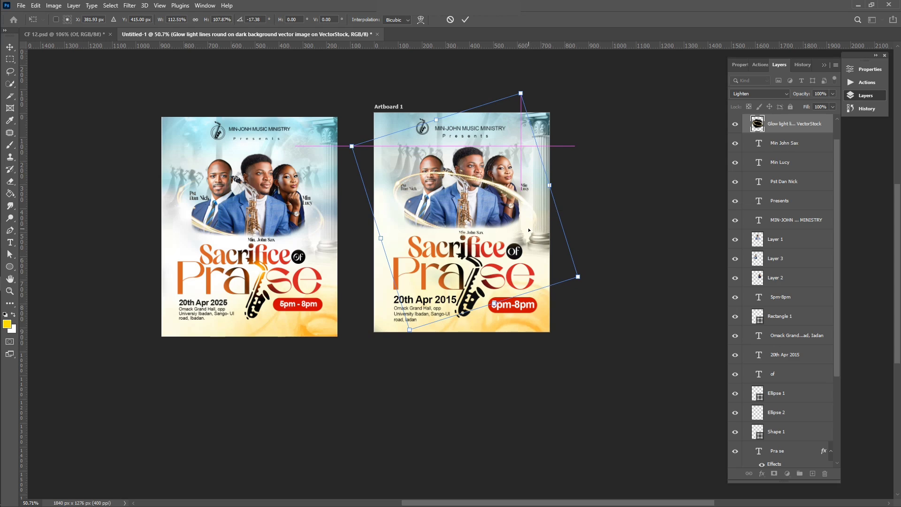
pyautogui.press('Return')
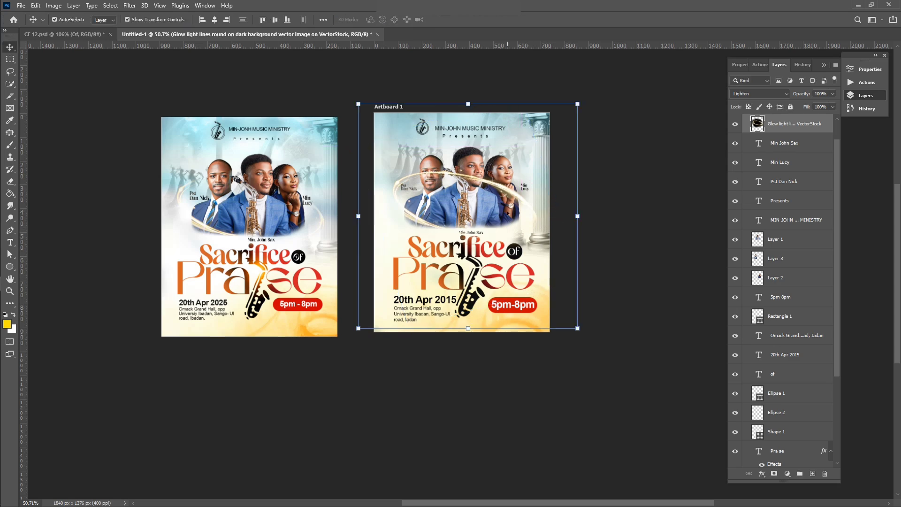
# Step: Erase the glow ring's arc where it crosses the three faces
pyautogui.press('e')
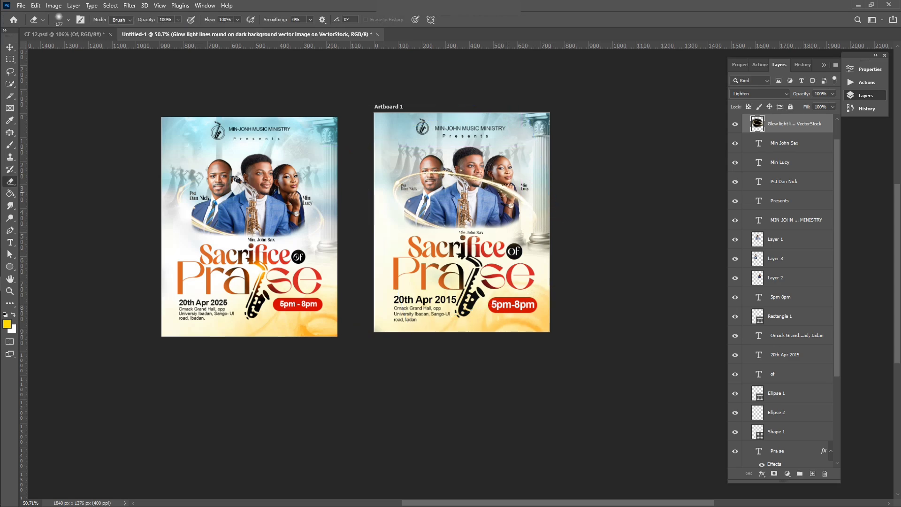
pyautogui.moveTo(502, 188)
pyautogui.mouseDown()
pyautogui.moveTo(430, 181)
pyautogui.moveTo(478, 174)
pyautogui.moveTo(406, 177)
pyautogui.mouseUp()
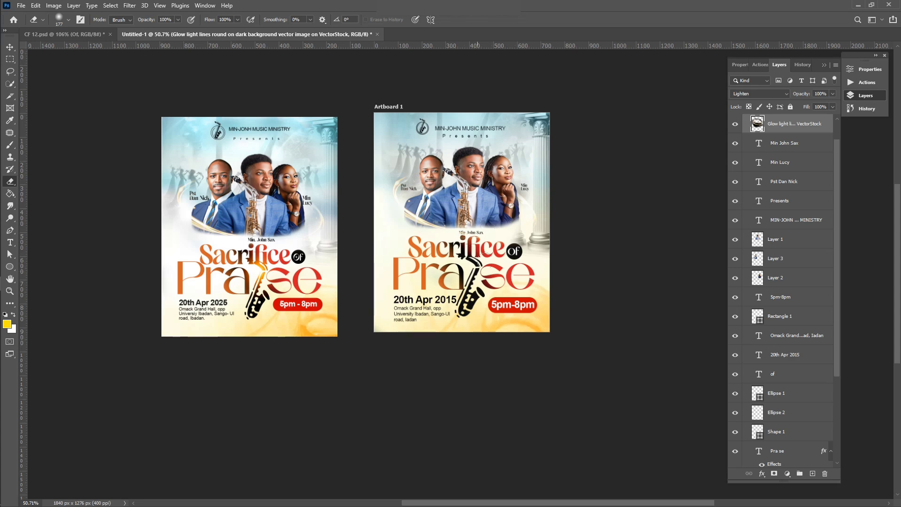
pyautogui.scroll(3, 486, 263)
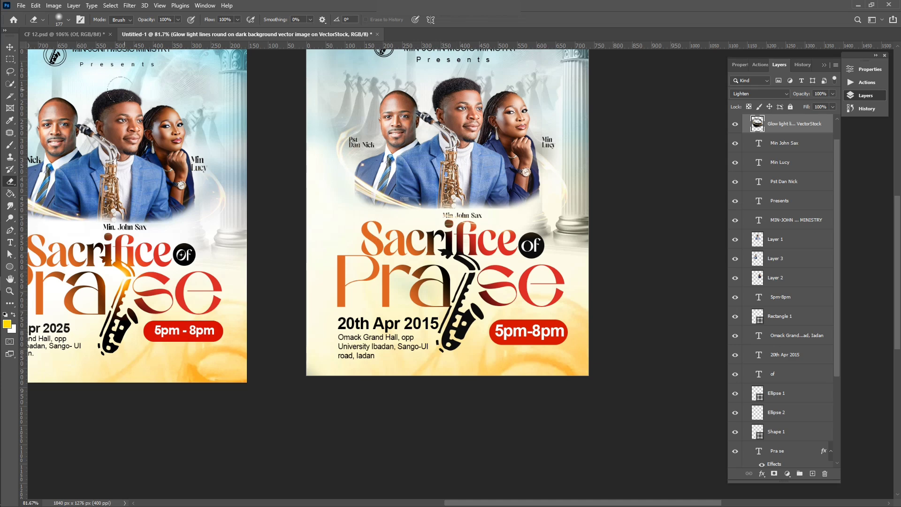
# Step: Duplicate the glow ring layer, set it to Screen, and lower the copy's opacity
pyautogui.click(9, 47)
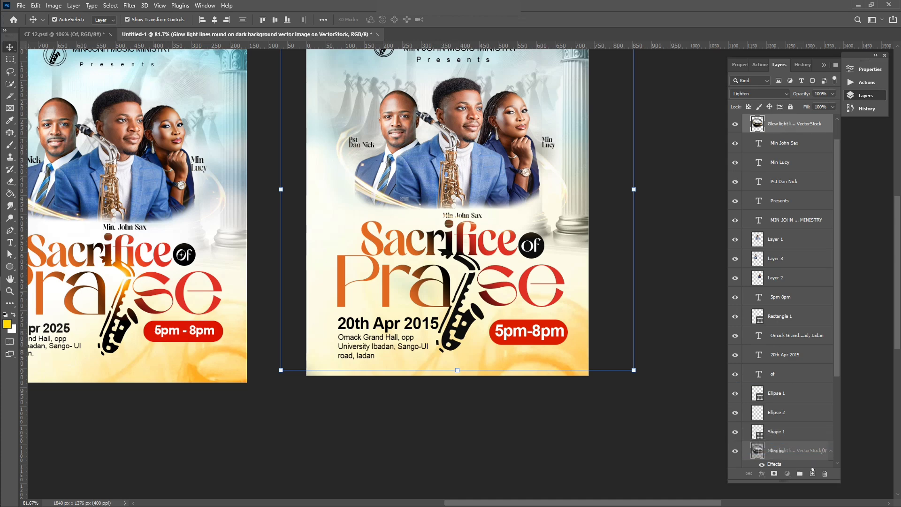
pyautogui.scroll(-3, 789, 399)
pyautogui.click(813, 474)
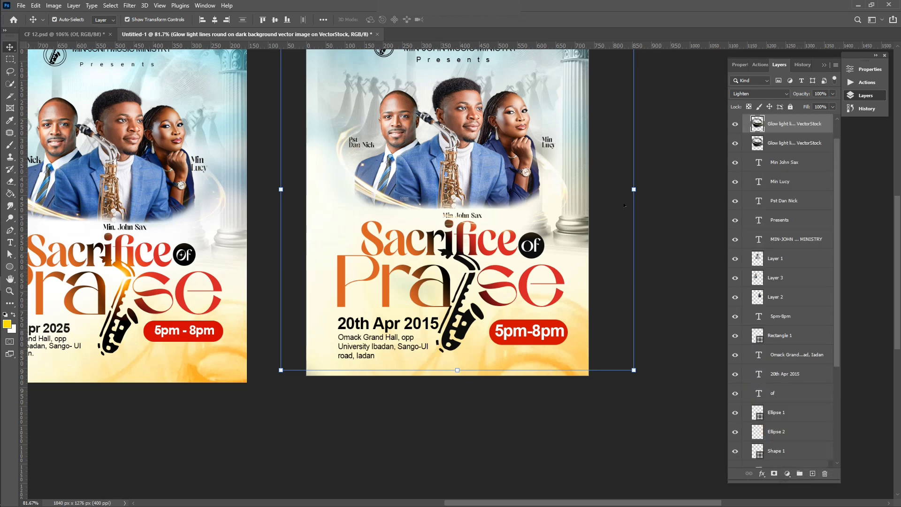
pyautogui.click(751, 94)
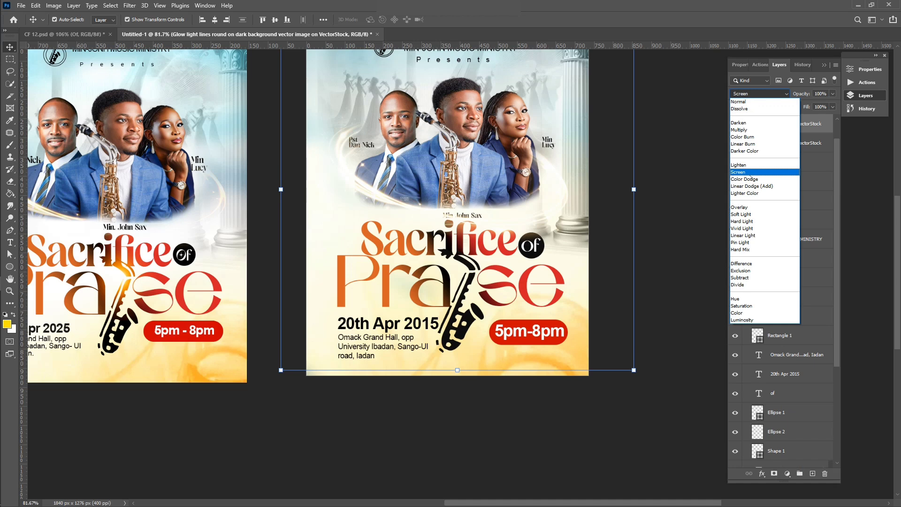
pyautogui.click(751, 172)
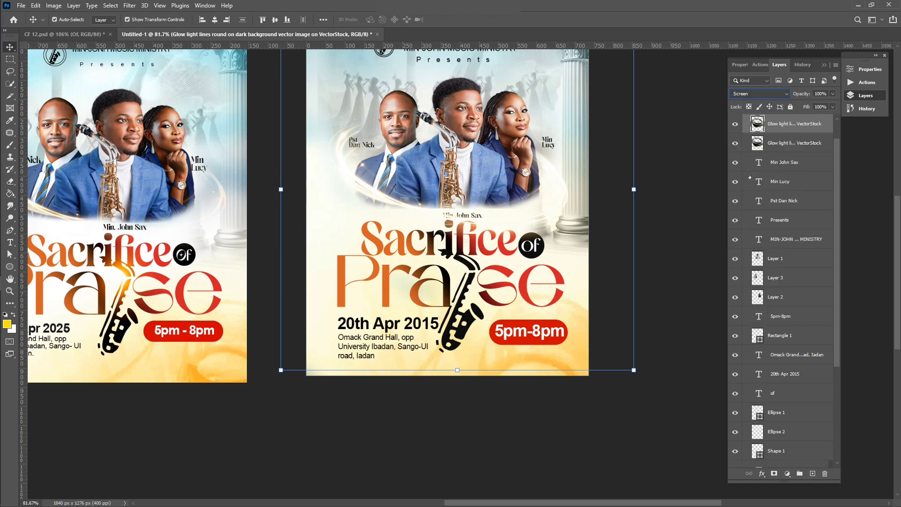
pyautogui.click(800, 143)
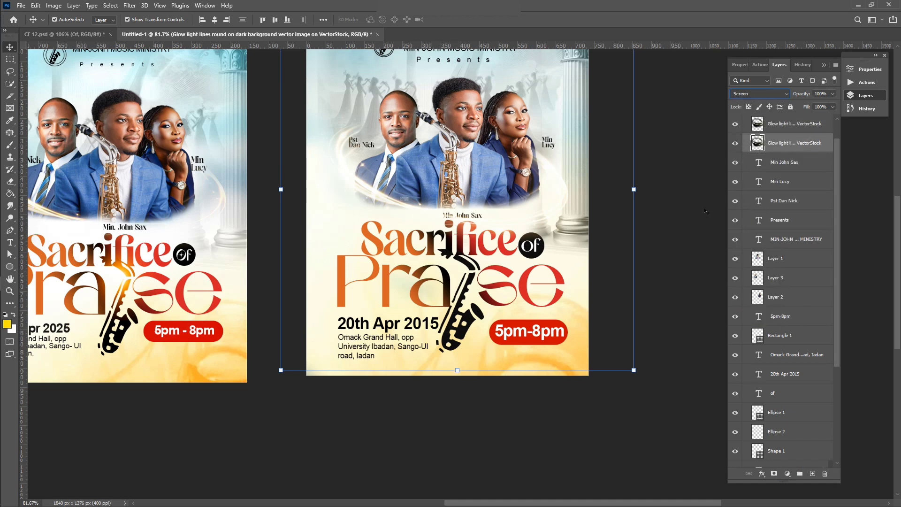
pyautogui.click(832, 93)
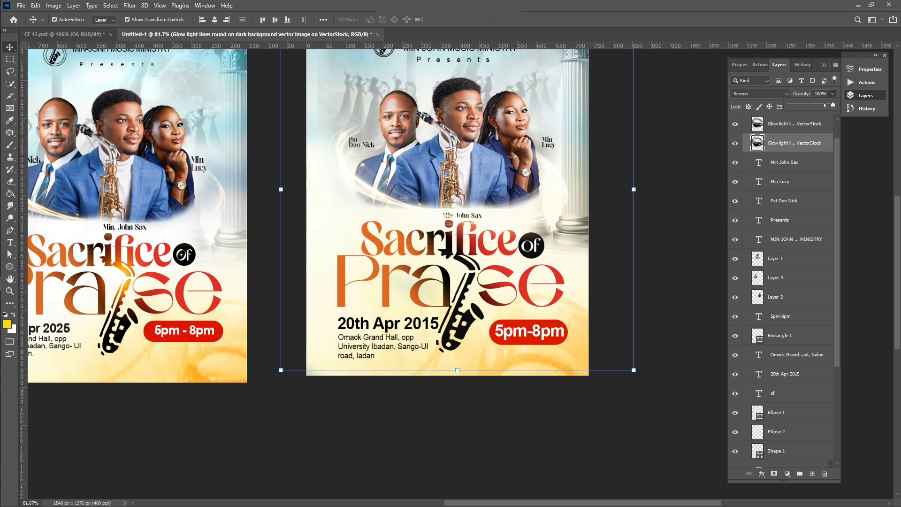
pyautogui.moveTo(834, 103); pyautogui.dragTo(824, 104)
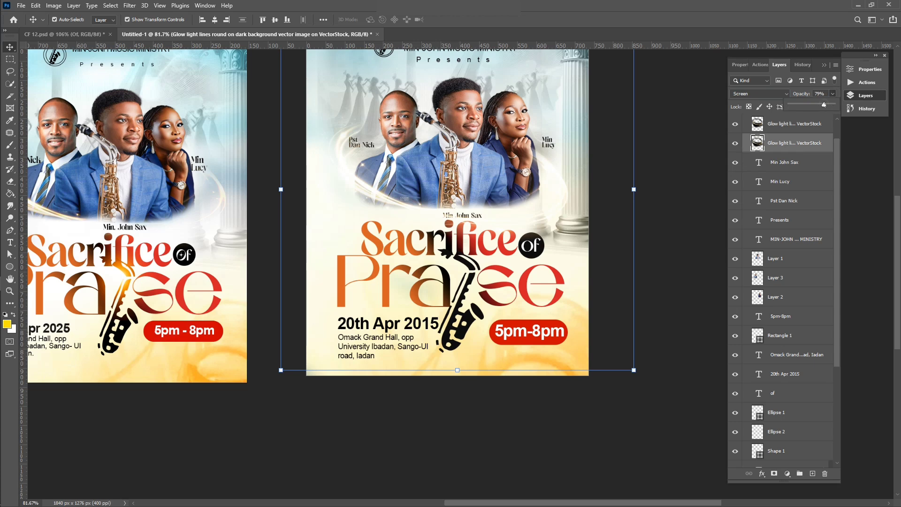
pyautogui.click(715, 215)
# Step: Move the Min John Sax text layer to the top of the layer stack
pyautogui.hscroll(-7, 608, 277)
pyautogui.scroll(4, 608, 277)
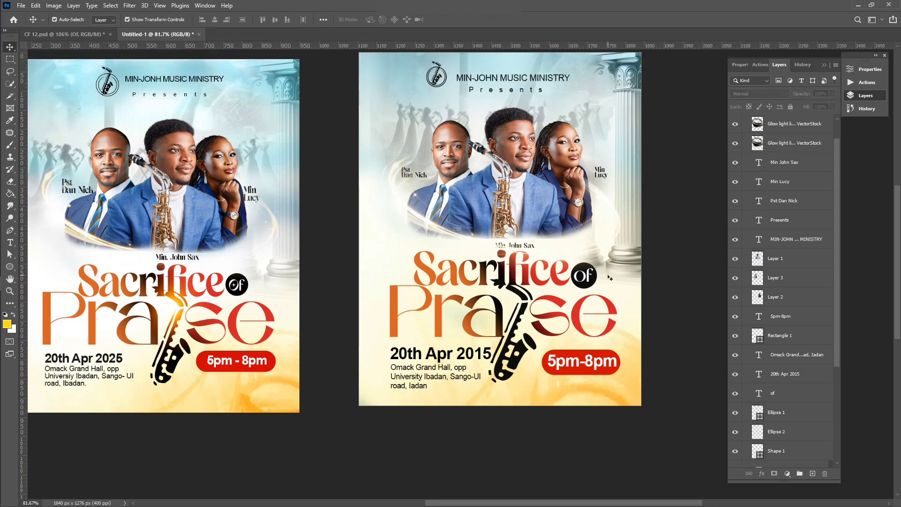
pyautogui.hscroll(-6, 609, 277)
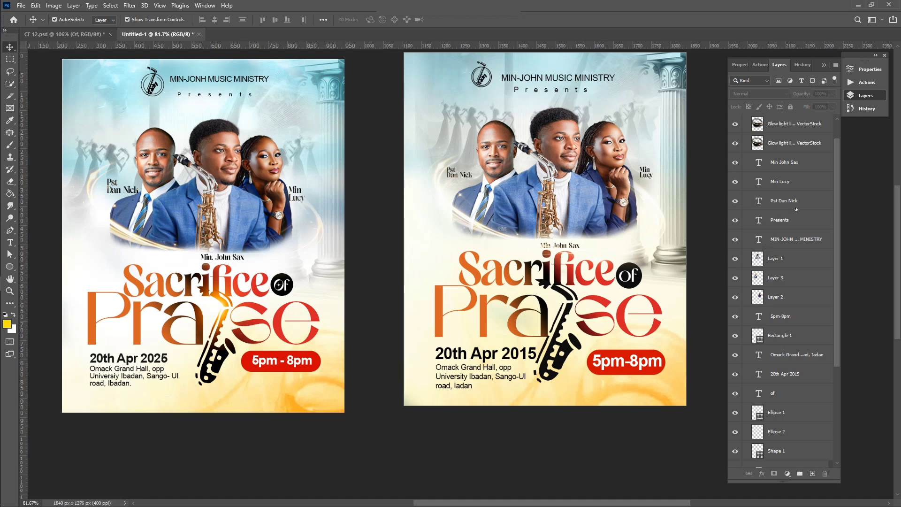
pyautogui.click(784, 163)
pyautogui.moveTo(784, 165); pyautogui.dragTo(784, 123)
pyautogui.click(539, 460)
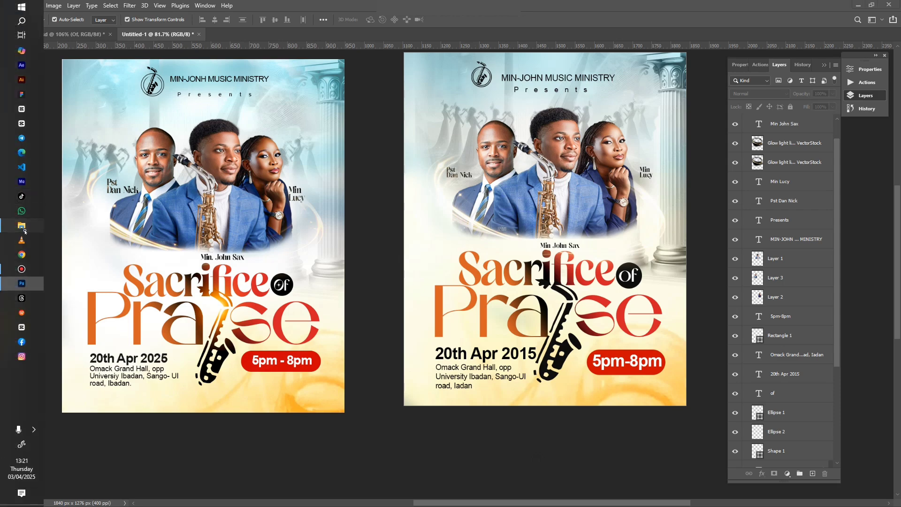
# Step: Drag the gold lens flare image from the Flyer 08 folder into the flyer
pyautogui.click(21, 216)
pyautogui.click(428, 117)
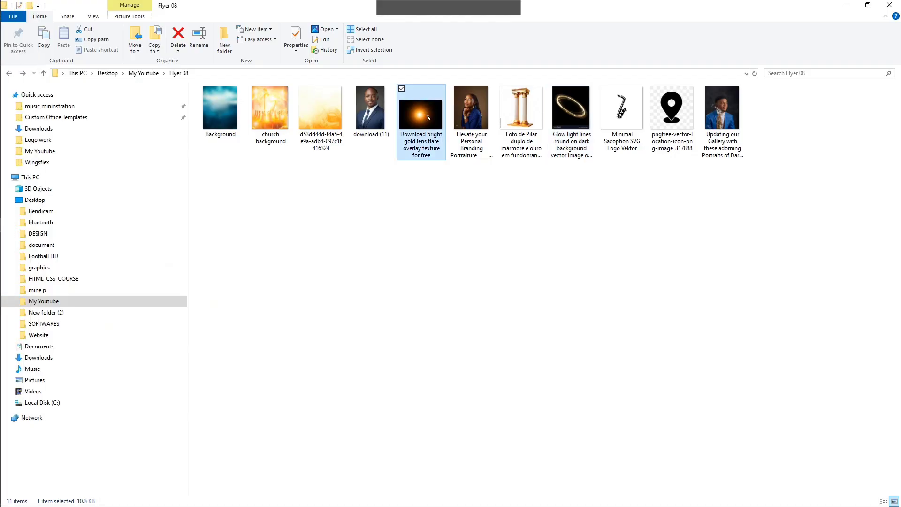
pyautogui.moveTo(428, 117); pyautogui.dragTo(458, 288)
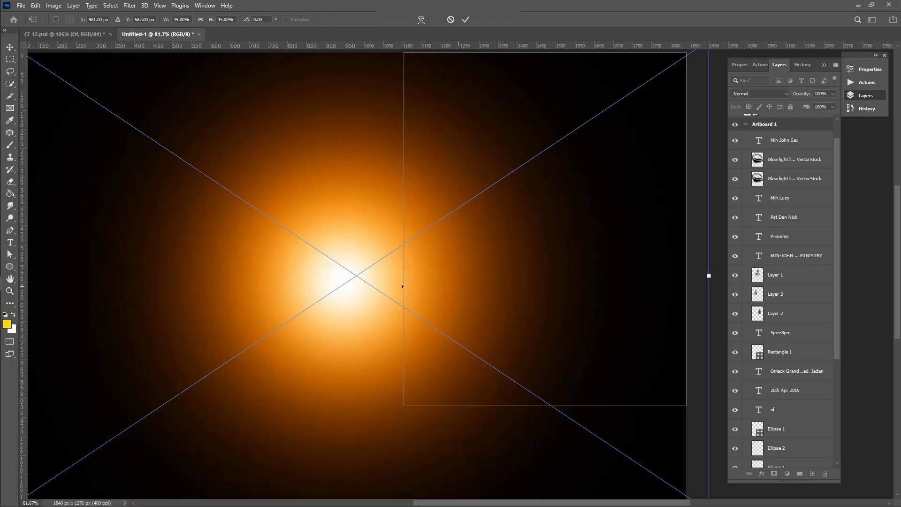
# Step: Scale the placed lens flare to about 17% over Artboard 1 and commit it
pyautogui.scroll(-3, 333, 317)
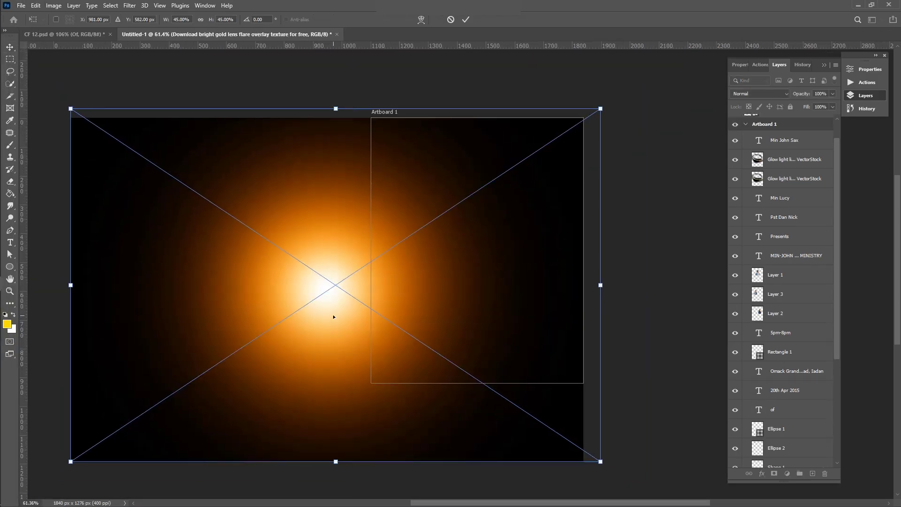
pyautogui.moveTo(333, 318); pyautogui.dragTo(450, 295)
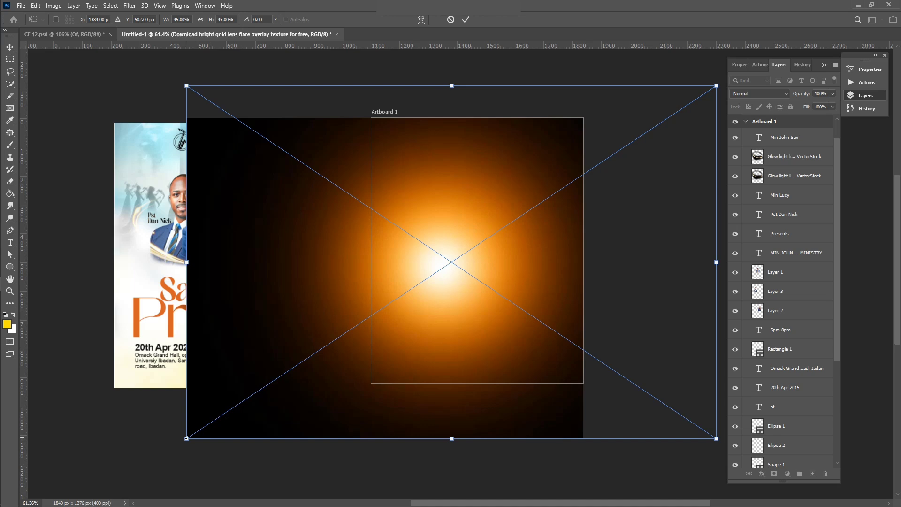
pyautogui.moveTo(187, 438); pyautogui.dragTo(353, 327)
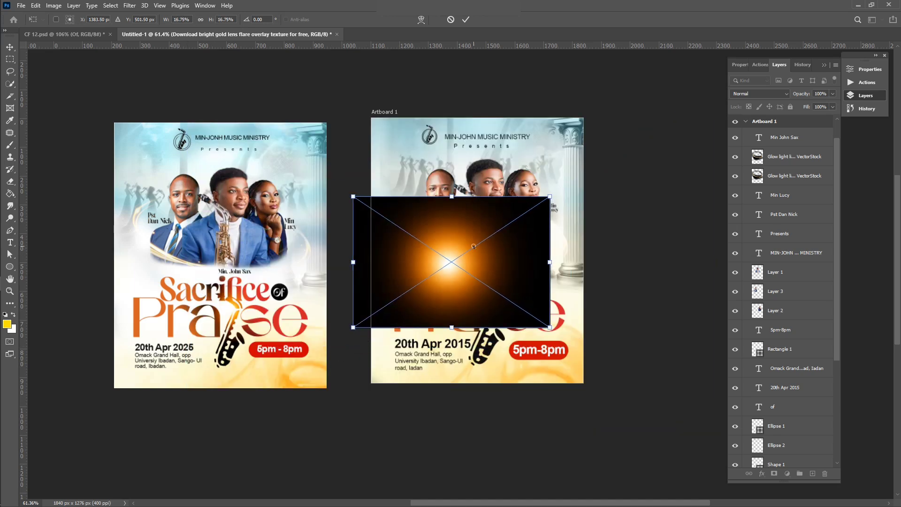
pyautogui.moveTo(474, 246); pyautogui.dragTo(511, 280)
pyautogui.press('Return')
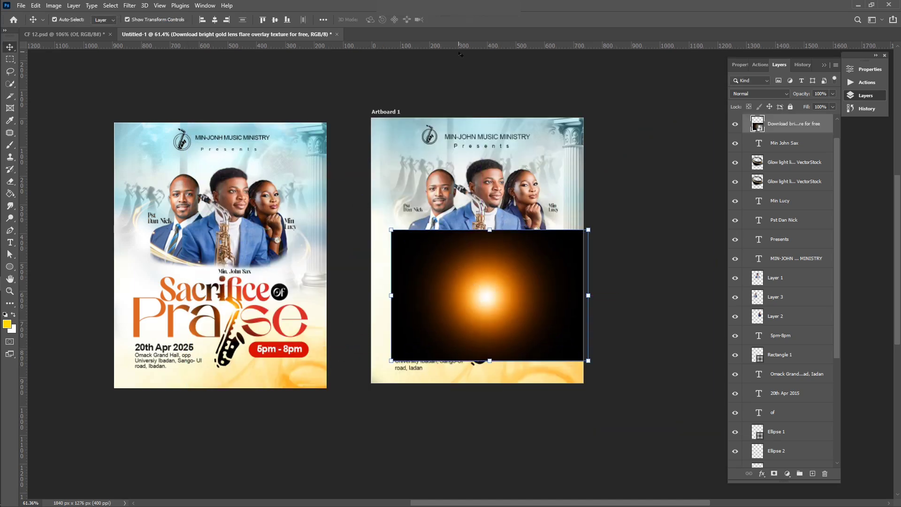
# Step: Set the flare to Screen and shrink it to about 7.29% over the title's middle
pyautogui.click(783, 96)
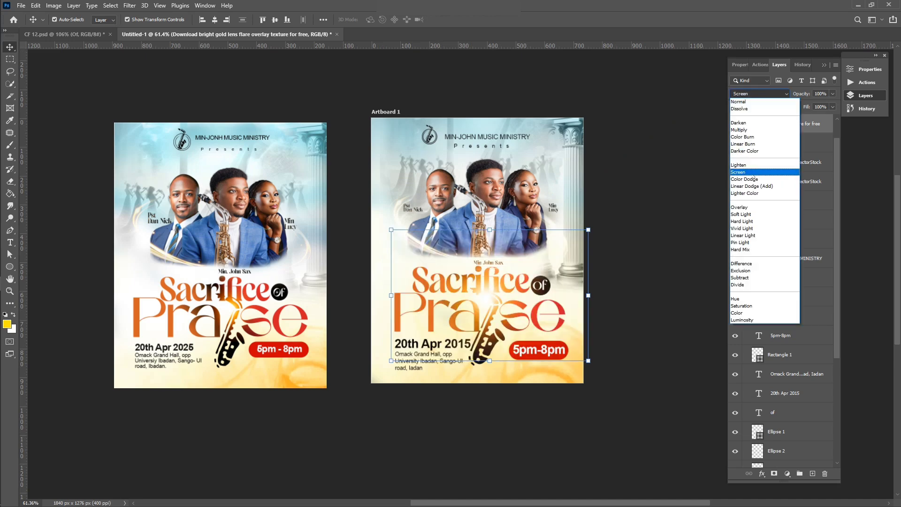
pyautogui.click(753, 174)
pyautogui.moveTo(589, 229); pyautogui.dragTo(506, 284)
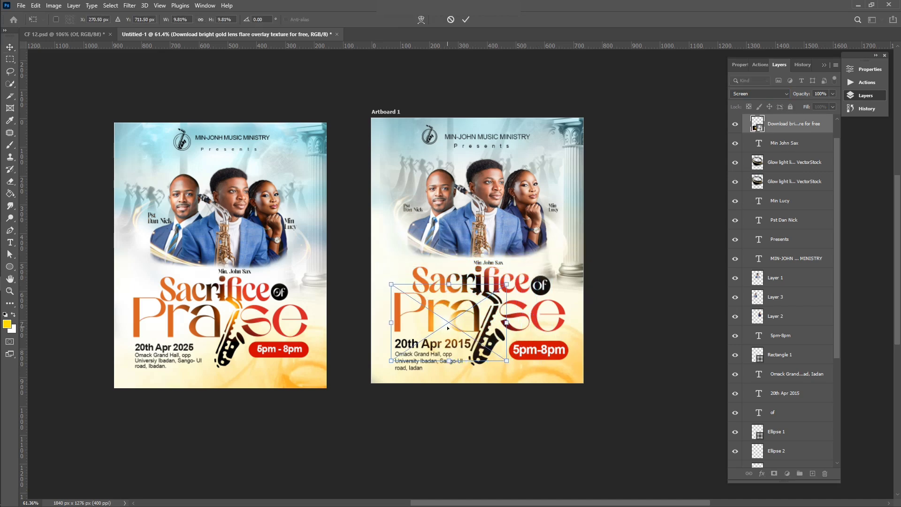
pyautogui.moveTo(448, 327); pyautogui.dragTo(493, 303)
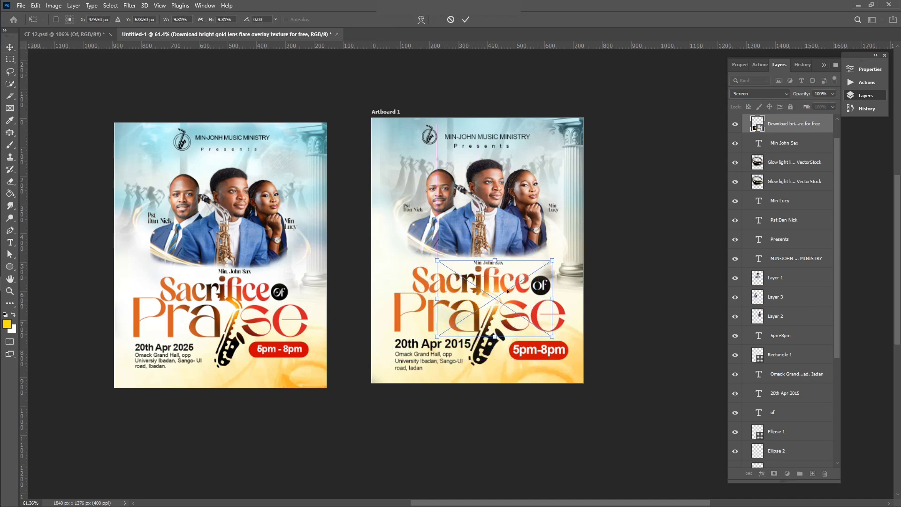
pyautogui.moveTo(552, 261); pyautogui.dragTo(522, 280)
pyautogui.moveTo(478, 315); pyautogui.dragTo(484, 310)
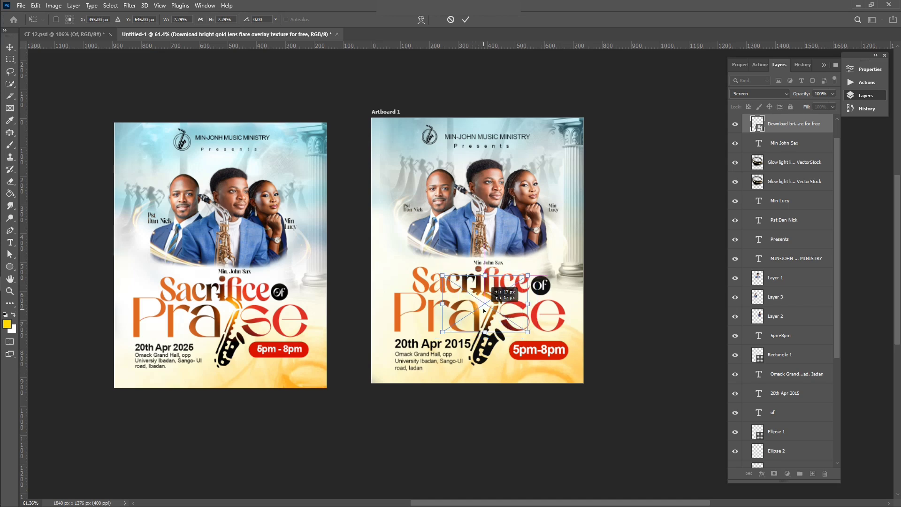
pyautogui.press('Return')
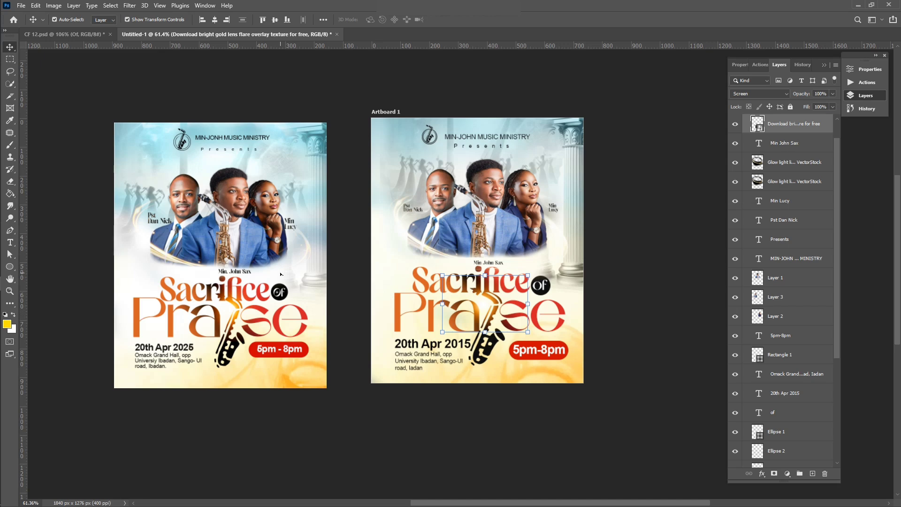
pyautogui.scroll(3, 281, 274)
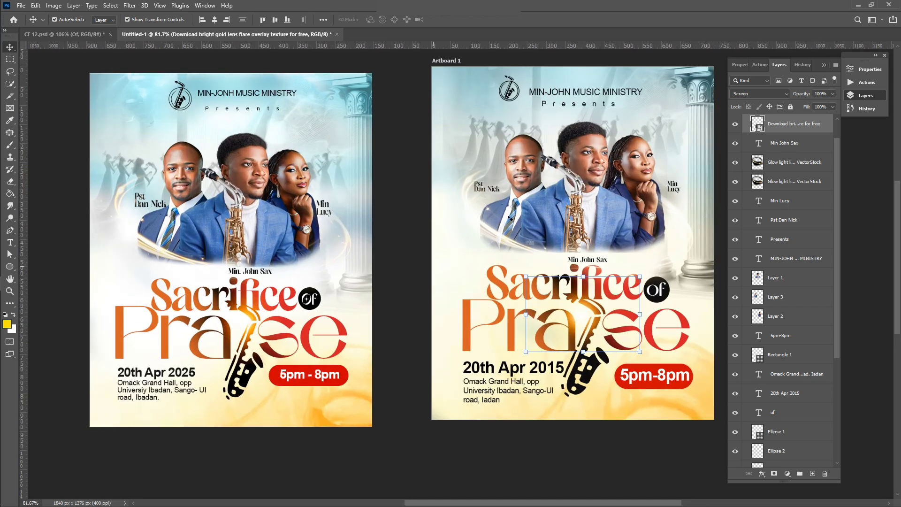
# Step: Collapse the Layers panel and deselect the glow ring layer to preview the finished flyer
pyautogui.click(779, 65)
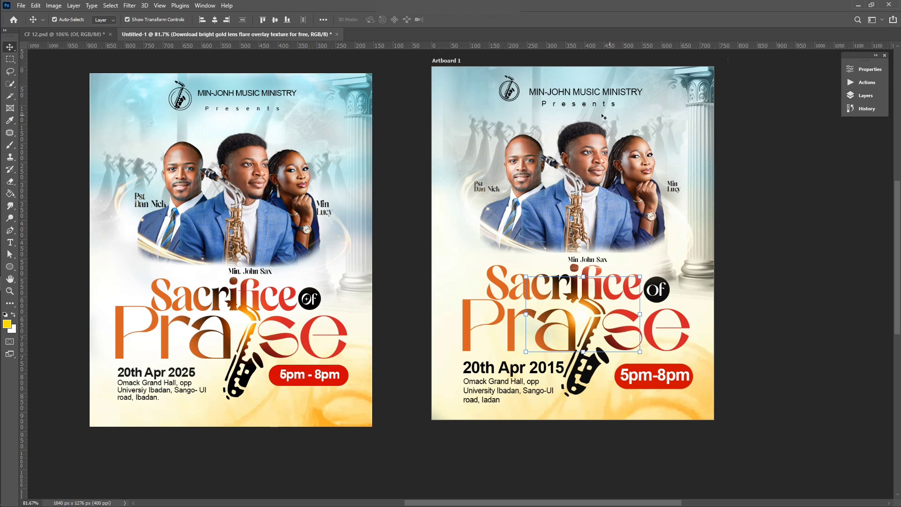
pyautogui.click(585, 109)
pyautogui.click(830, 165)
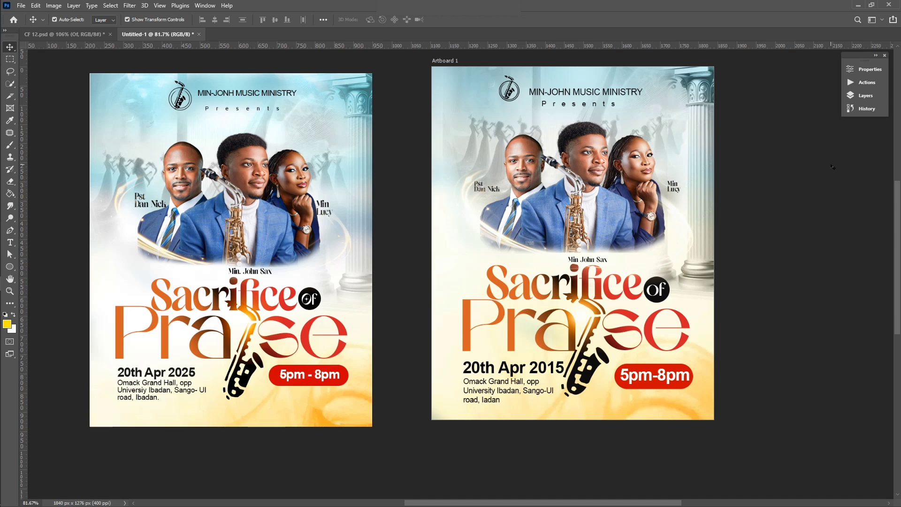
pyautogui.hscroll(-3, 729, 203)
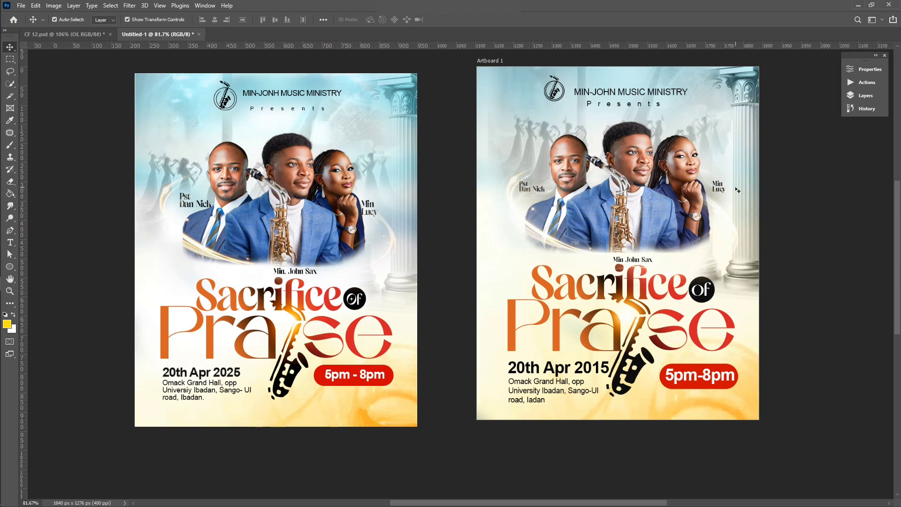
pyautogui.scroll(1, 738, 190)
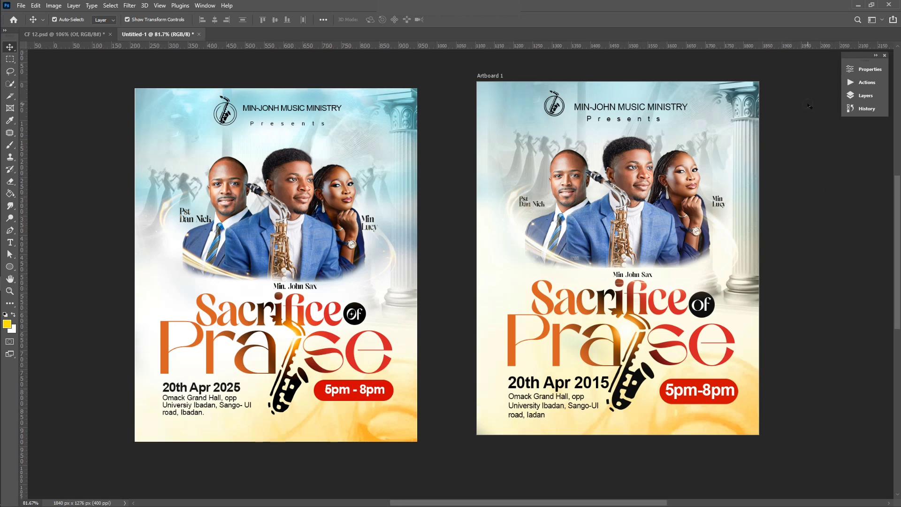